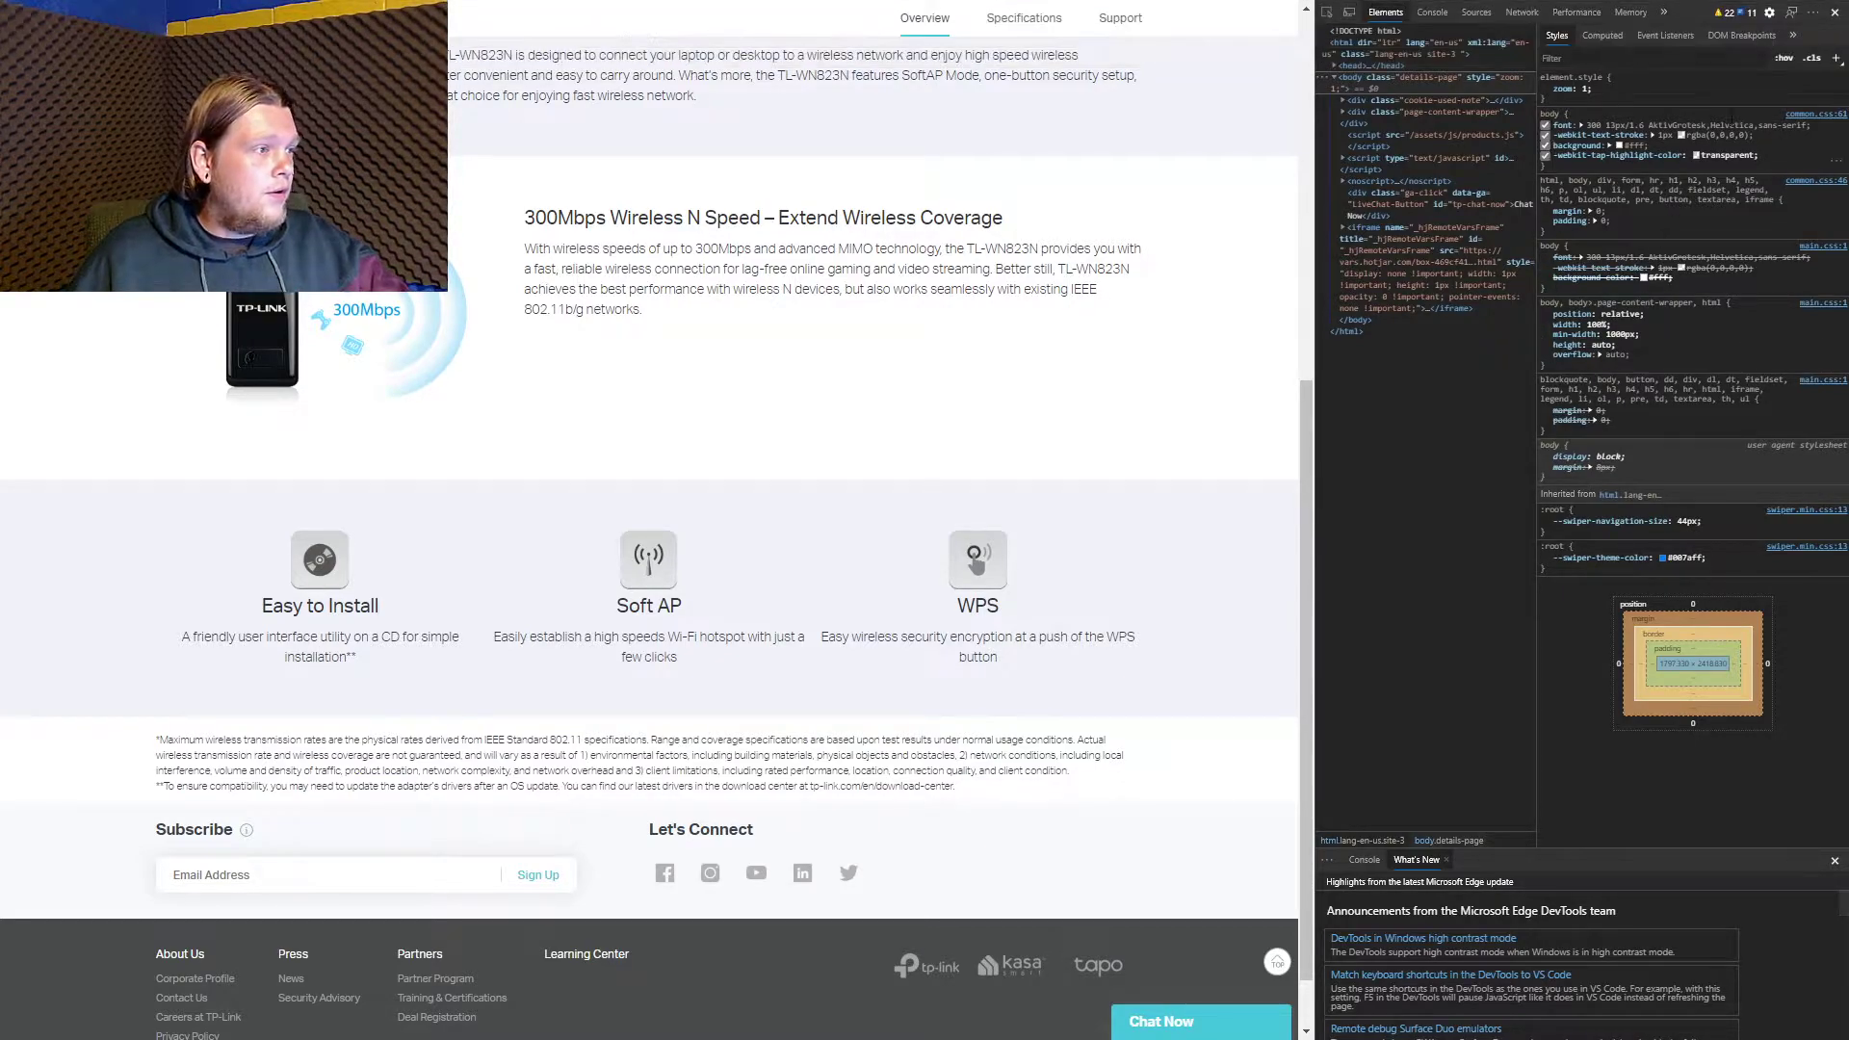
Close the developer tools and return to the start of the TL-WN823N product page.
left_click(1829, 13)
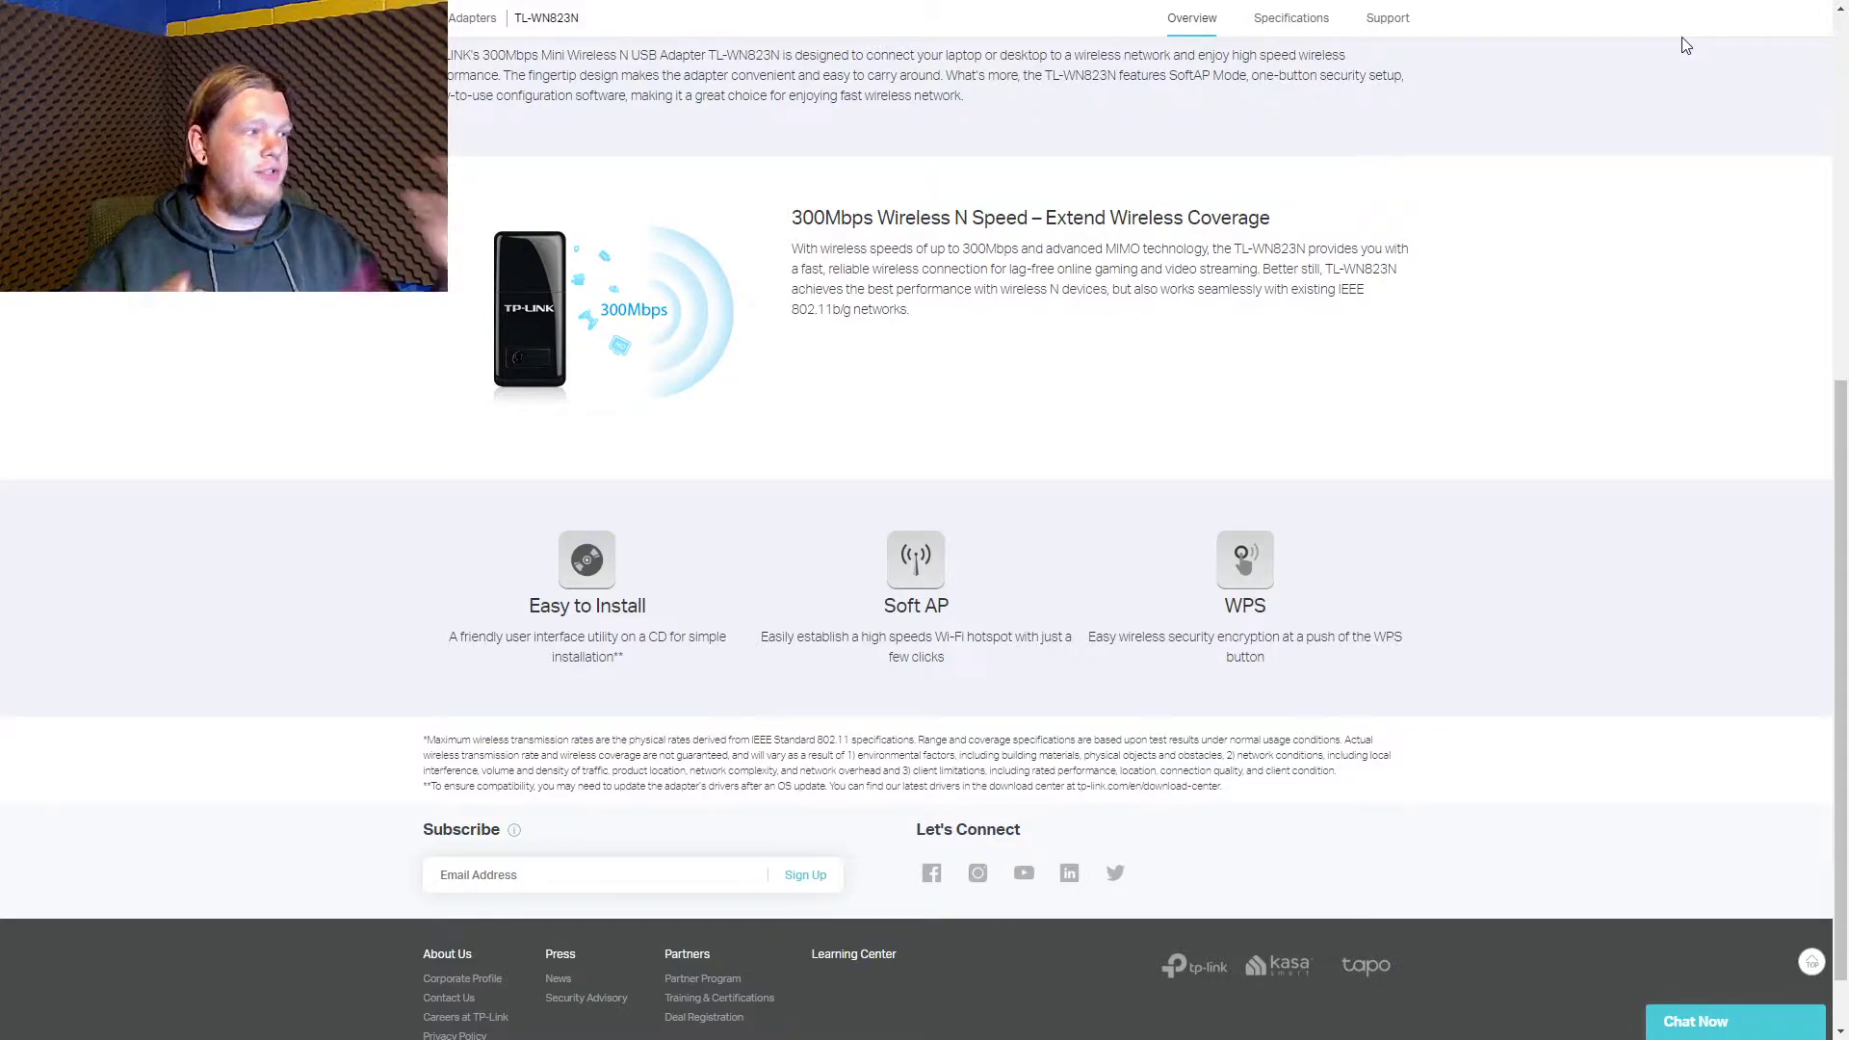
scroll(1686, 45, "up", 7)
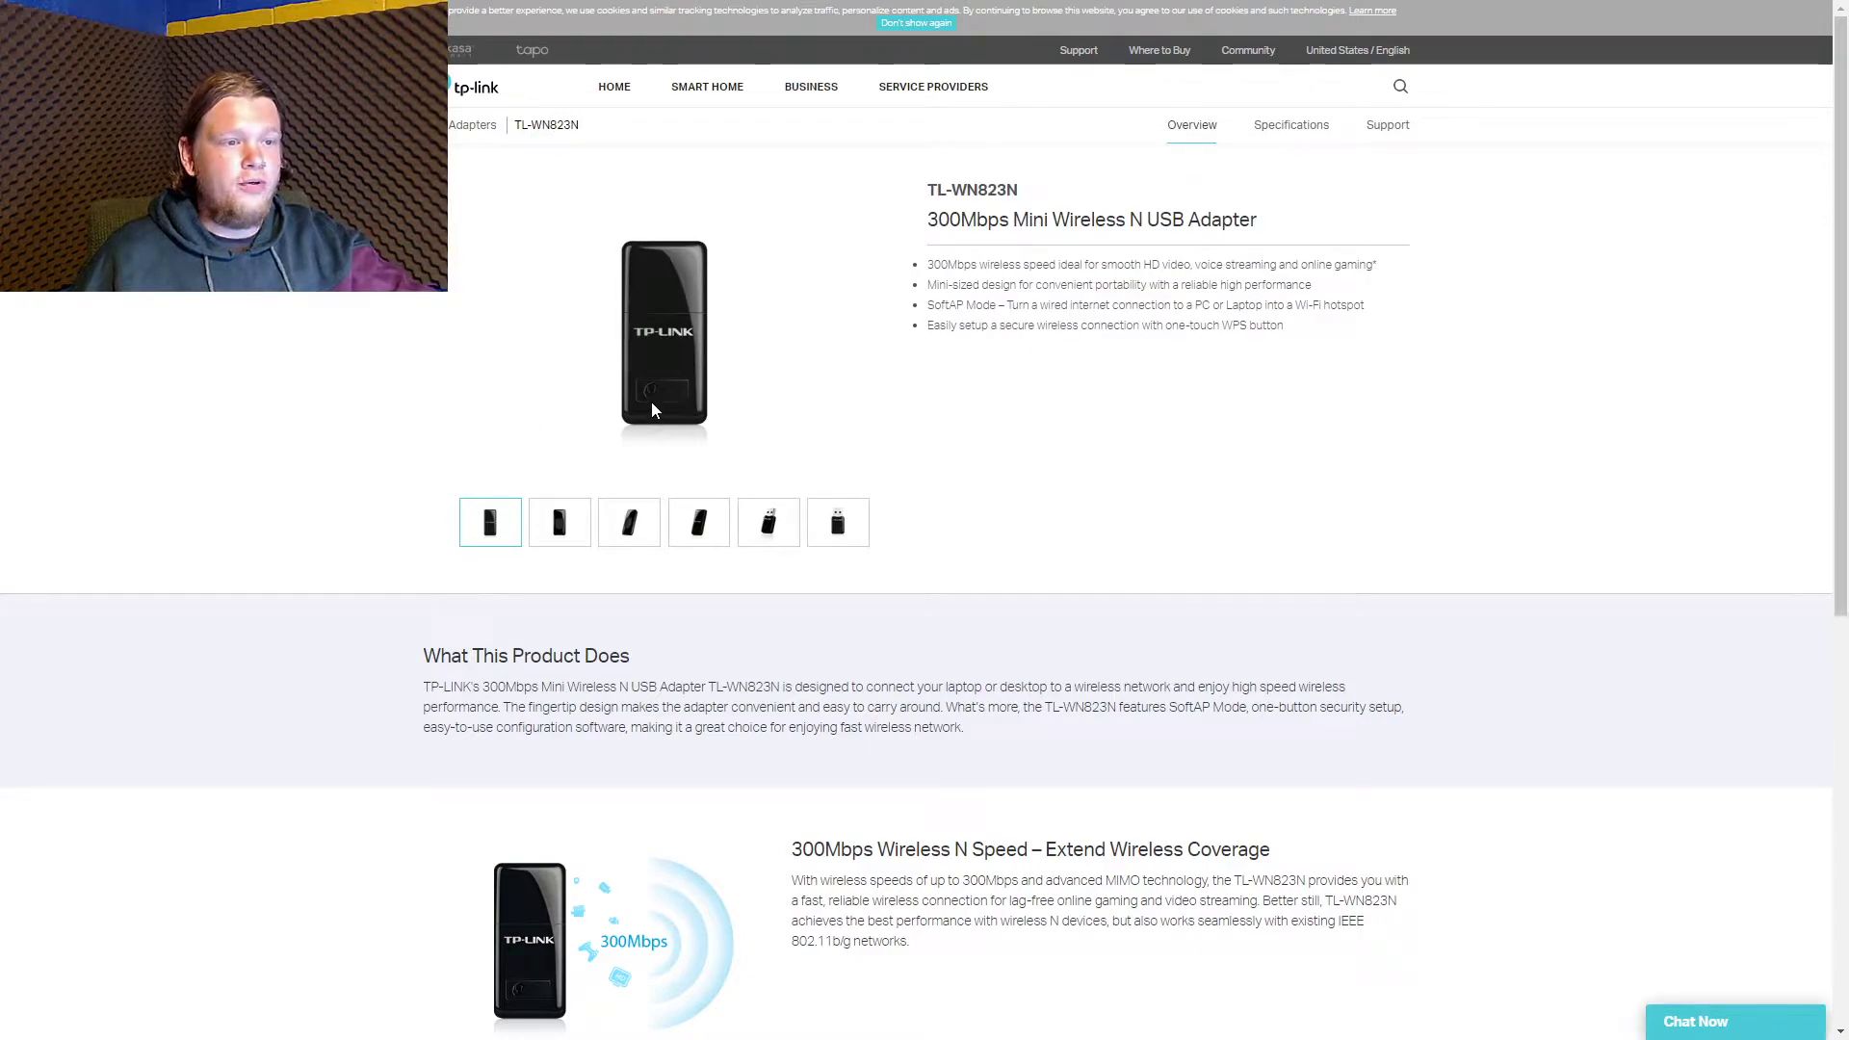
mouse_move(672, 13)
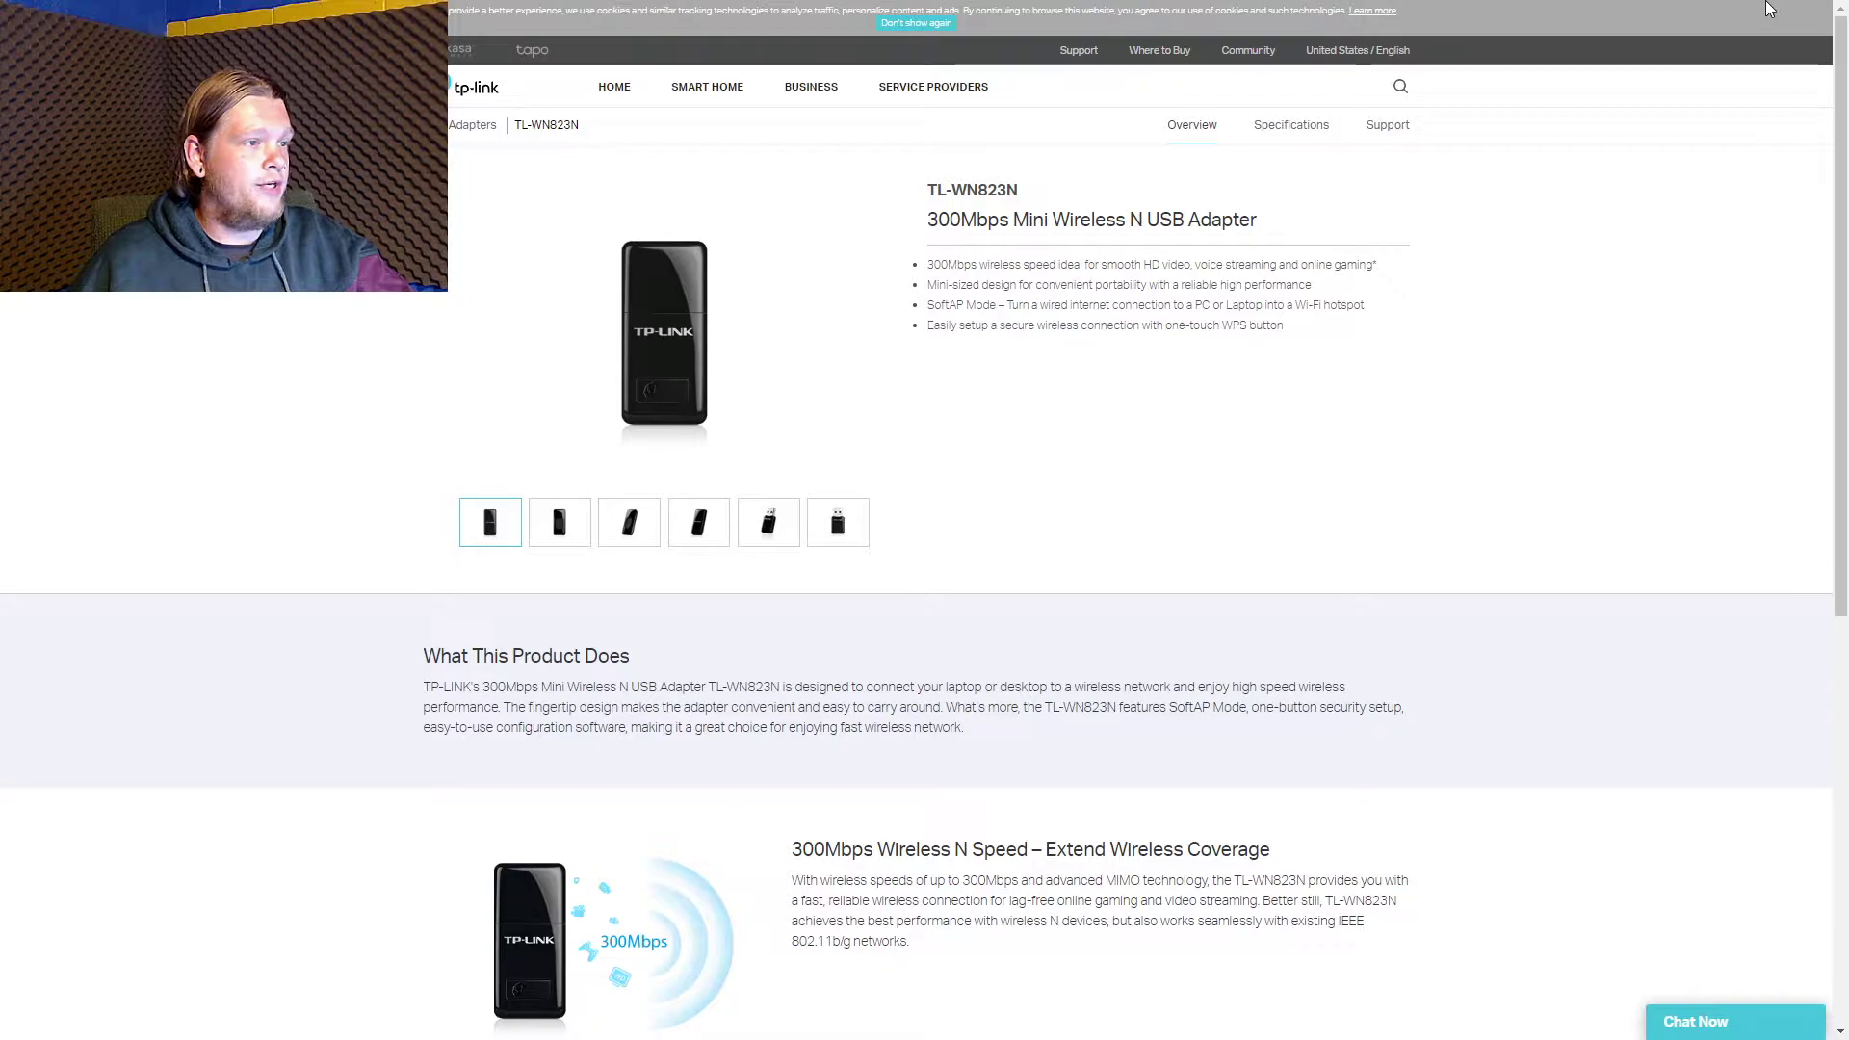
mouse_move(1673, 43)
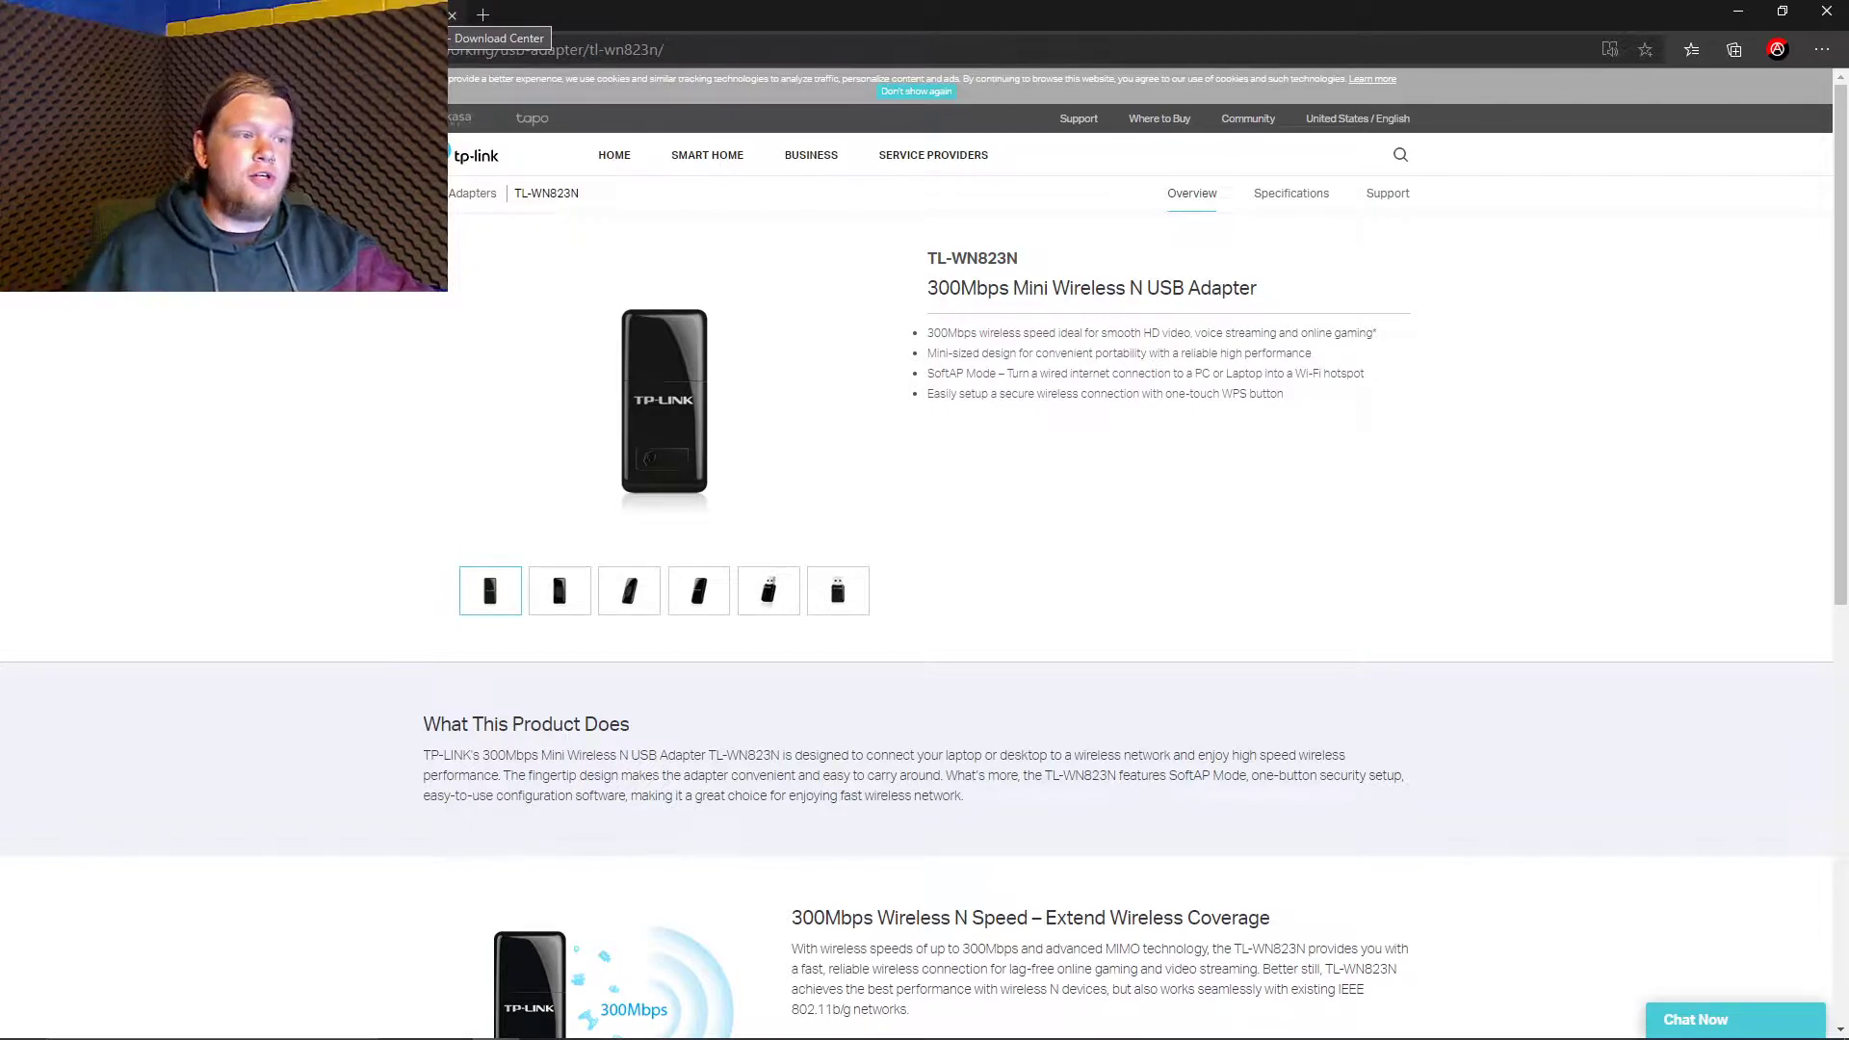
Switch to the TP-Link Download Center page and cut its web address to the clipboard.
left_click(385, 14)
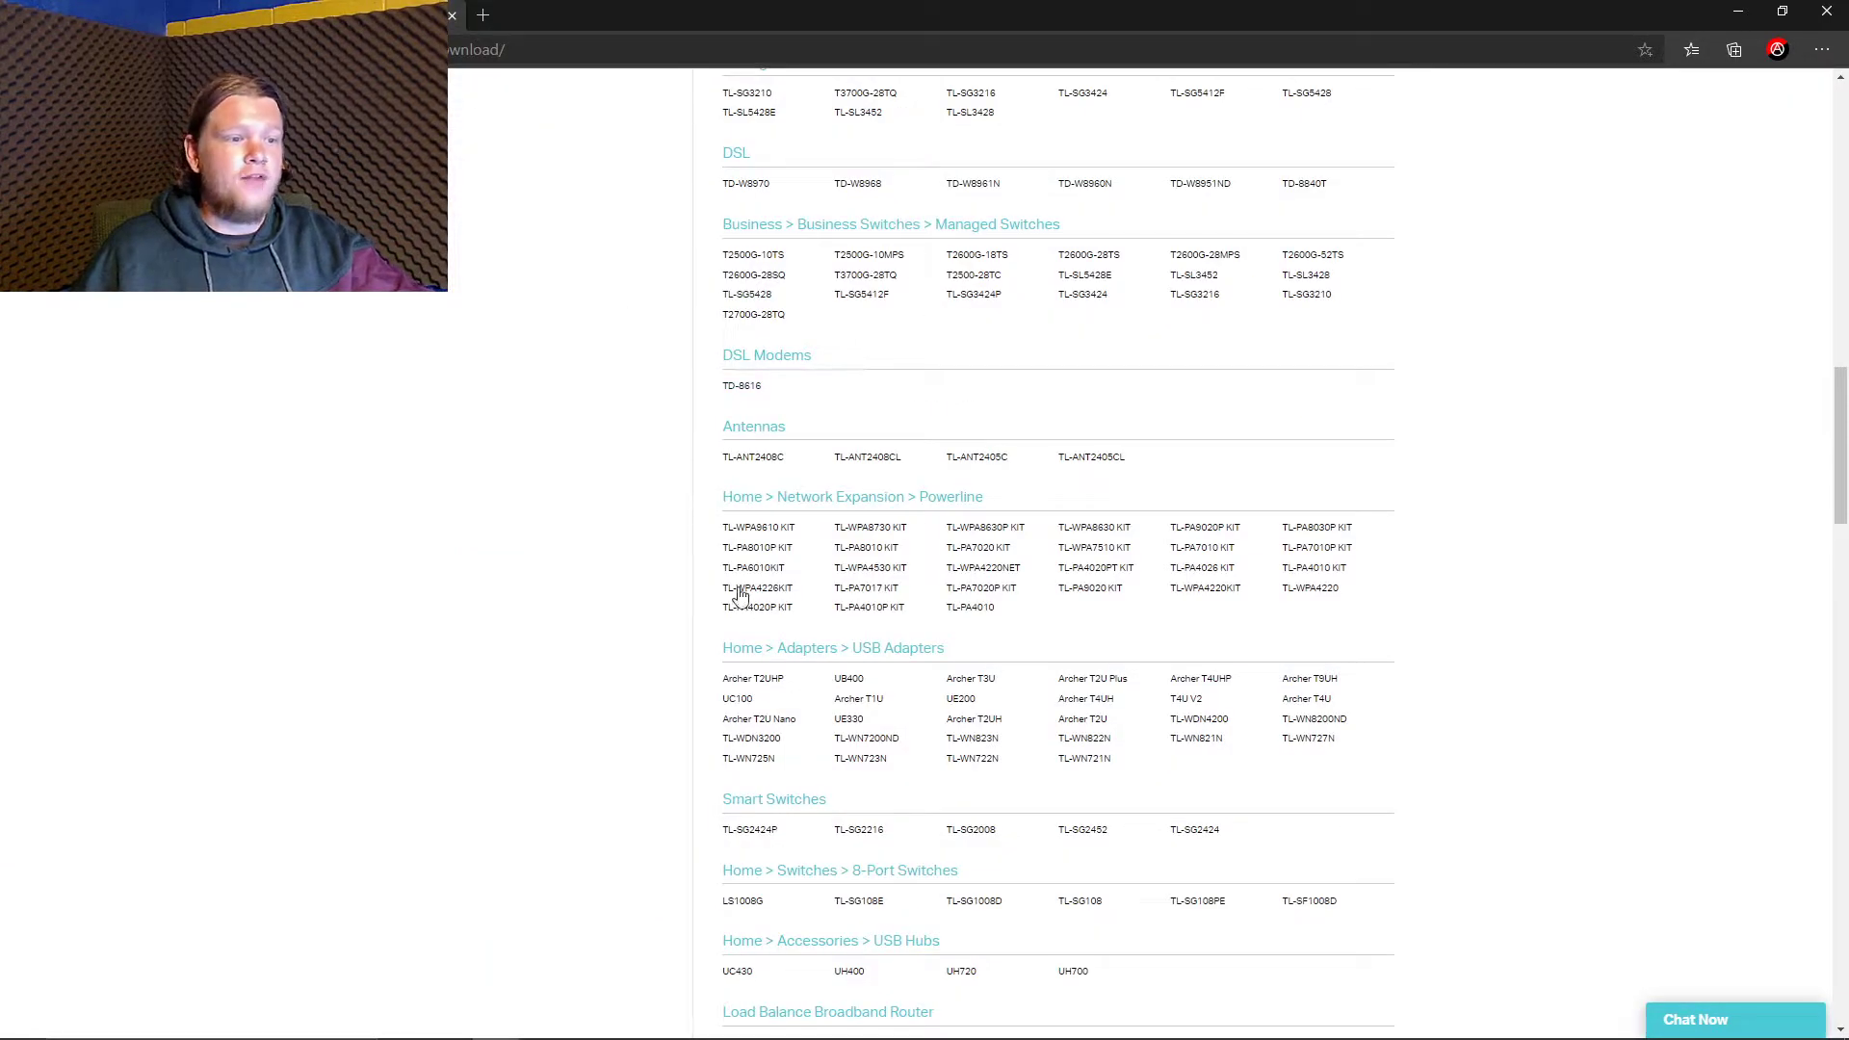
mouse_move(1624, 1030)
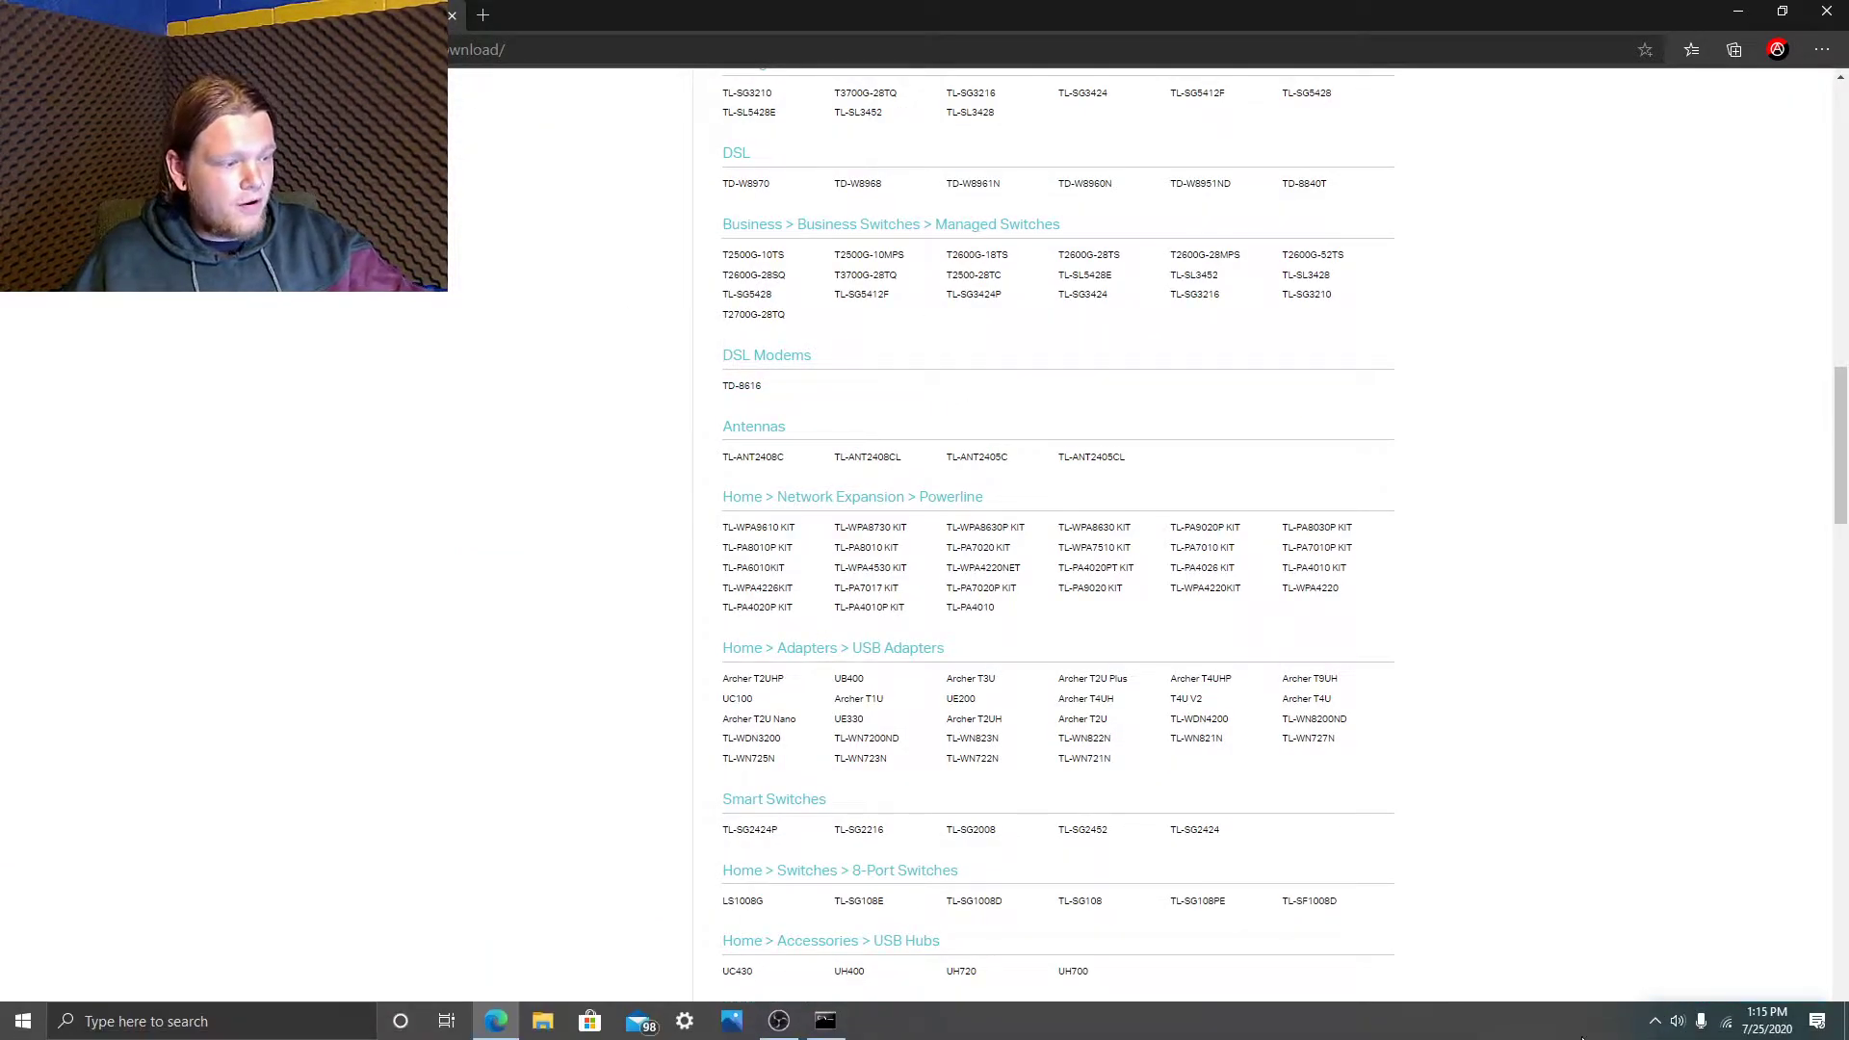
mouse_move(1723, 1028)
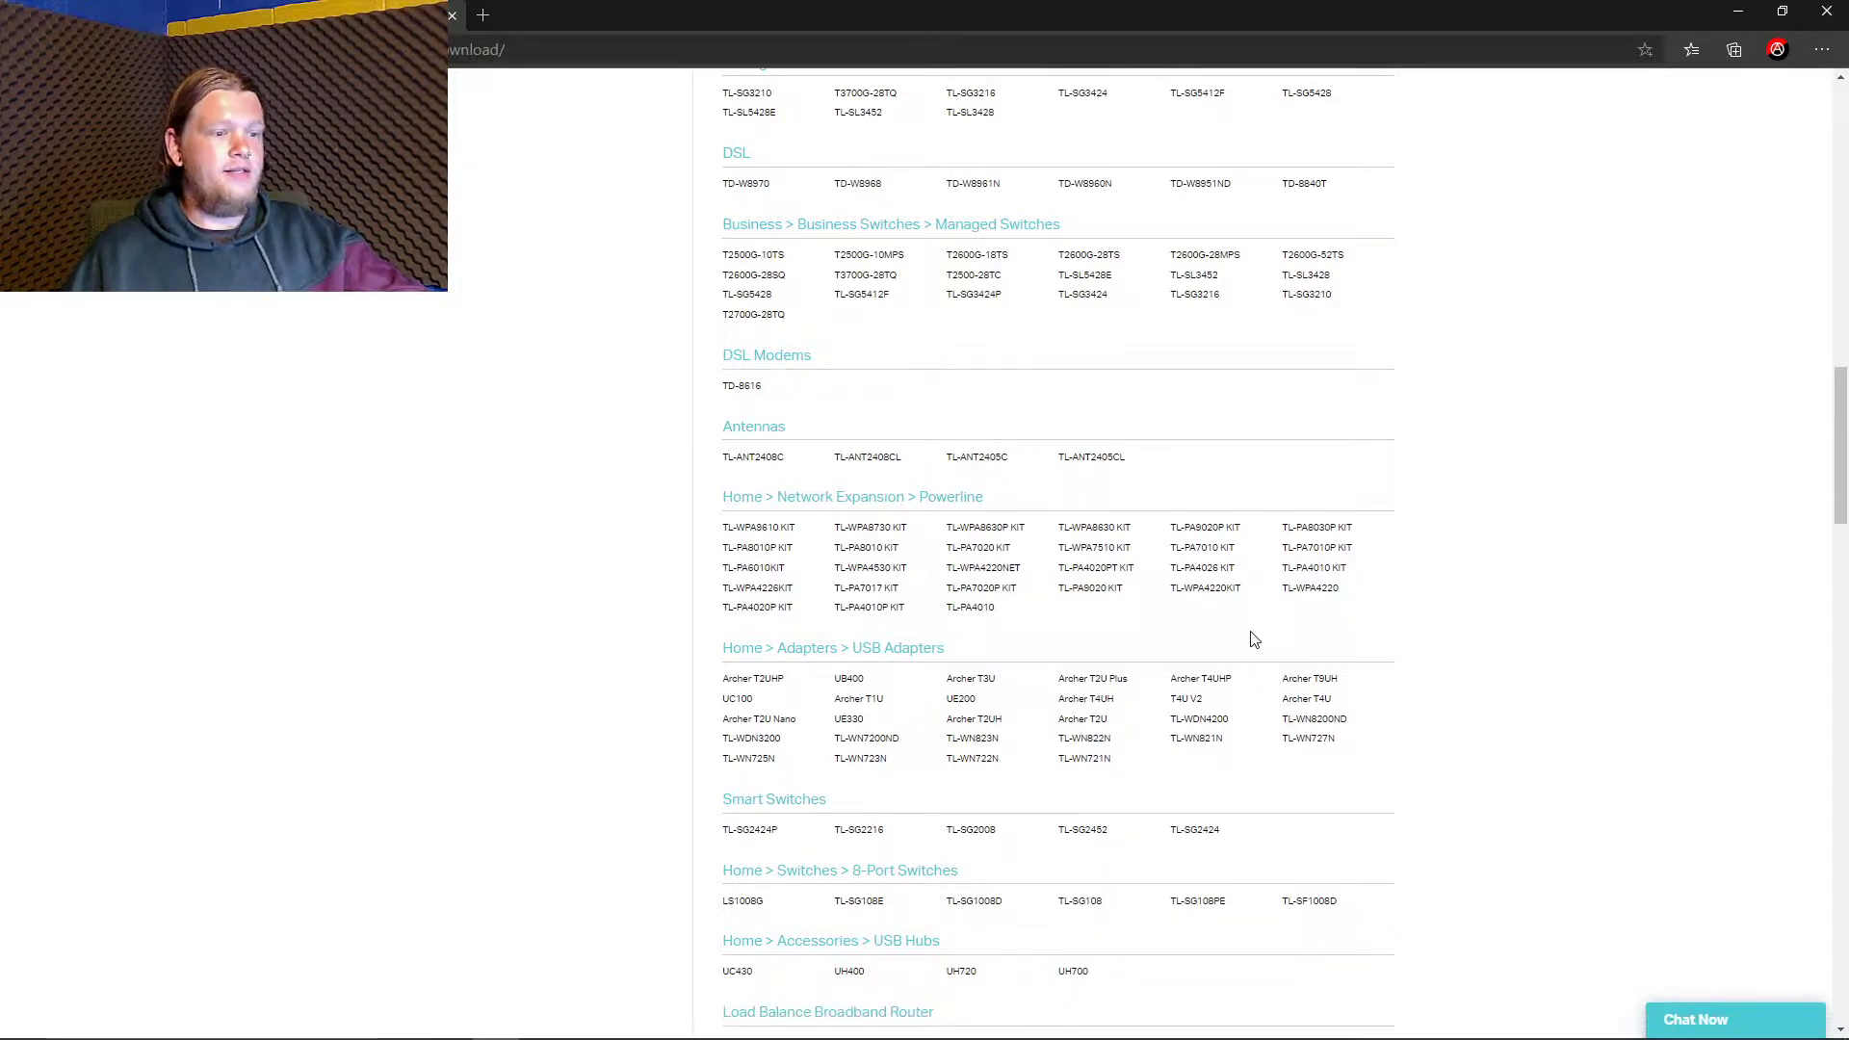
left_click(318, 49)
right_click(318, 49)
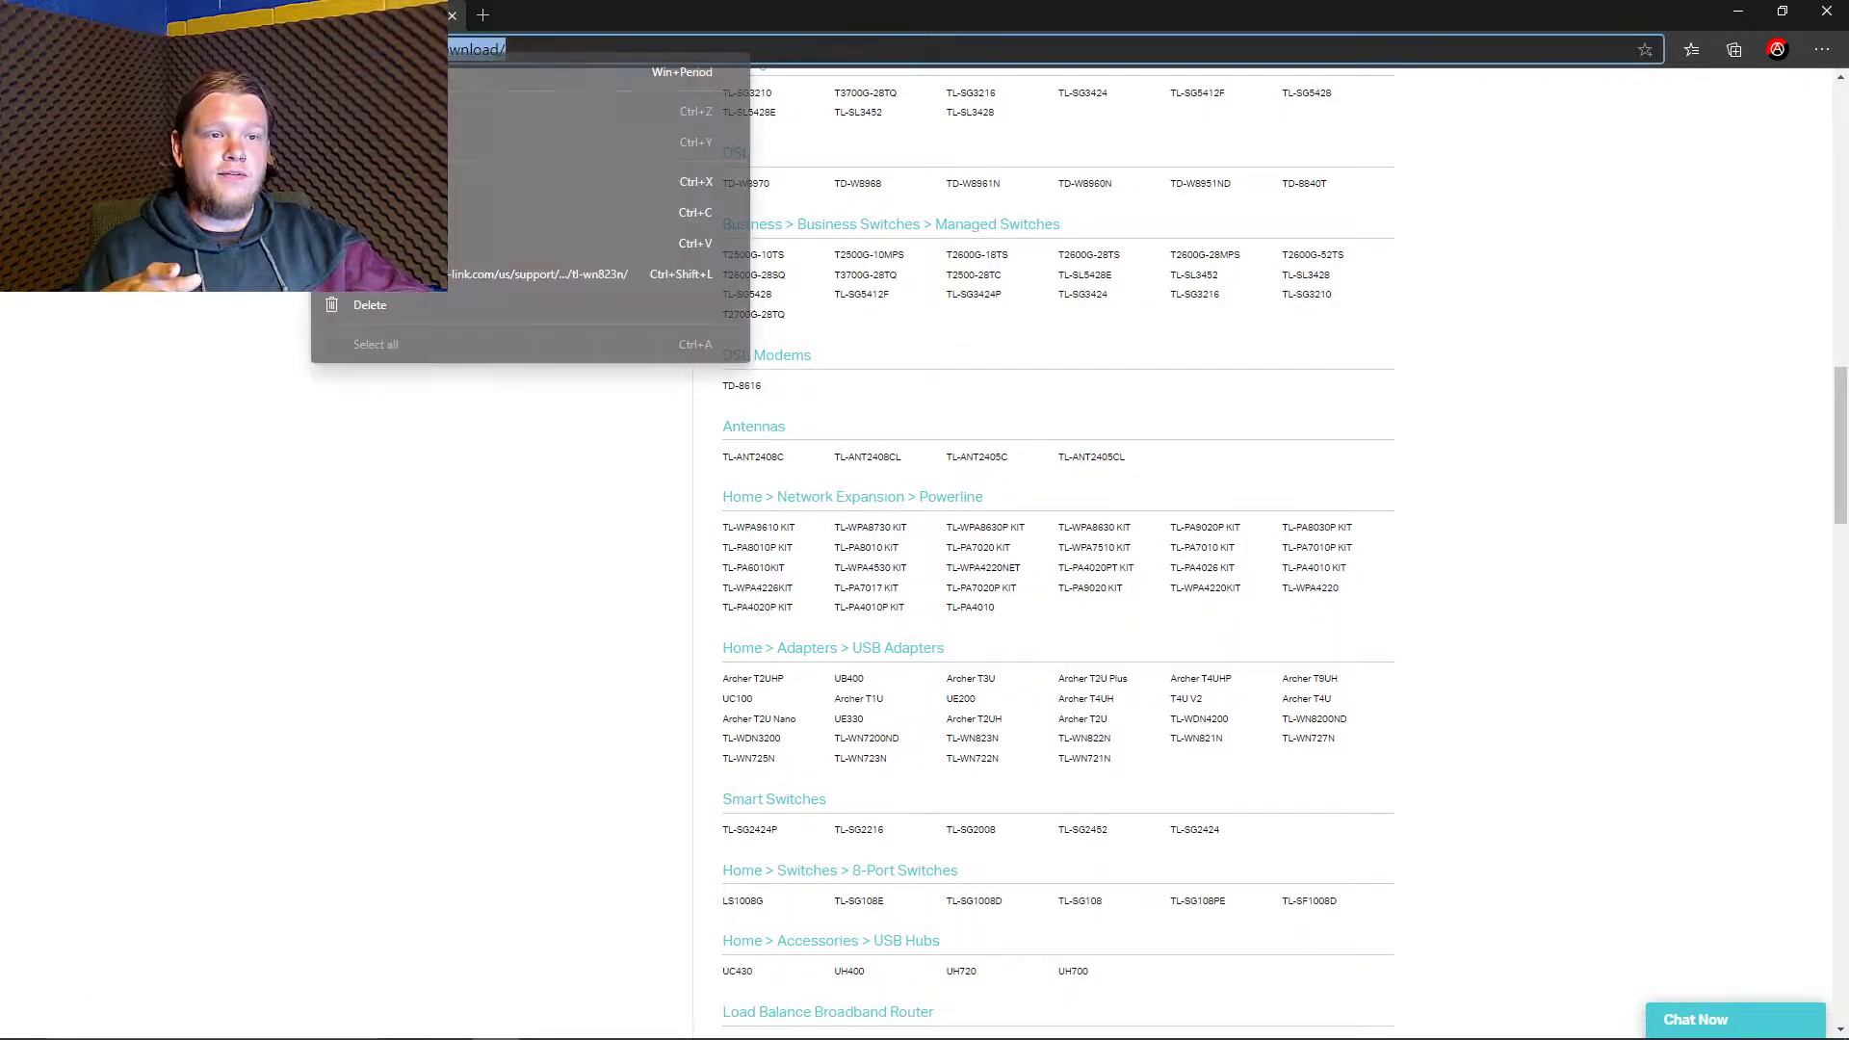
left_click(385, 181)
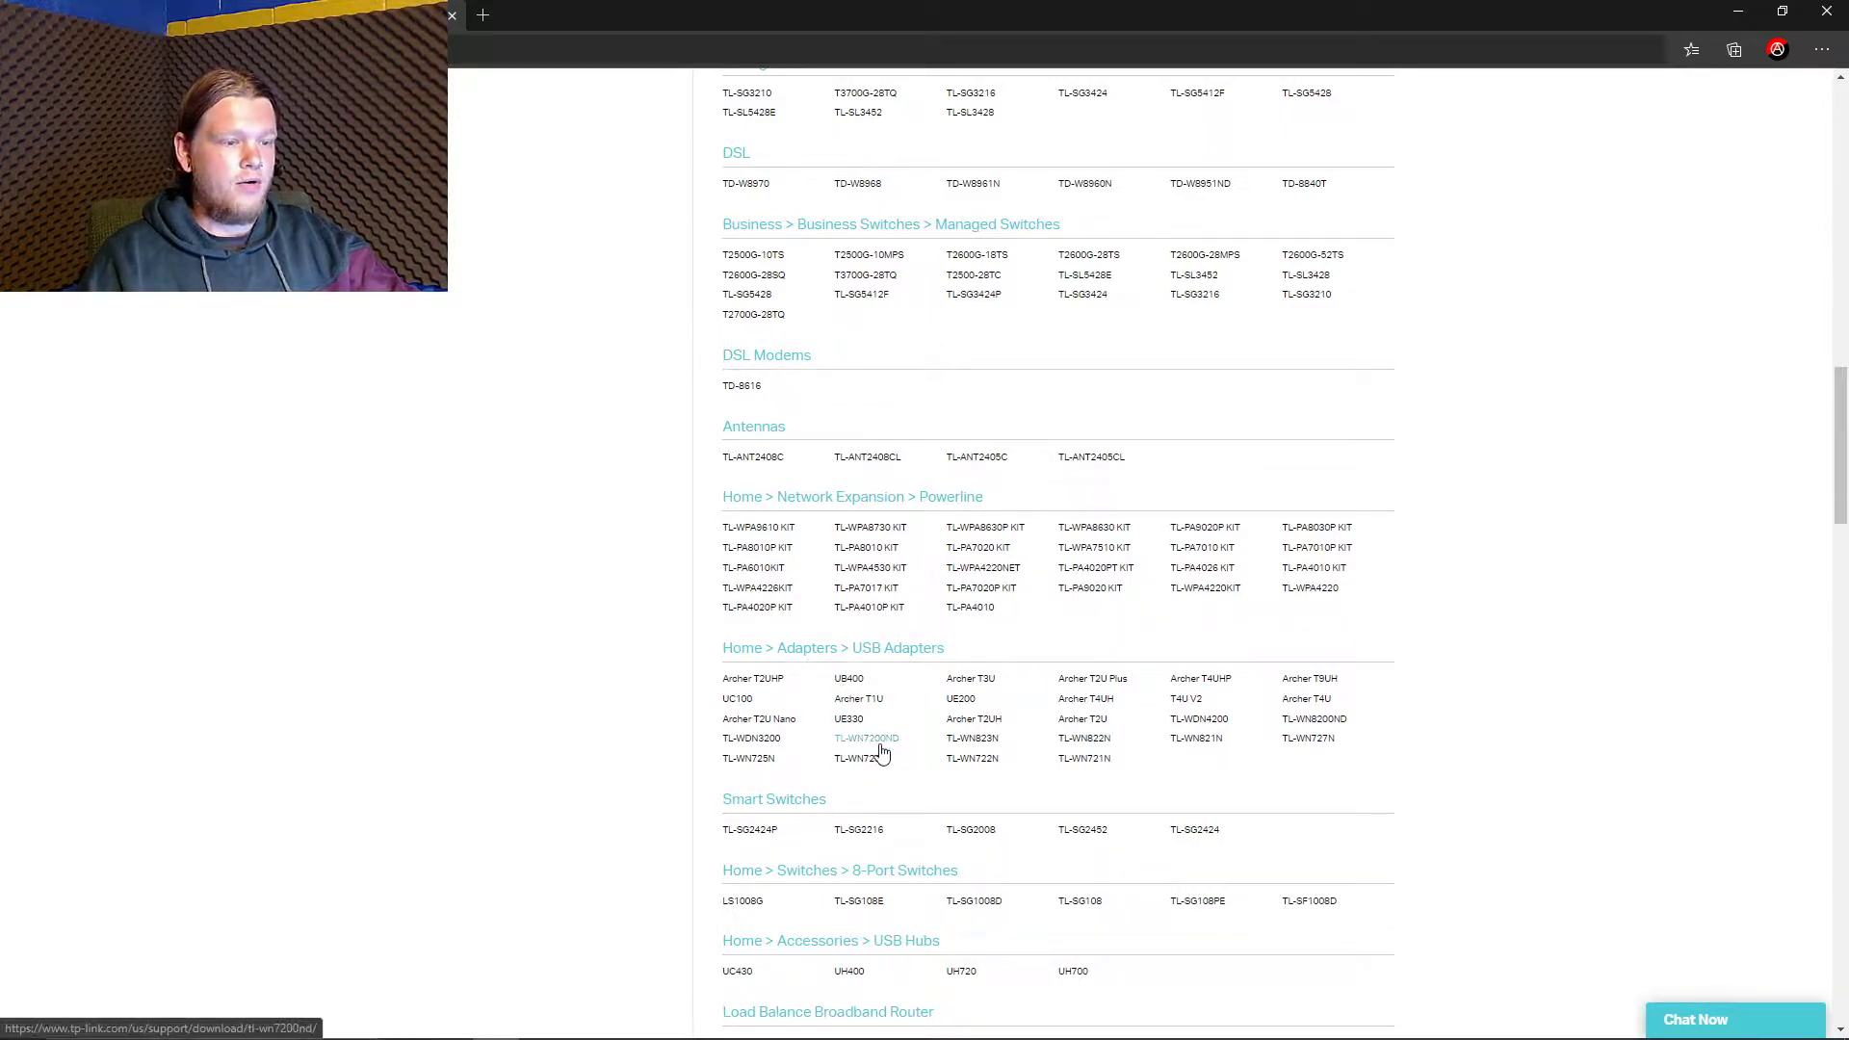
Open the TL-WN823N download page from the USB Adapters list and show its drivers.
left_click(962, 748)
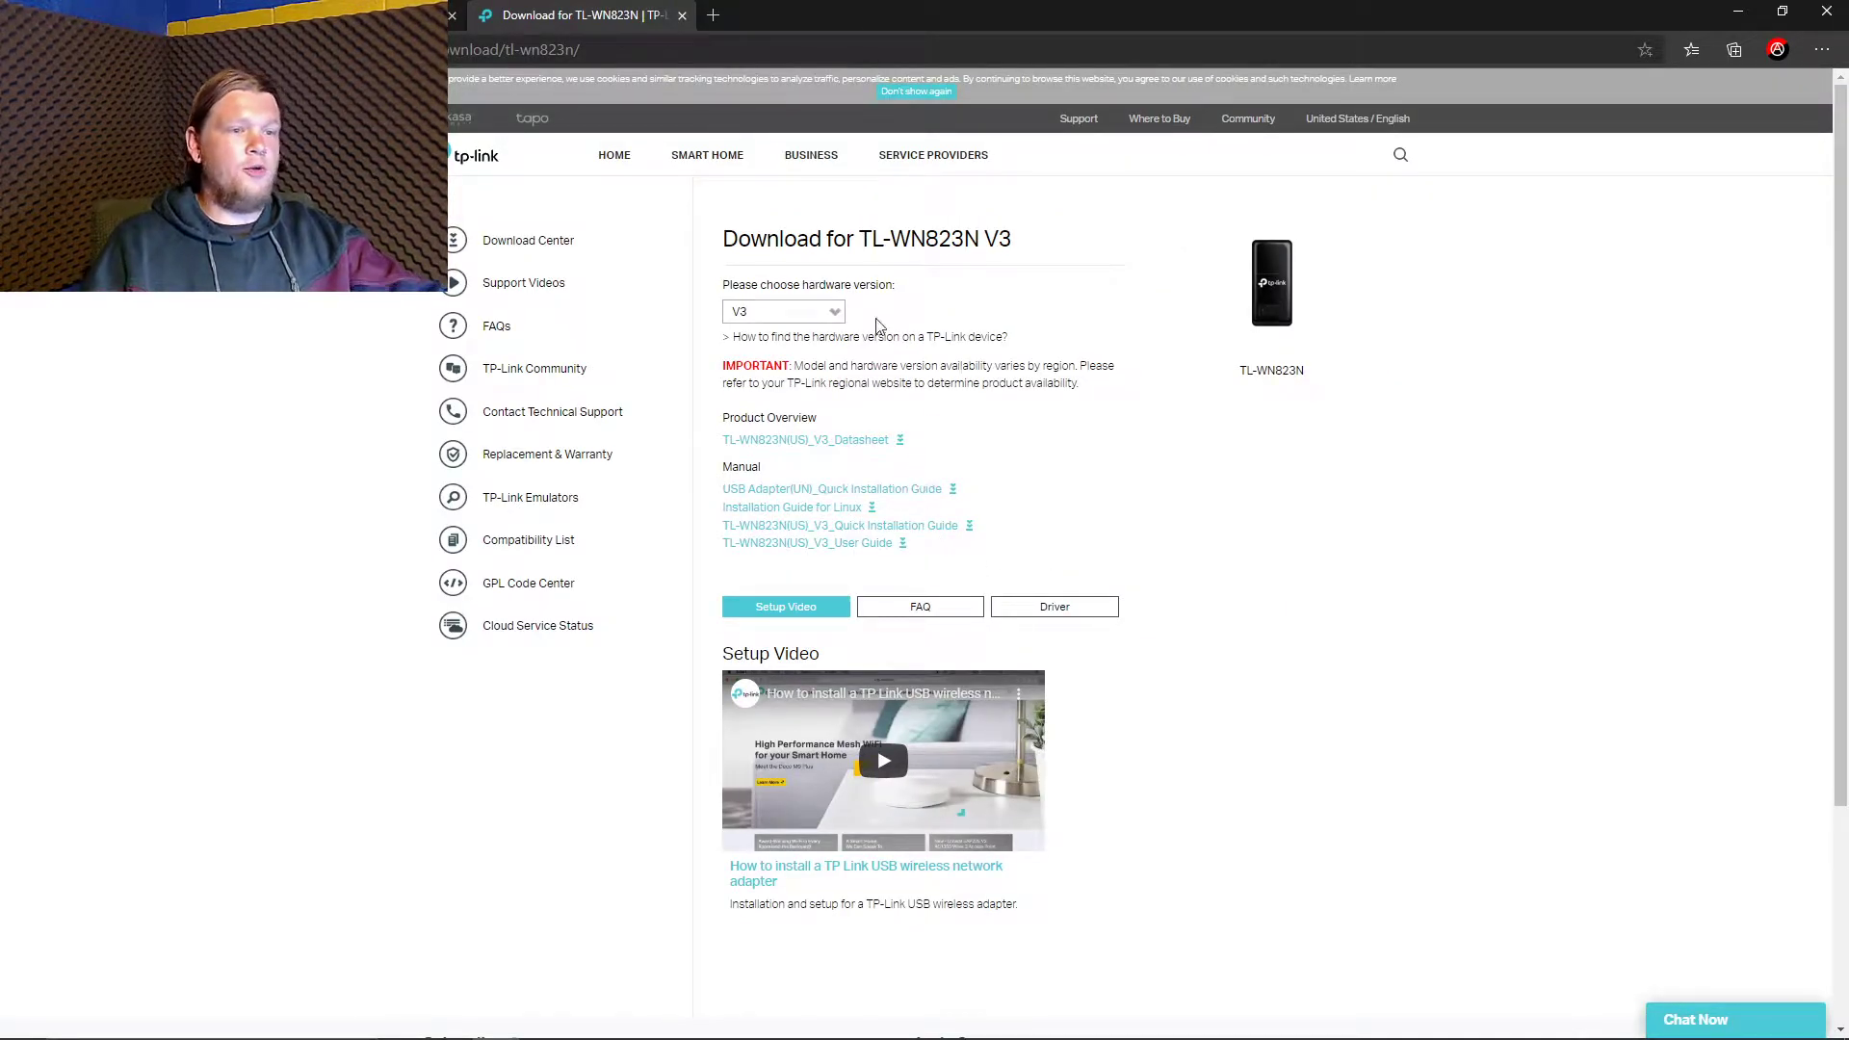
left_click(1098, 614)
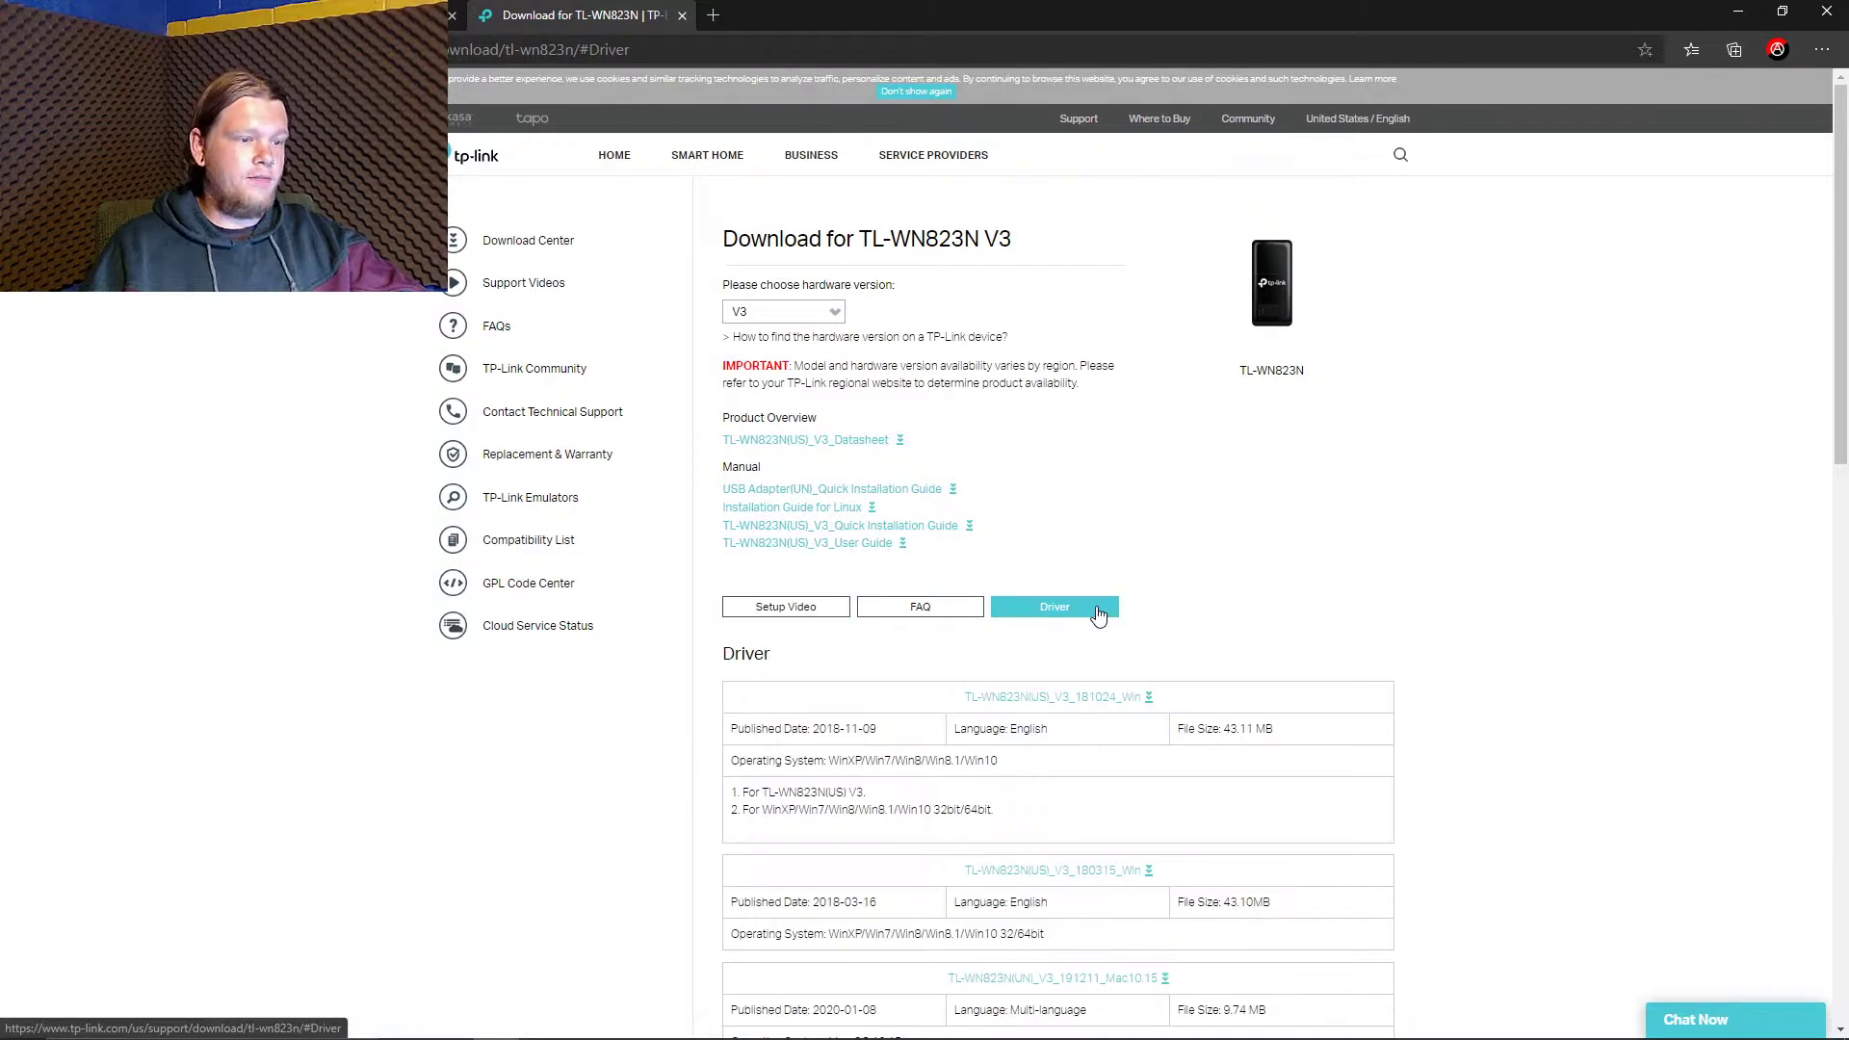
Examine the hardware version in the page title and the Windows, Mac and Linux drivers offered for it.
scroll(1097, 610, "down", 3)
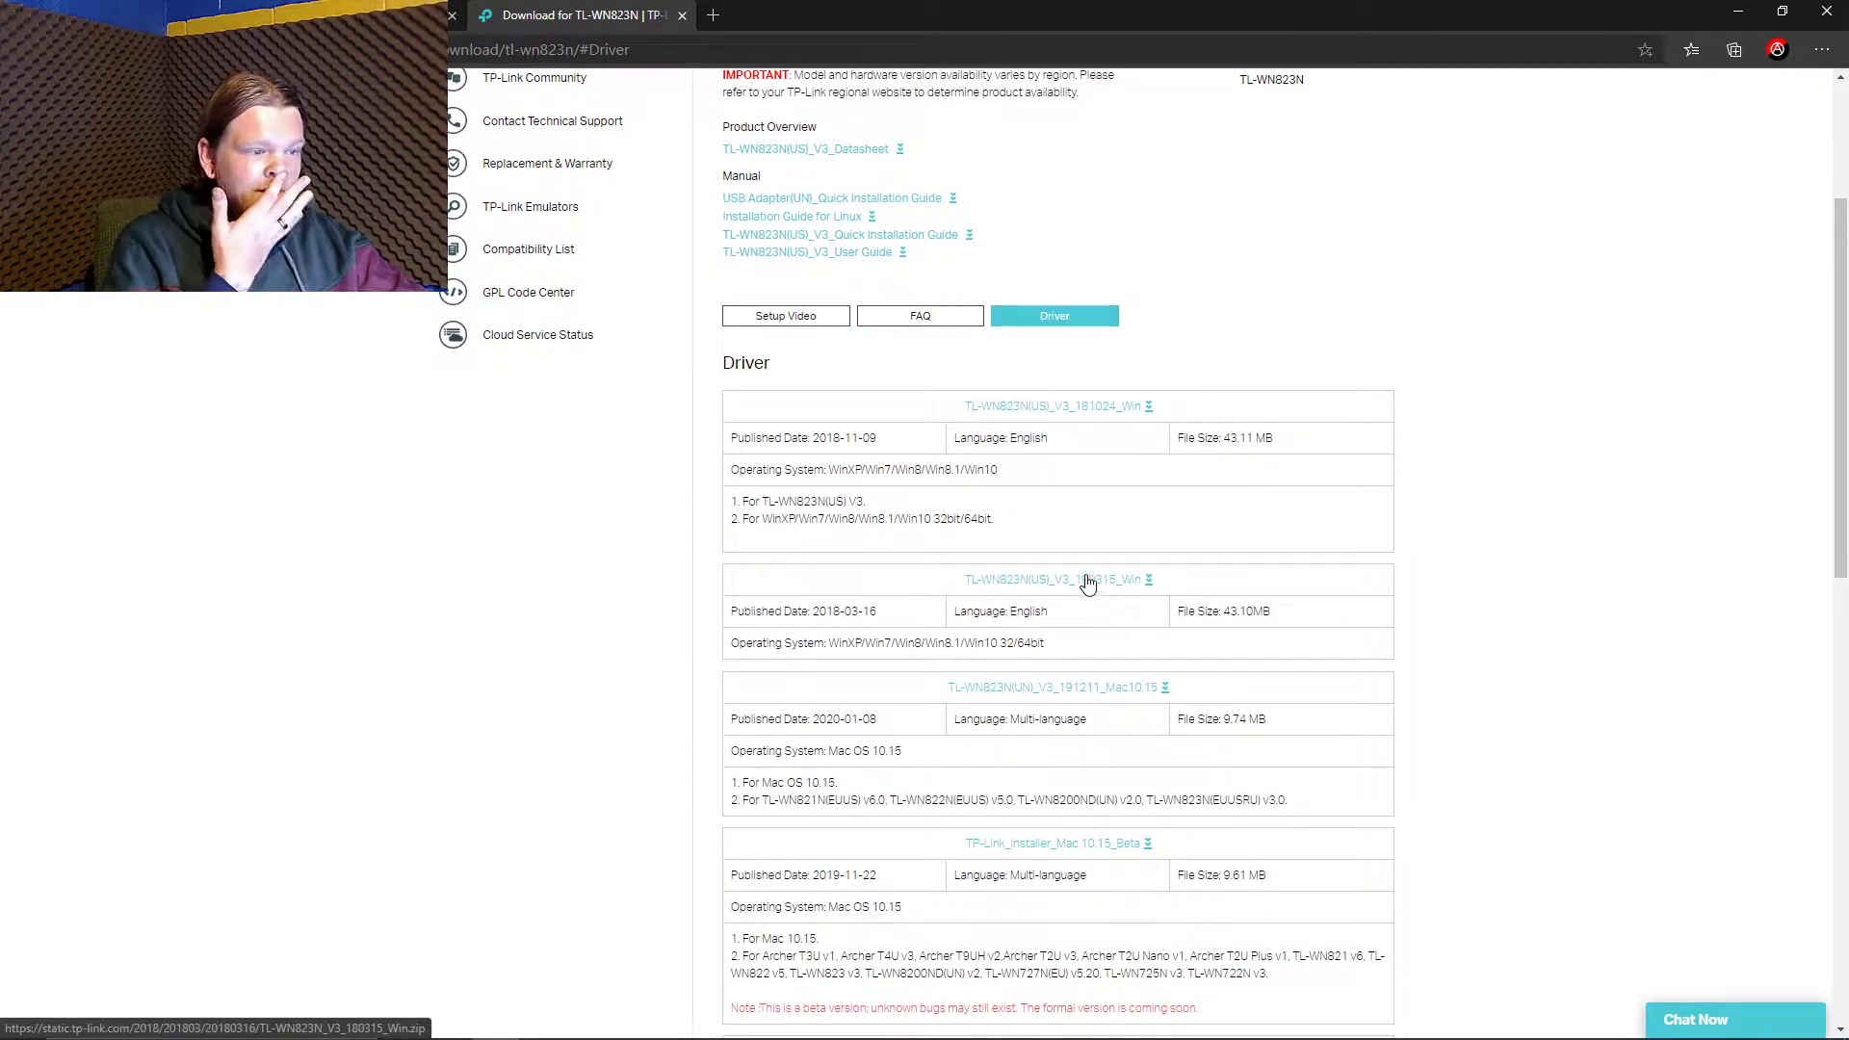
scroll(1087, 423, "up", 3)
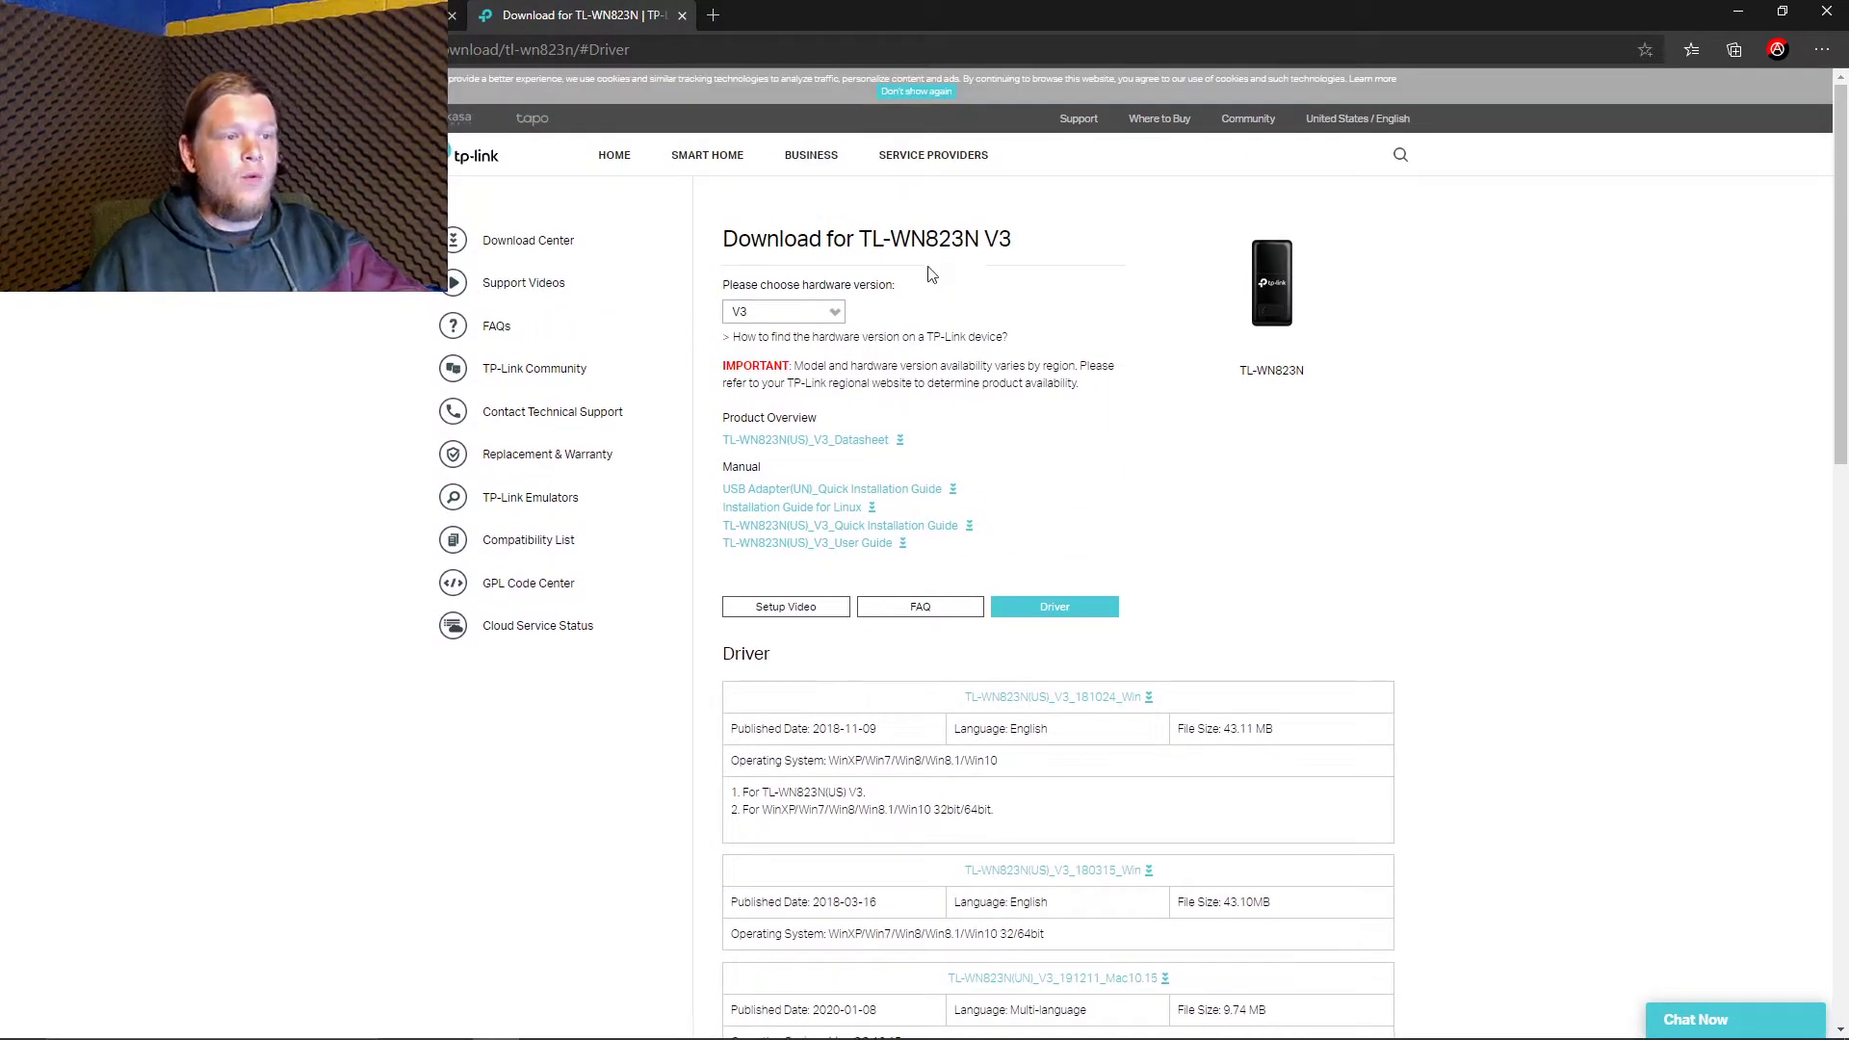
left_click_drag(984, 239, 1033, 250)
left_click(1033, 250)
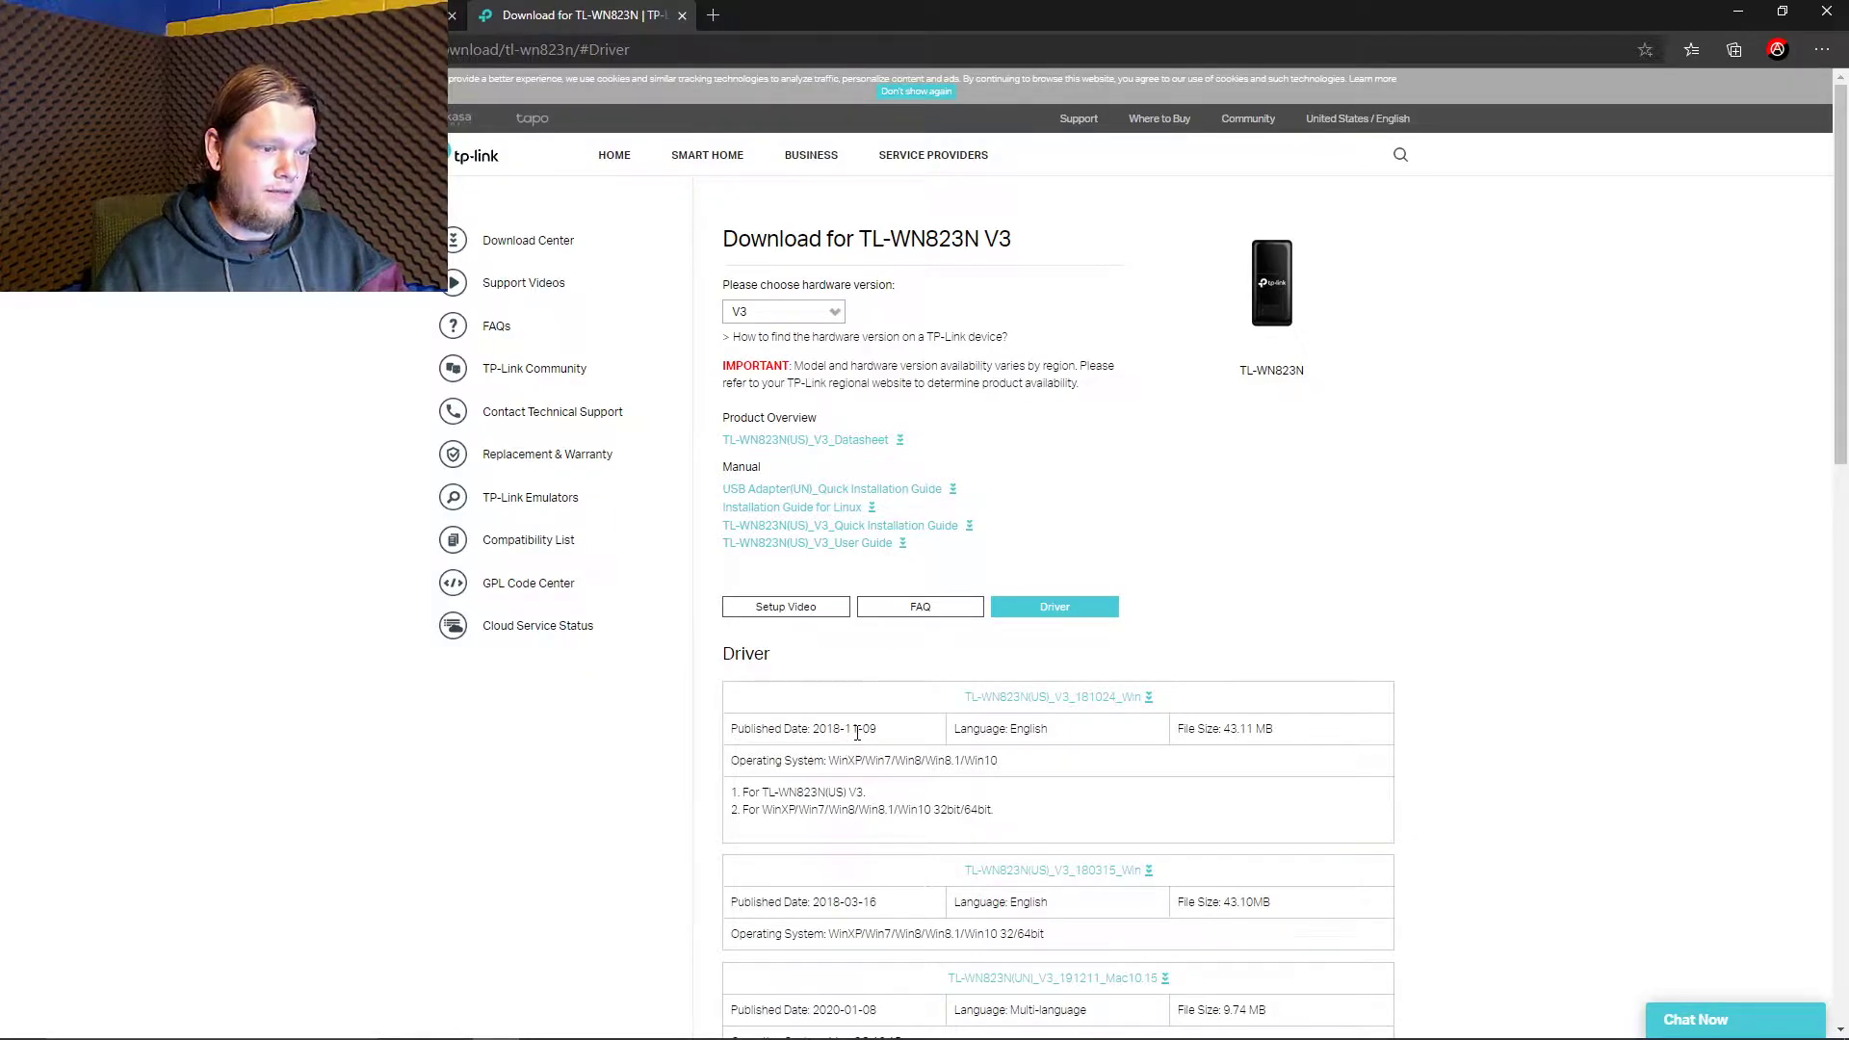
scroll(858, 734, "down", 2)
scroll(895, 783, "down", 4)
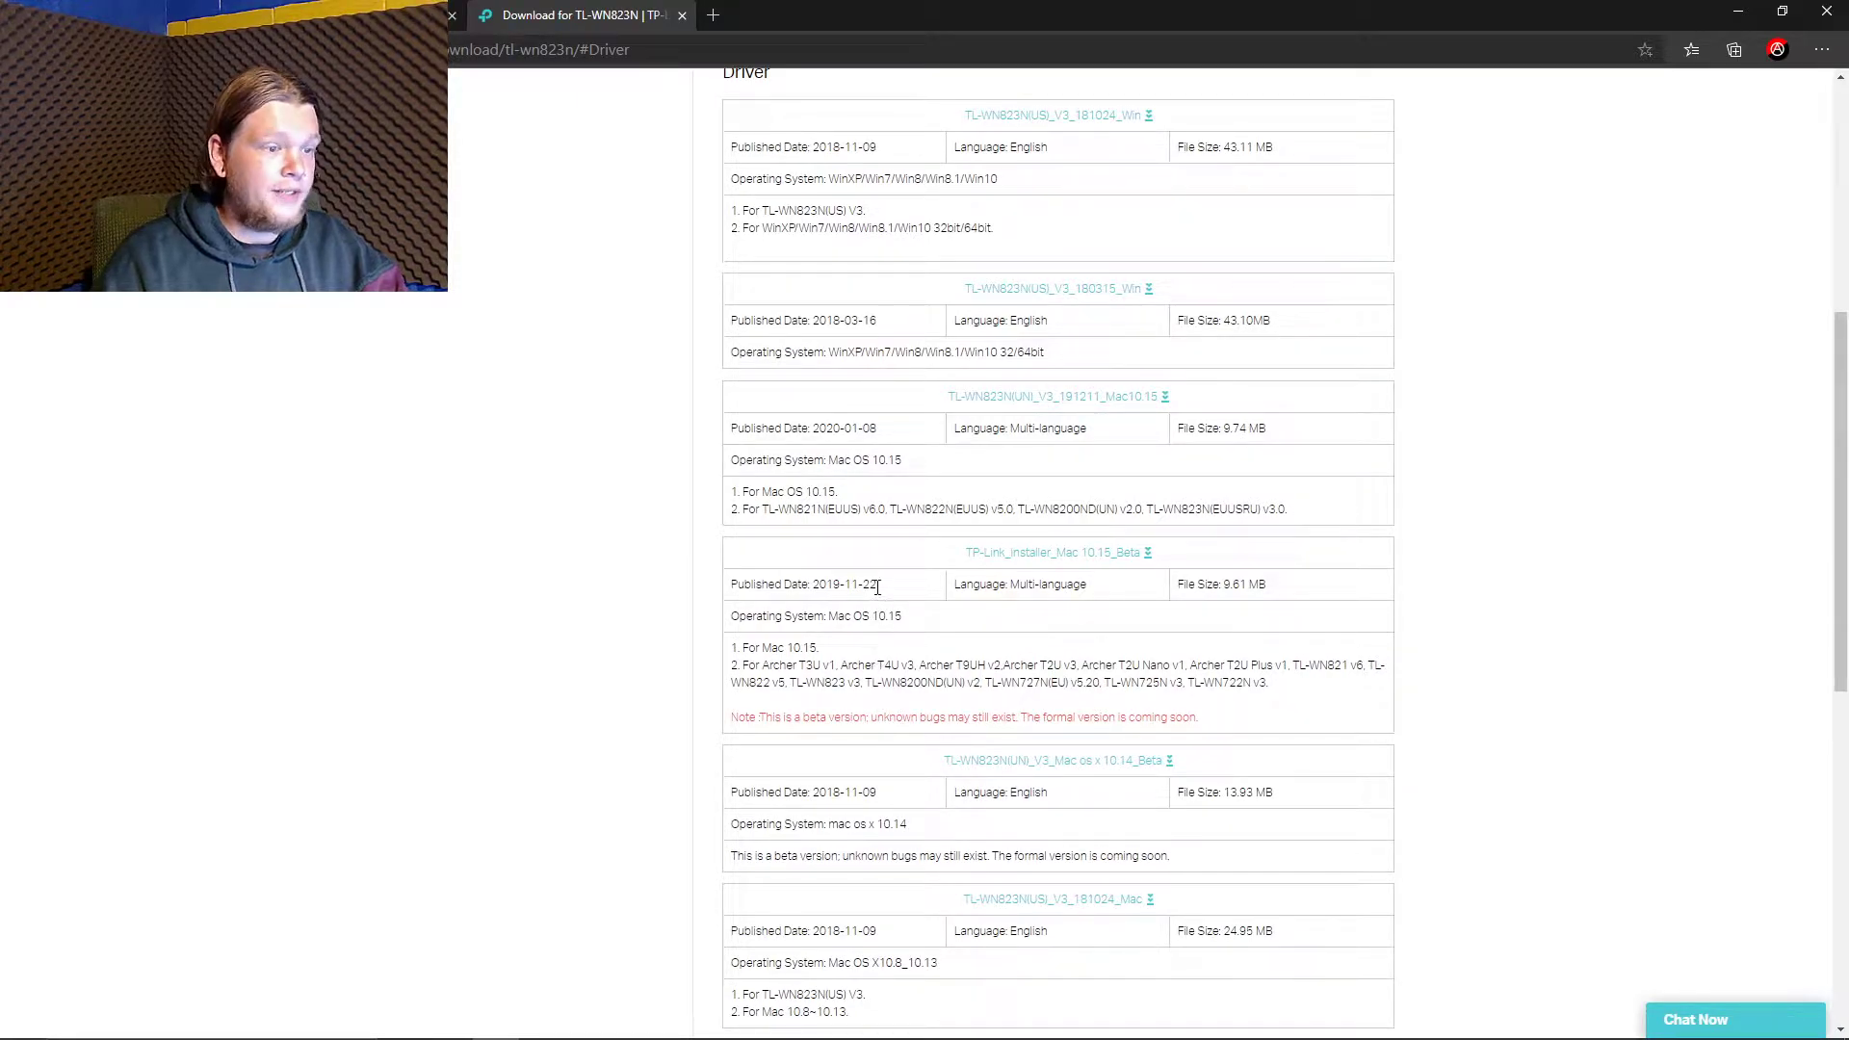
scroll(886, 585, "down", 8)
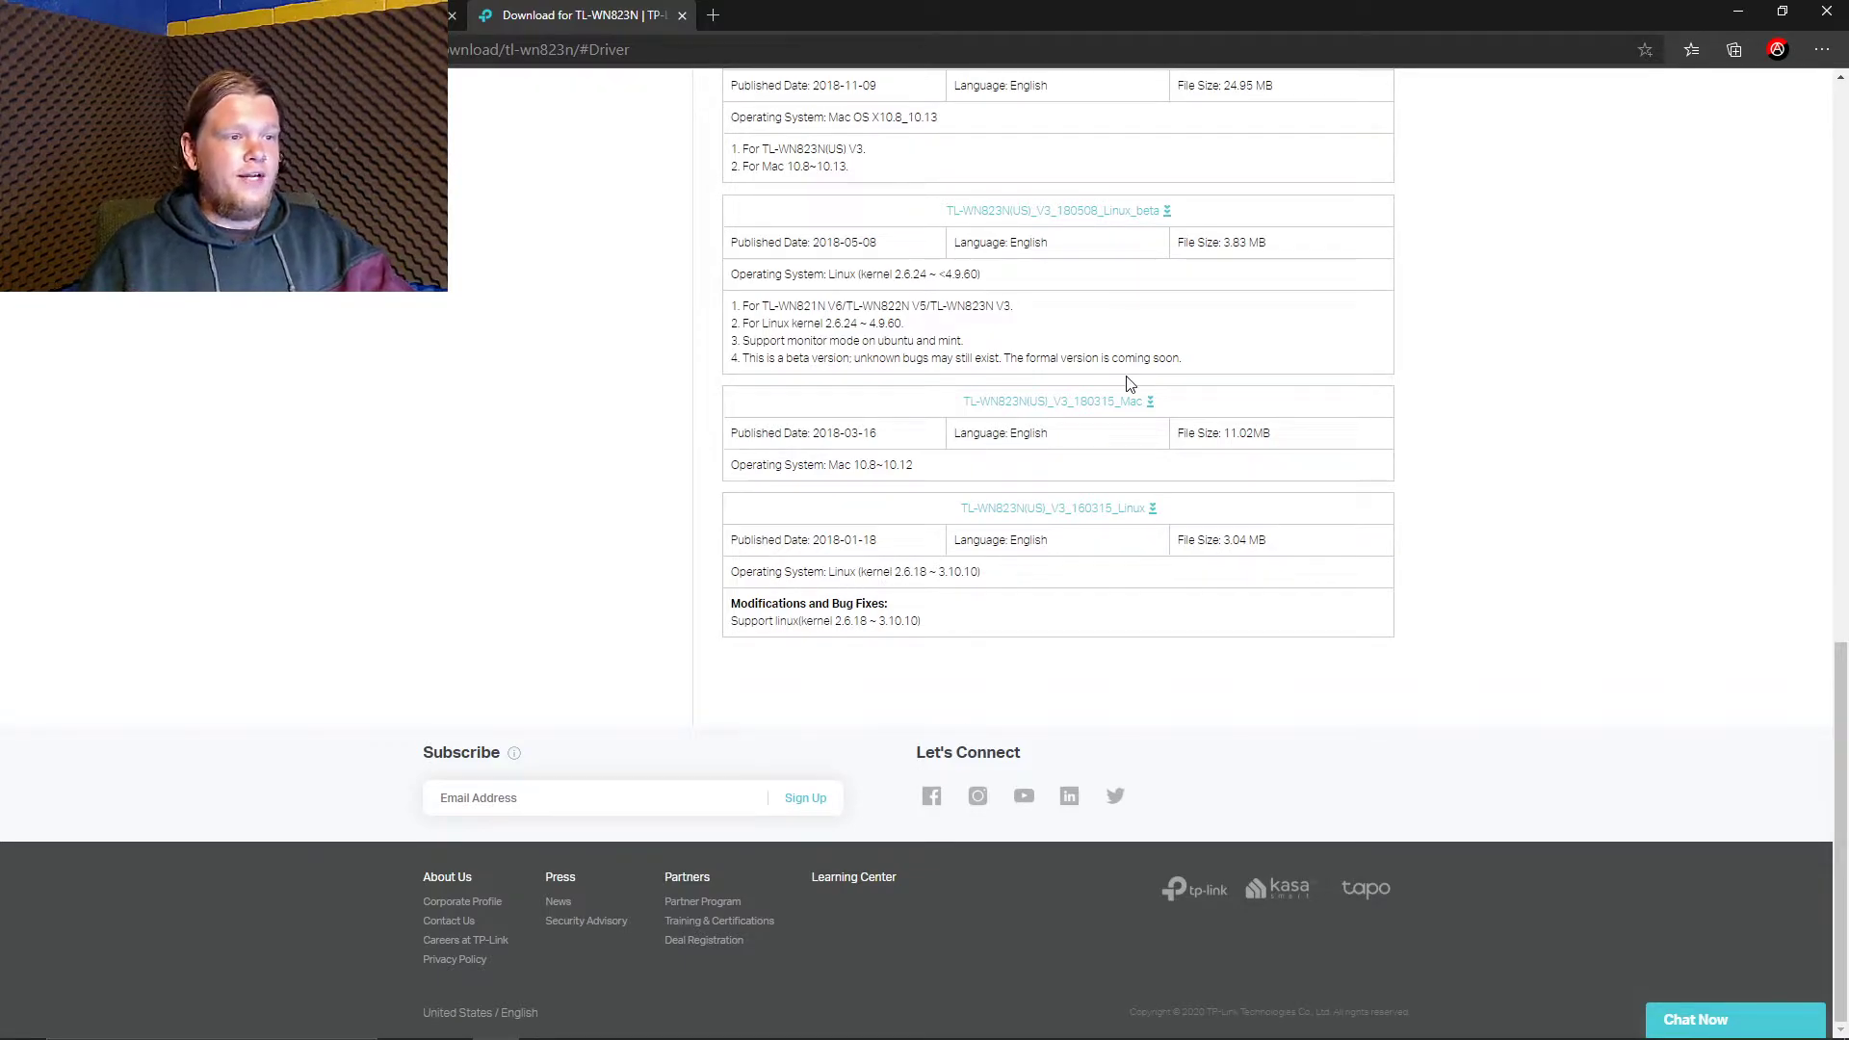
scroll(1131, 383, "up", 3)
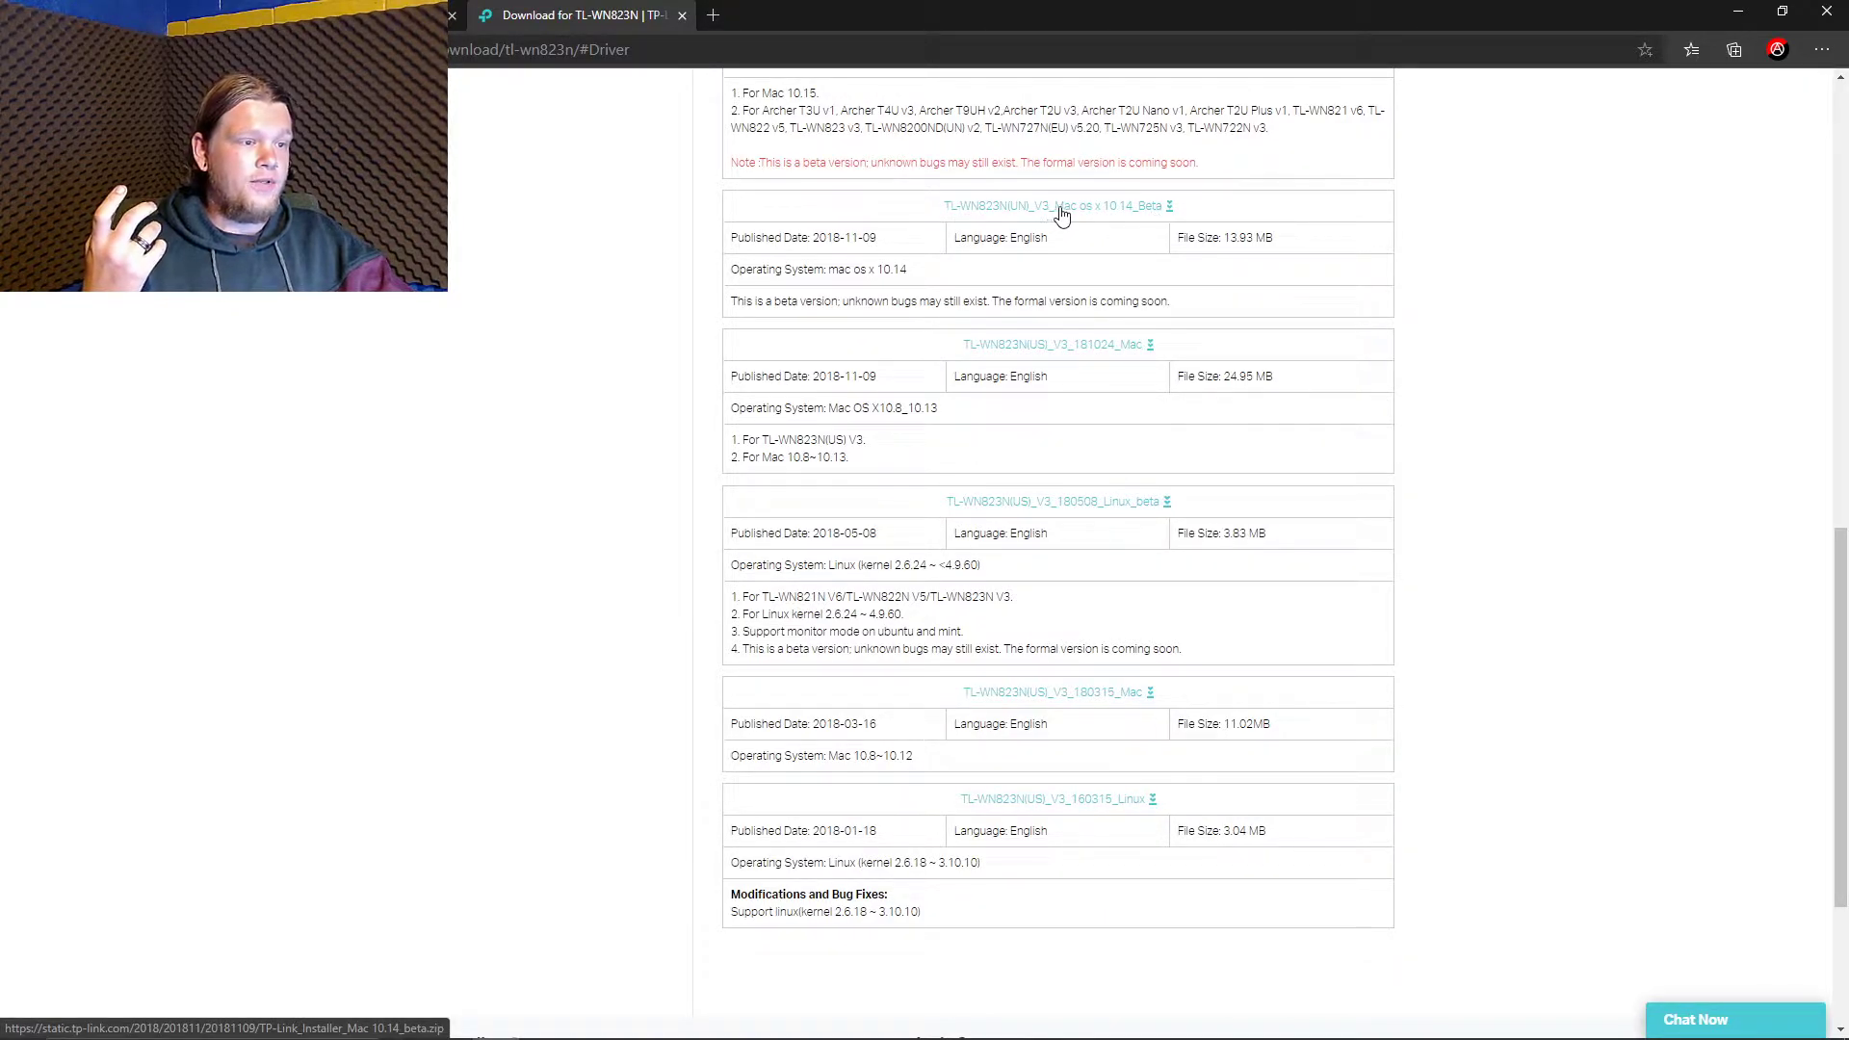
scroll(1063, 213, "up", 8)
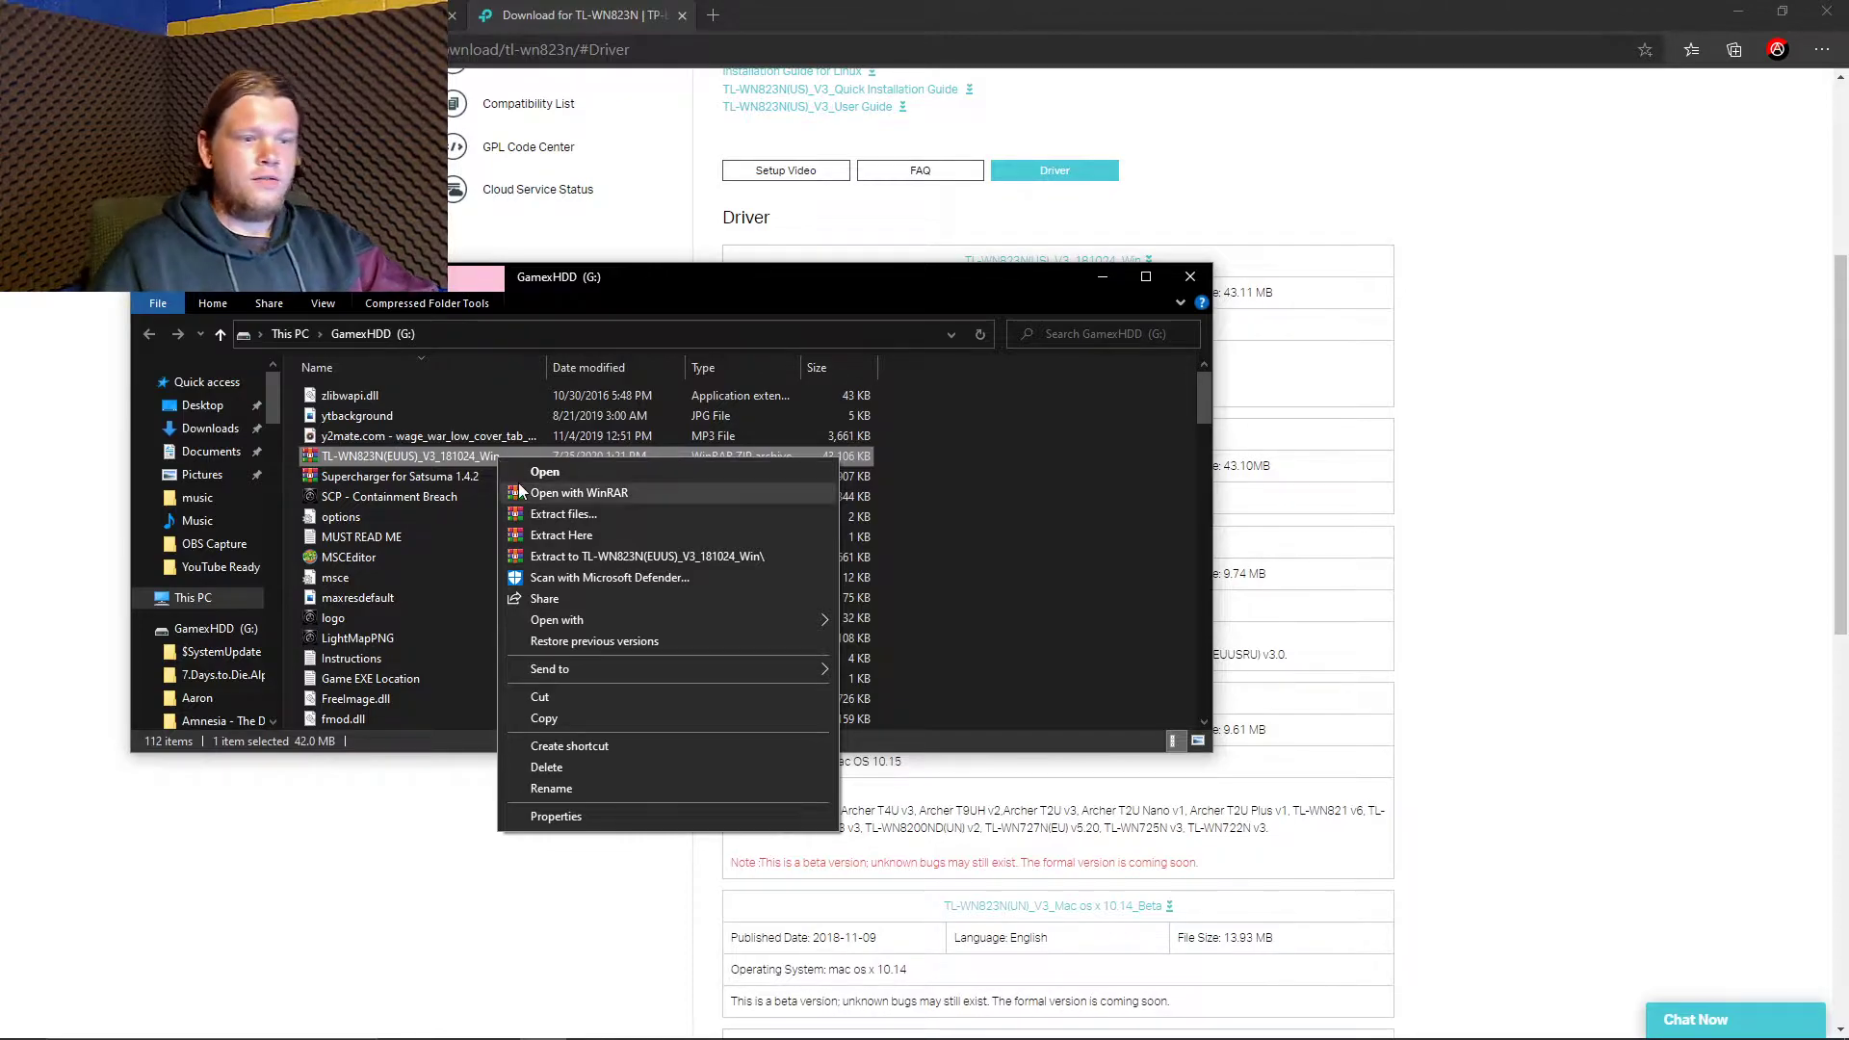
Extract the TL-WN823N(EUUS)_V3_181024_Win archive into its current folder on drive G: and sort the files by date modified.
left_click(545, 535)
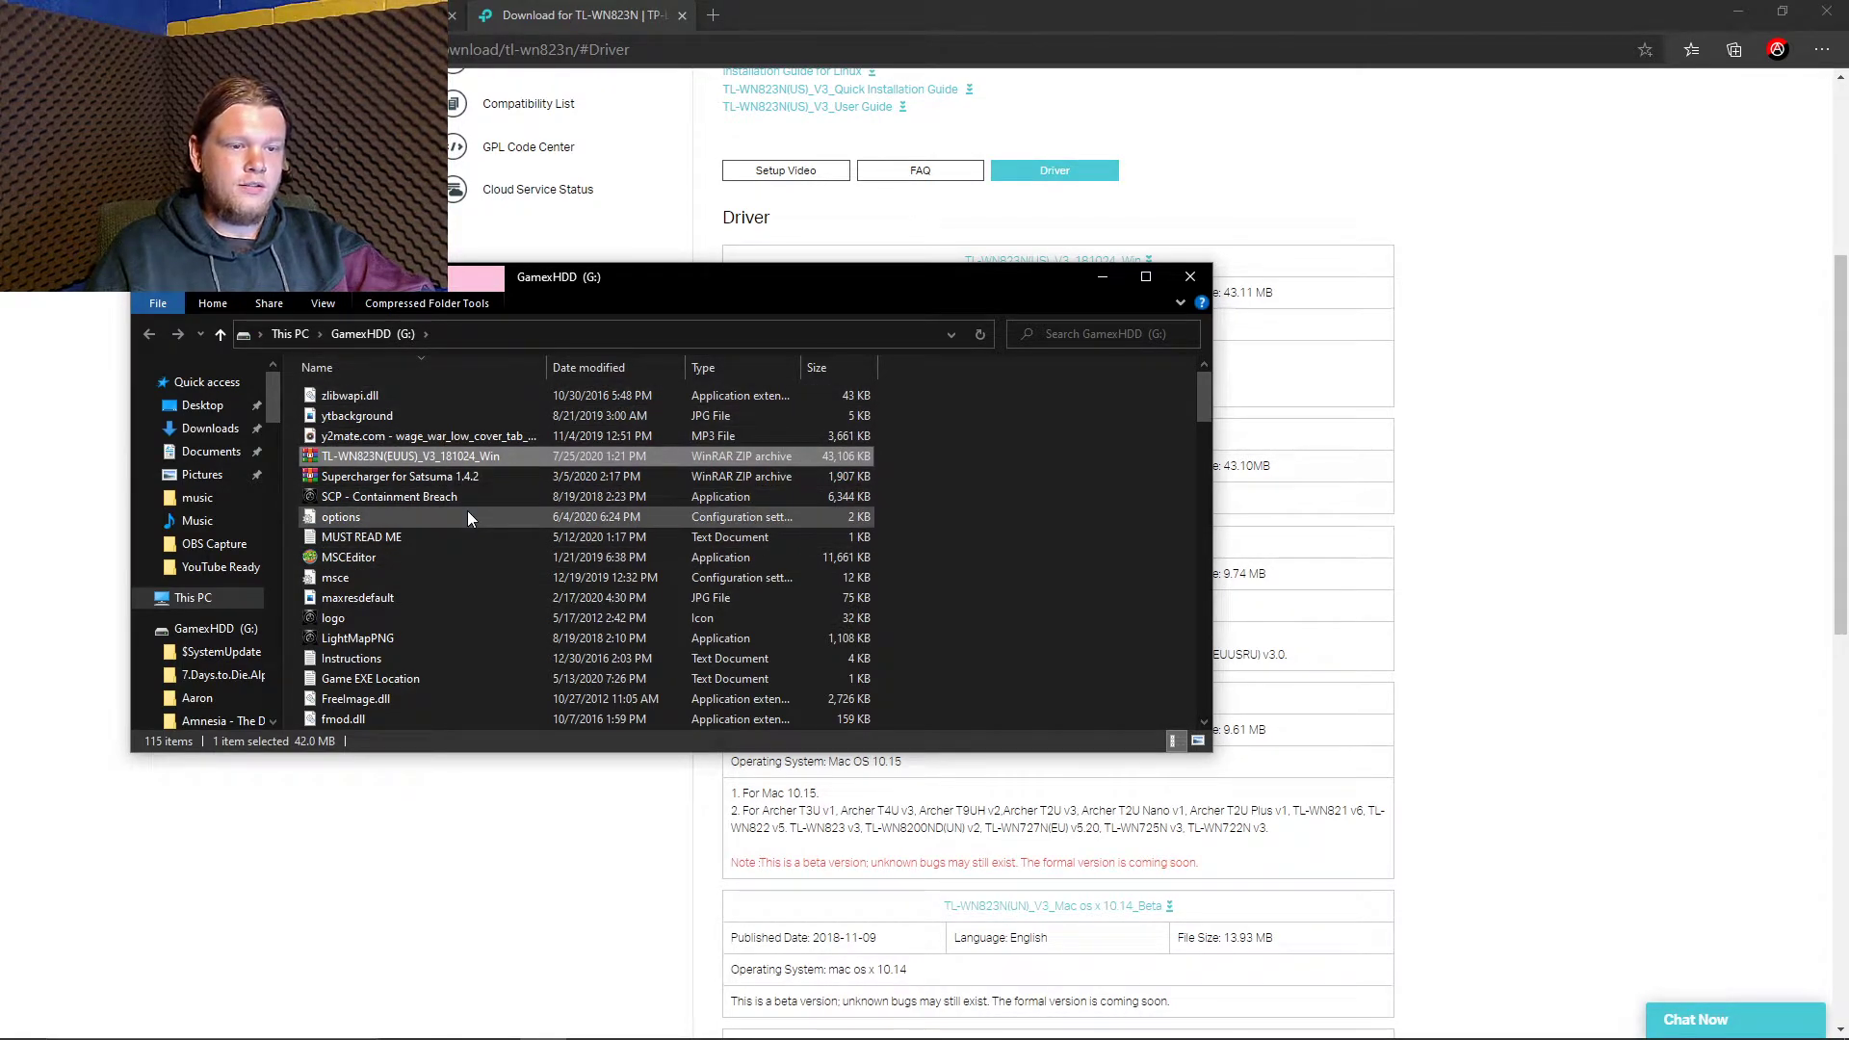
left_click(358, 376)
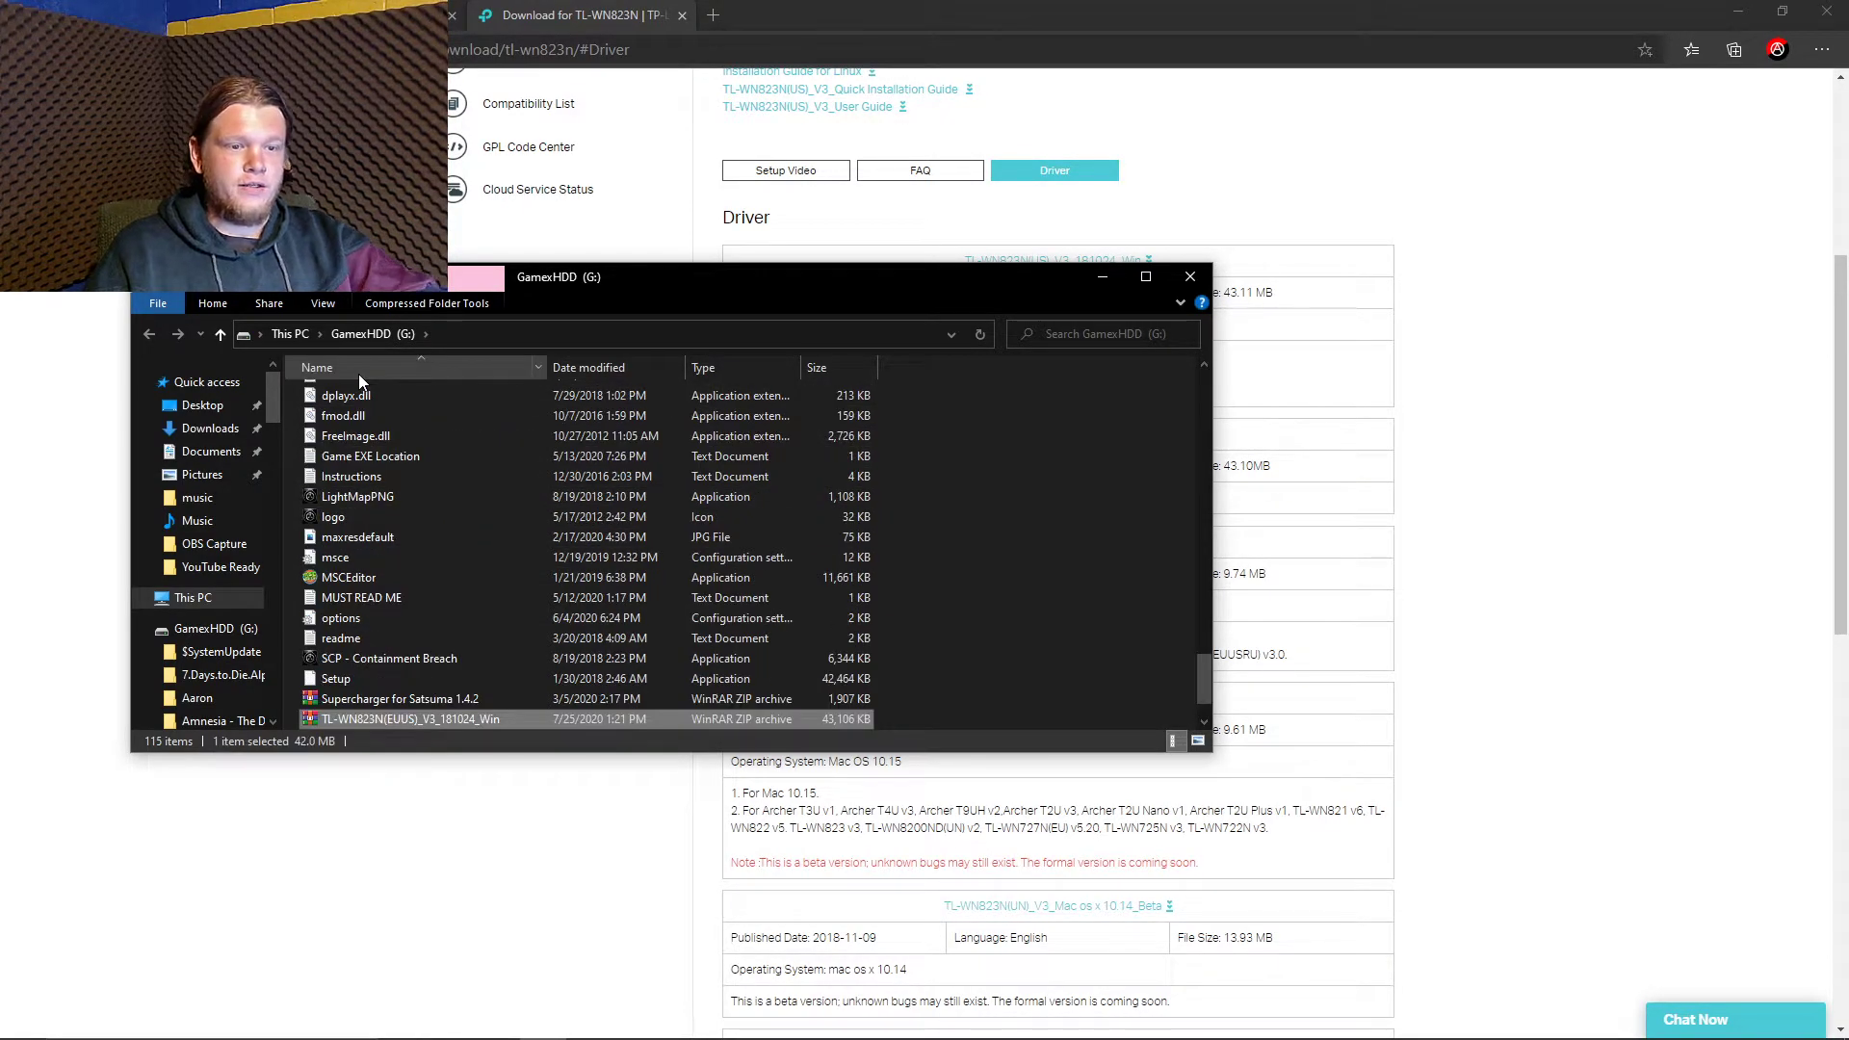
scroll(413, 485, "up", 1)
left_click(624, 367)
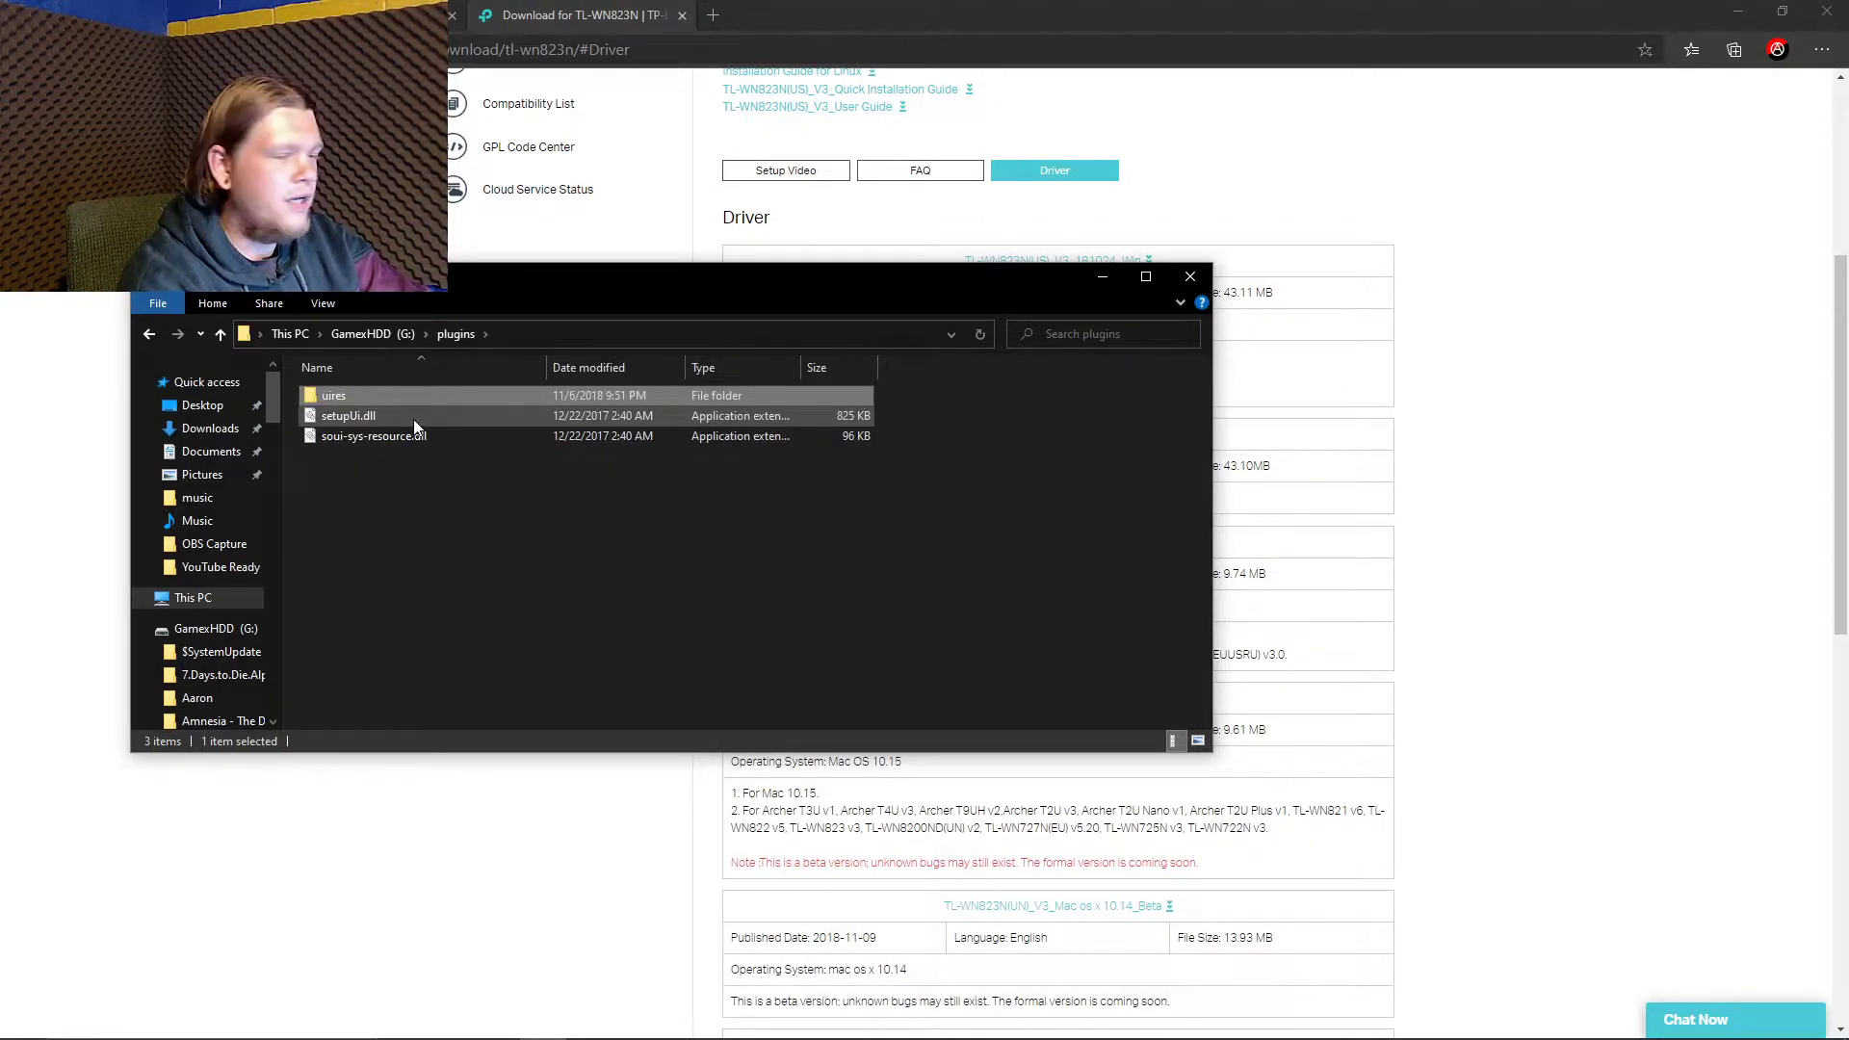
Try to open setupUi.dll in the plugins folder.
double_click(409, 420)
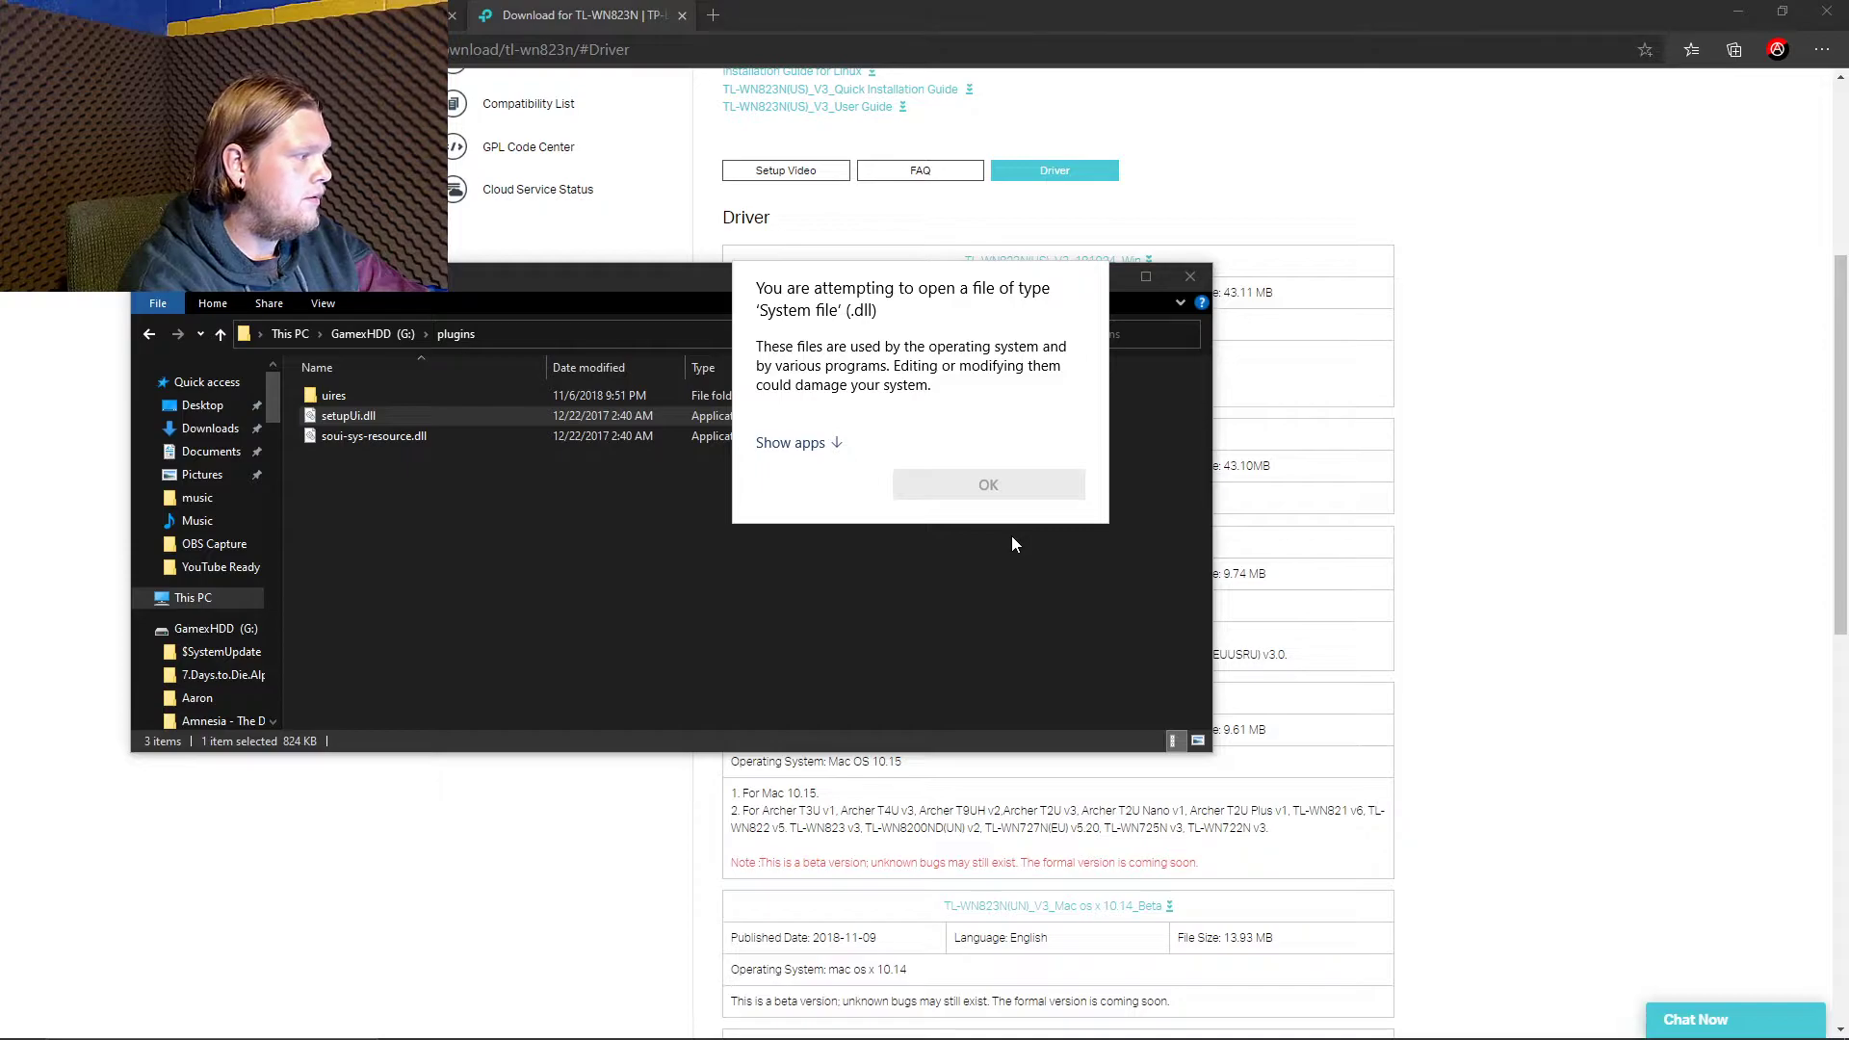
key("alt+Tab")
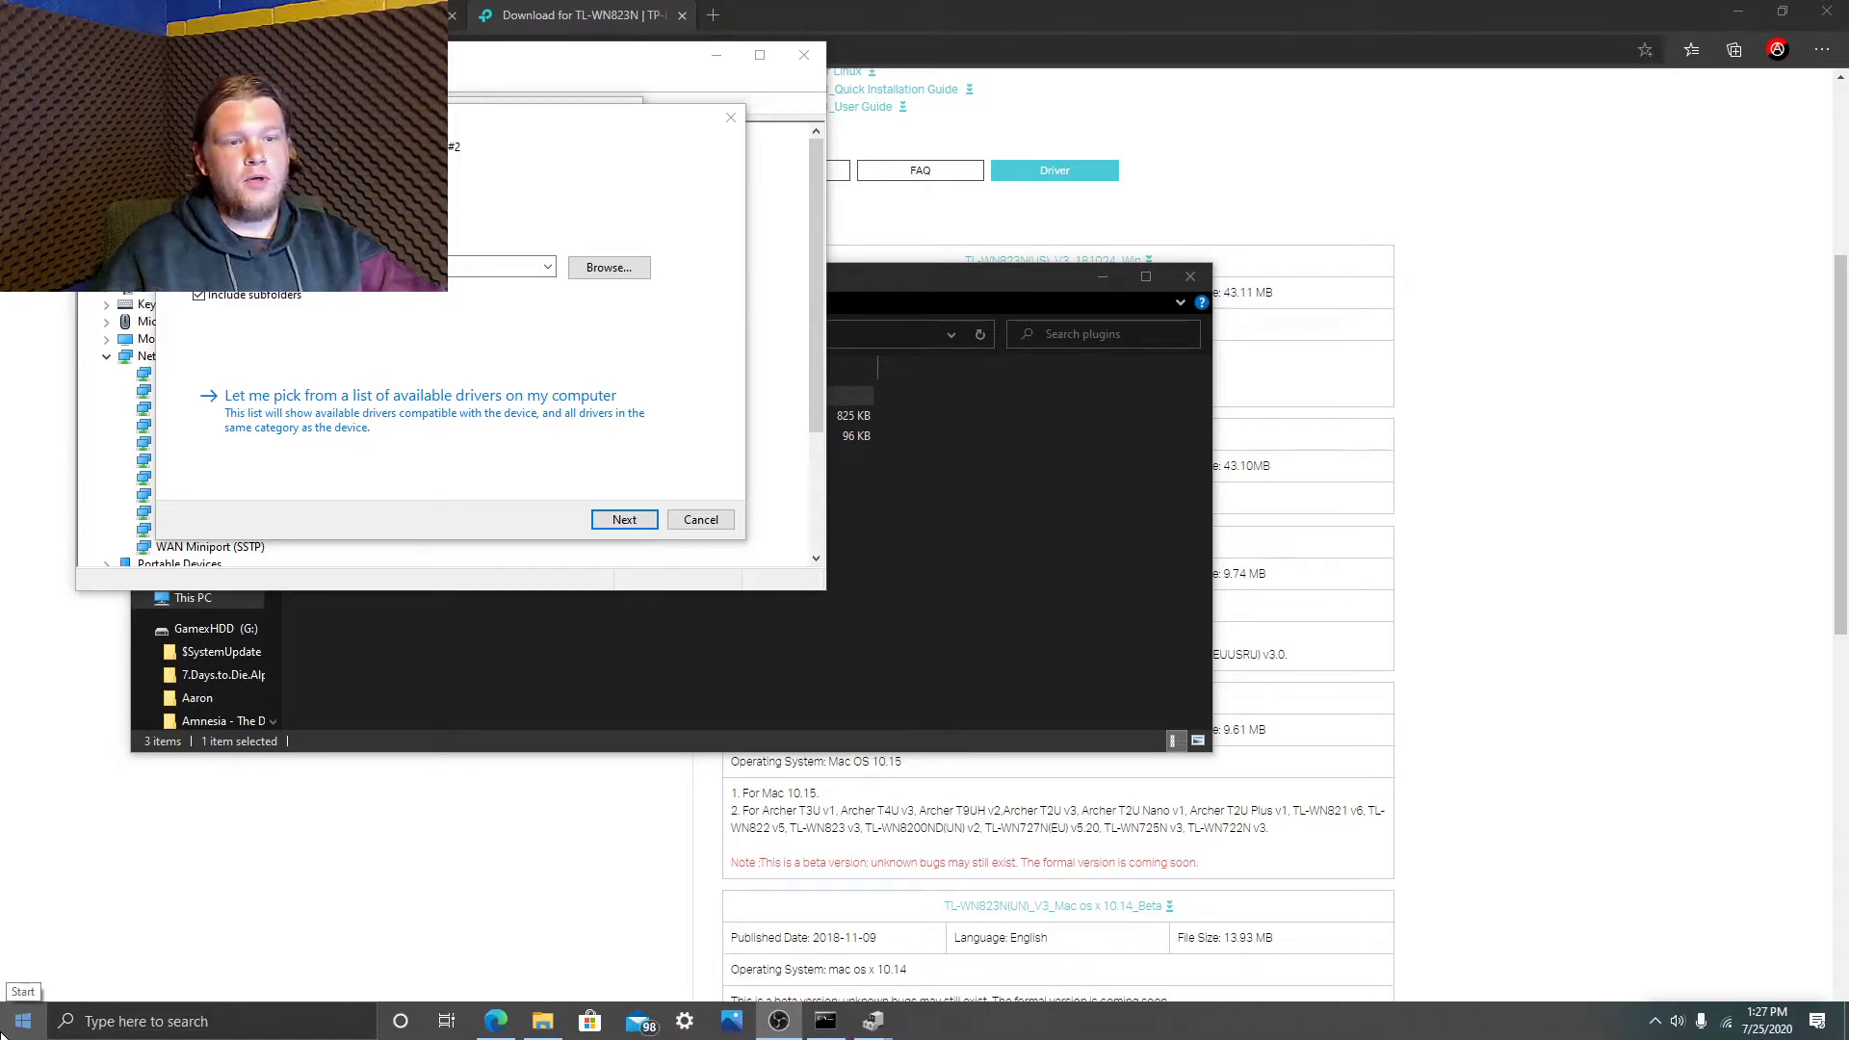
left_click(6, 1034)
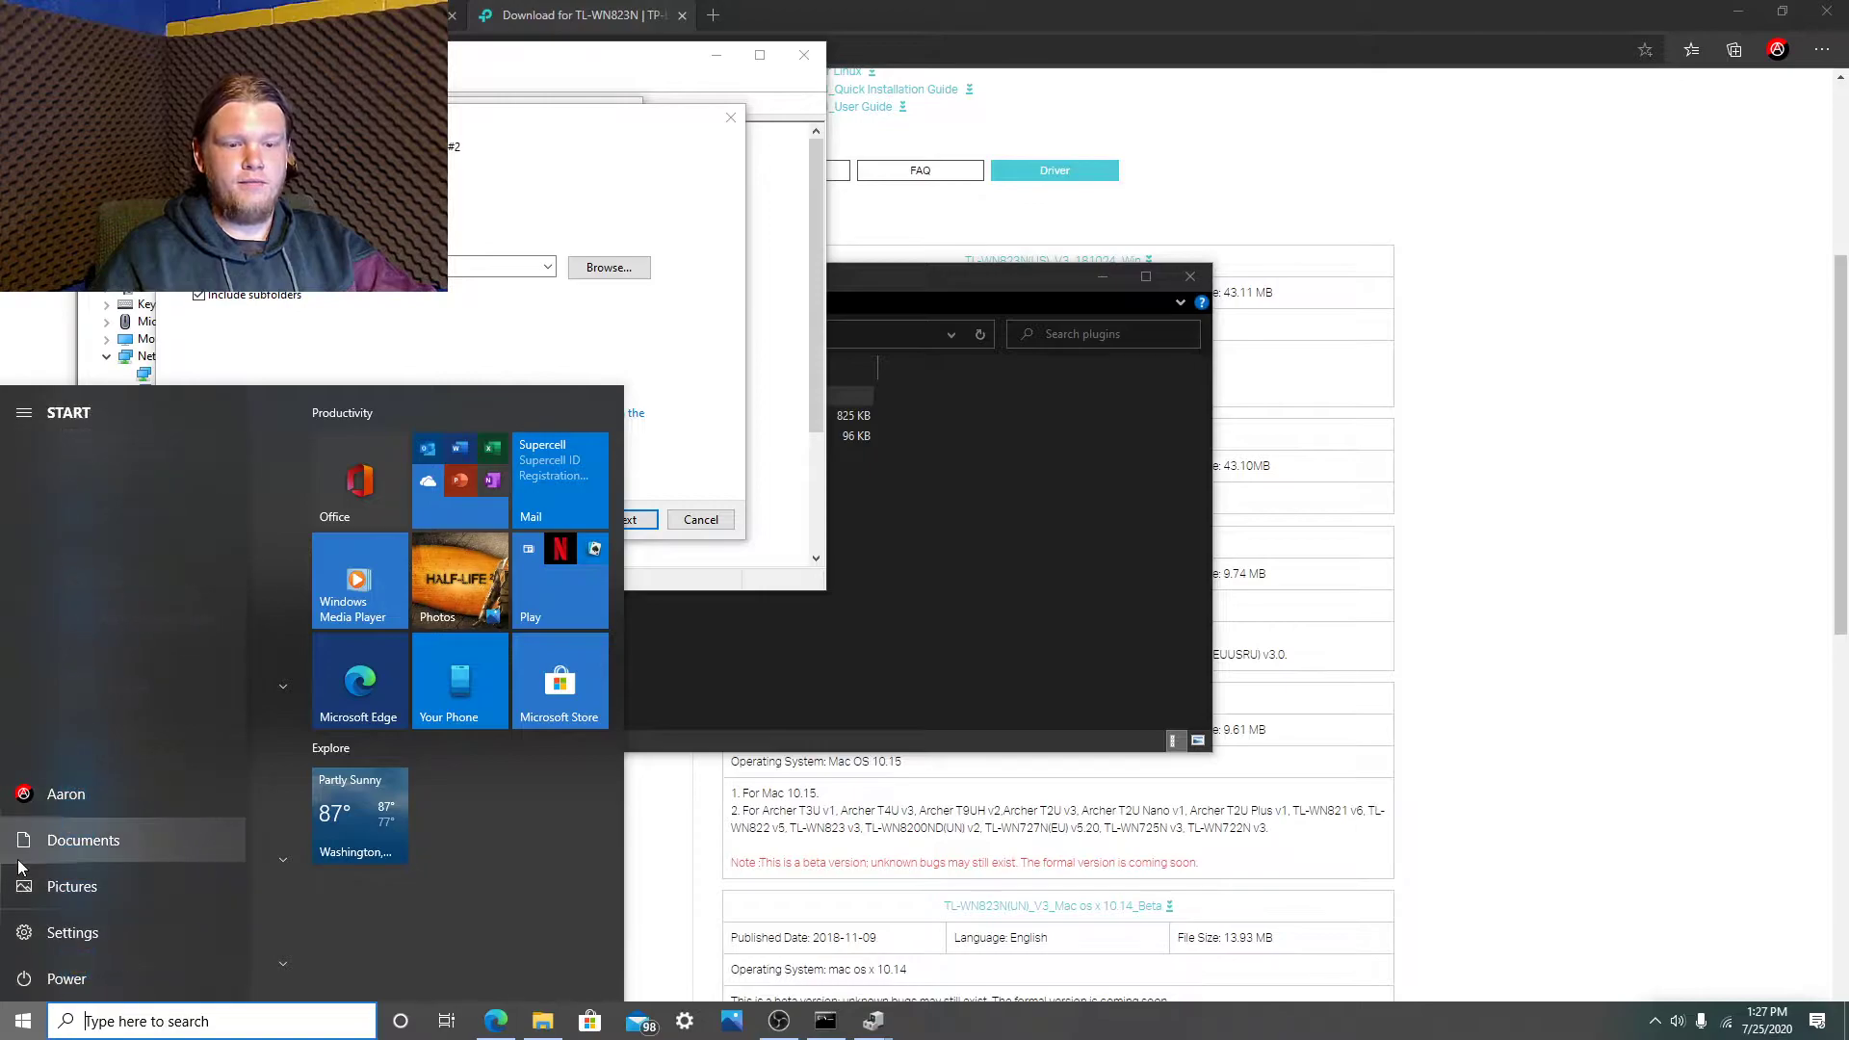
left_click(22, 1021)
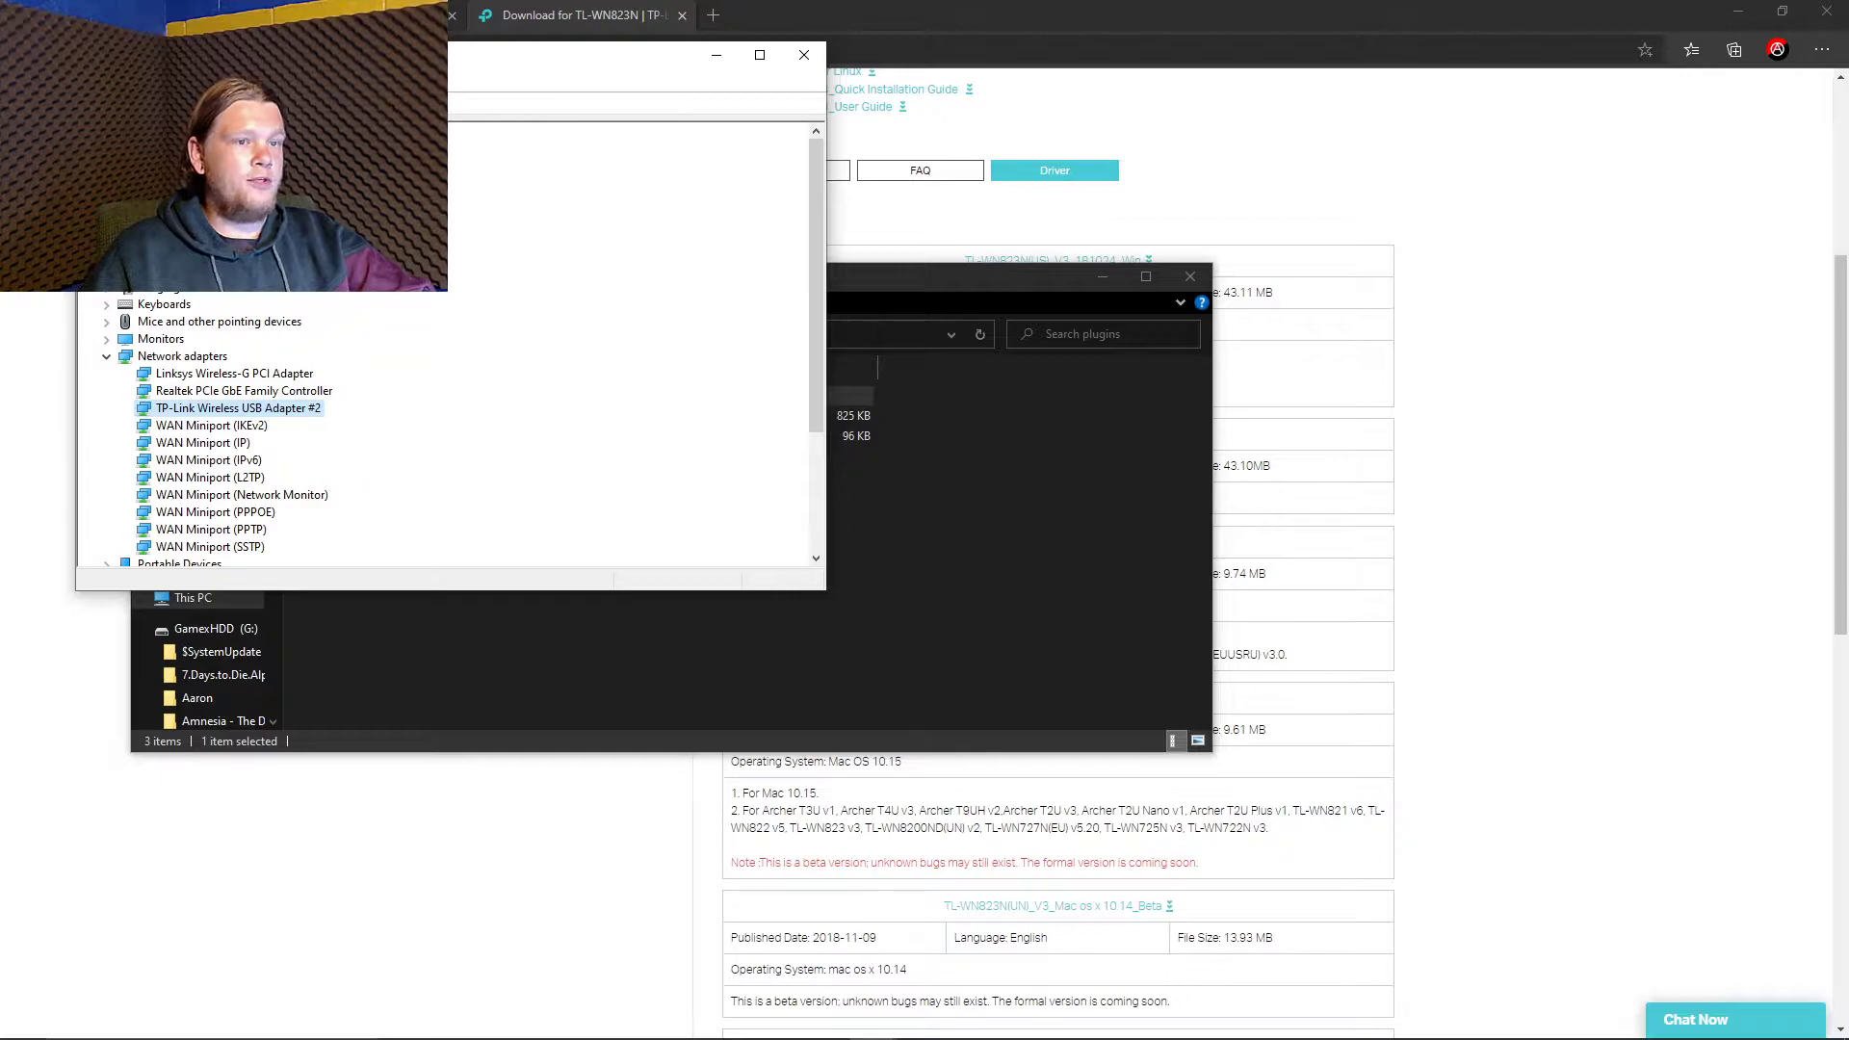
Maximize Device Manager and bring forward the driver update window for TP-Link Wireless USB Adapter #2.
key("super+Up")
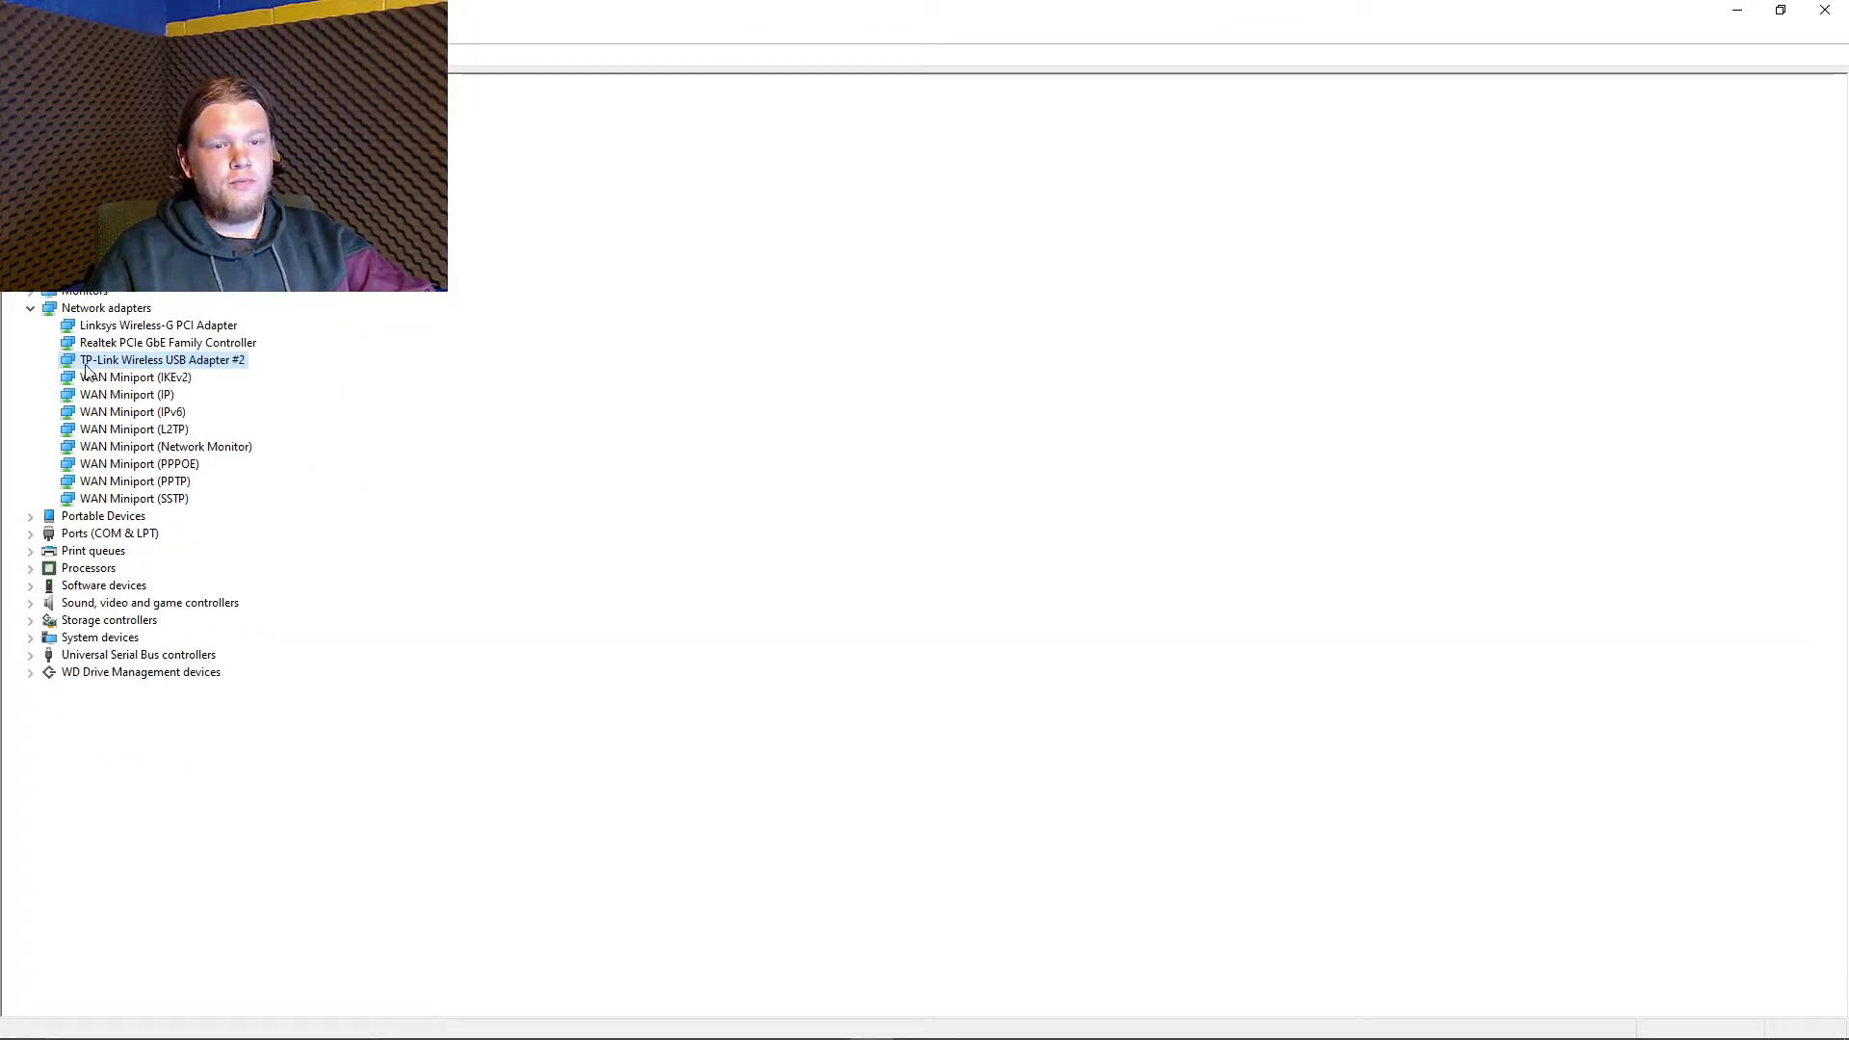
mouse_move(503, 1033)
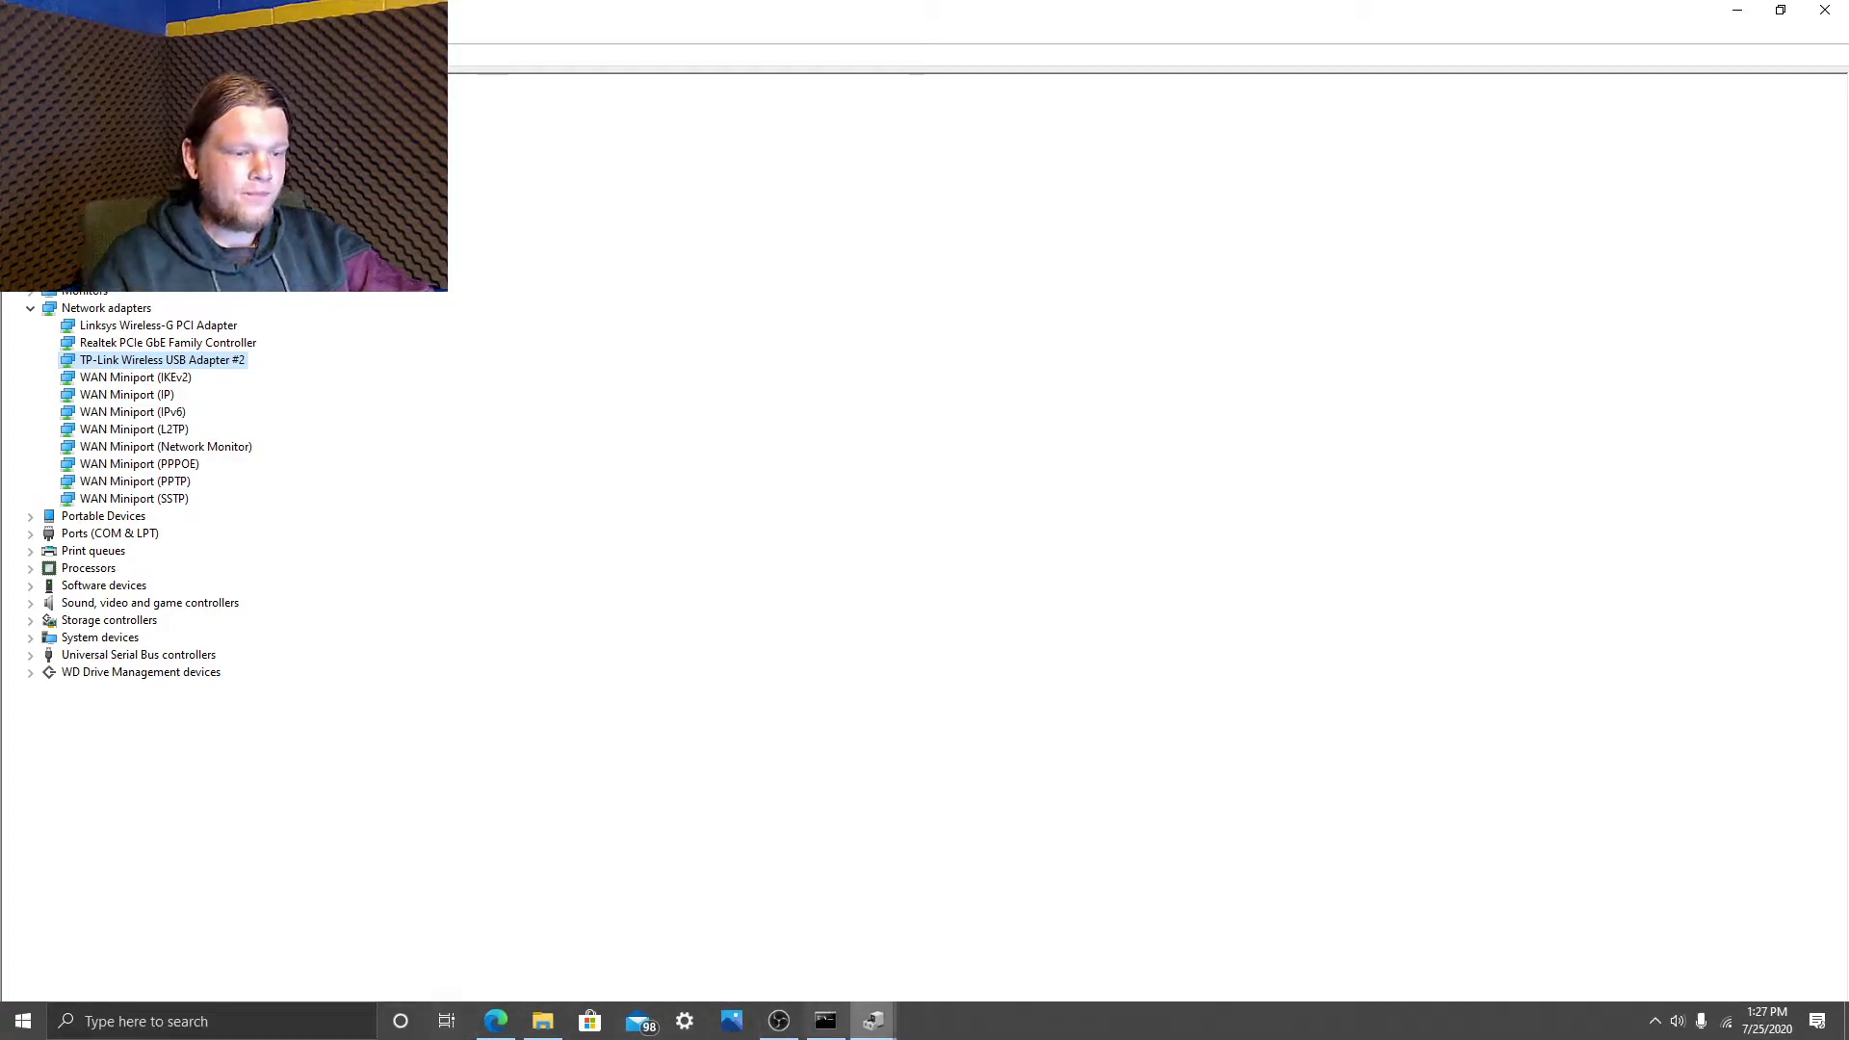
mouse_move(882, 1026)
left_click(963, 953)
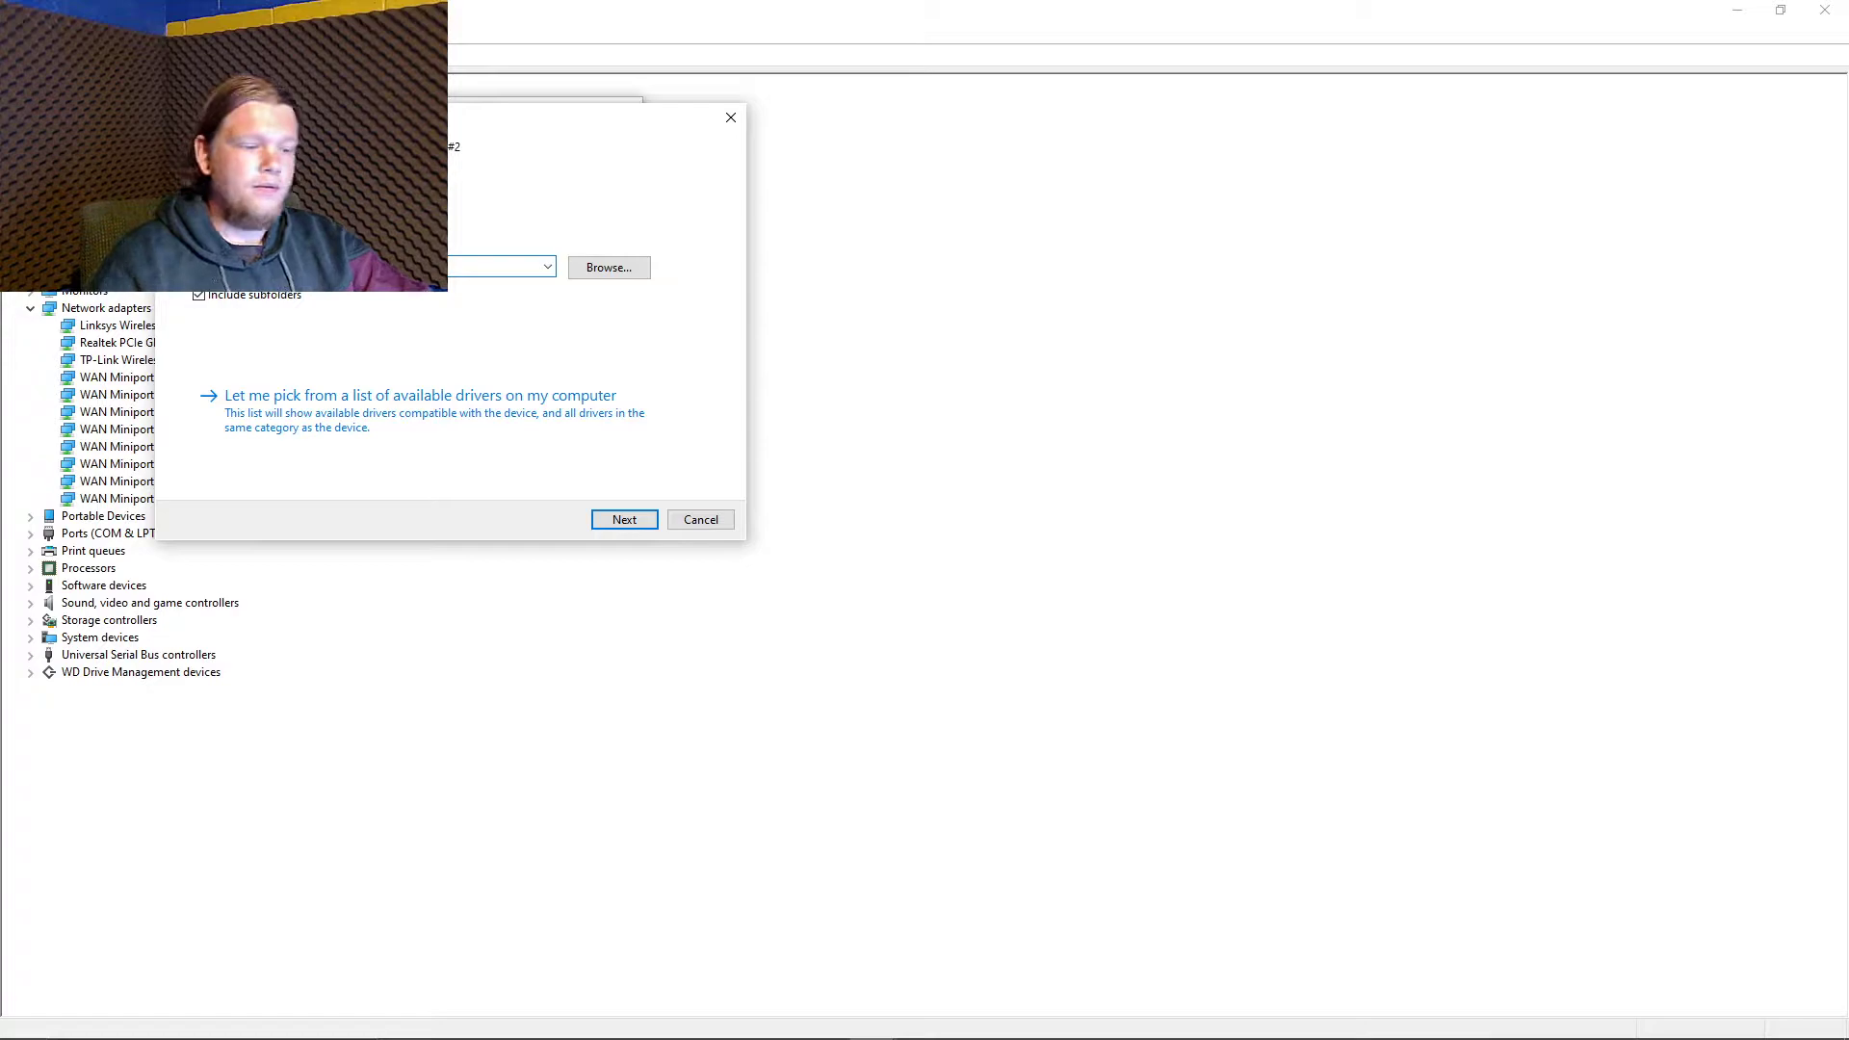
Clear the driver search location and set it to the plugins folder on GamexHDD (G:).
key("BackSpace")
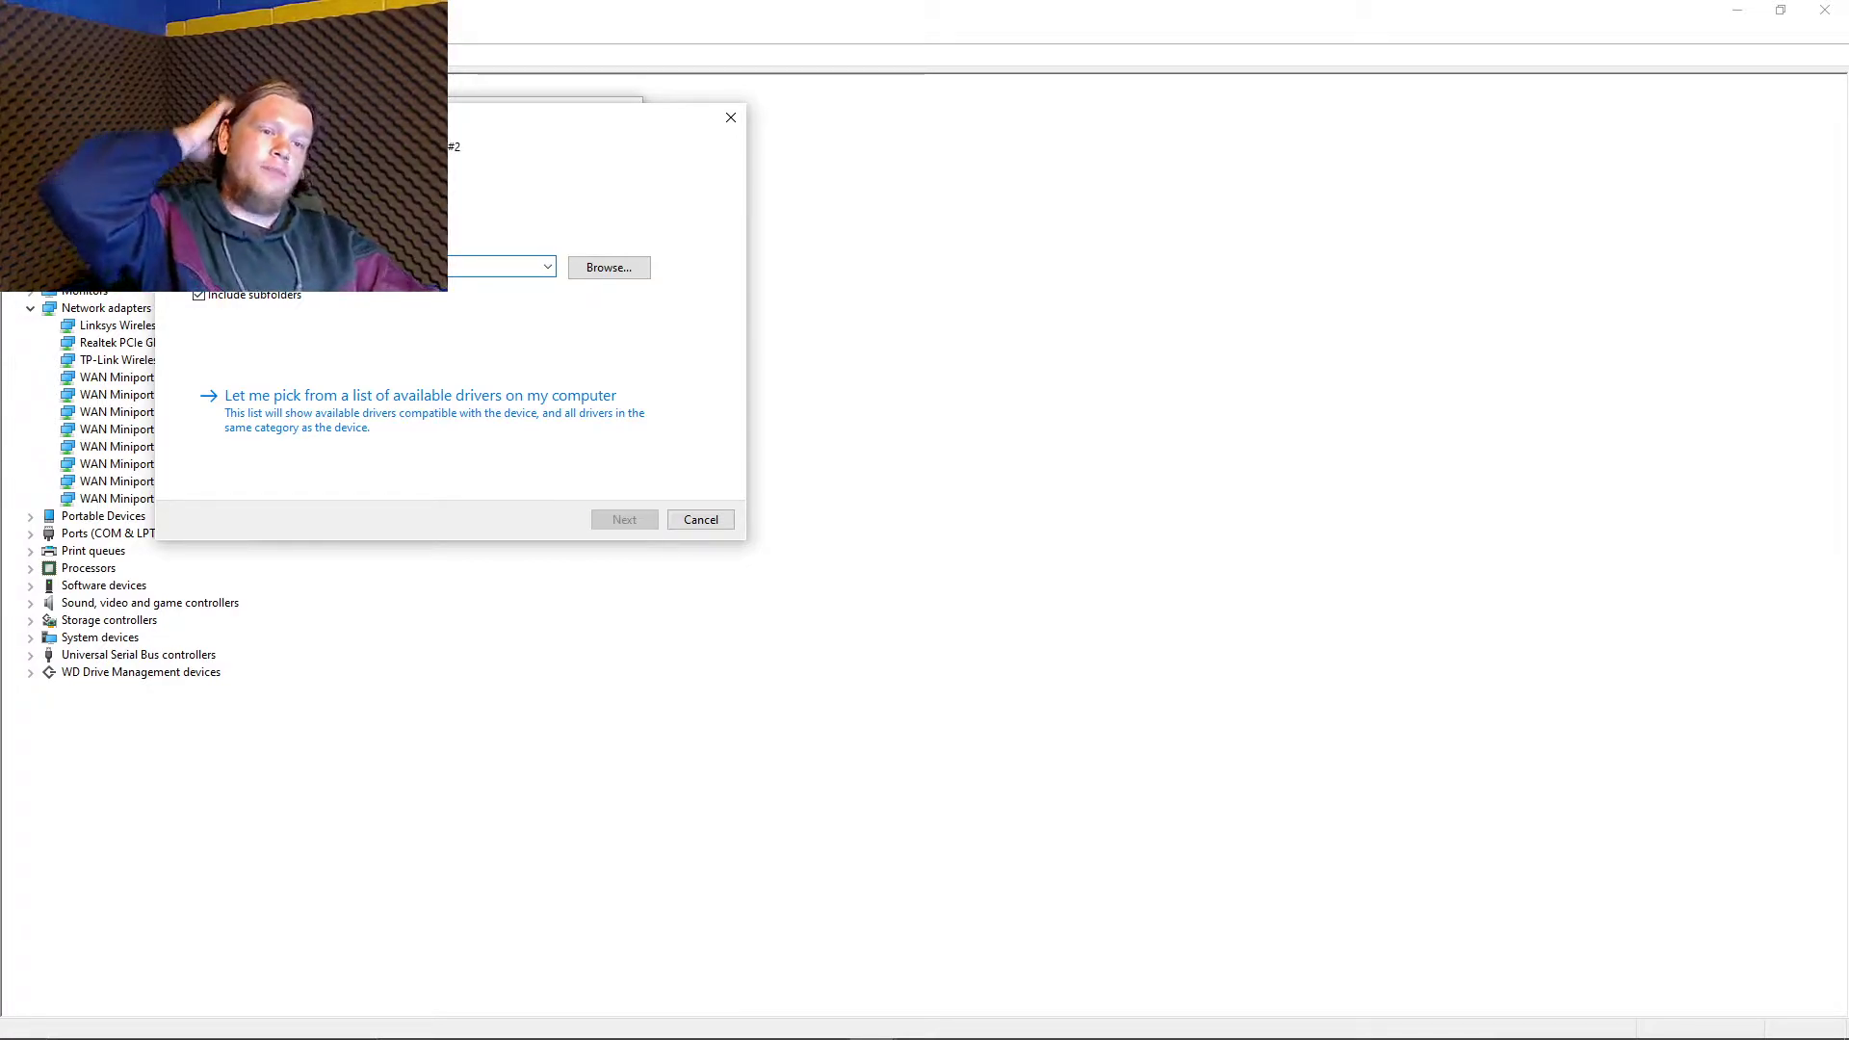
left_click(611, 266)
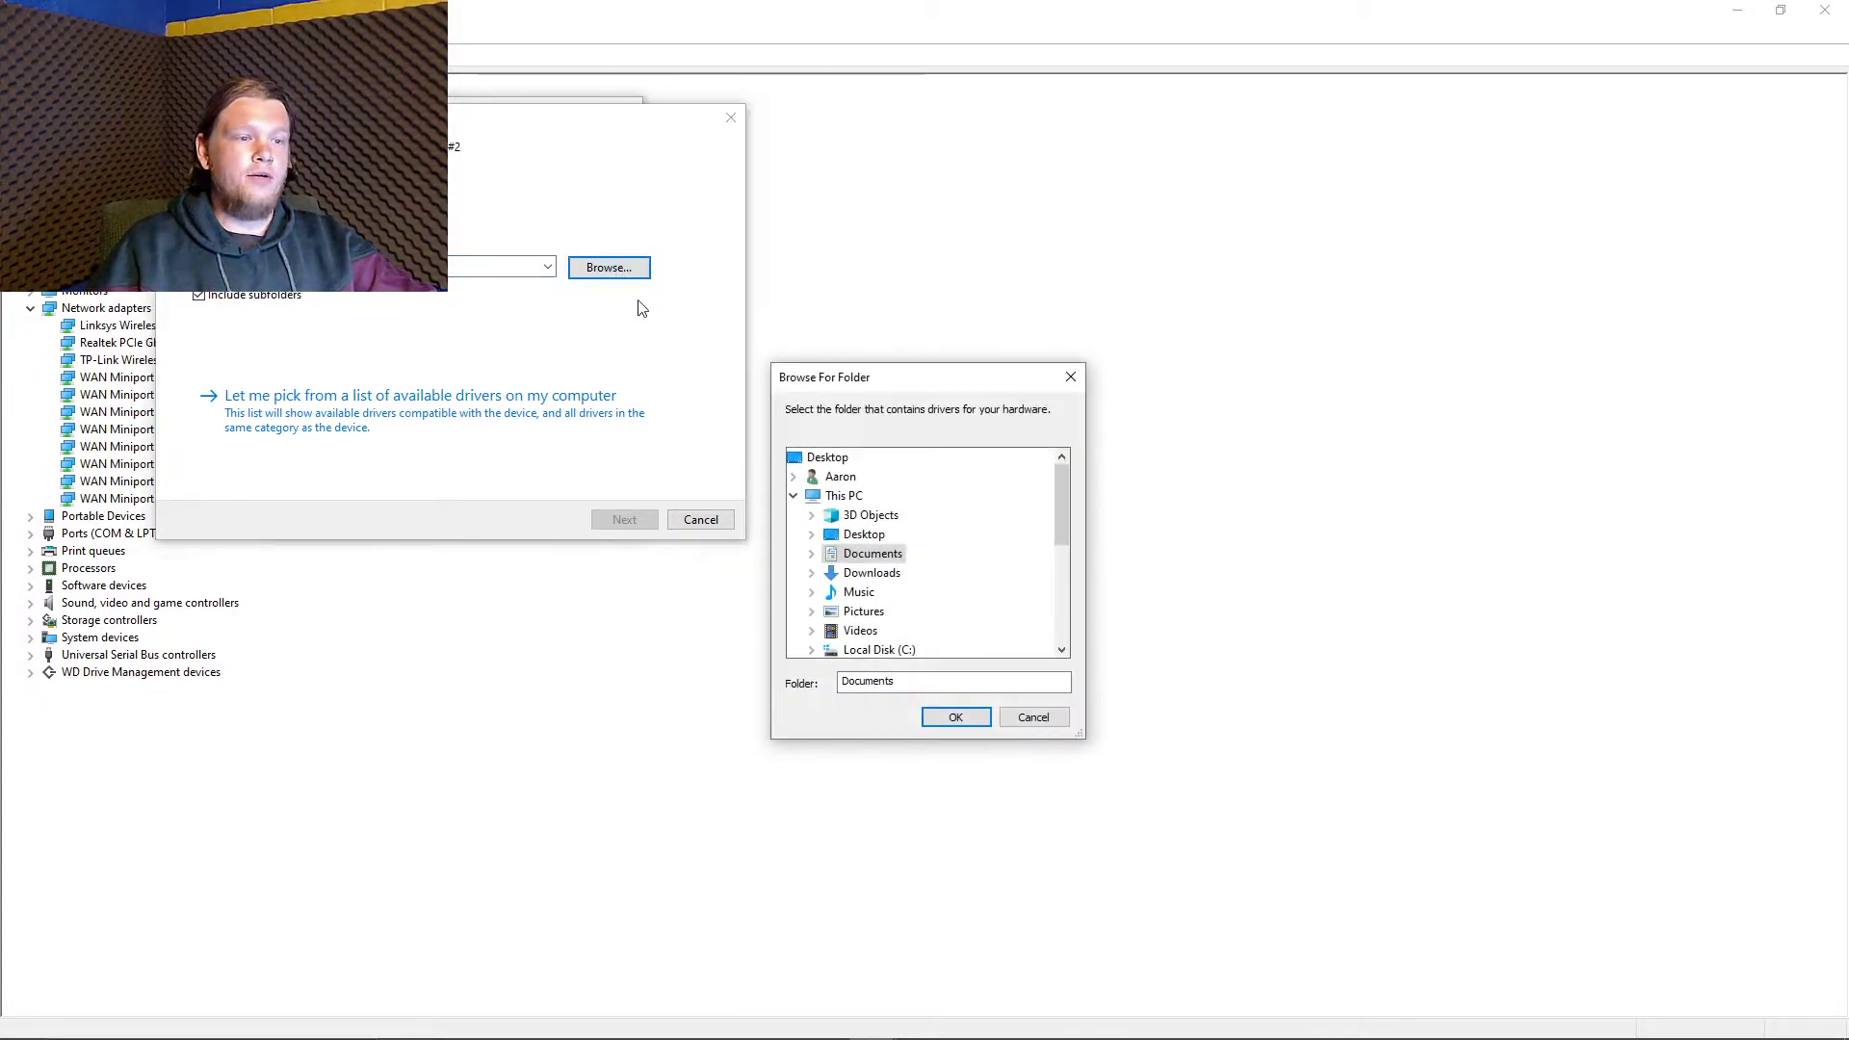
scroll(877, 602, "down", 5)
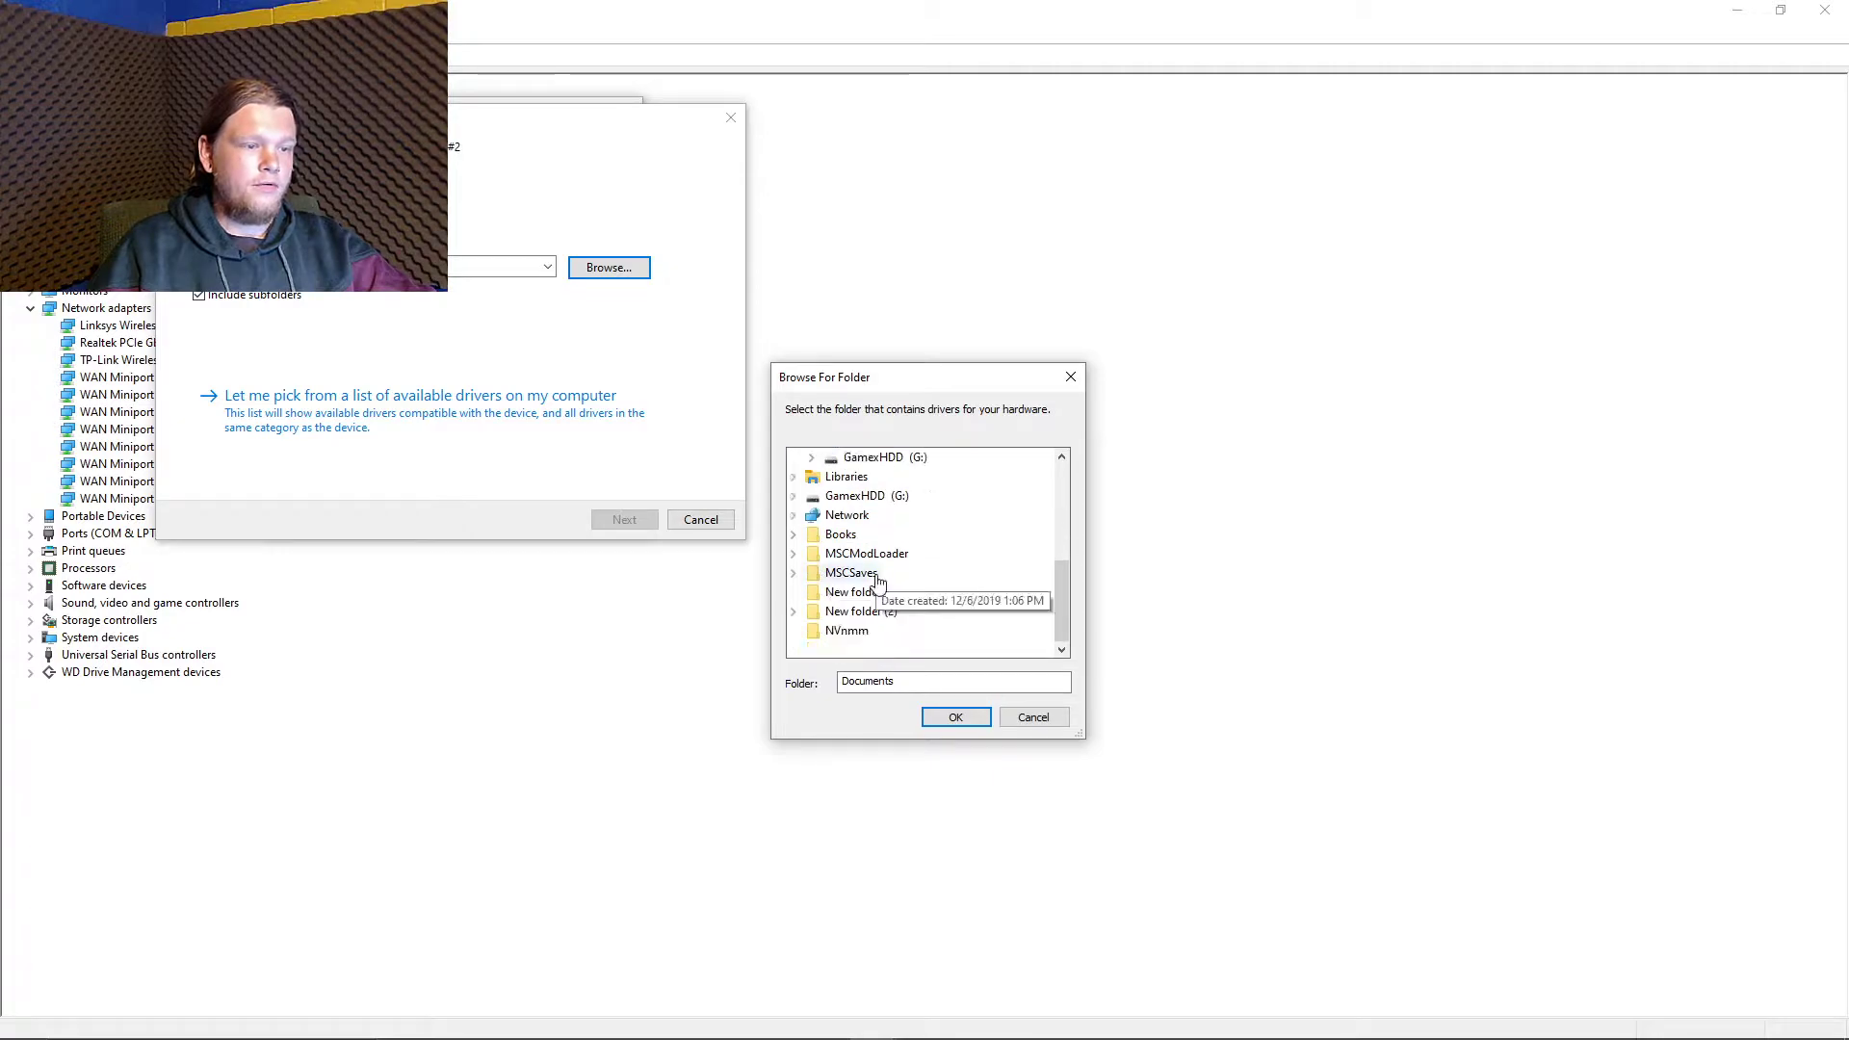
left_click(856, 496)
scroll(876, 515, "down", 10)
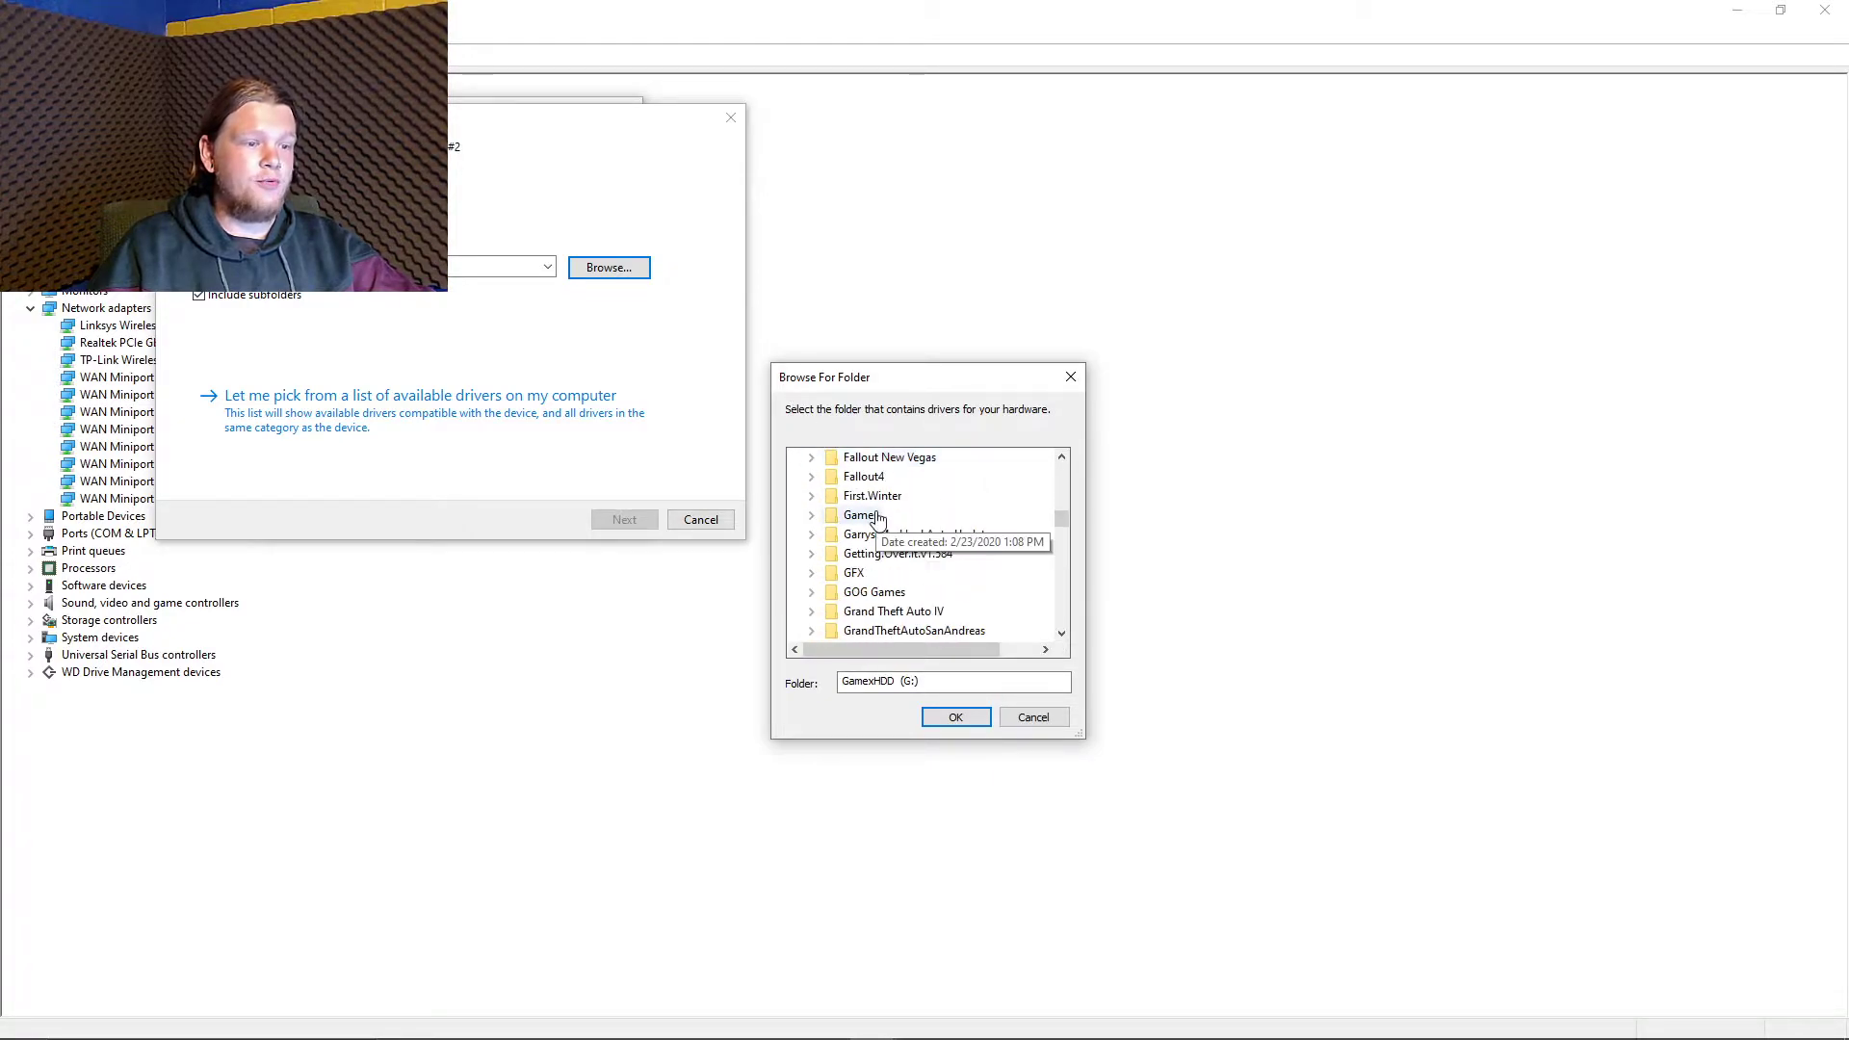
scroll(881, 549, "down", 5)
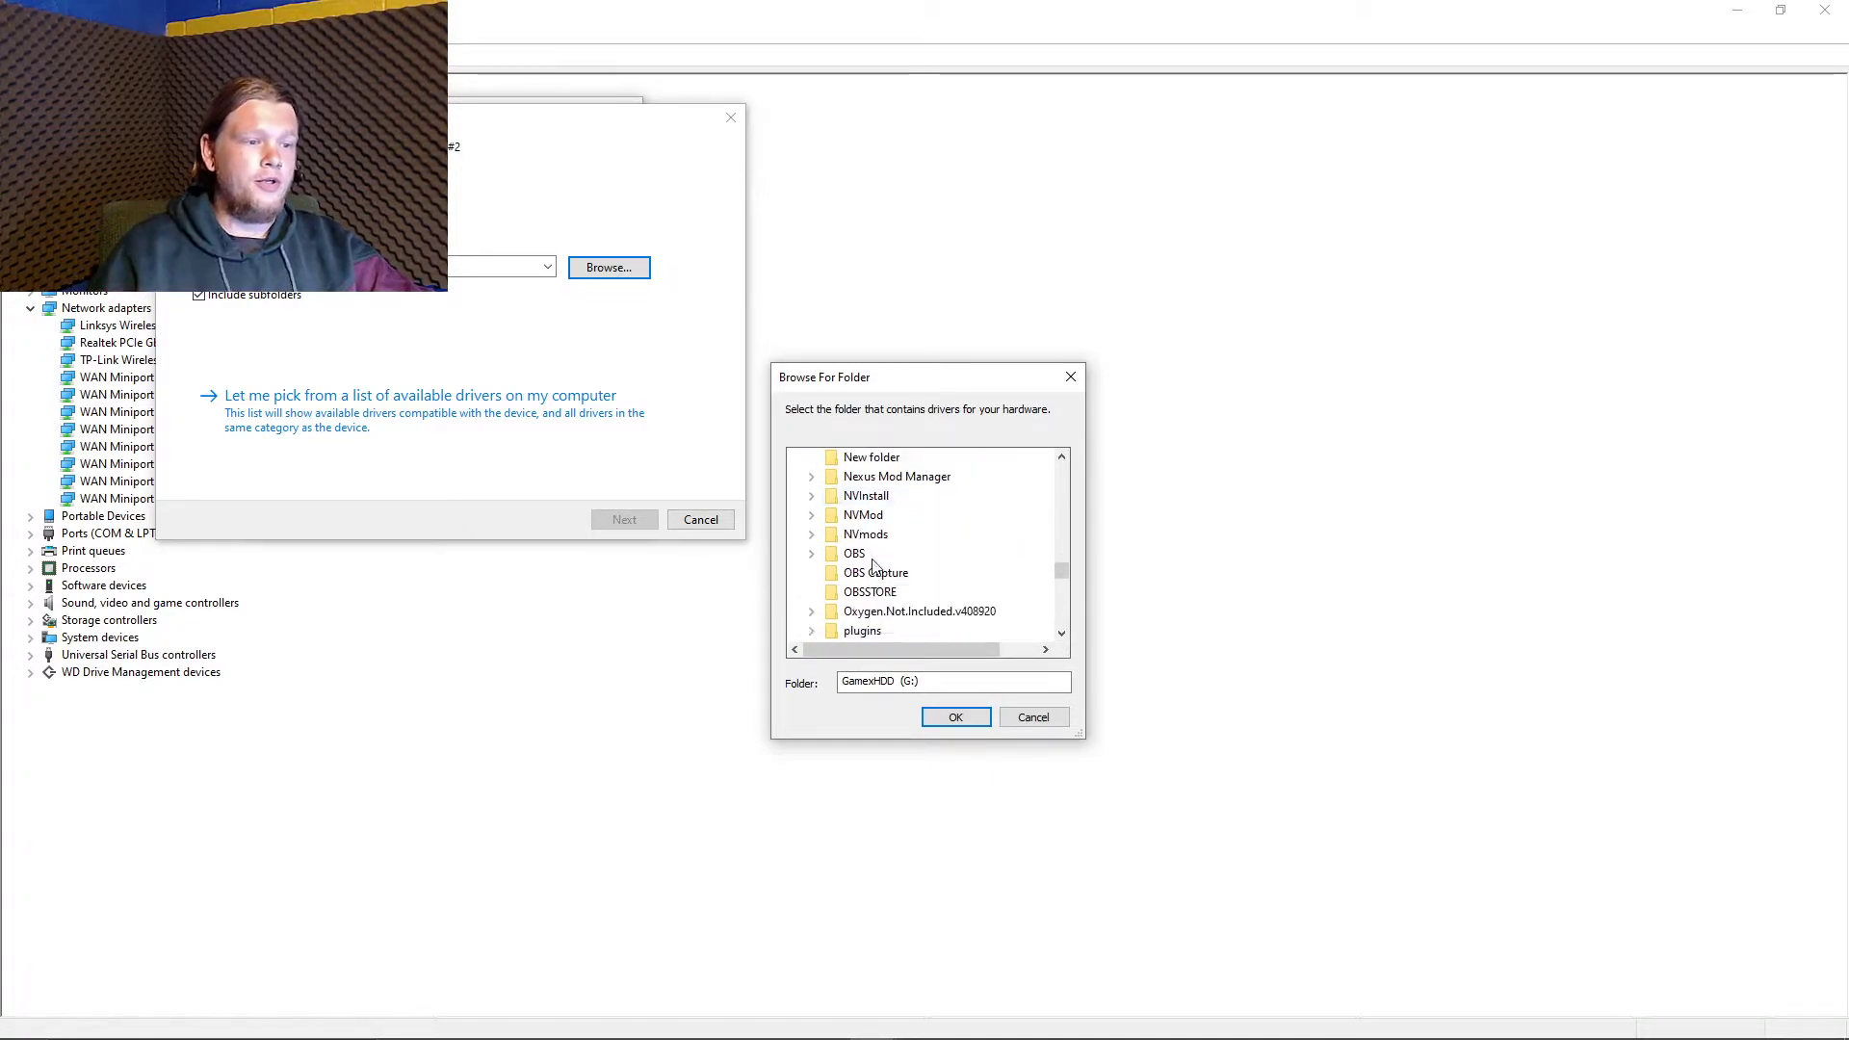
left_click(887, 574)
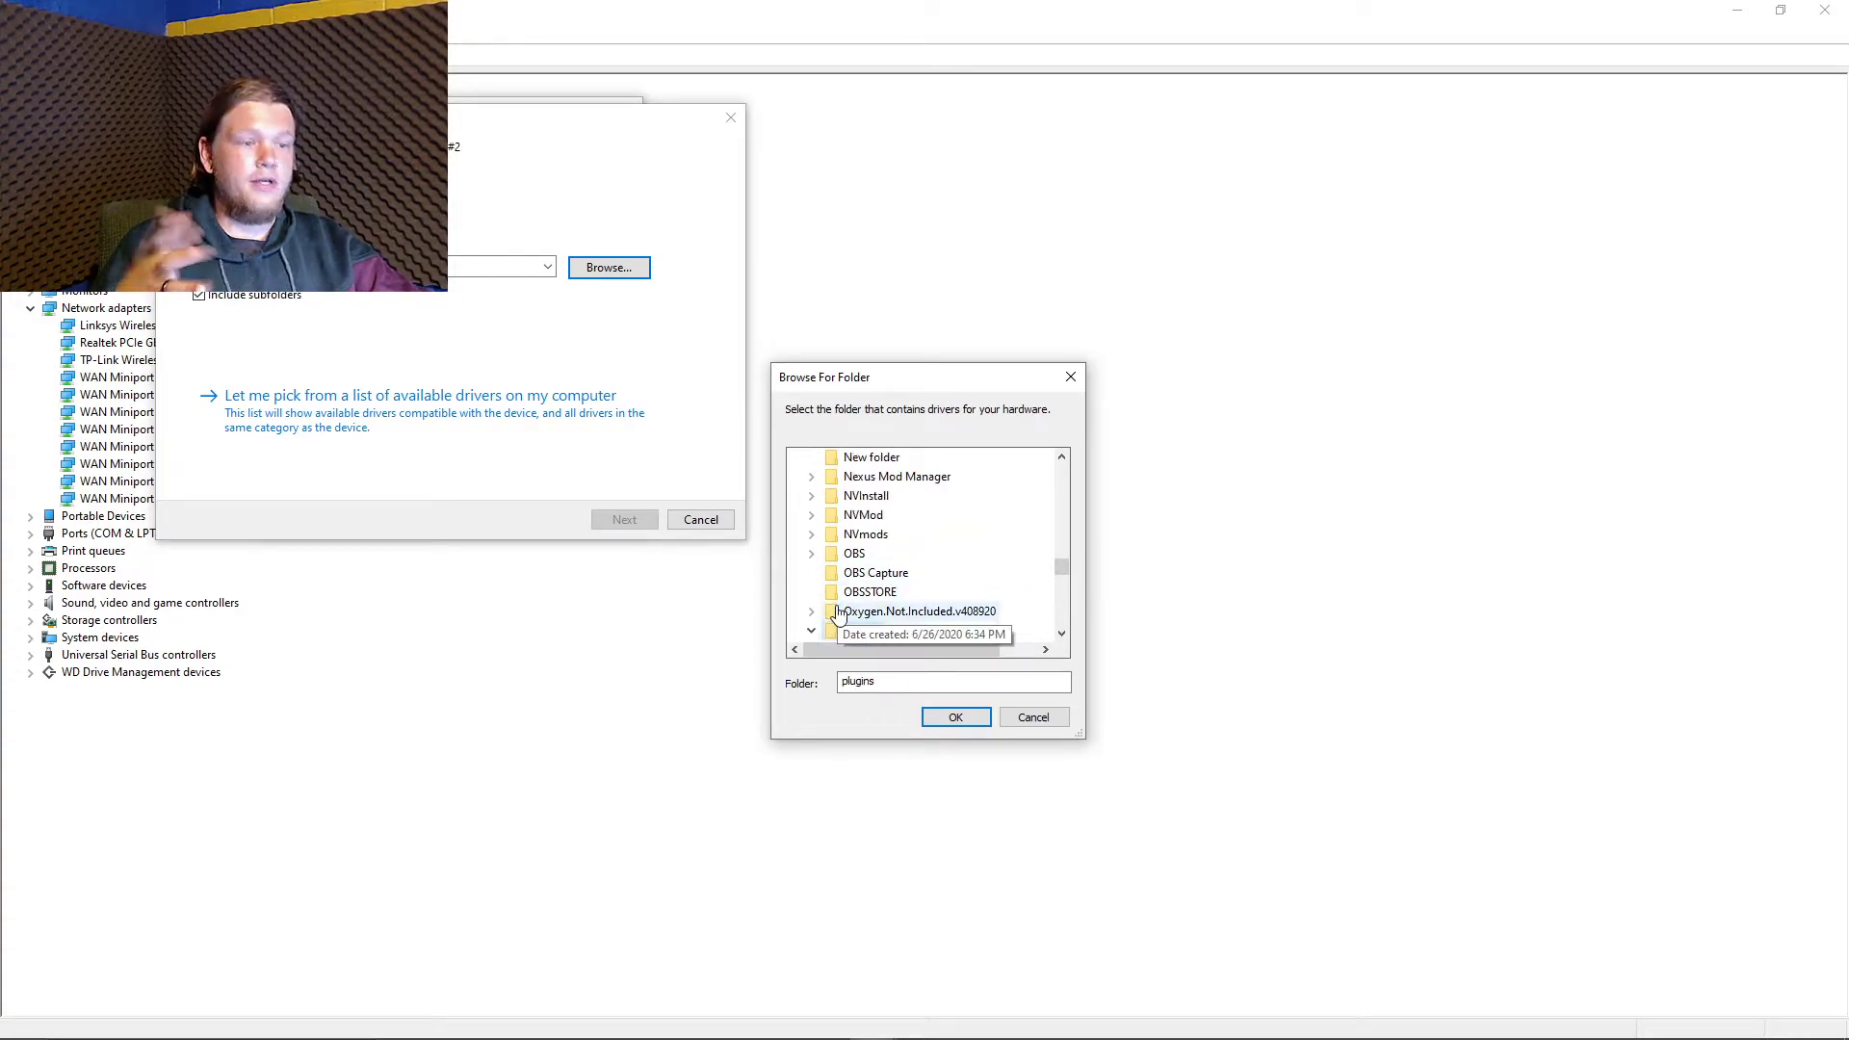
left_click(954, 721)
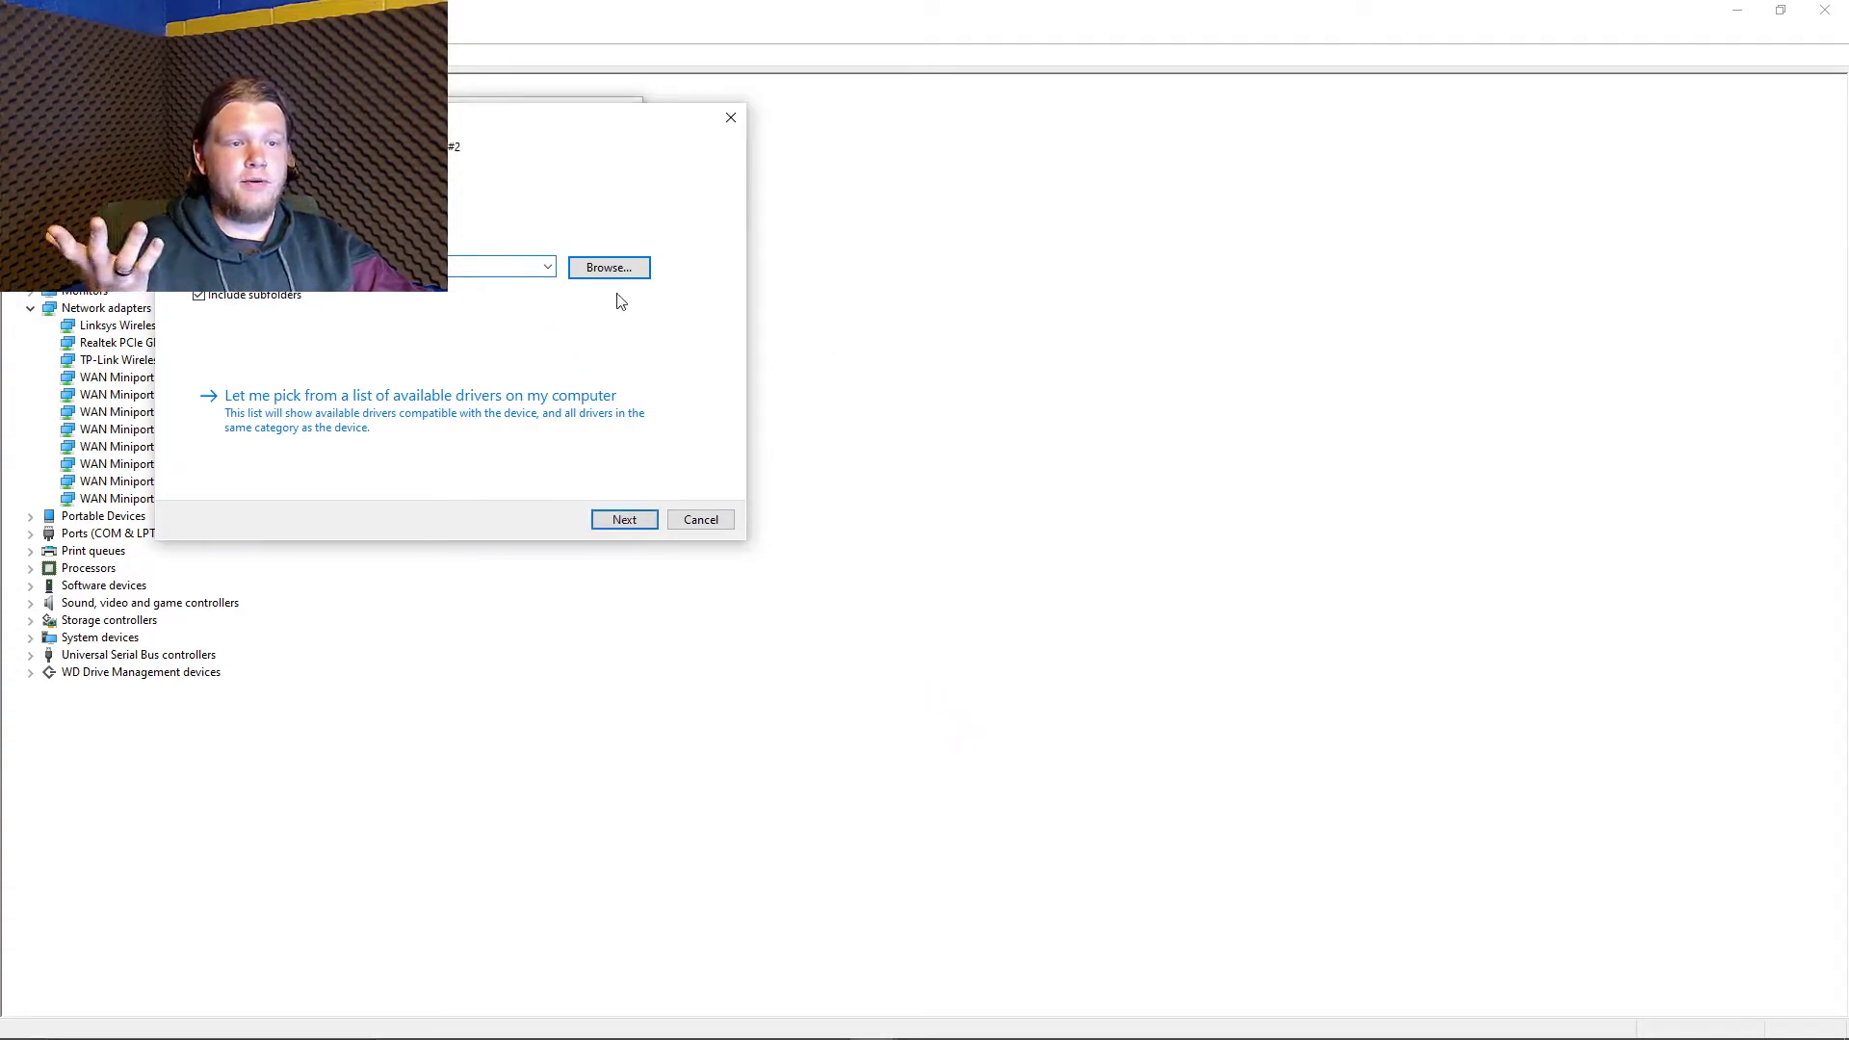
Run the driver search in the chosen folder, and close the update wizard and the Settings window.
left_click(624, 523)
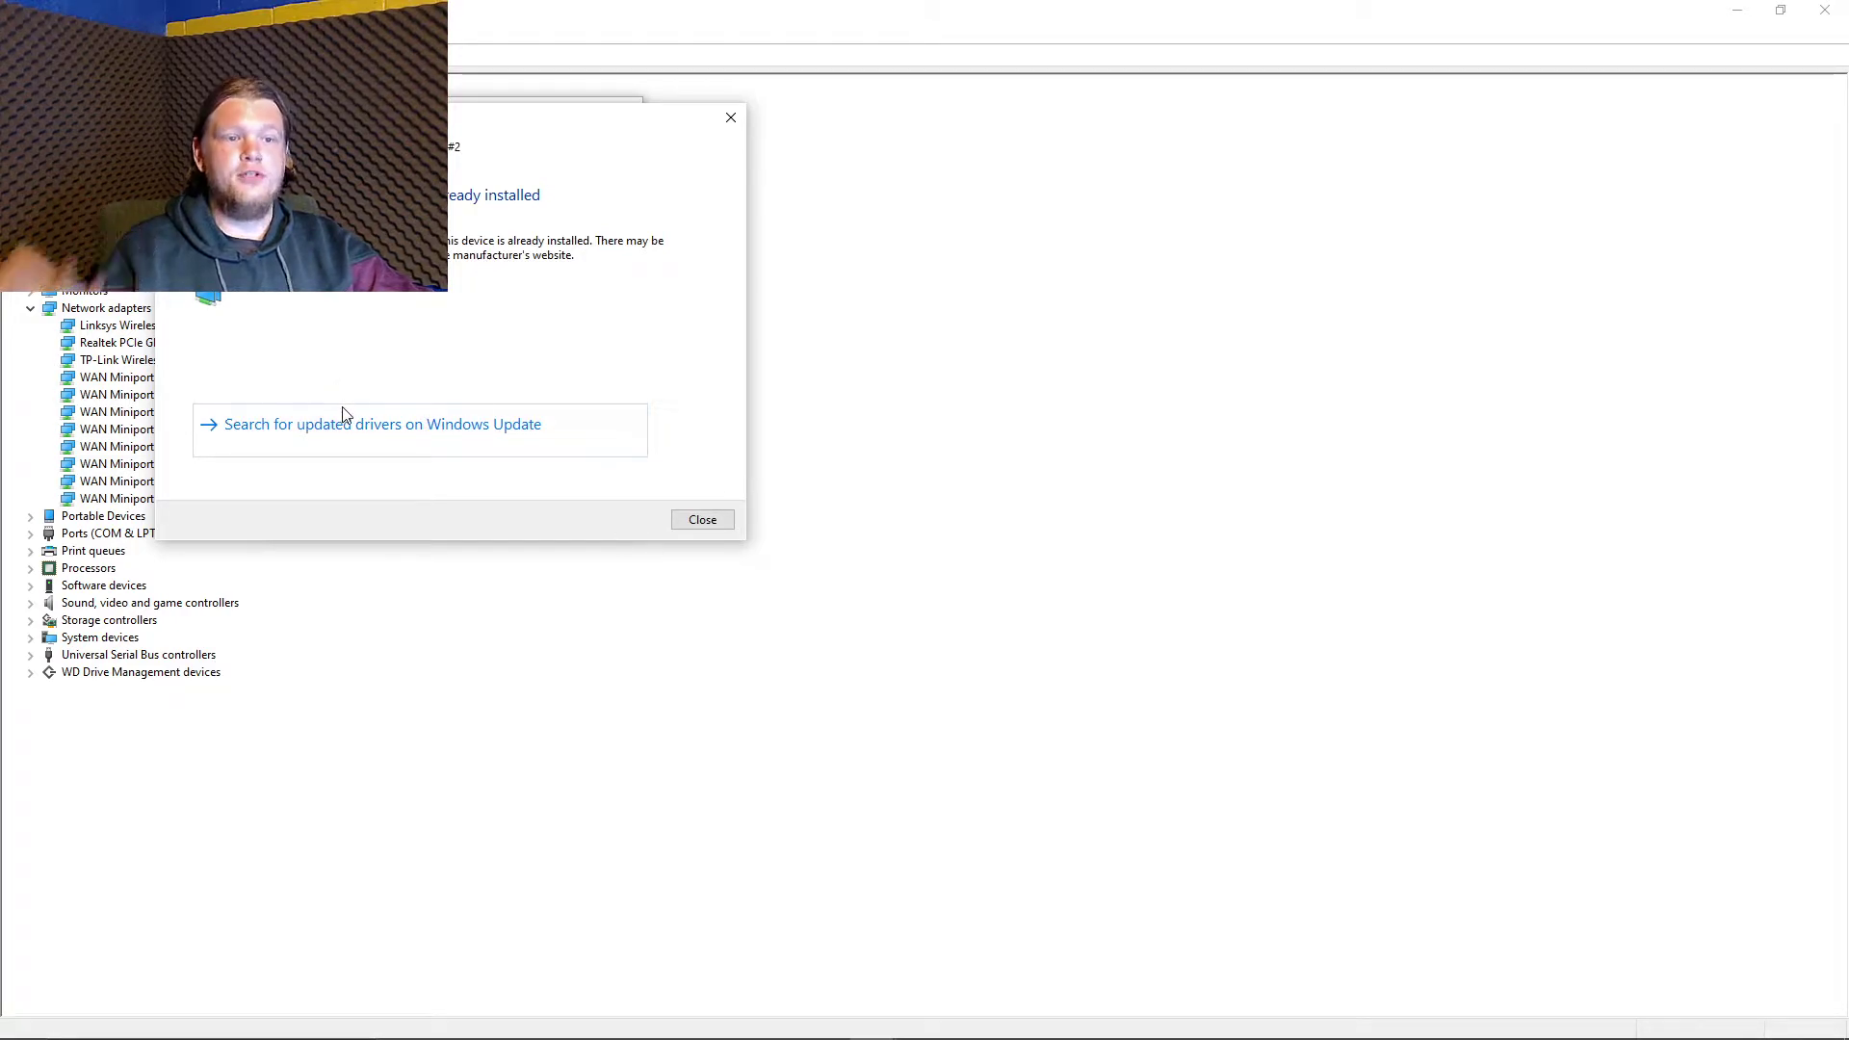
left_click(702, 519)
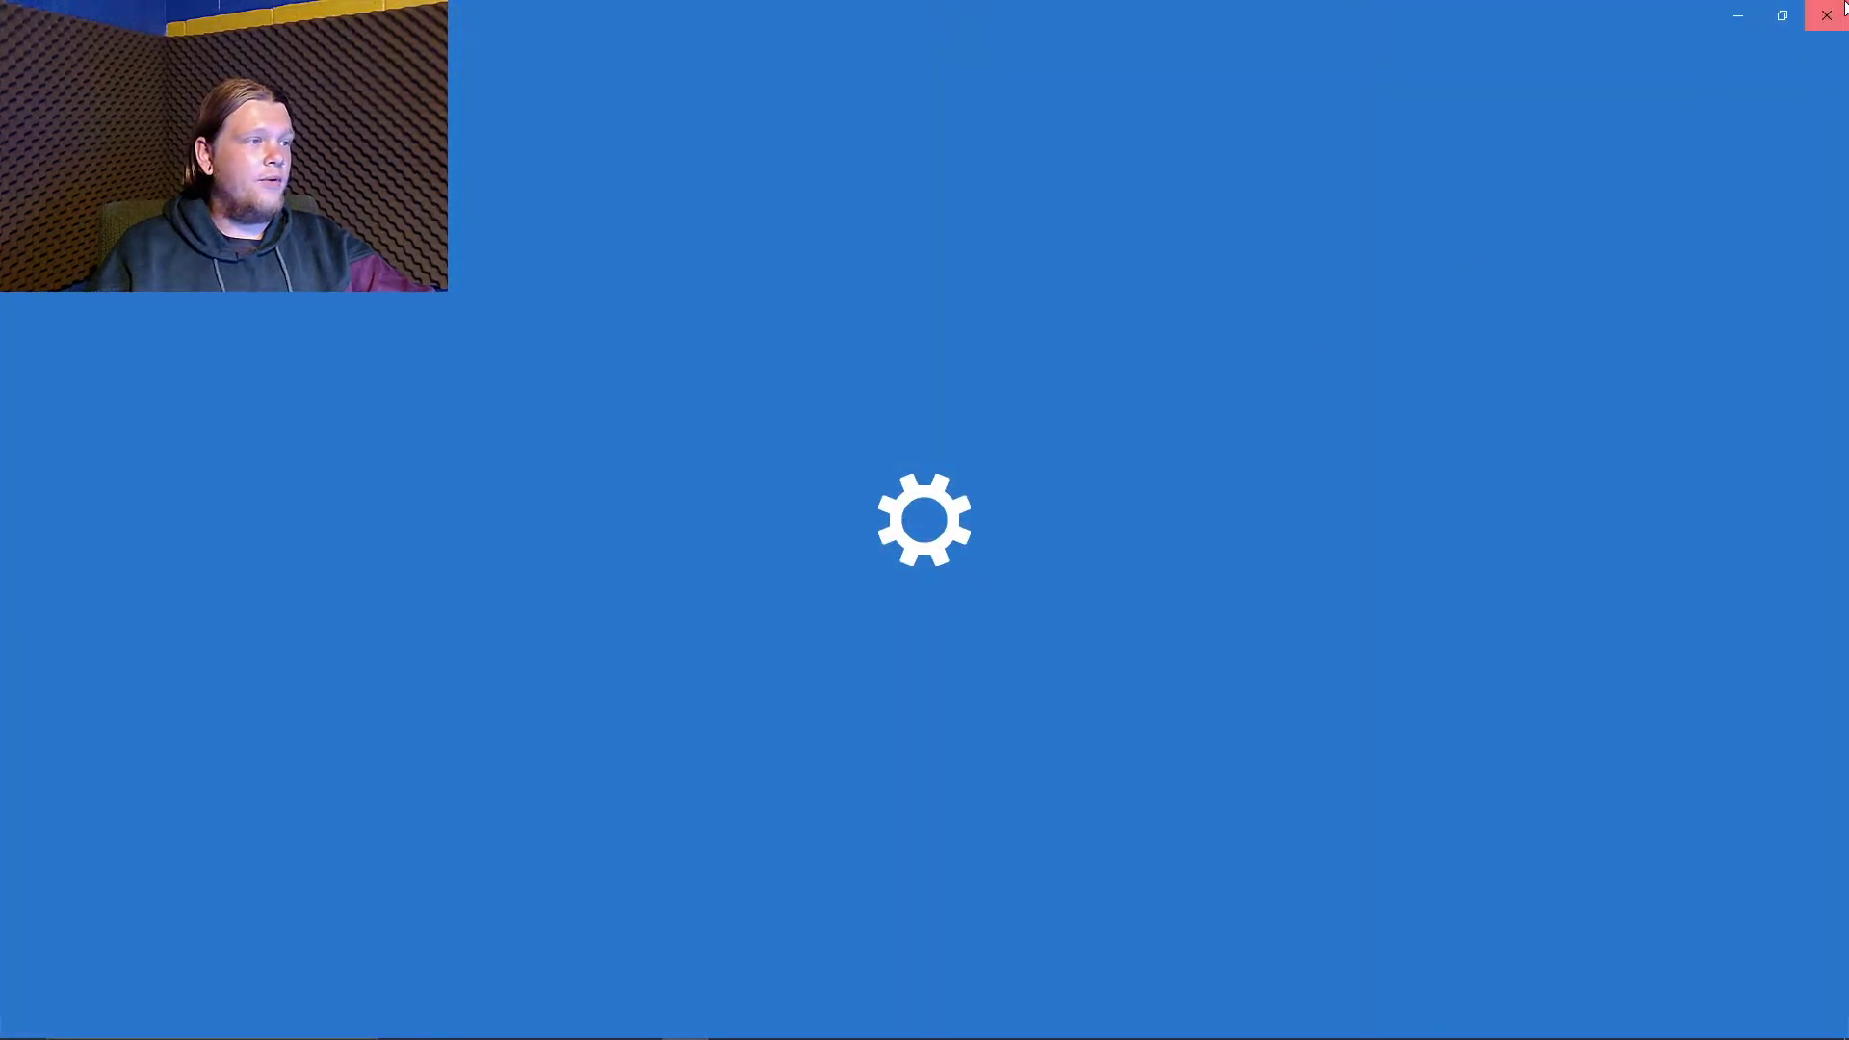
left_click(1845, 5)
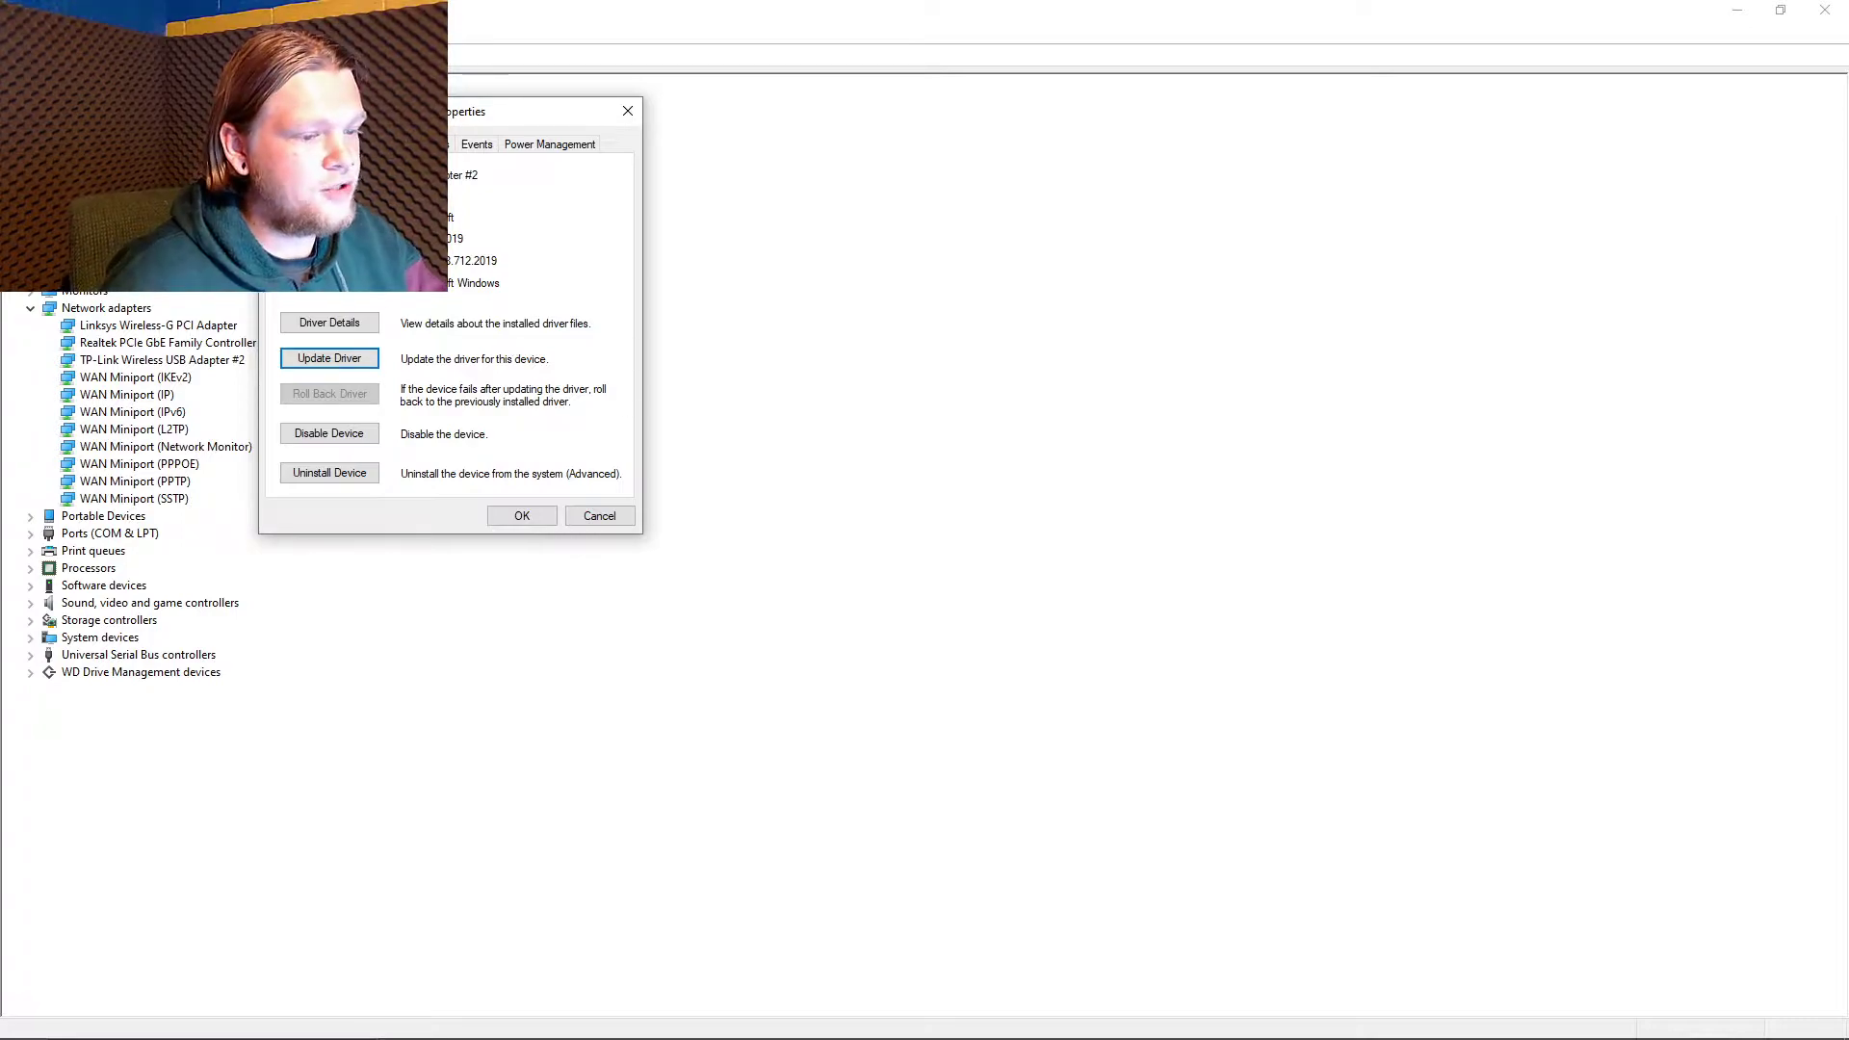
mouse_move(684, 1031)
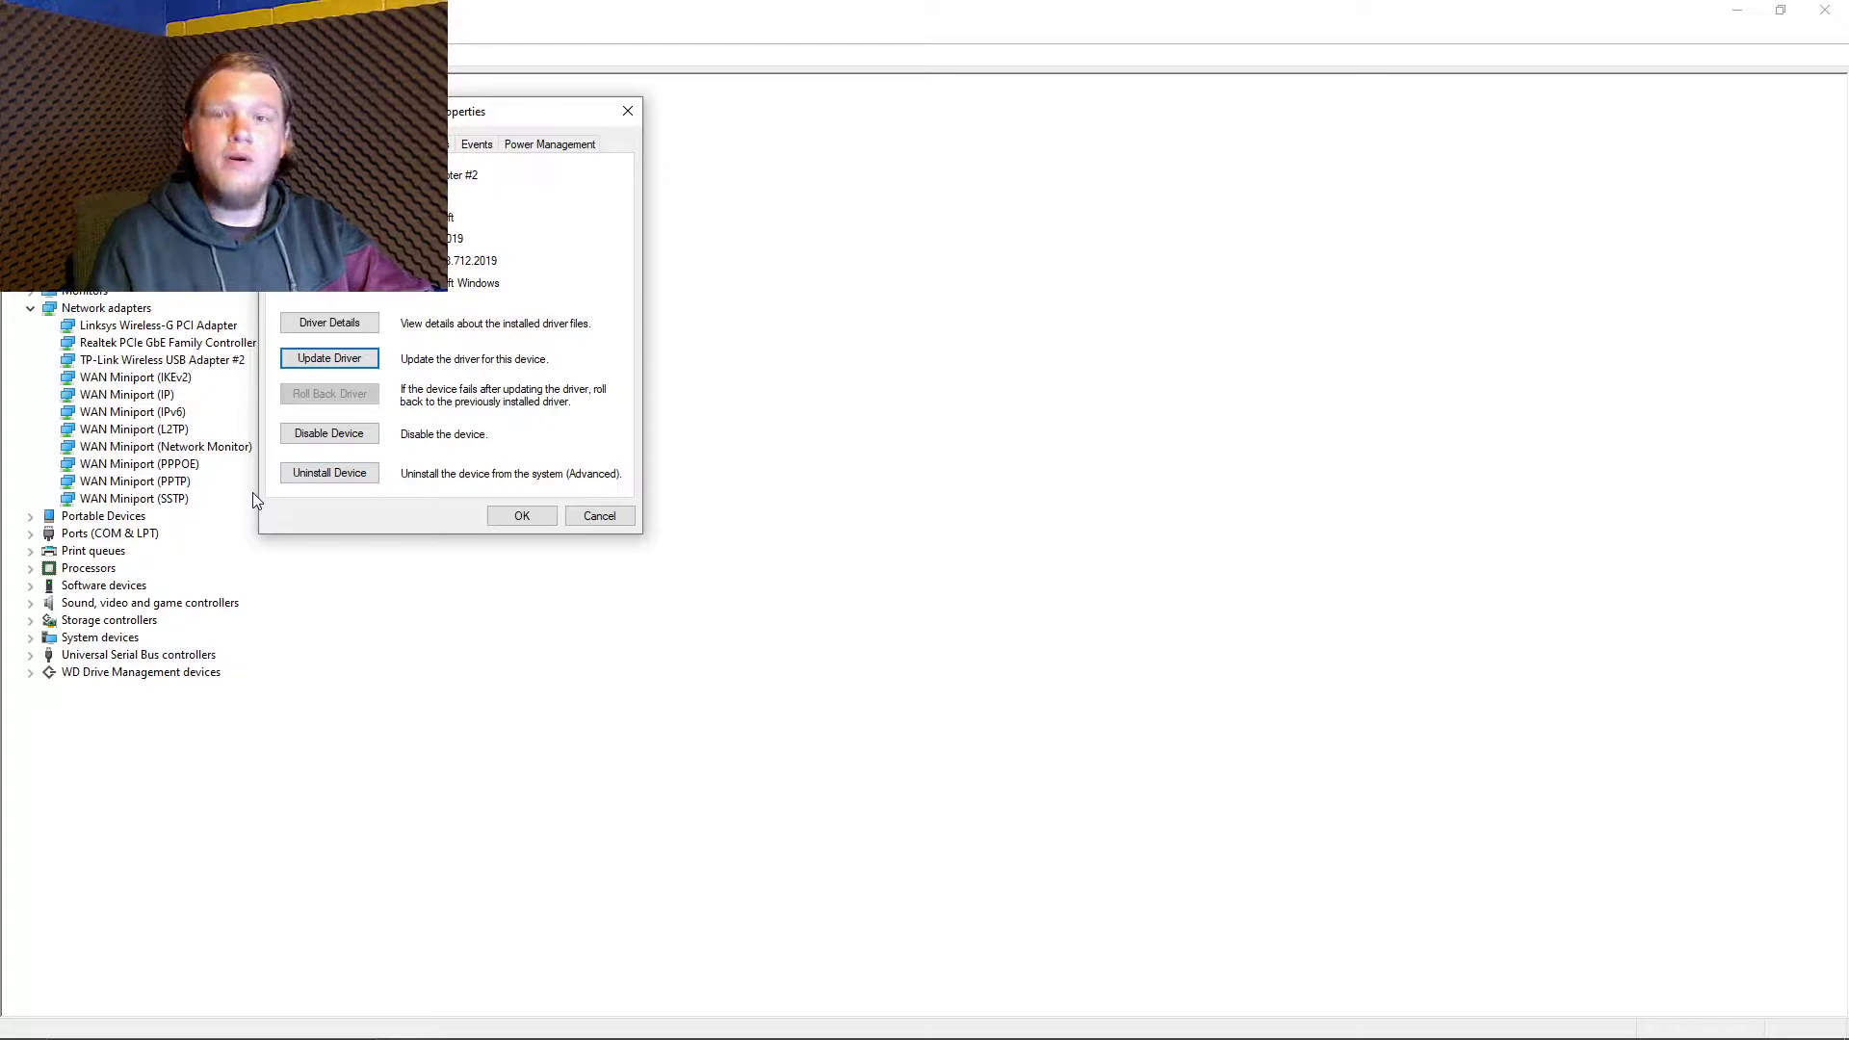
Try enabling "Allow the computer to turn off this device to save power" in the adapter's power management settings, and clear it again.
left_click(510, 145)
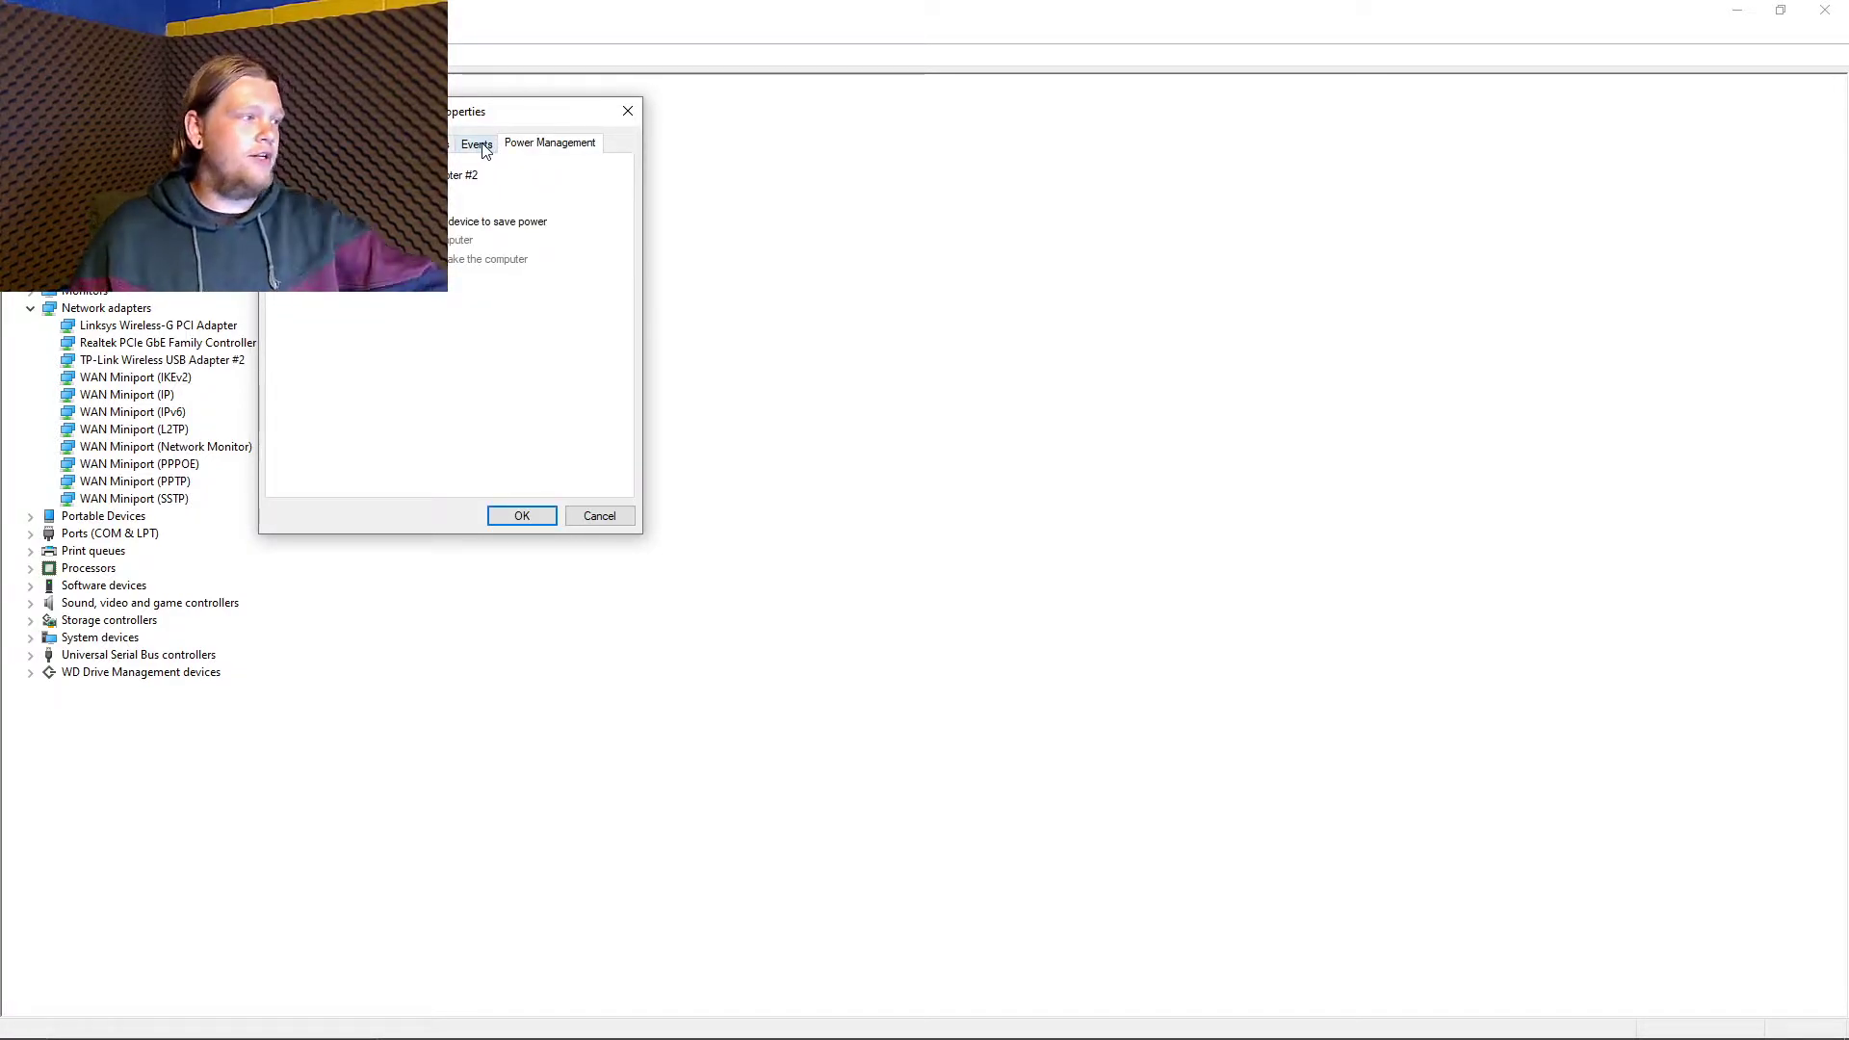
left_click_drag(465, 113, 1146, 207)
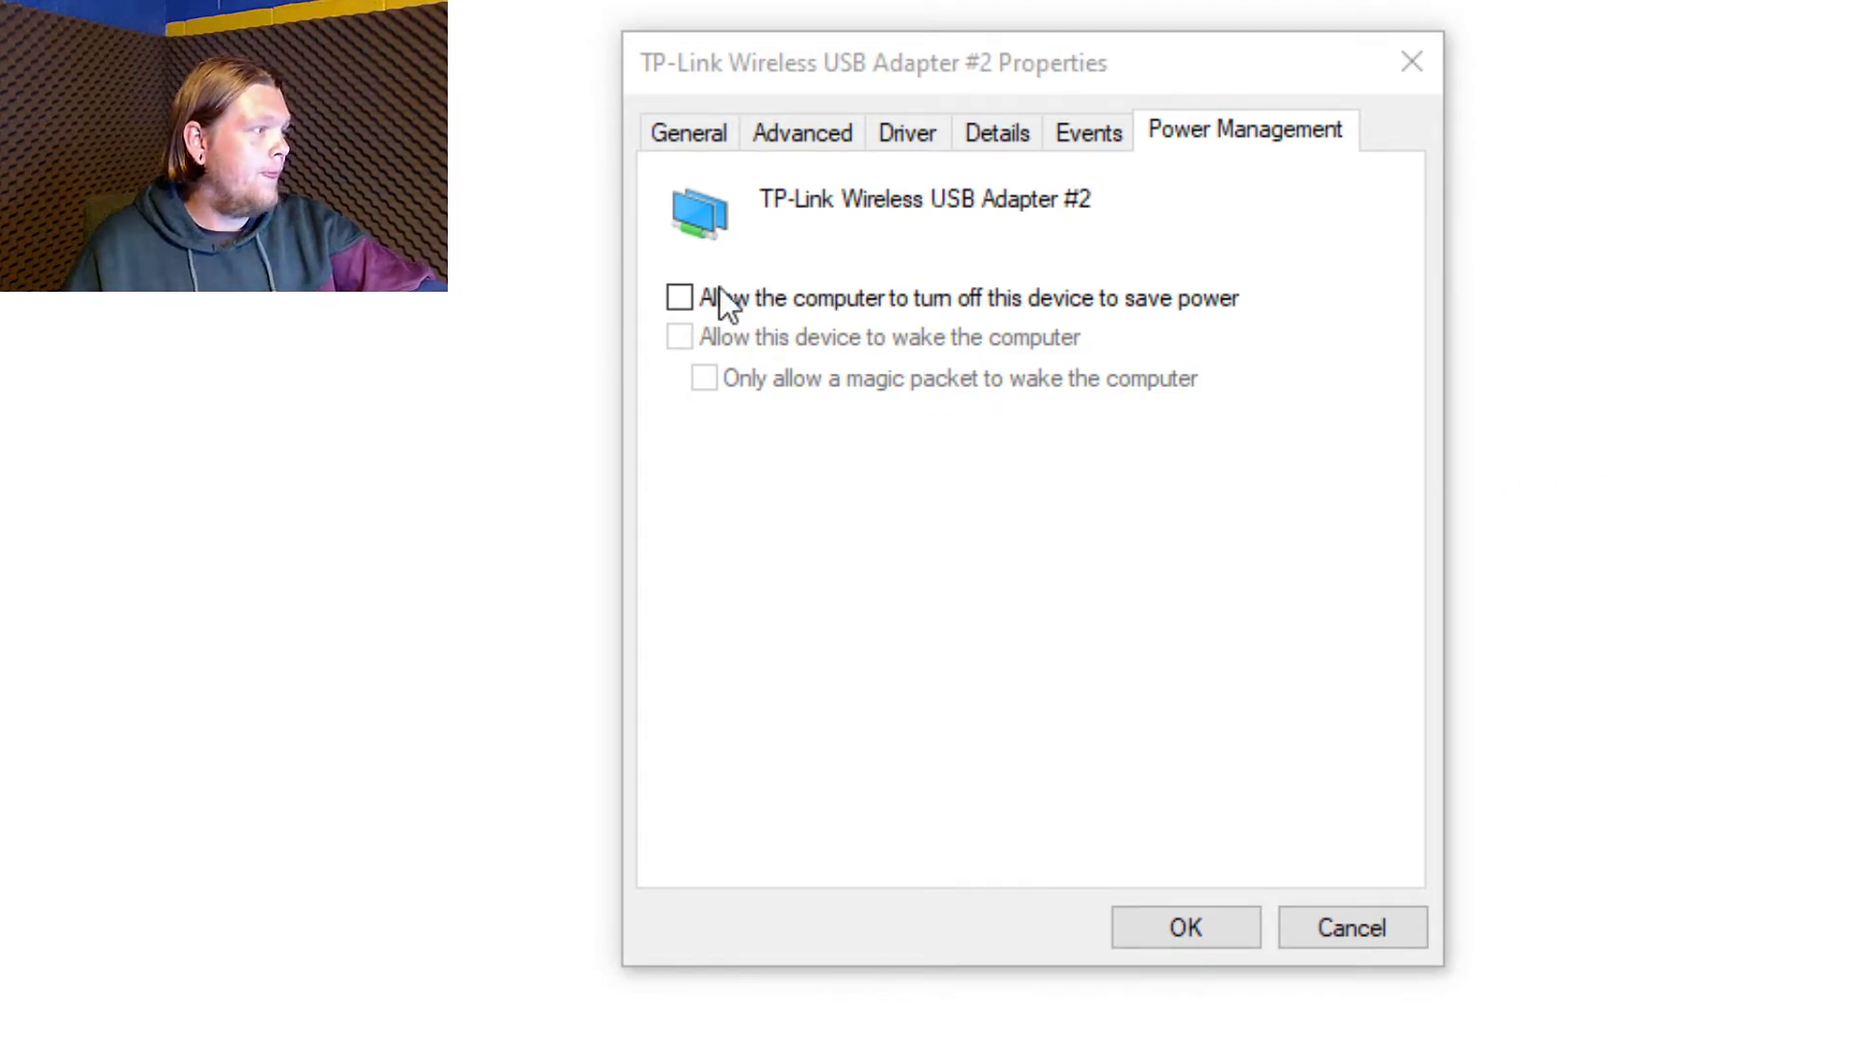
left_click(686, 296)
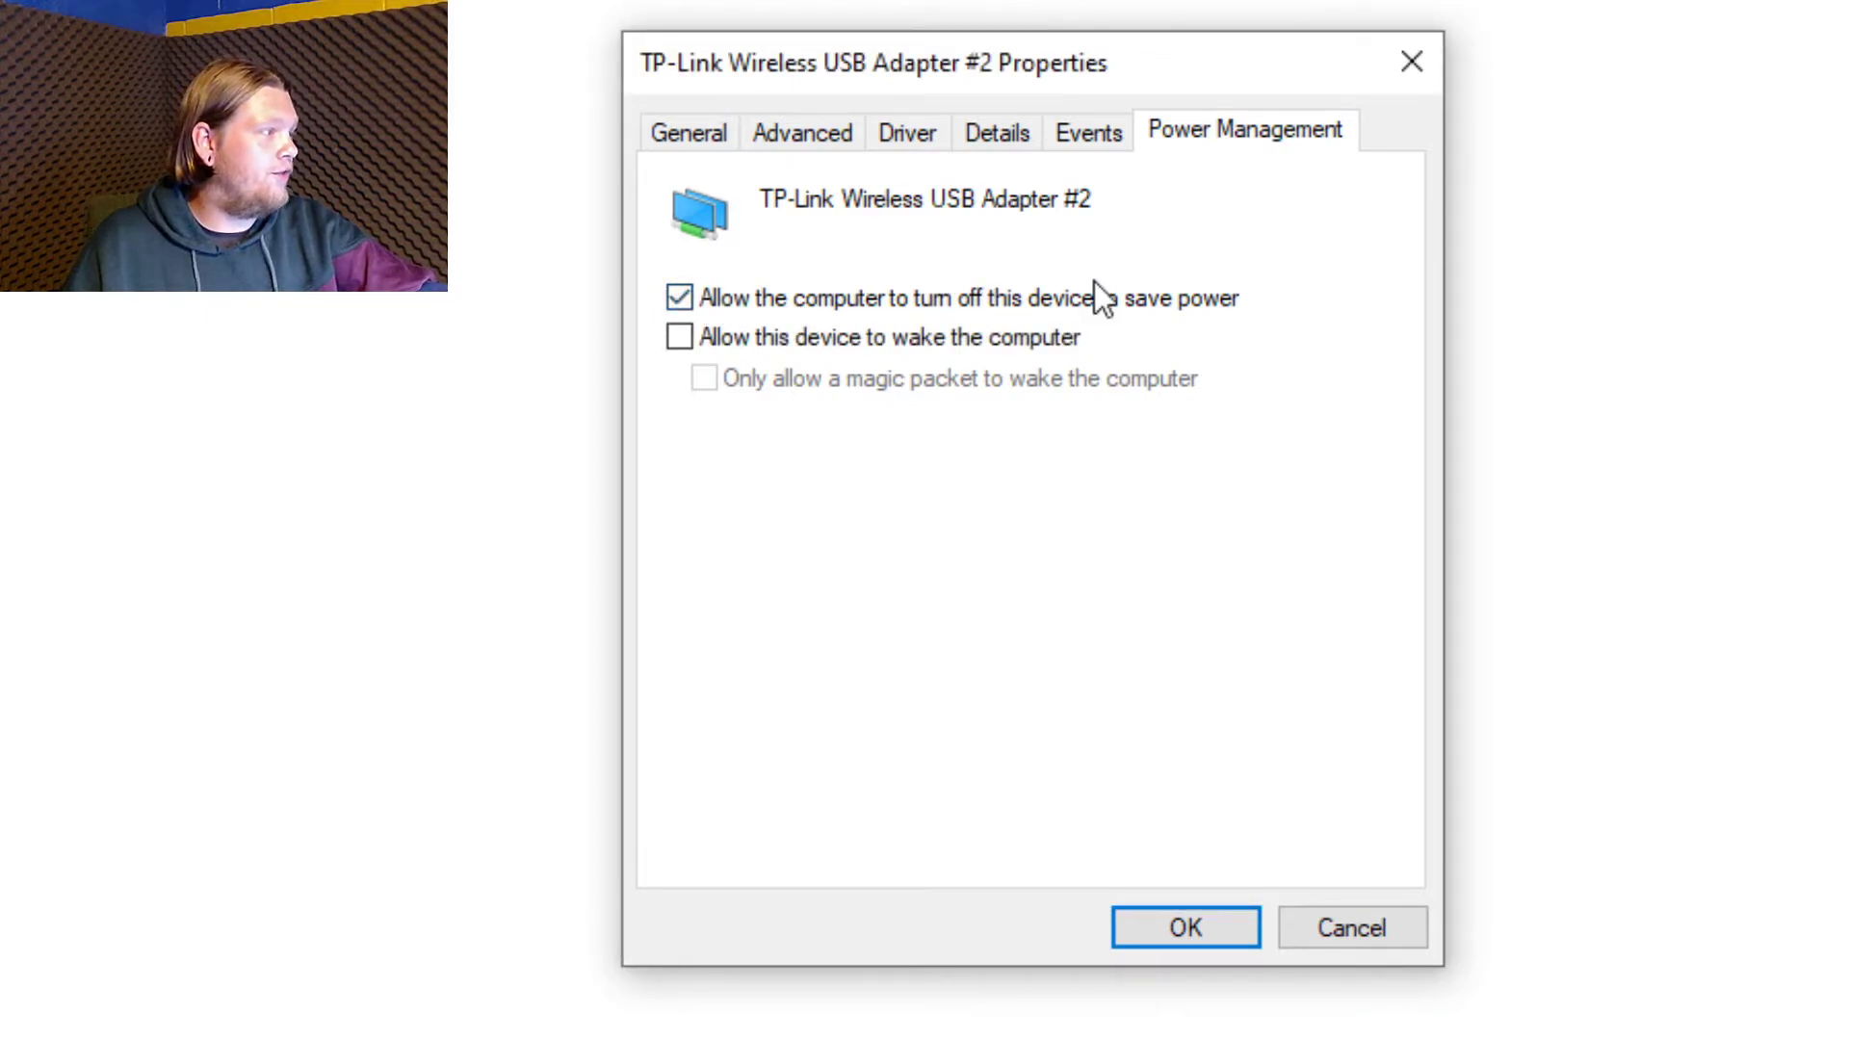
left_click(680, 296)
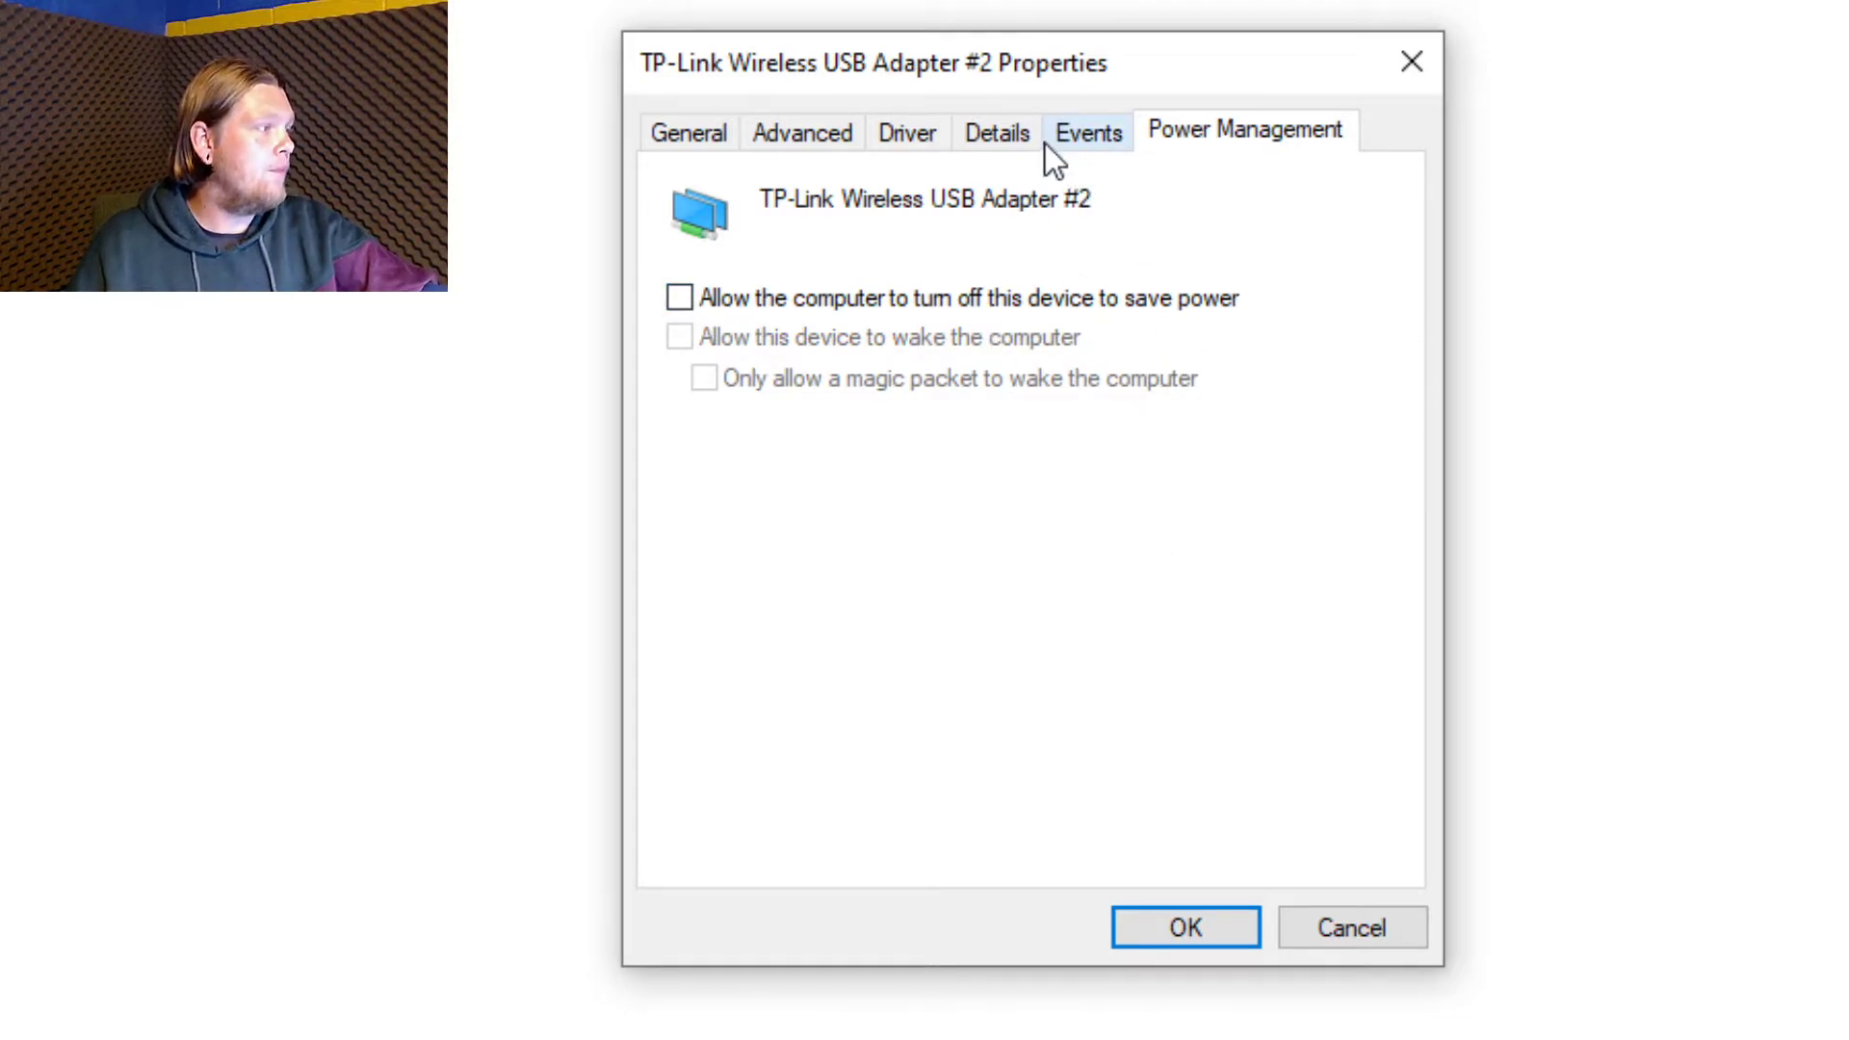
Review the adapter's event history, device details and driver information, and bring up its advanced properties.
left_click(1071, 128)
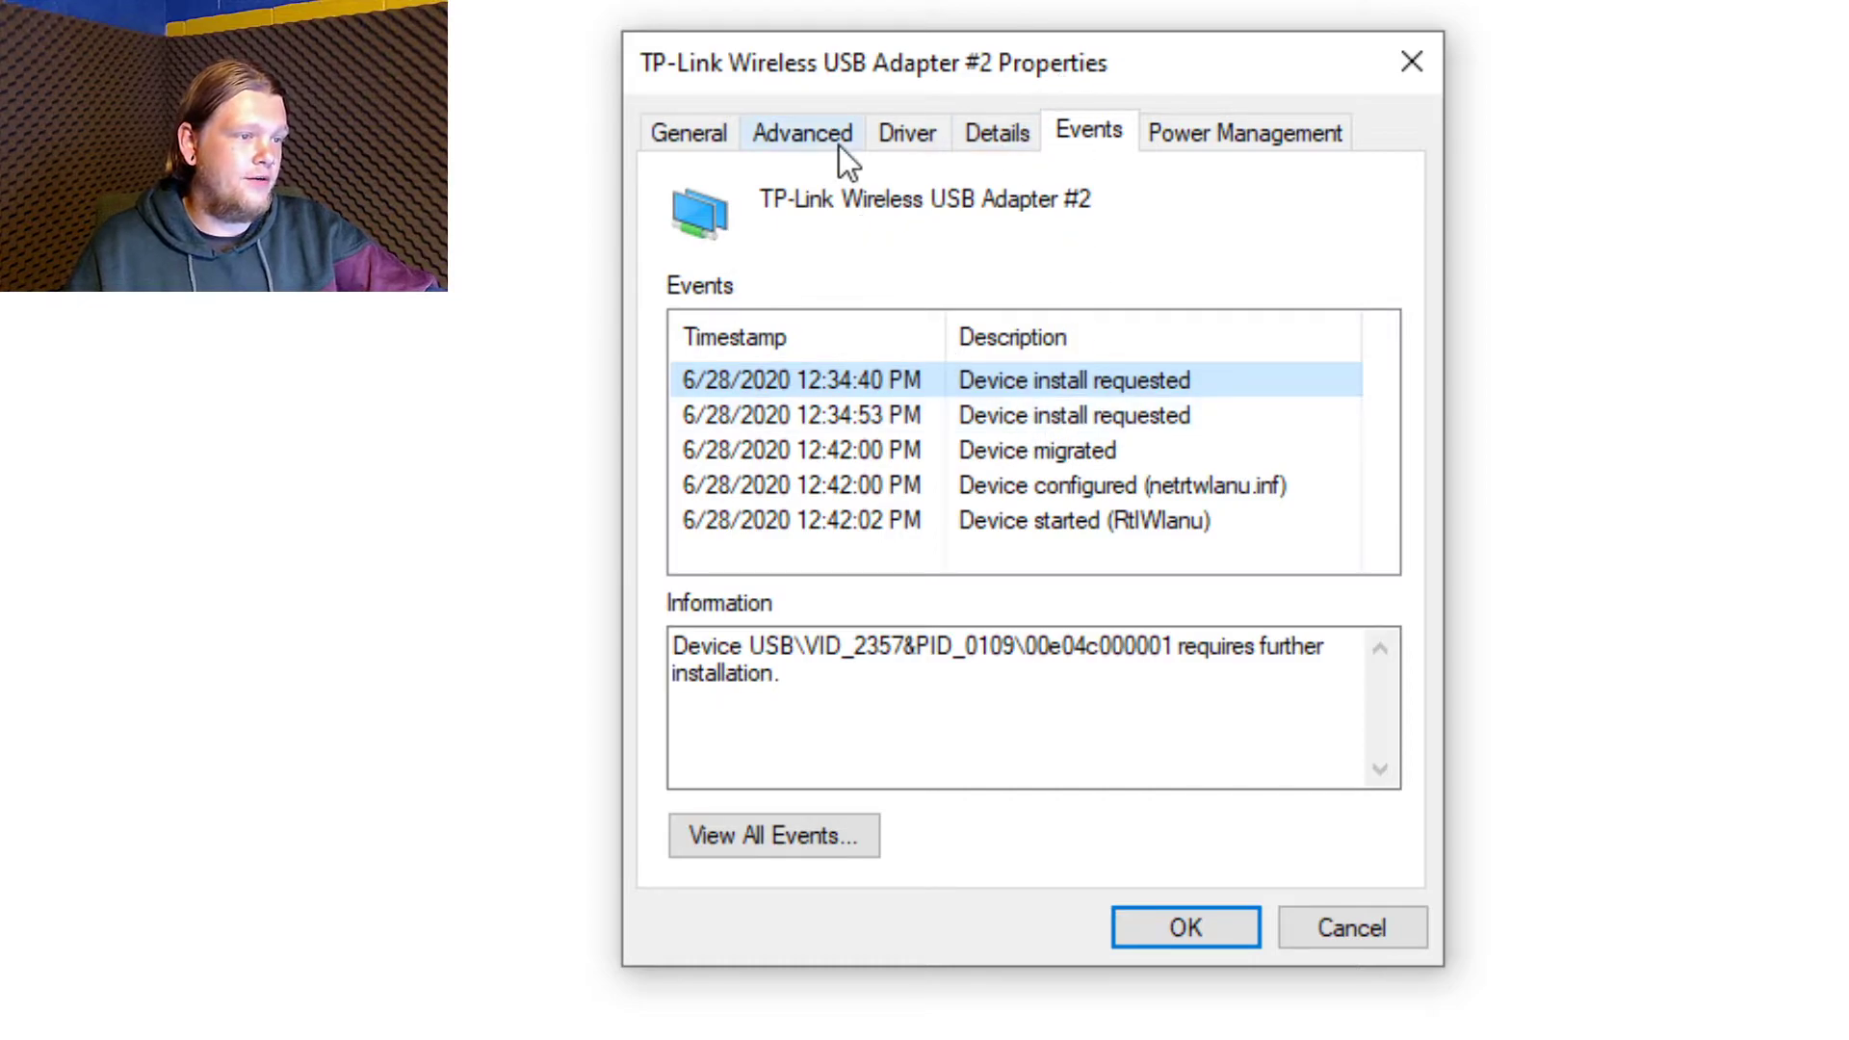
left_click(1007, 131)
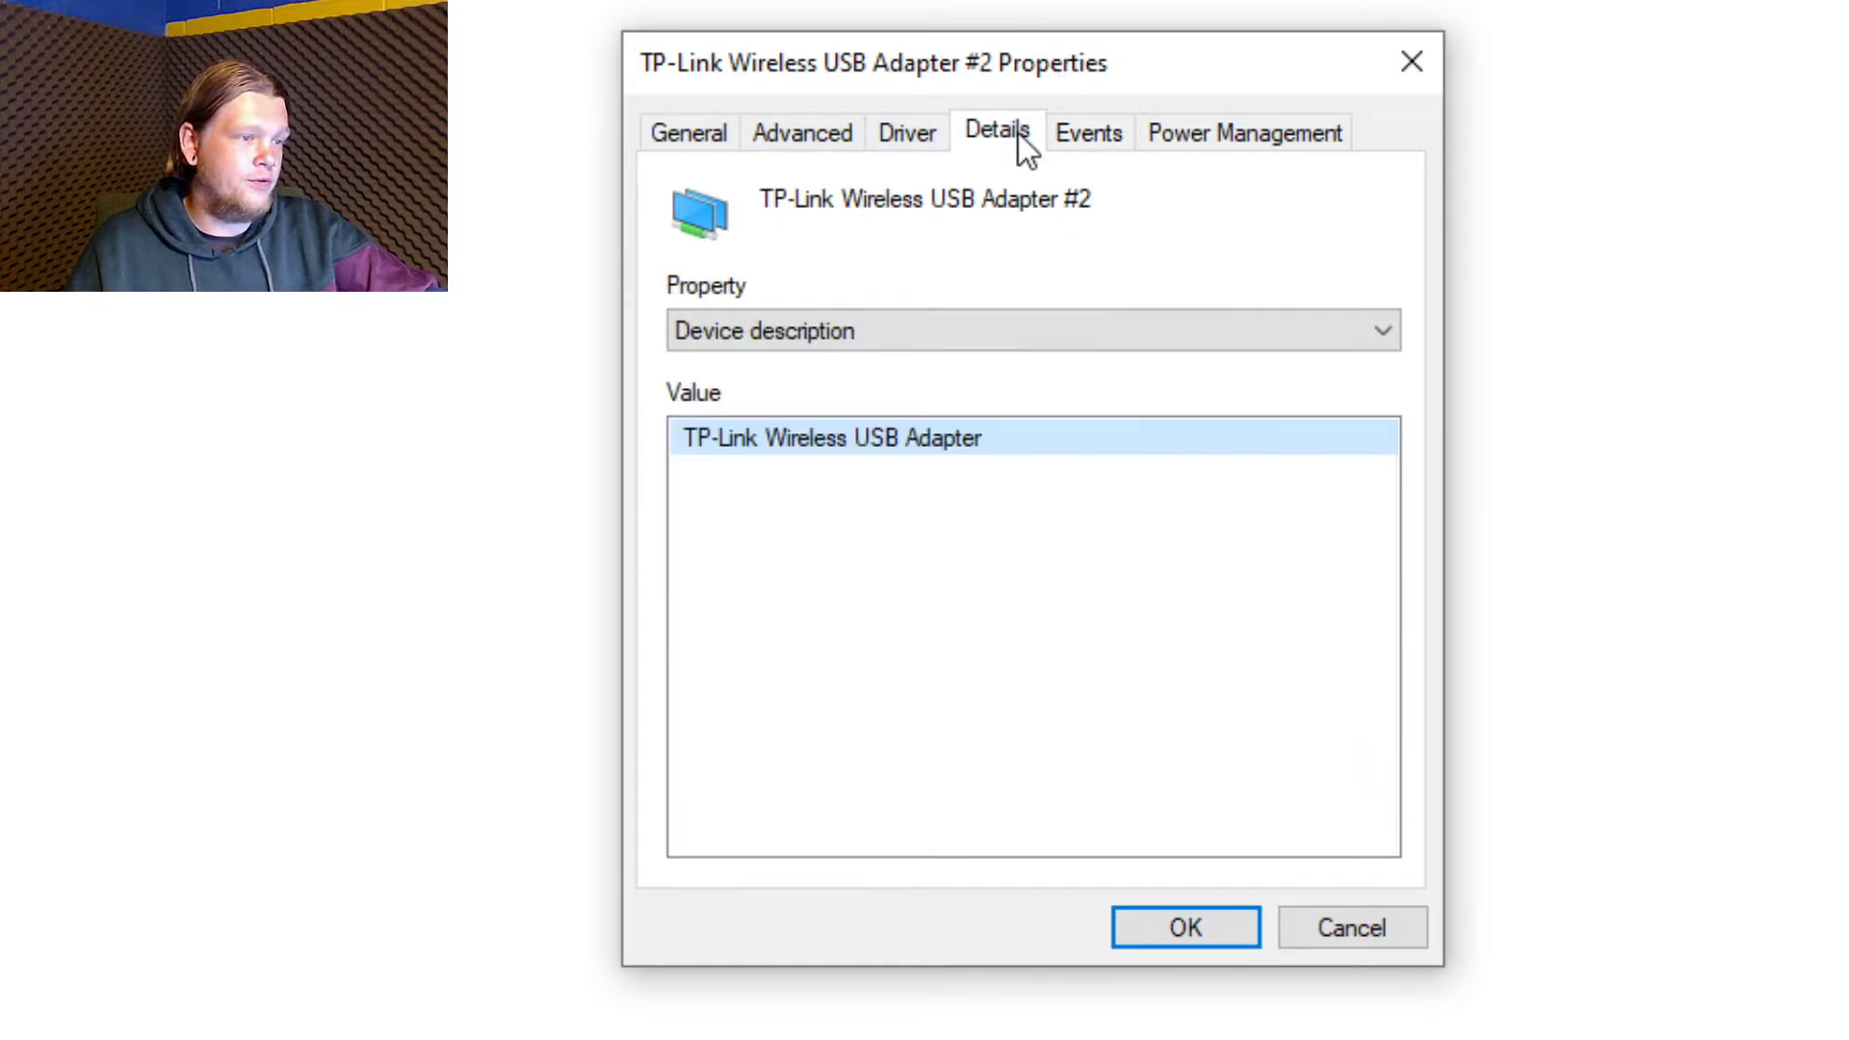
left_click(915, 144)
left_click(827, 135)
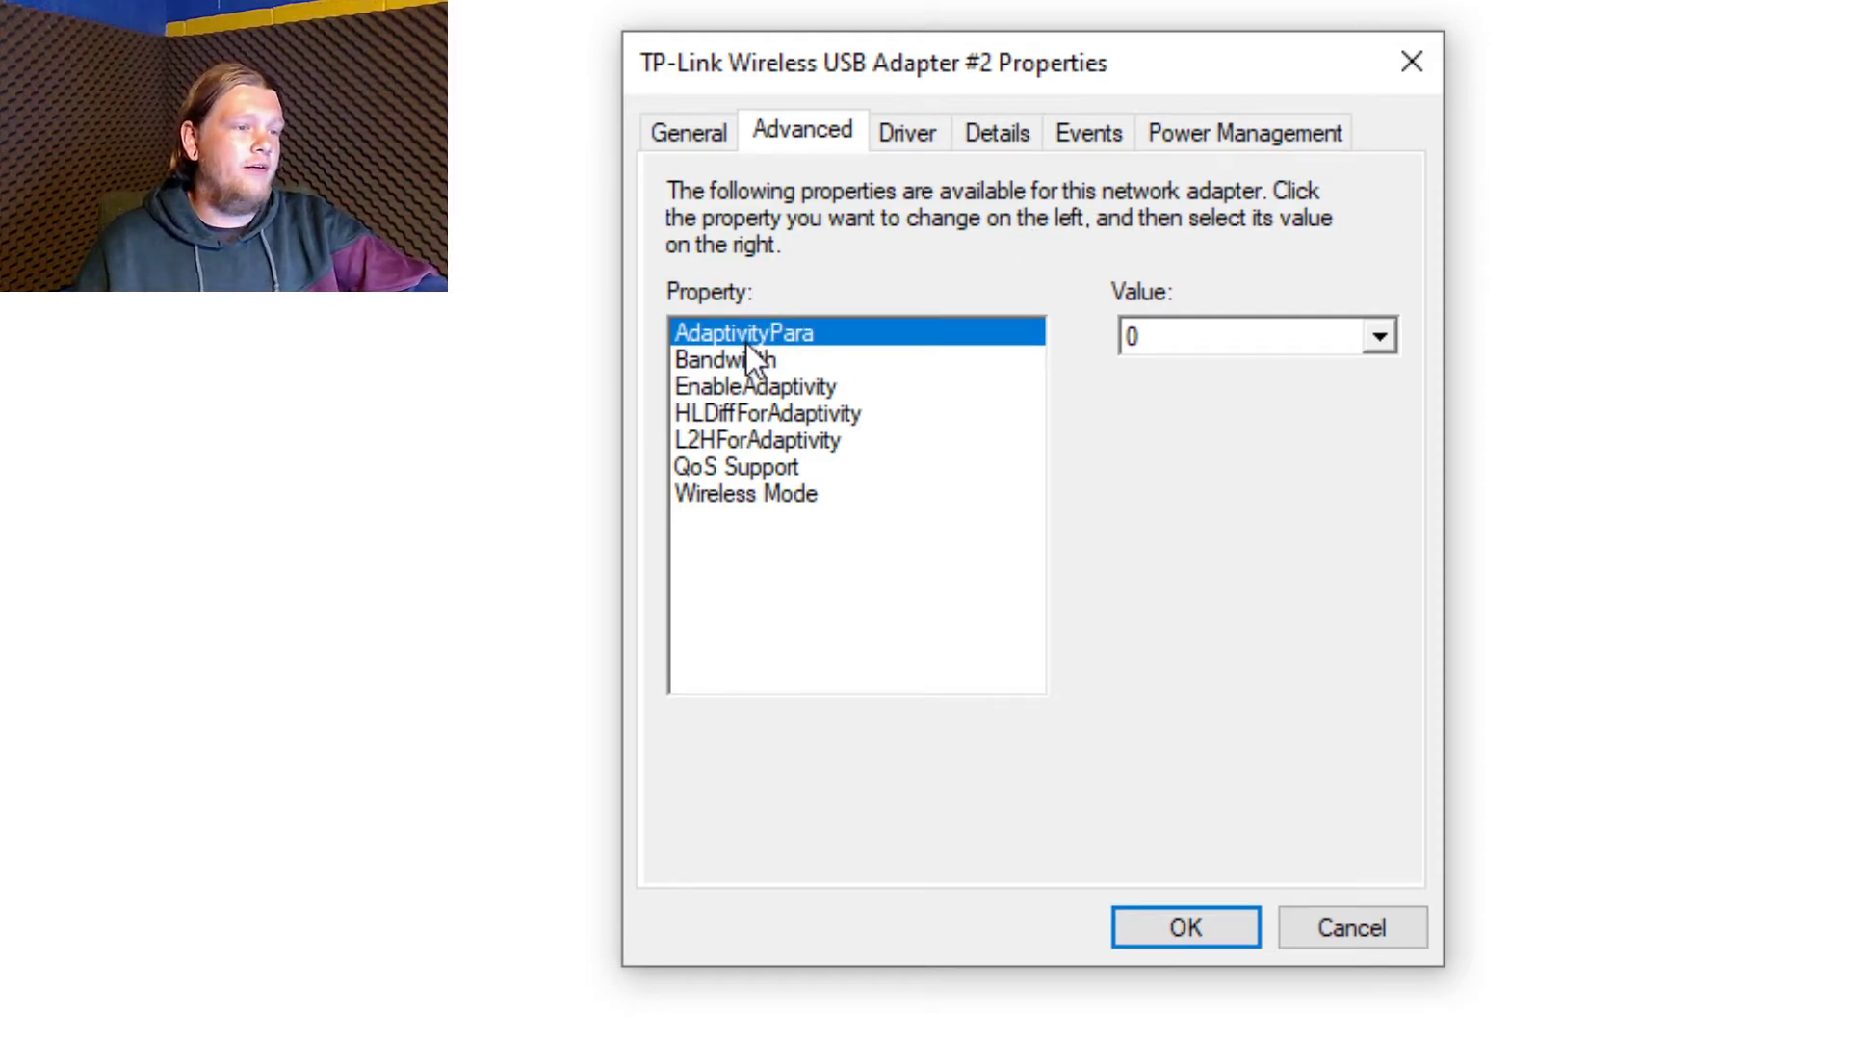
Check the available values of the adapter's AdaptivityPara and Wireless Mode advanced properties without changing them.
left_click(1379, 337)
left_click(1282, 350)
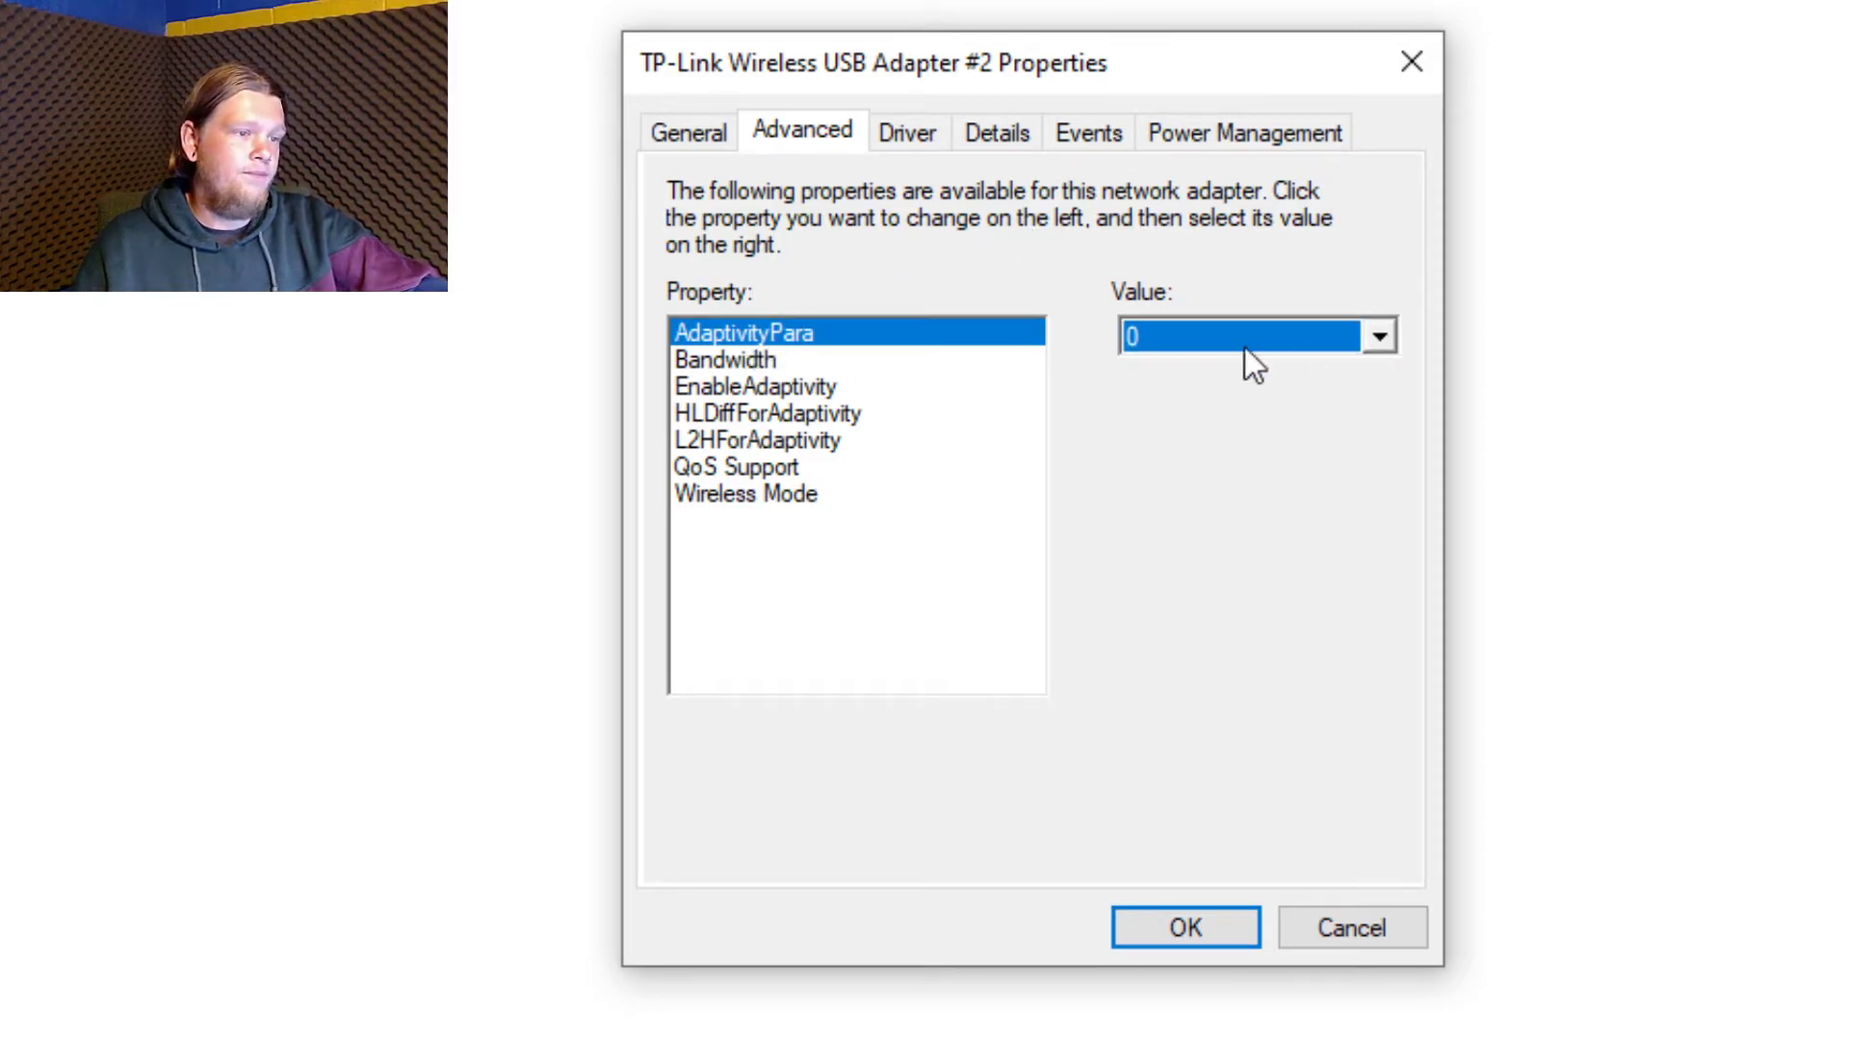
left_click(770, 368)
left_click(807, 493)
left_click(1375, 338)
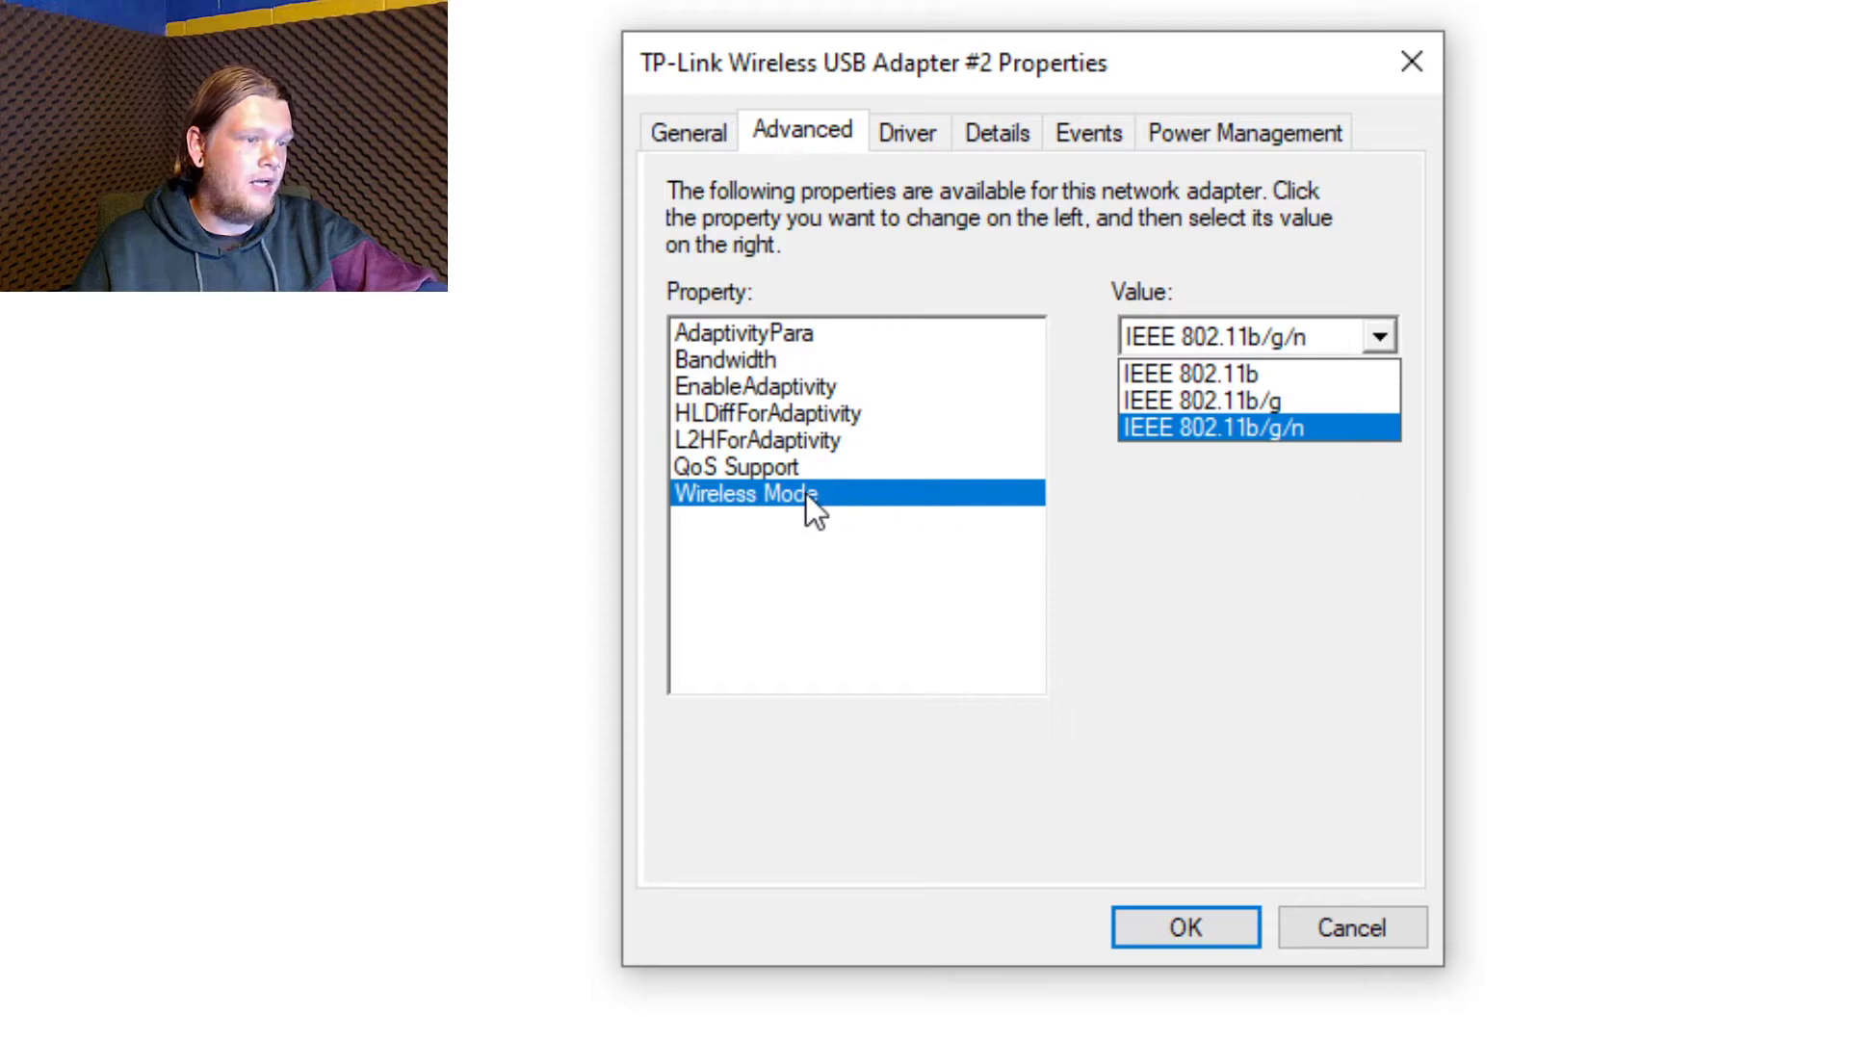
left_click(807, 493)
left_click(1379, 326)
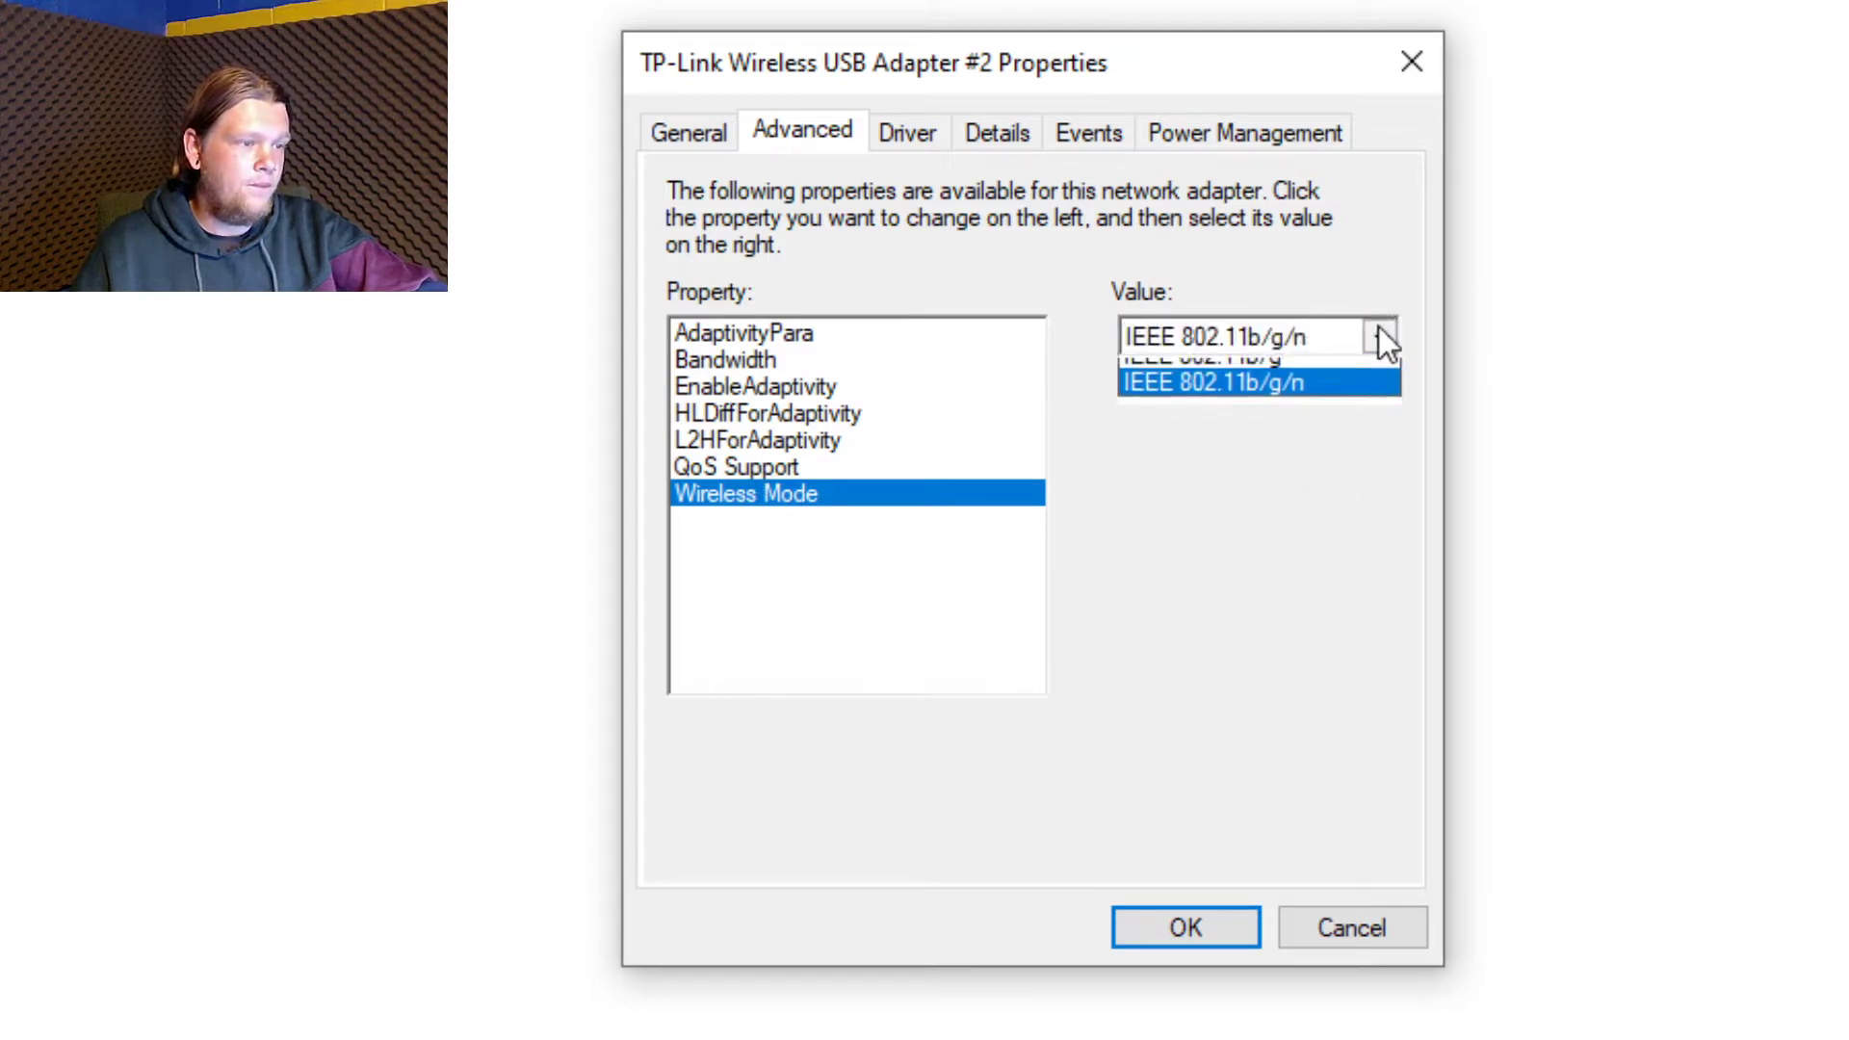
left_click(748, 470)
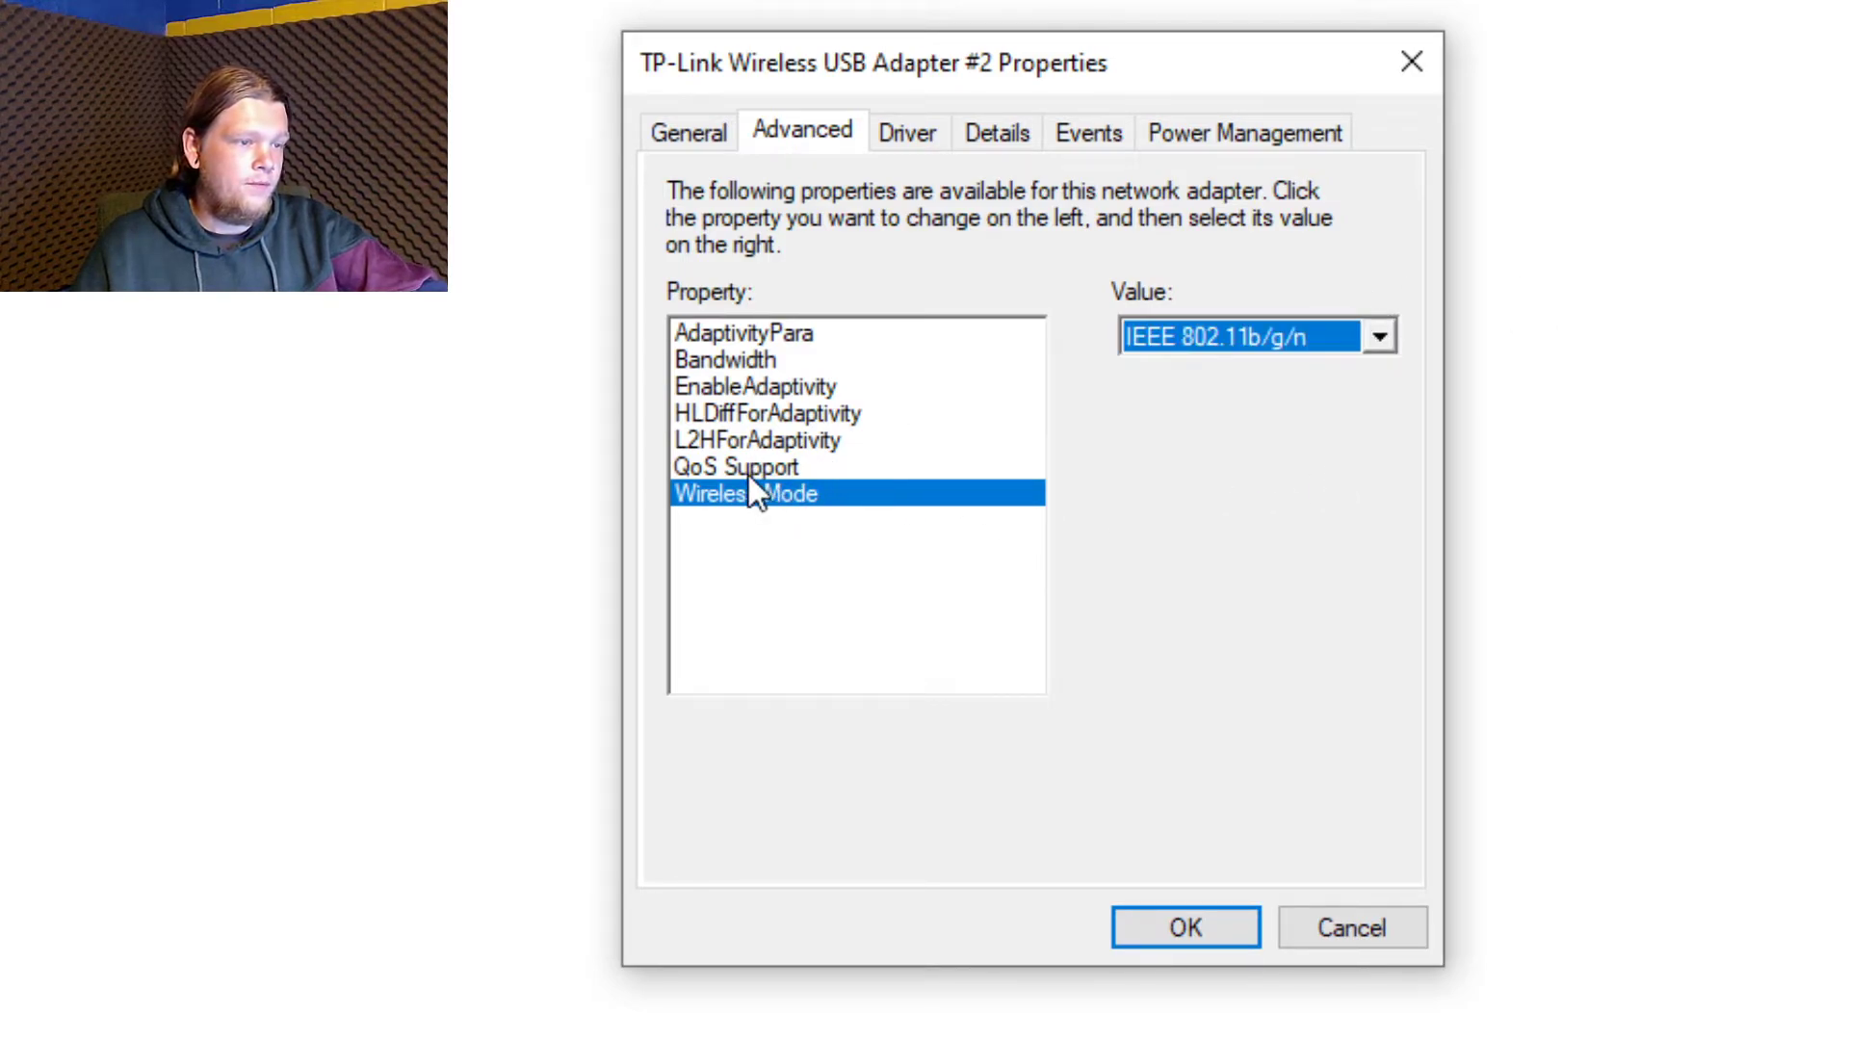
Check the available values of the QoS Support and L2HForAdaptivity properties without changing them.
left_click(749, 468)
left_click(1387, 339)
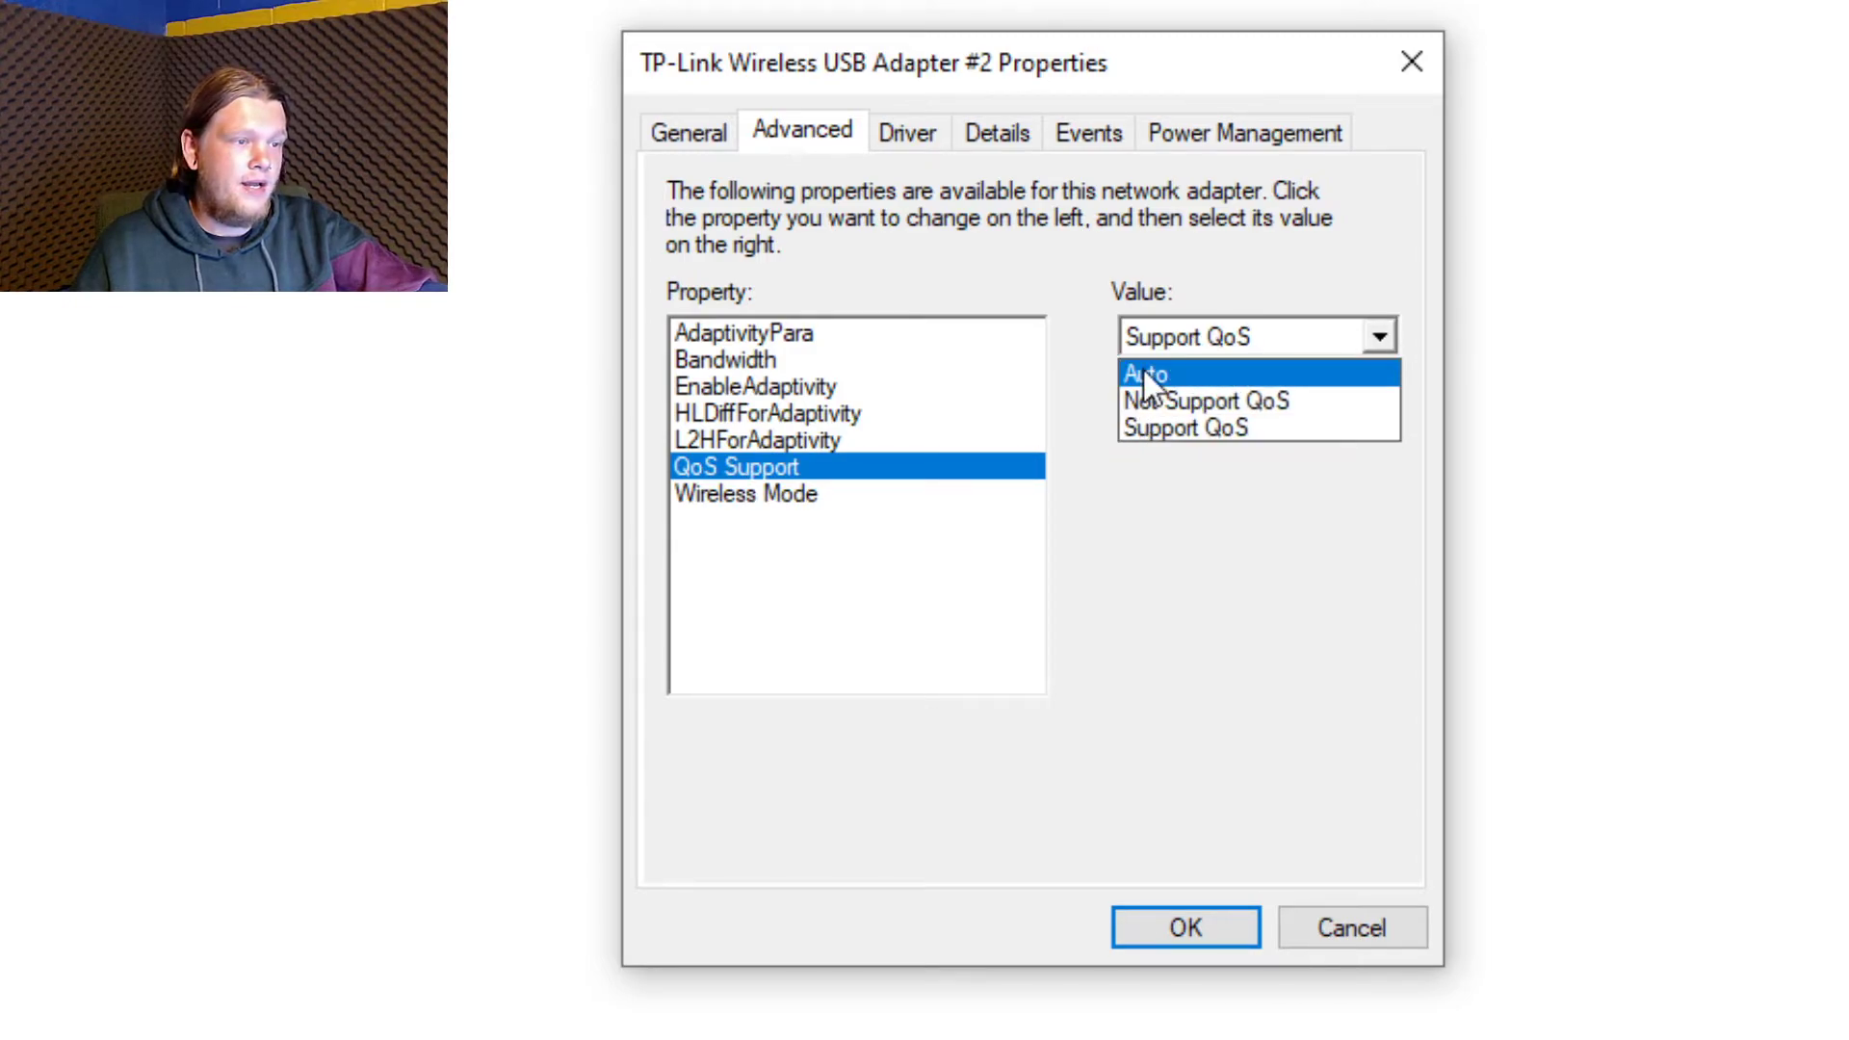
left_click(757, 445)
left_click(794, 441)
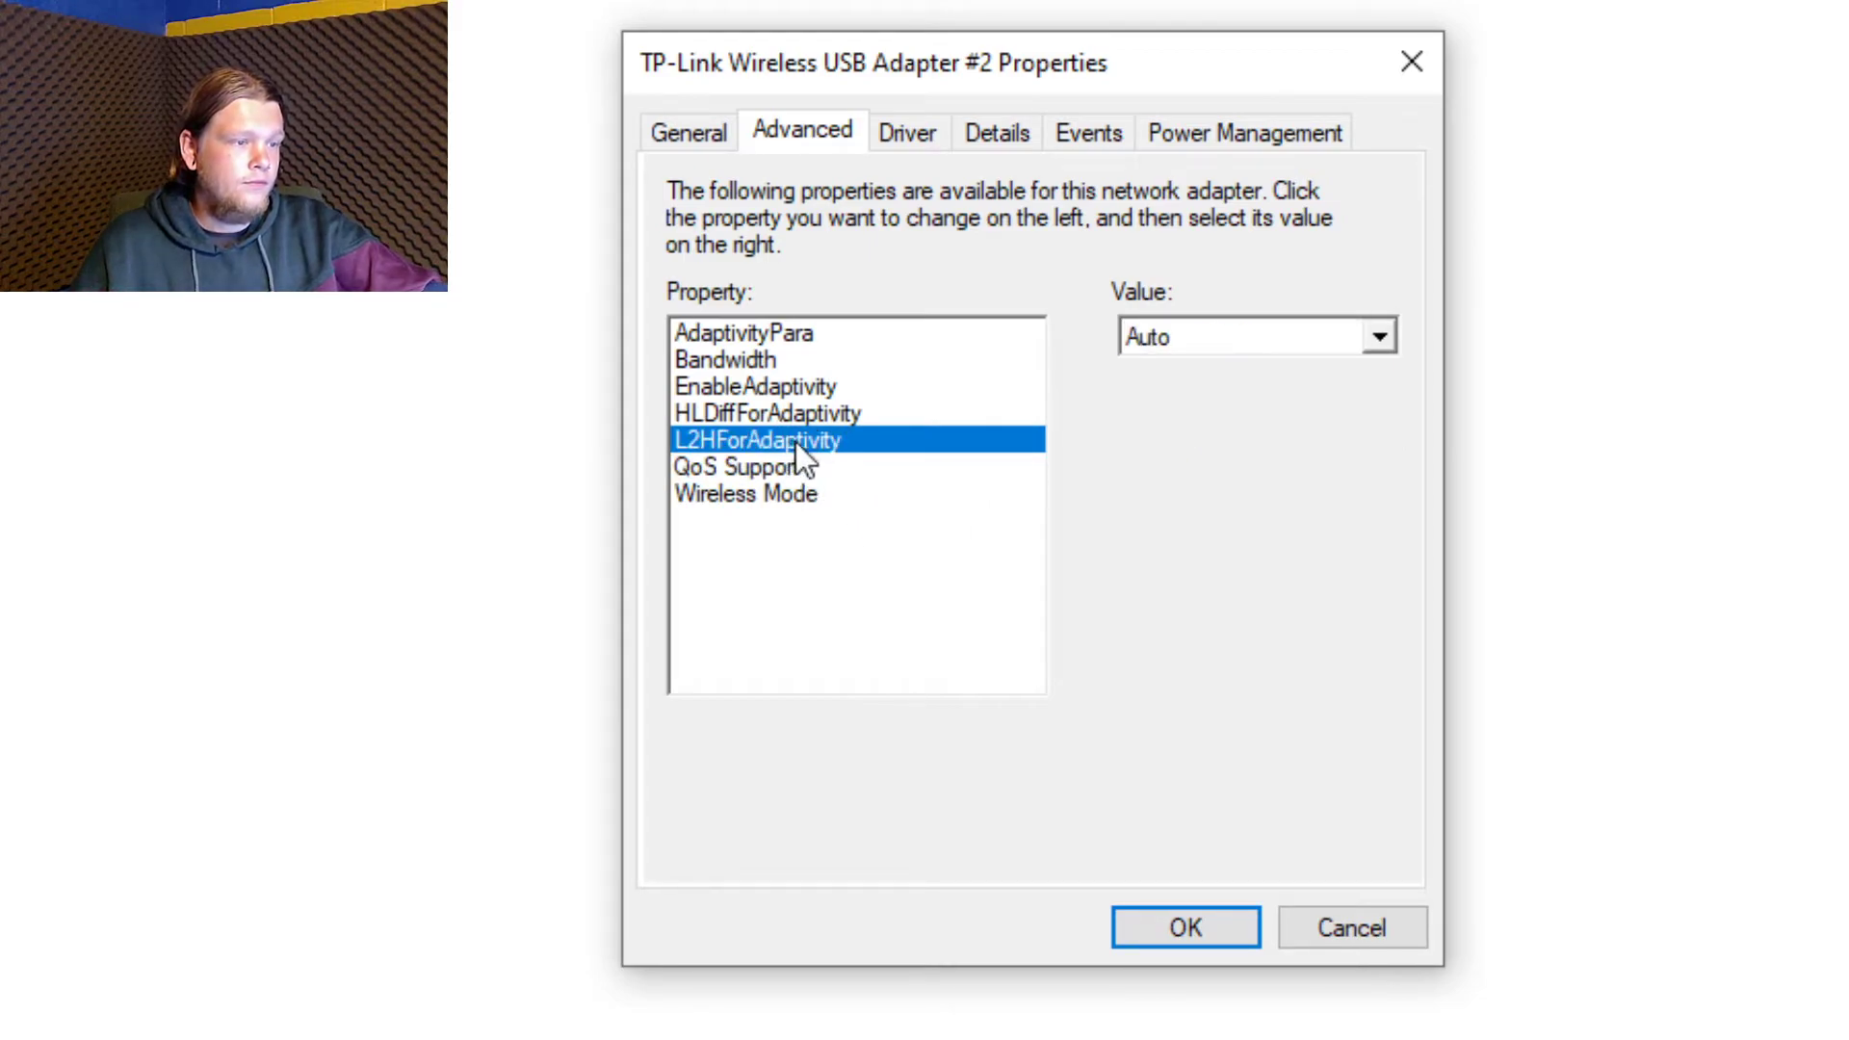
left_click(1380, 337)
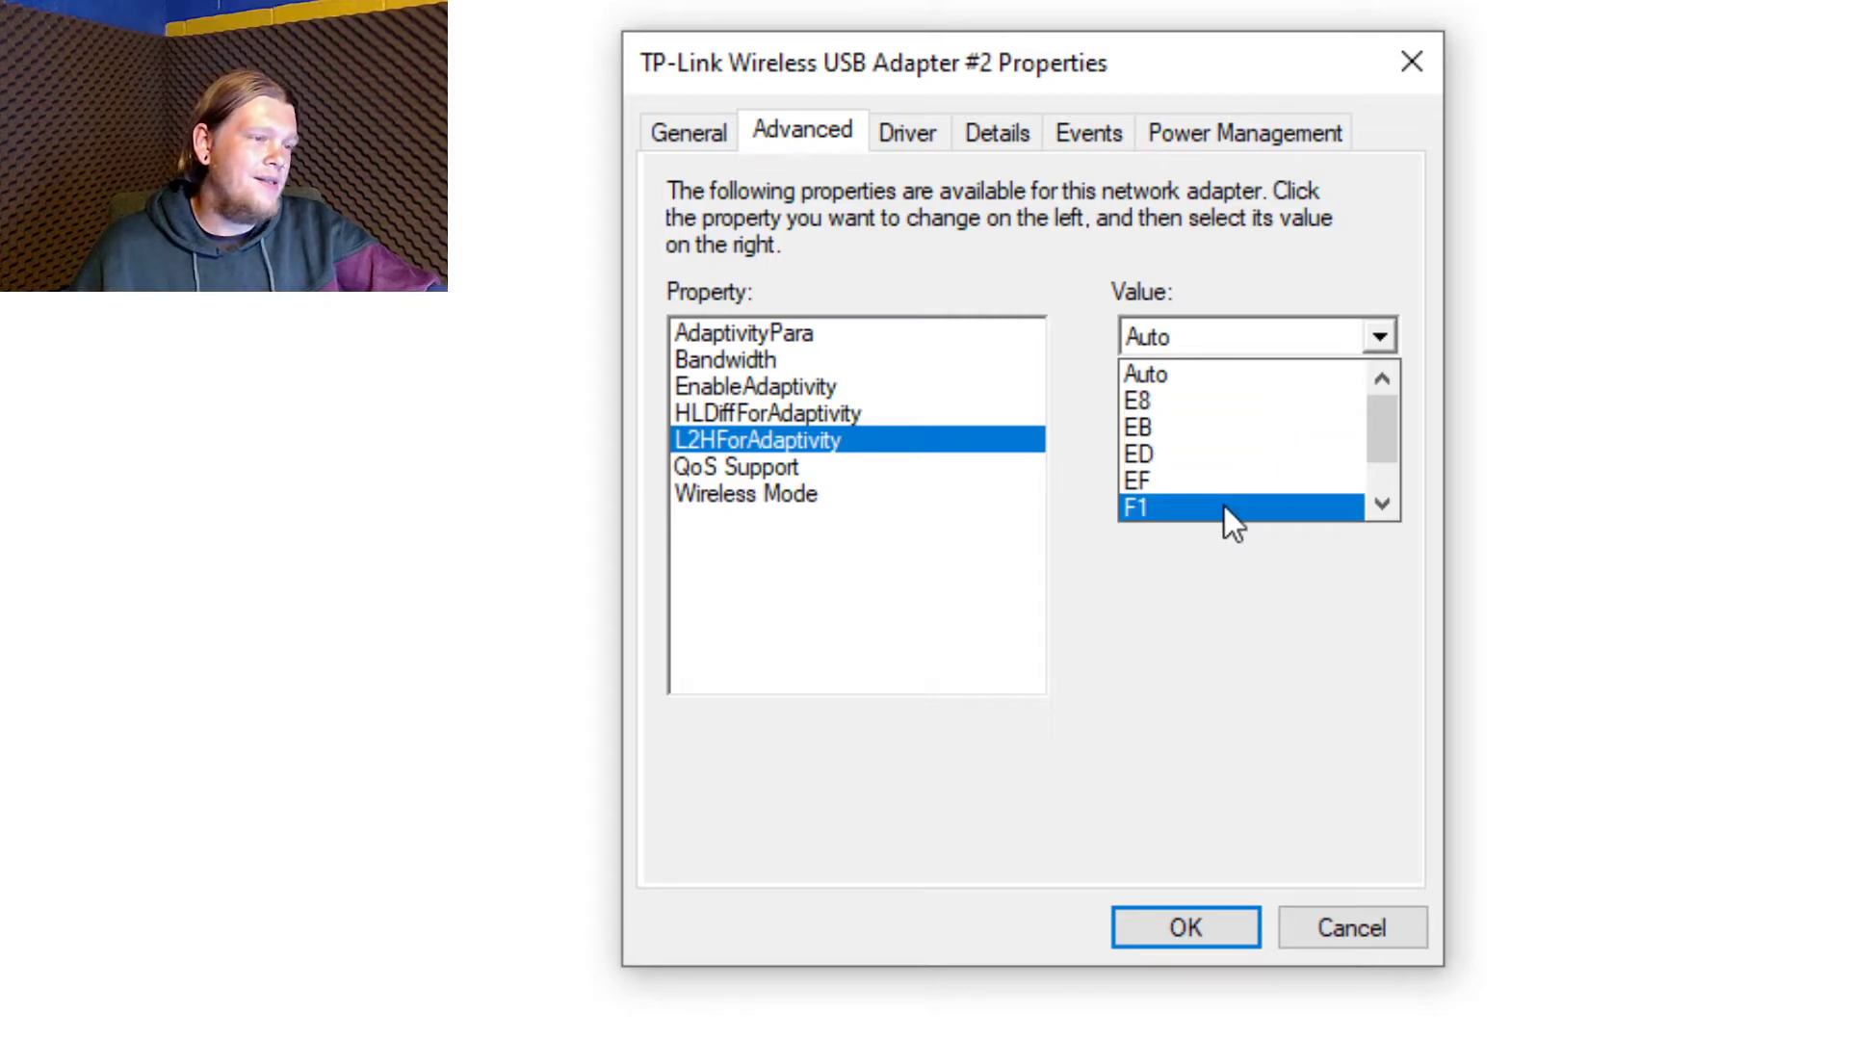
left_click(858, 582)
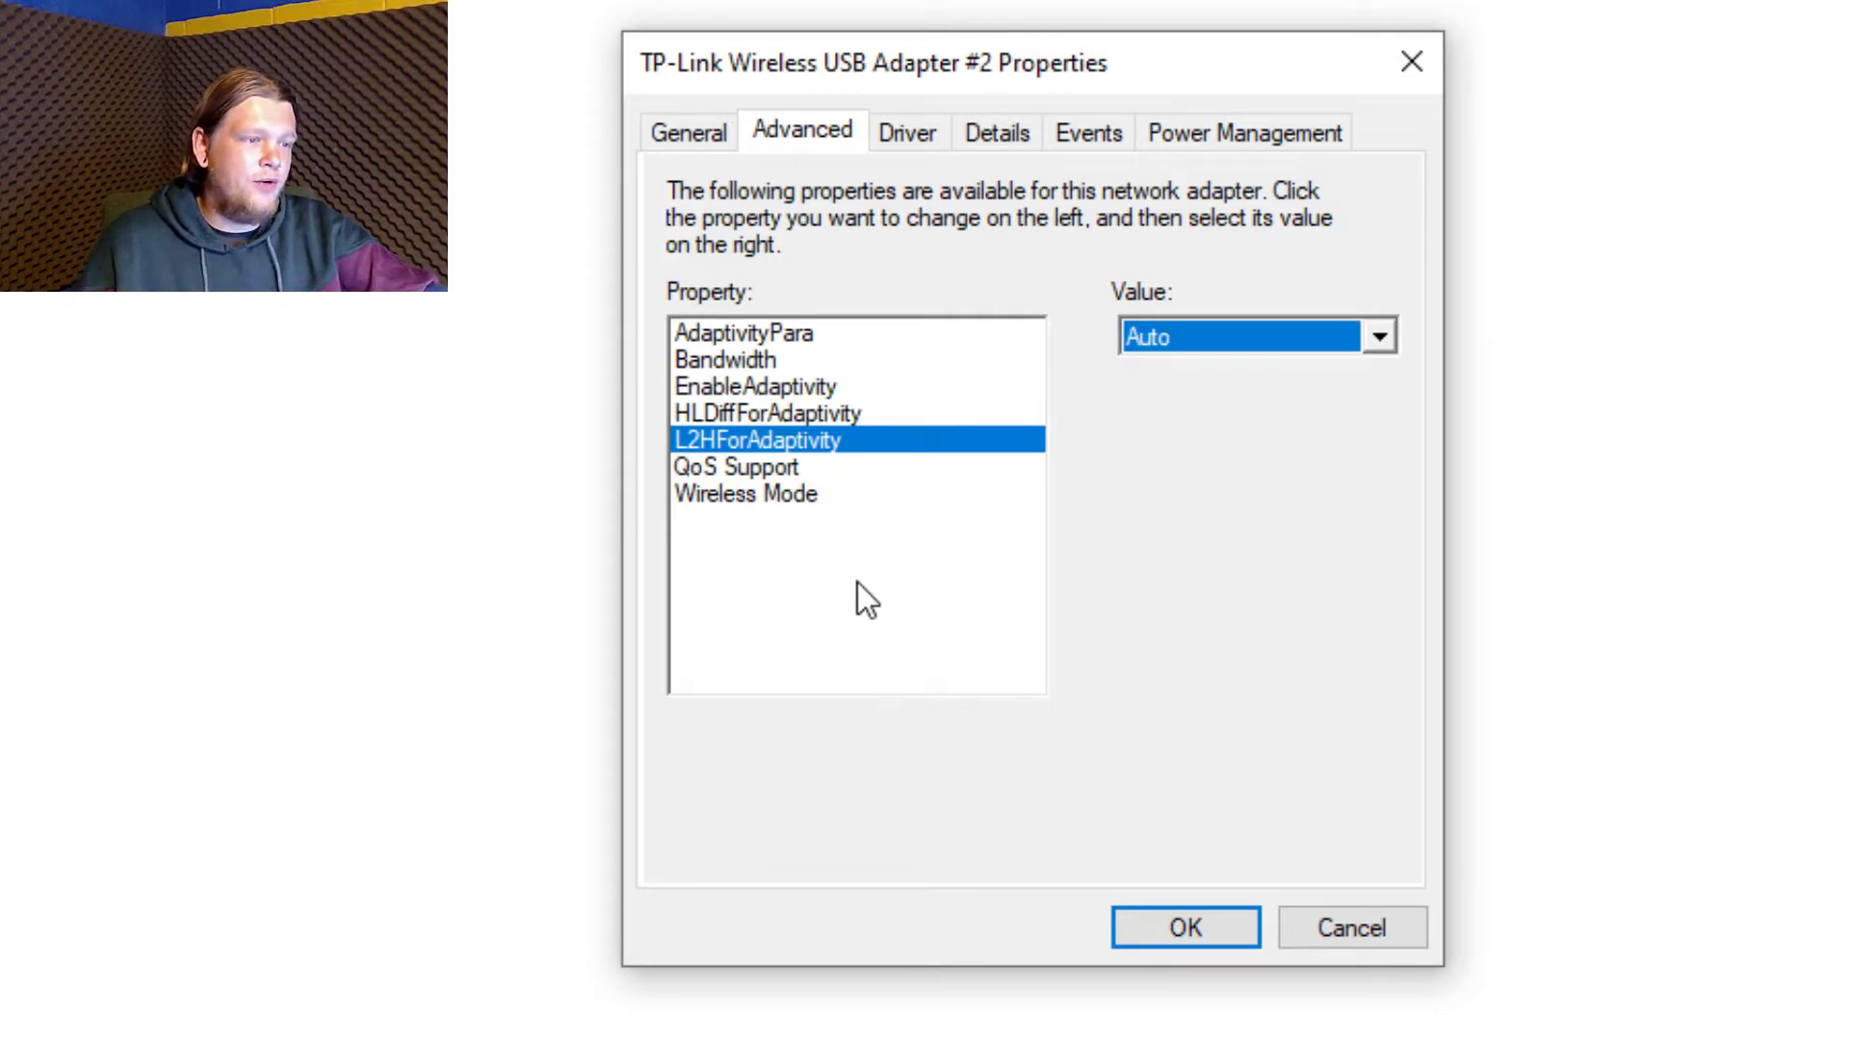
Check the available values of the HLDiffForAdaptivity and EnableAdaptivity properties without changing them.
left_click(869, 413)
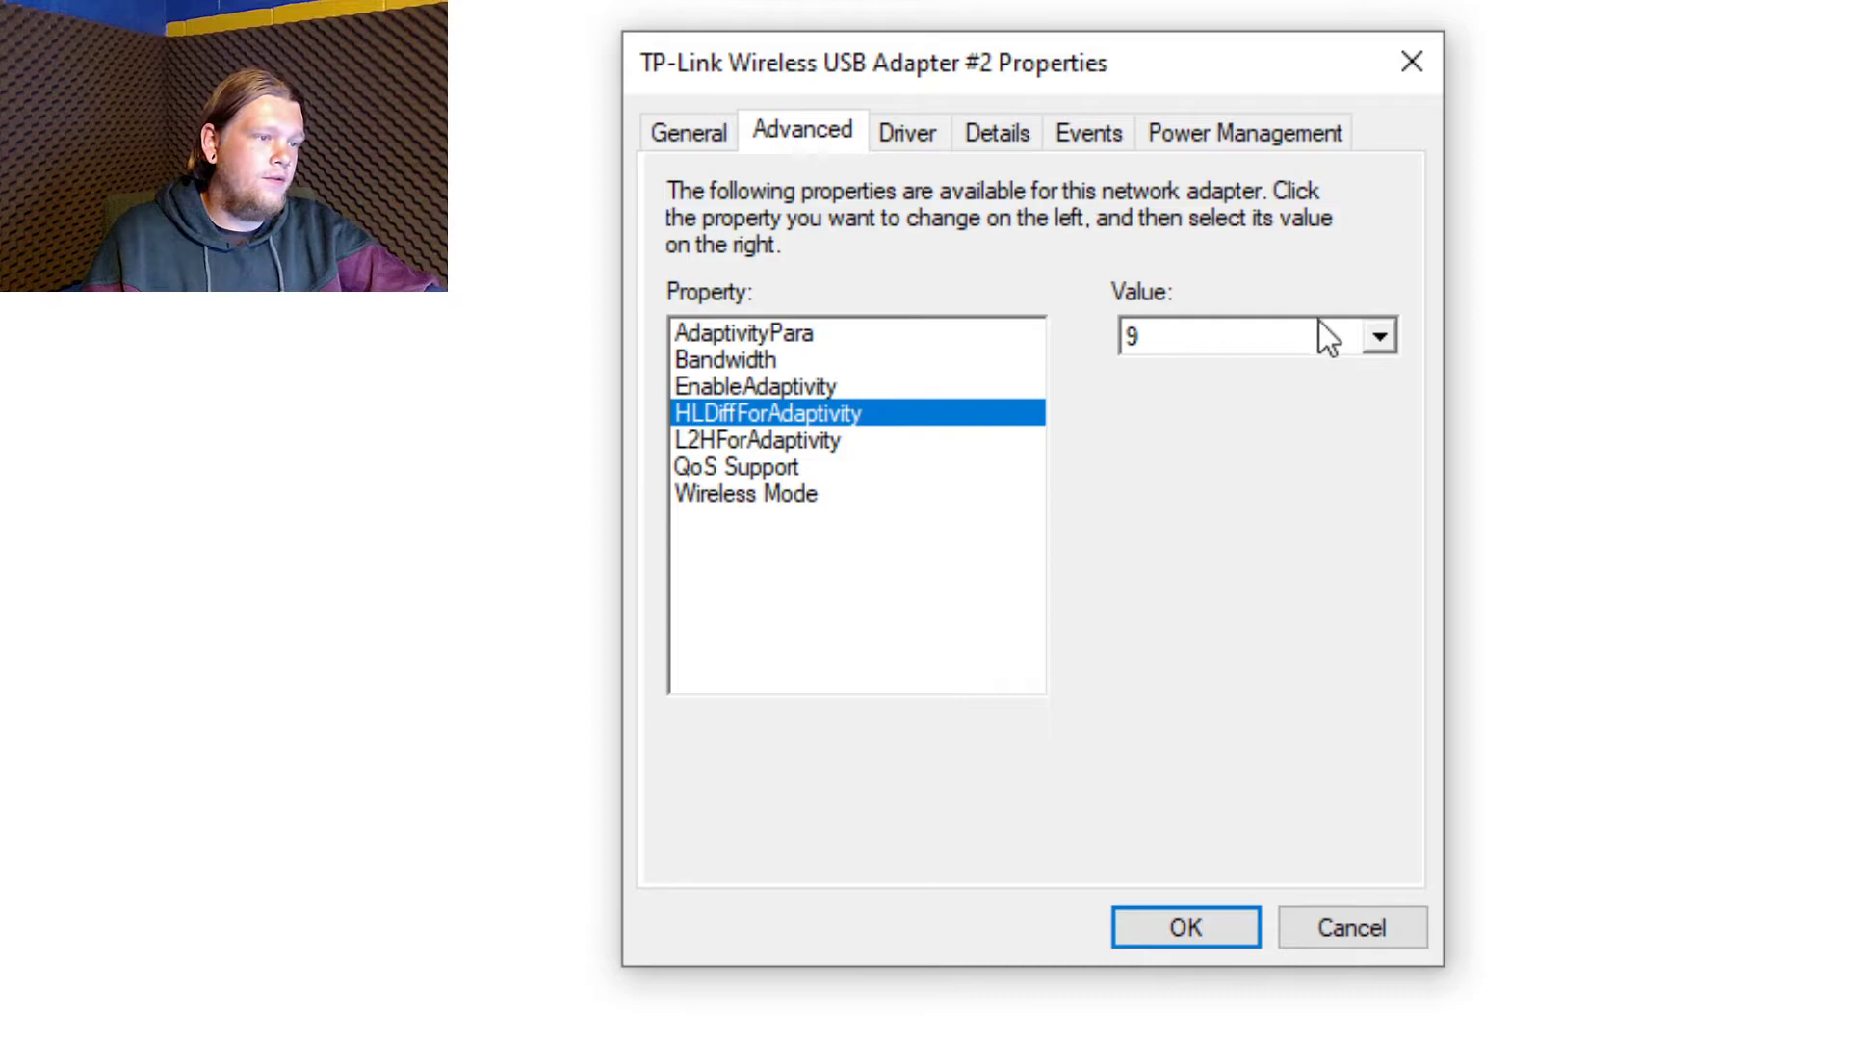
left_click(1378, 339)
left_click(1247, 405)
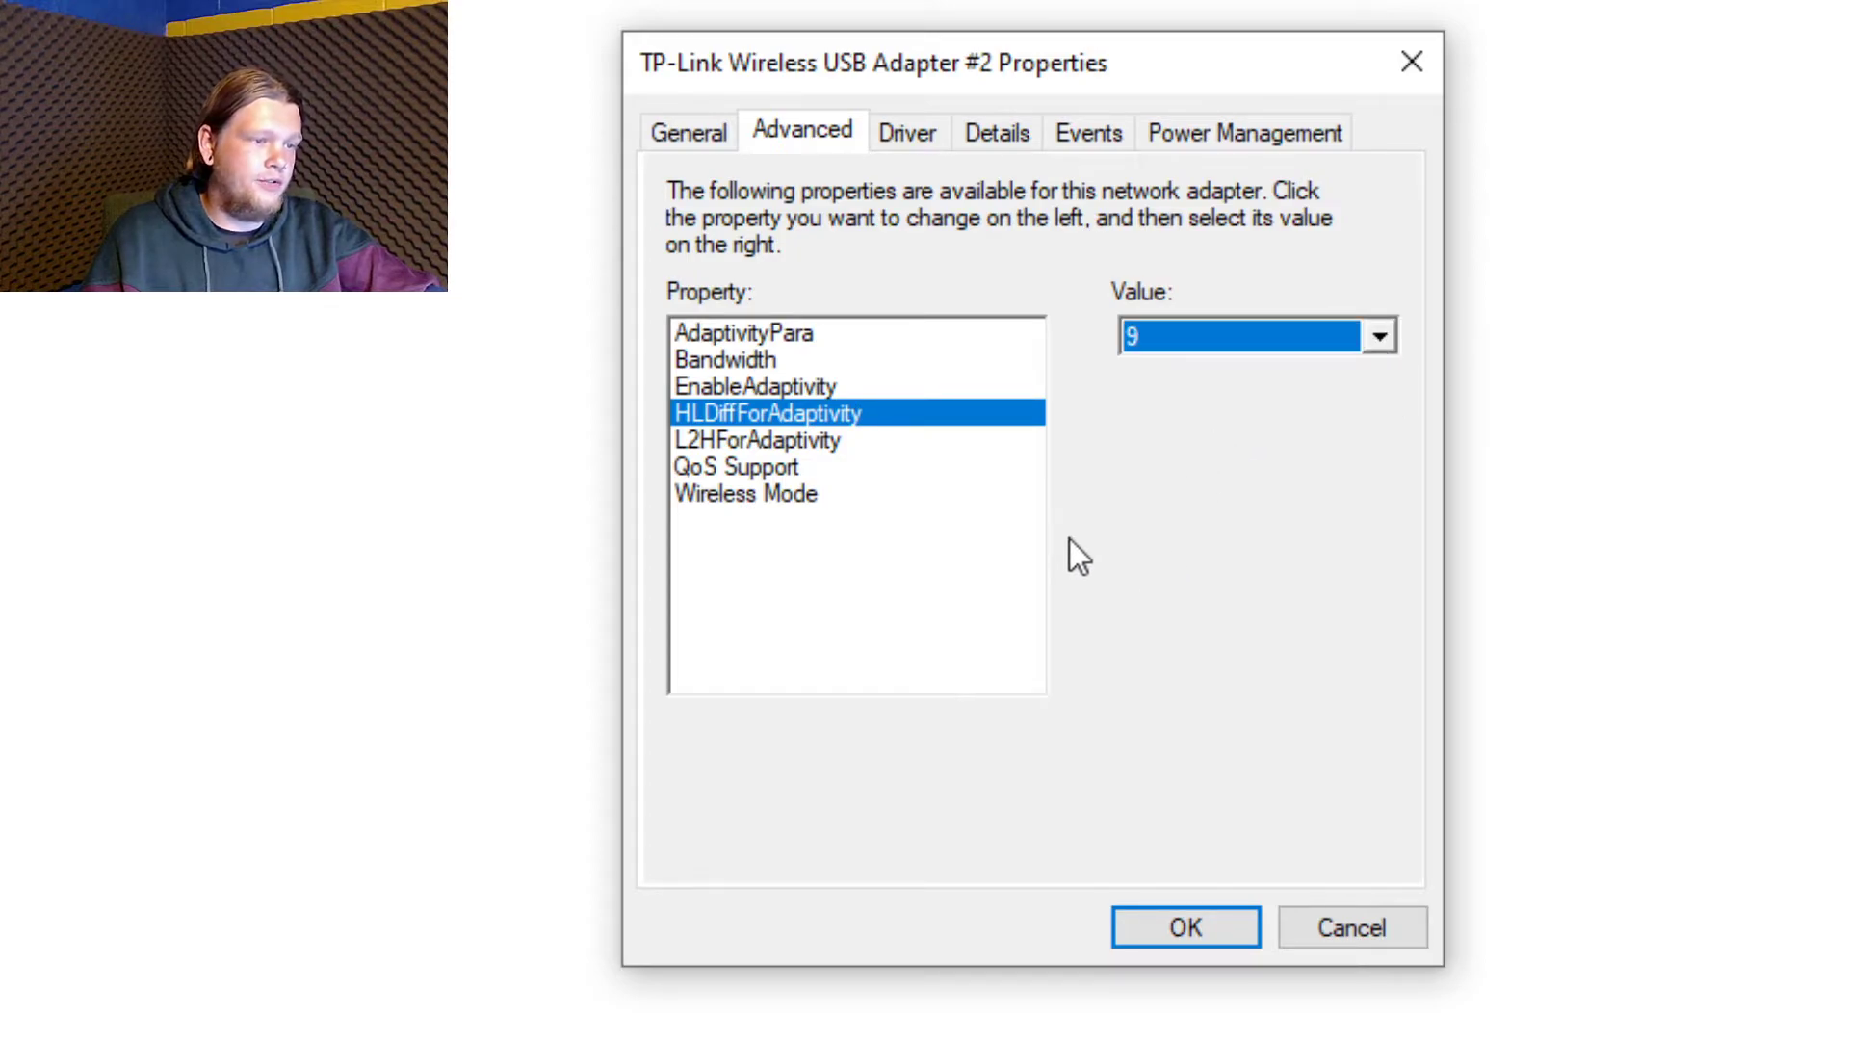
left_click(829, 383)
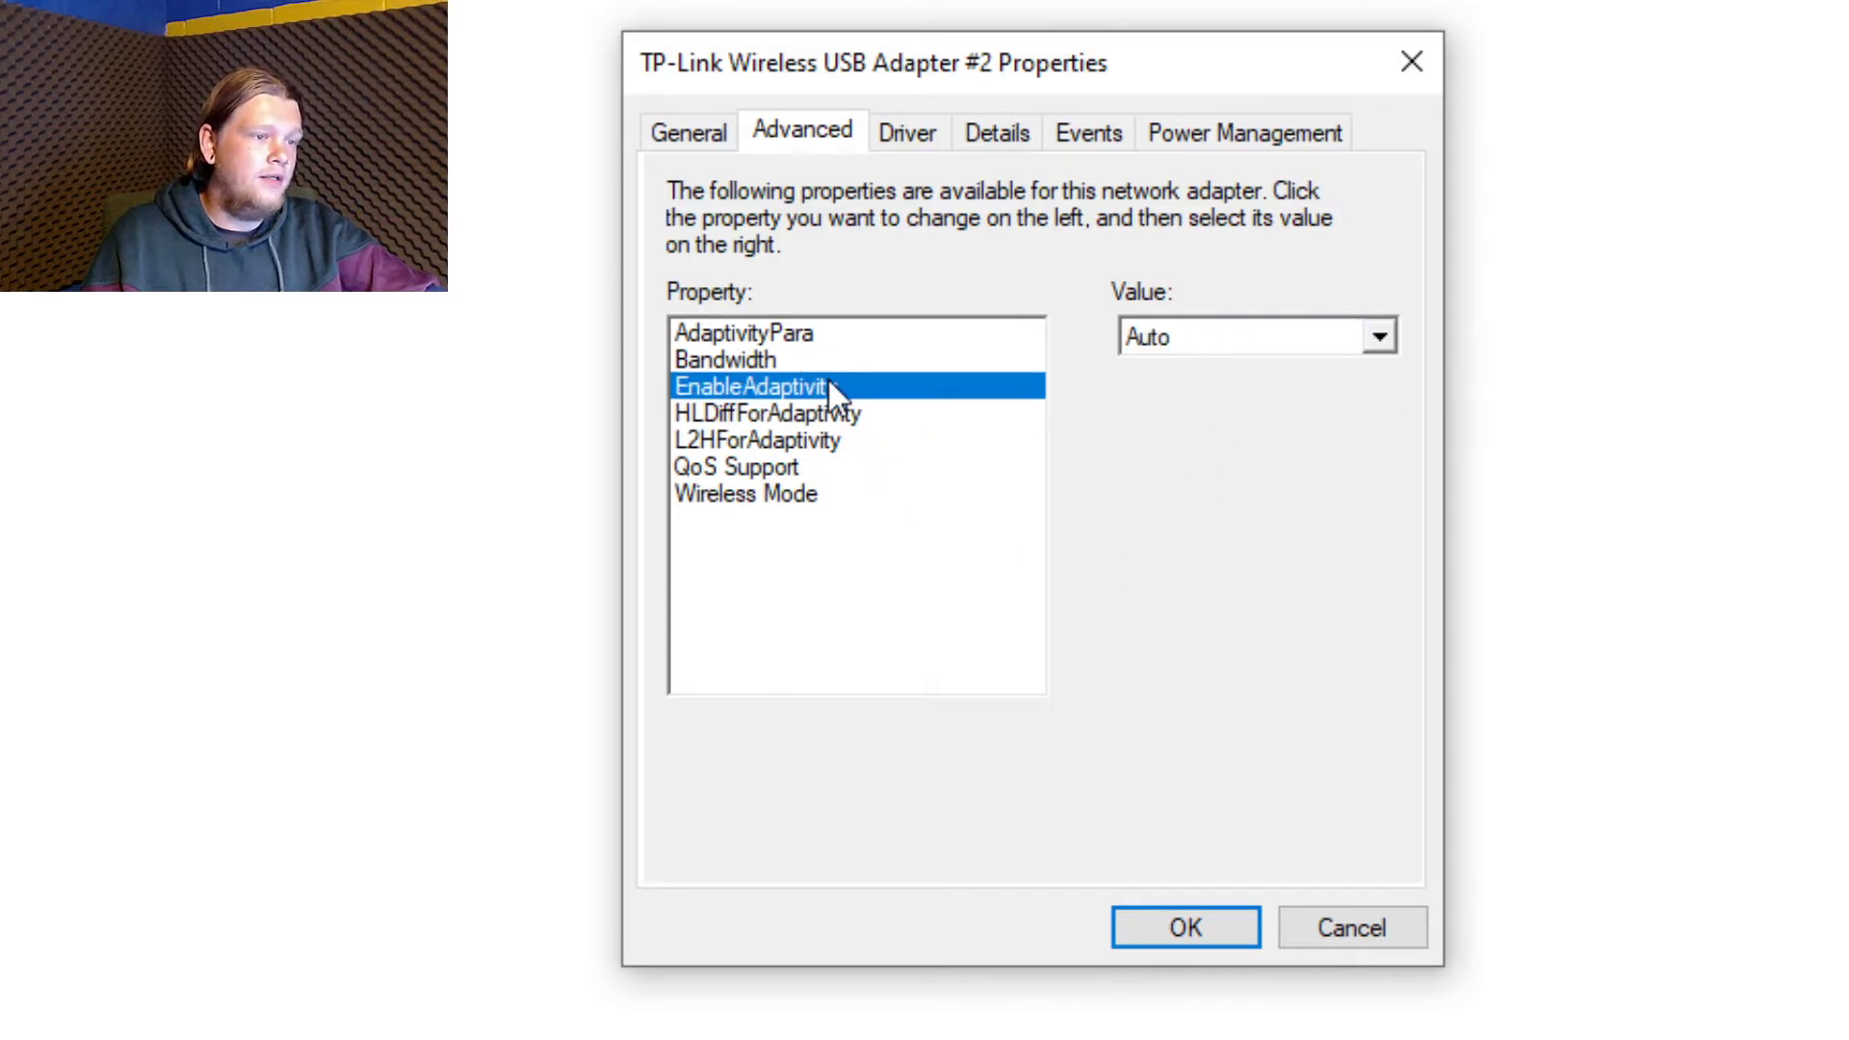
left_click(1401, 345)
left_click(1230, 511)
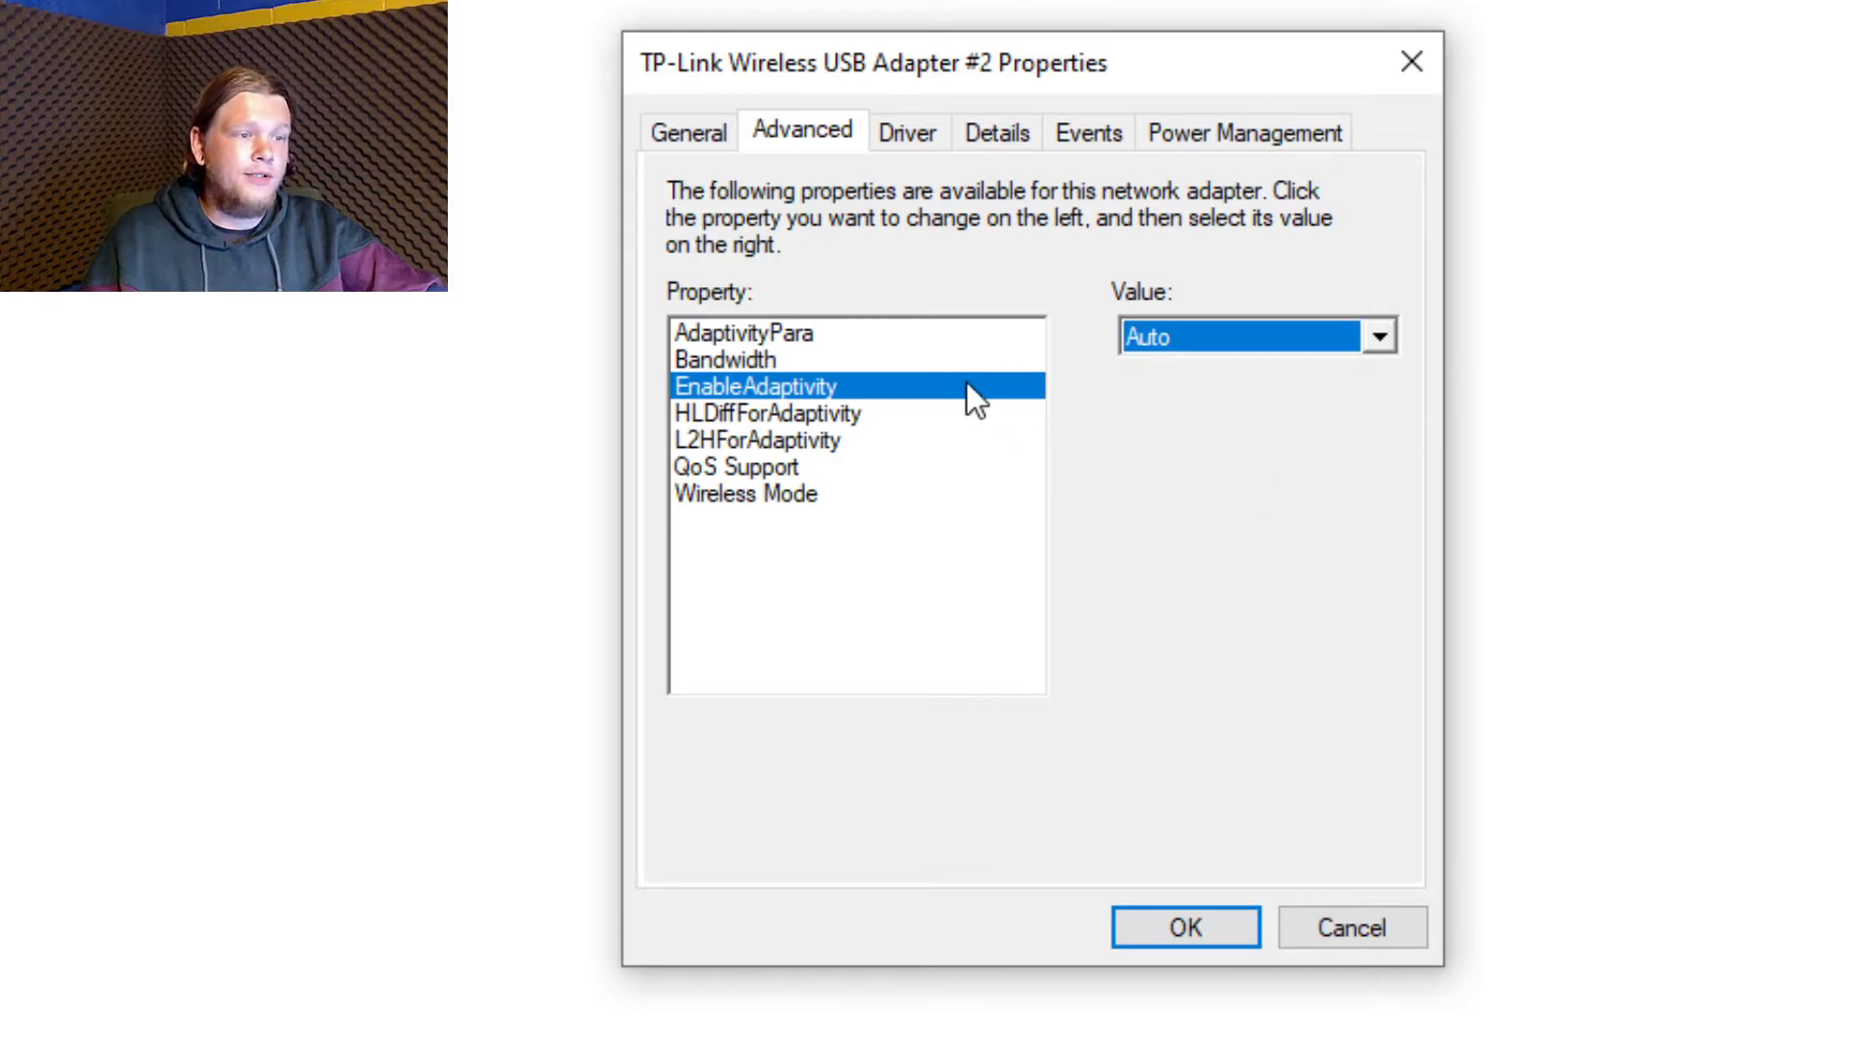
Check the Bandwidth and AdaptivityPara options and the adapter's general device status, and close its properties.
left_click(887, 359)
left_click(1380, 337)
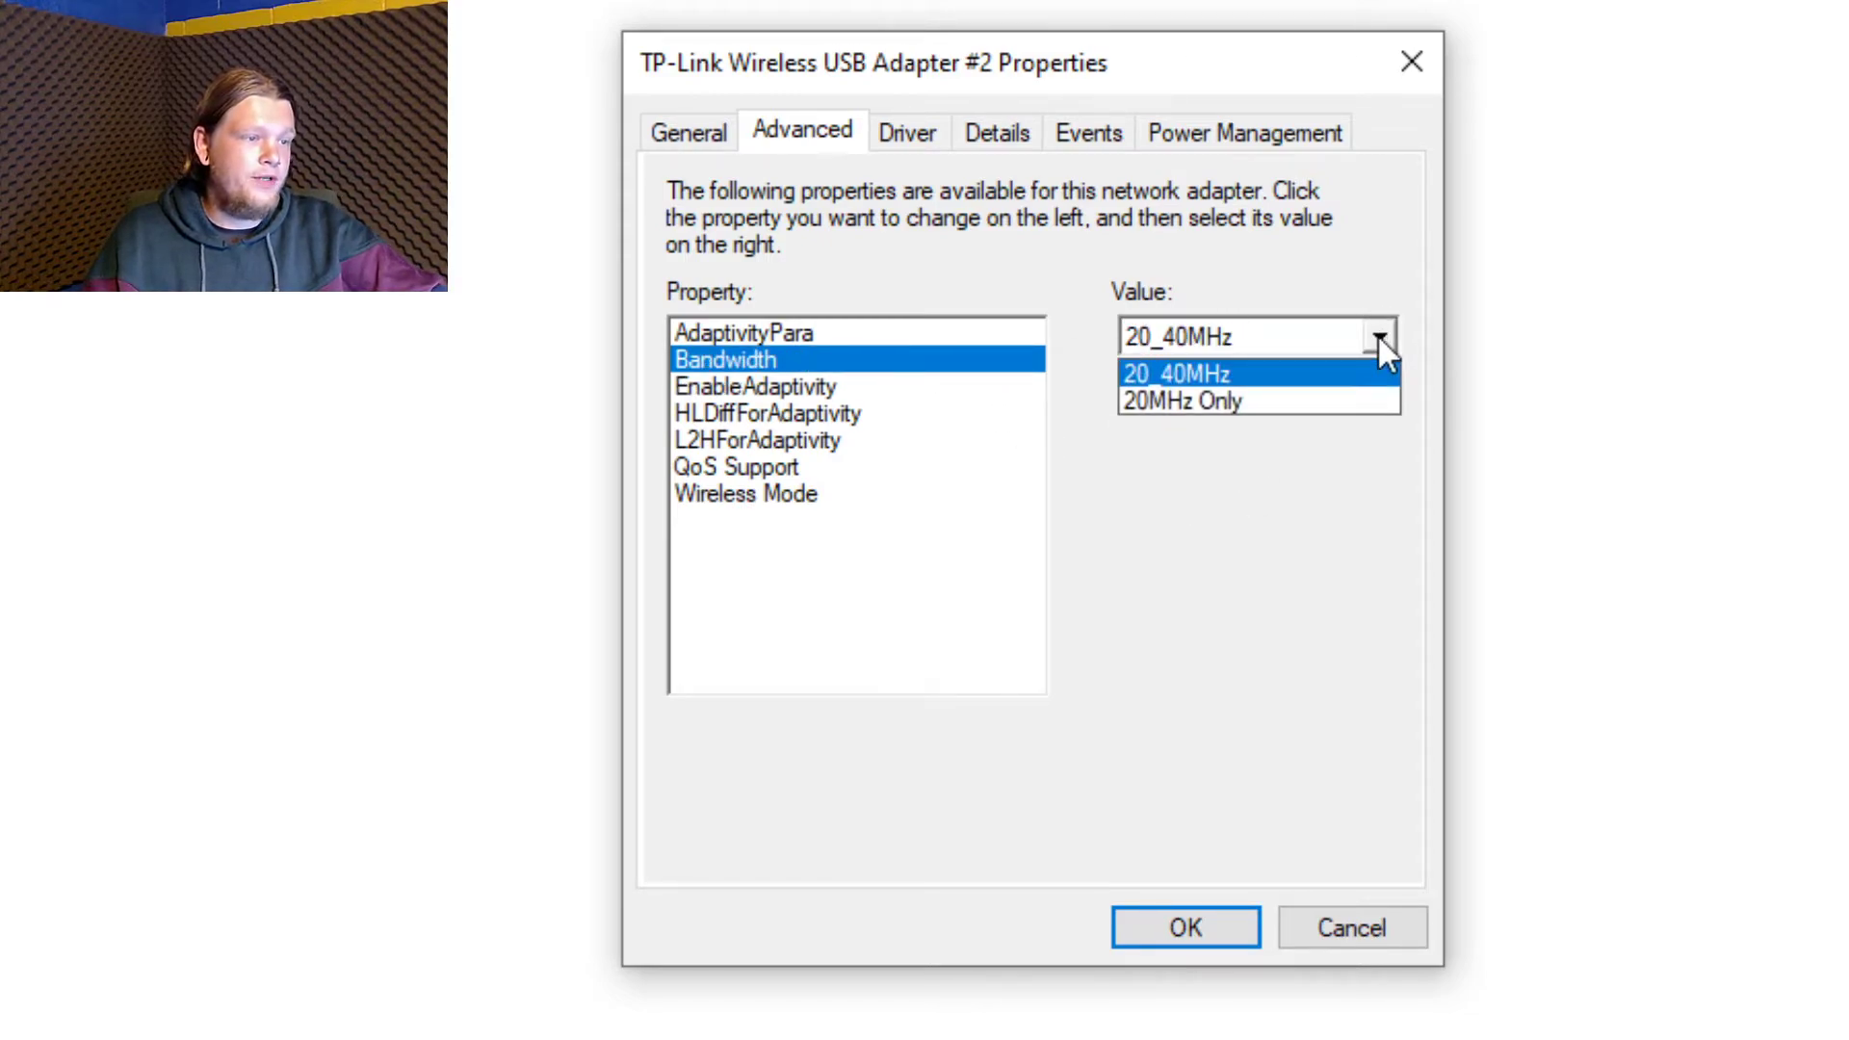
left_click(1378, 339)
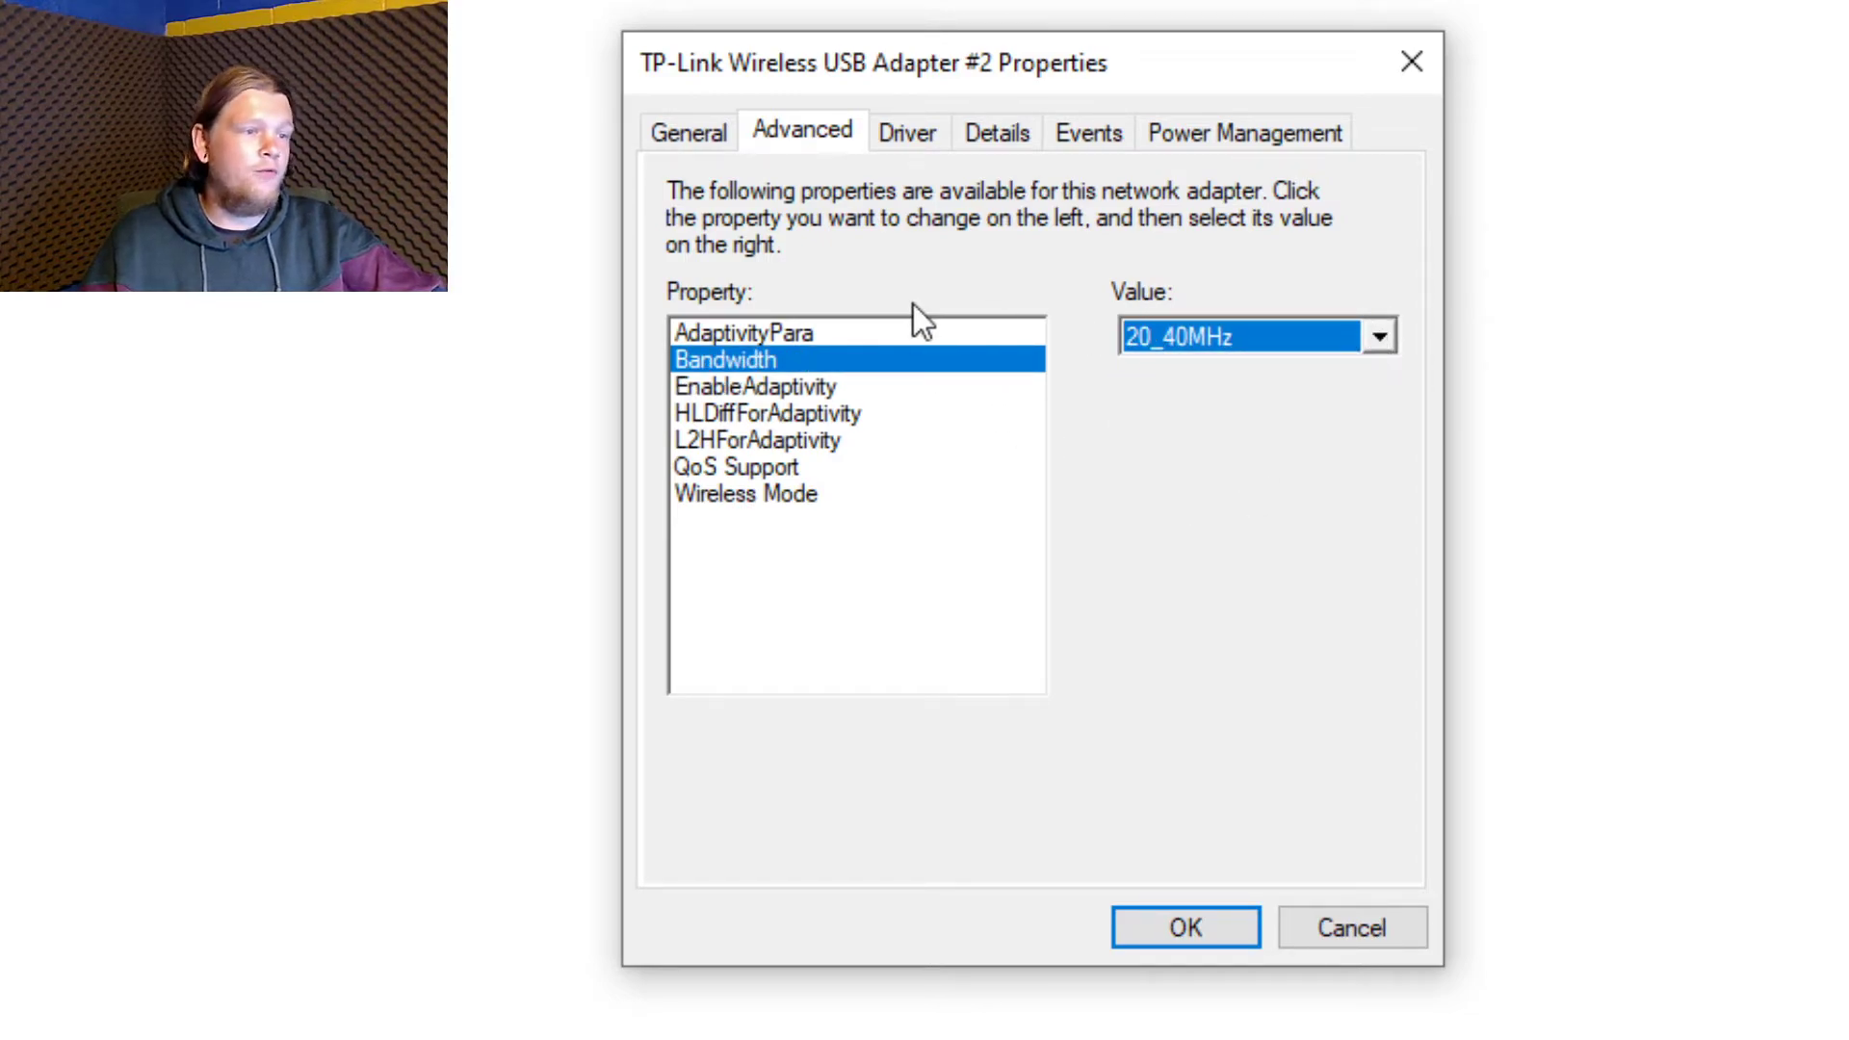
left_click(721, 332)
left_click(1378, 339)
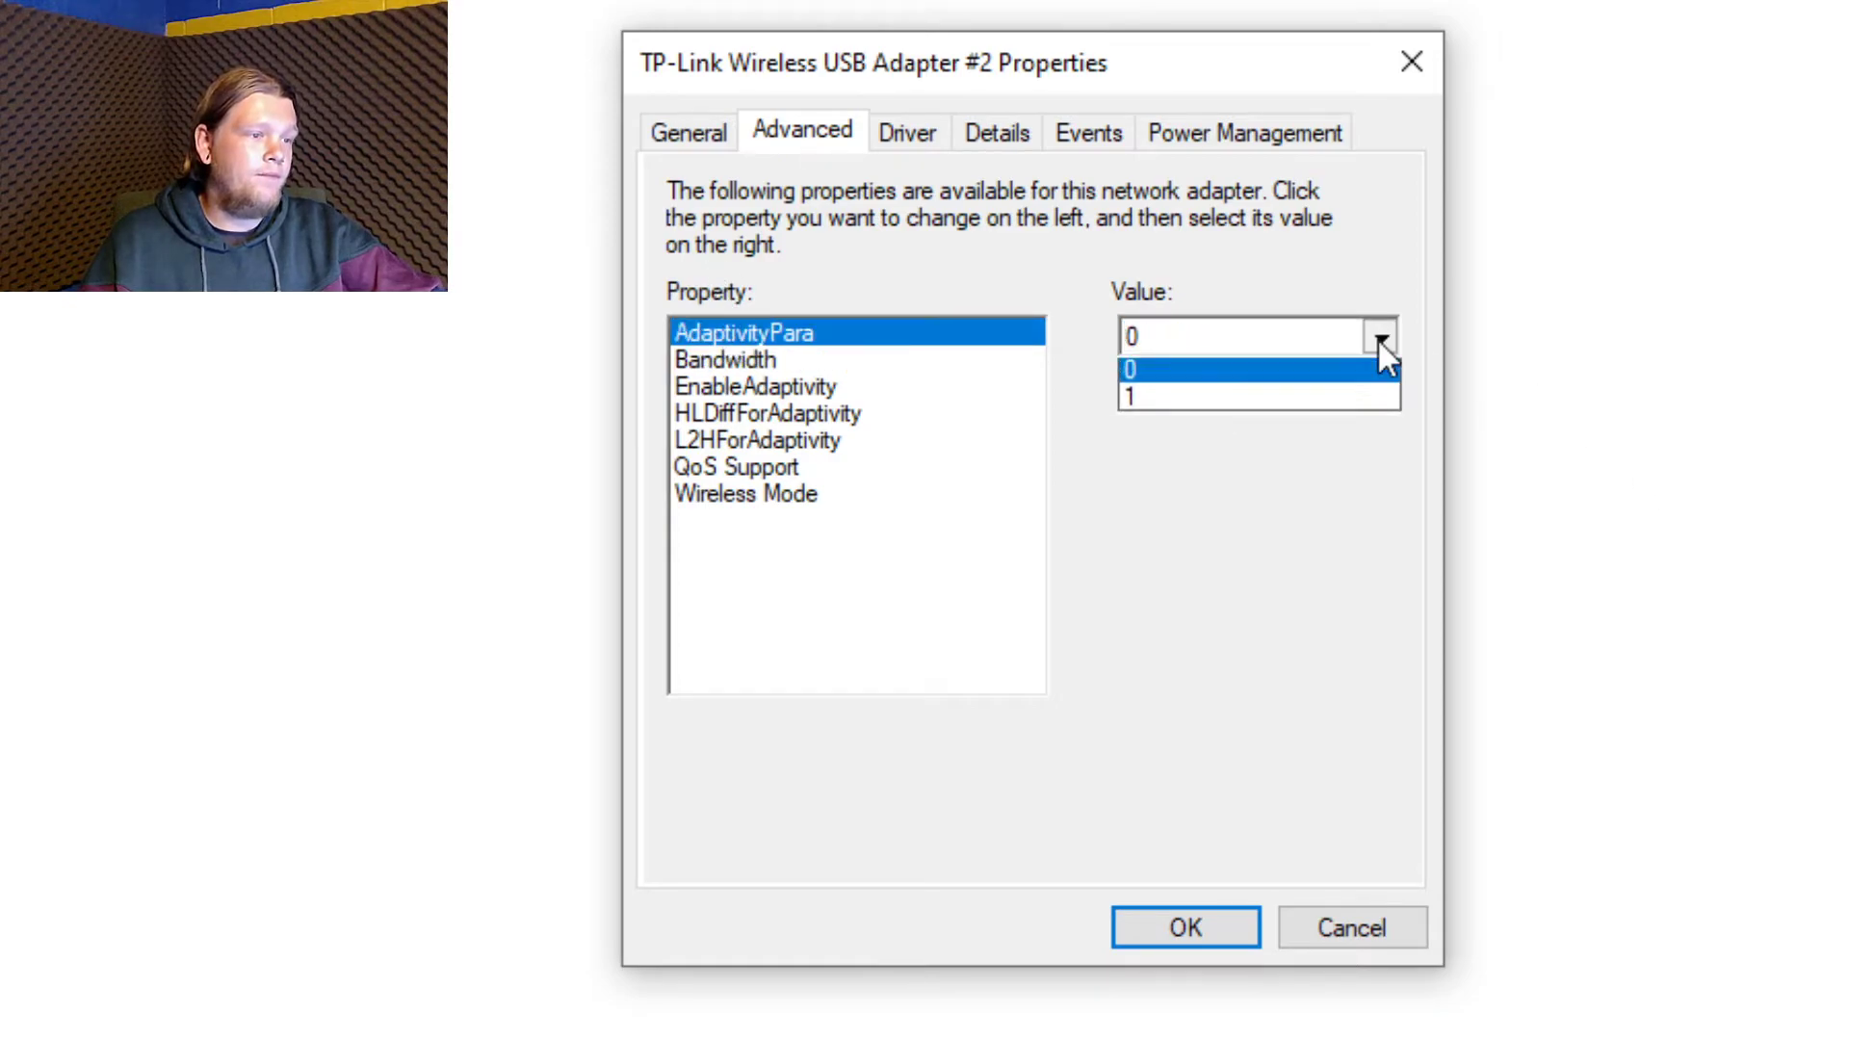
left_click(948, 614)
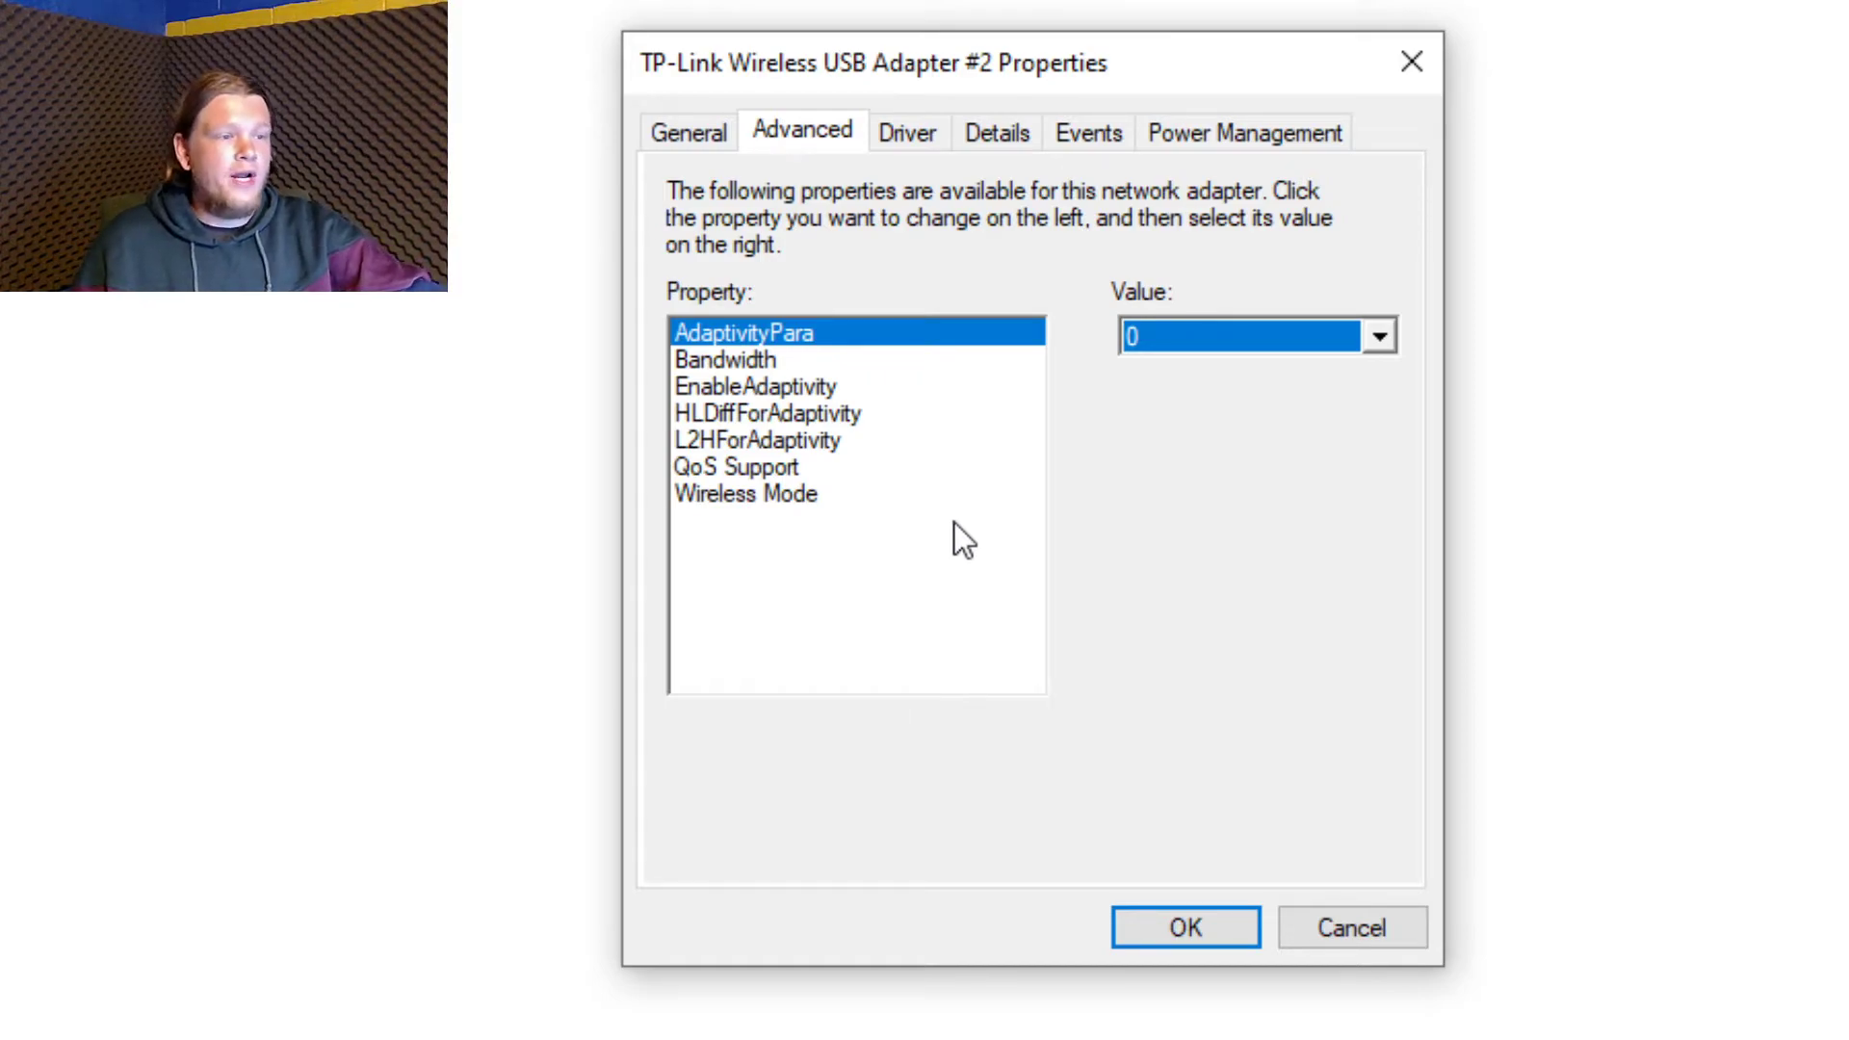
left_click(695, 128)
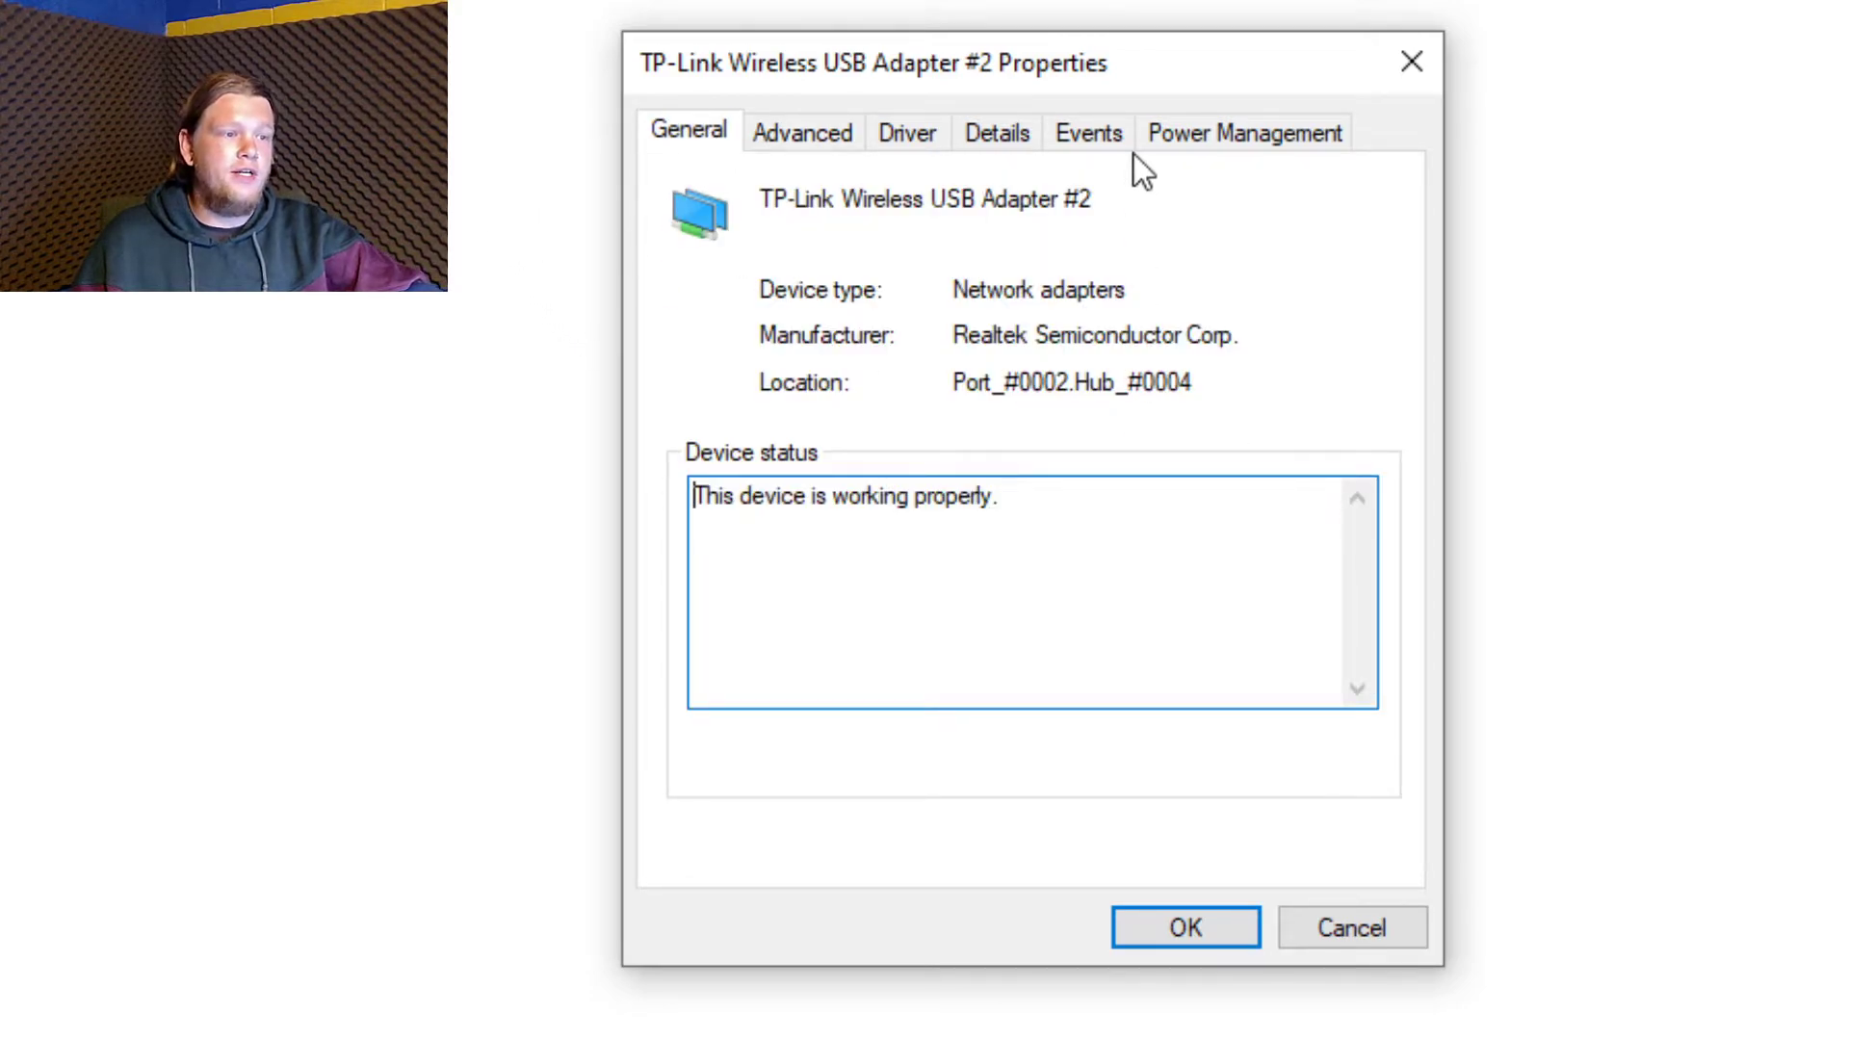
left_click(1427, 53)
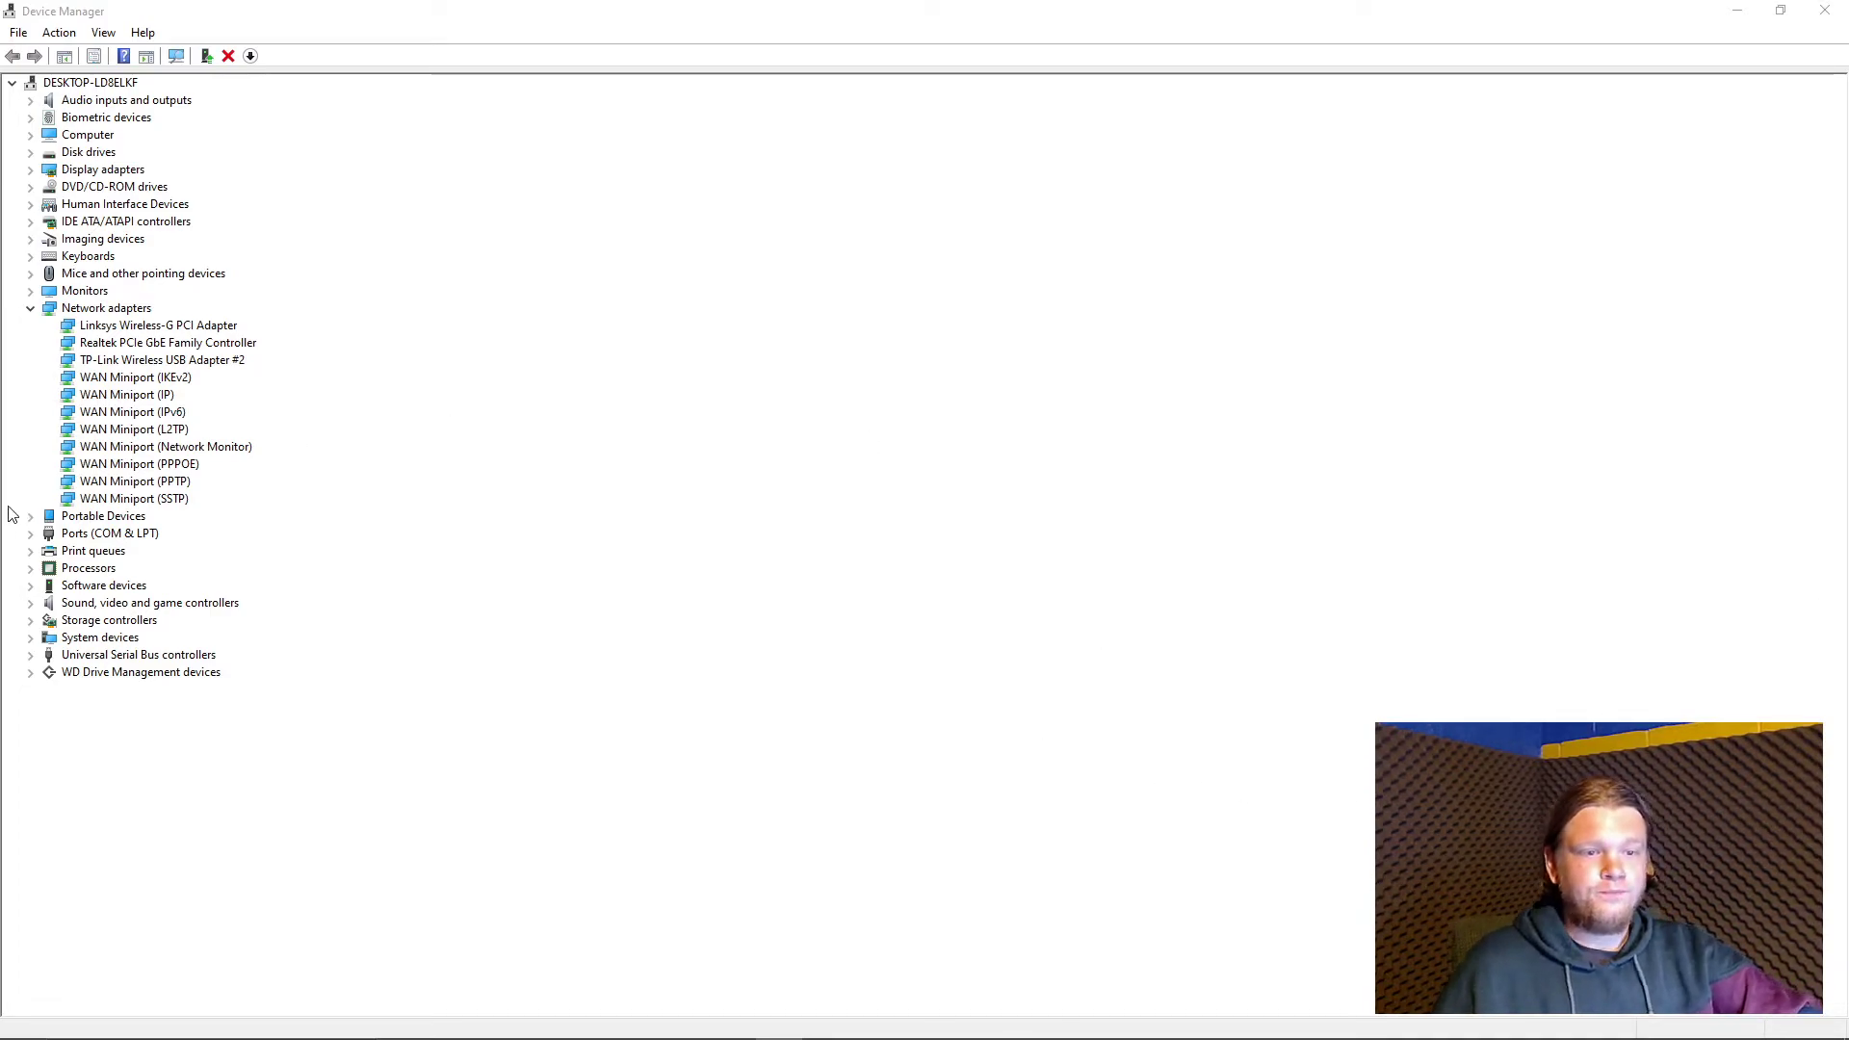
Reopen the properties of TP-Link Wireless USB Adapter #2, review its advanced, details, events and power management pages, and close them.
double_click(73, 359)
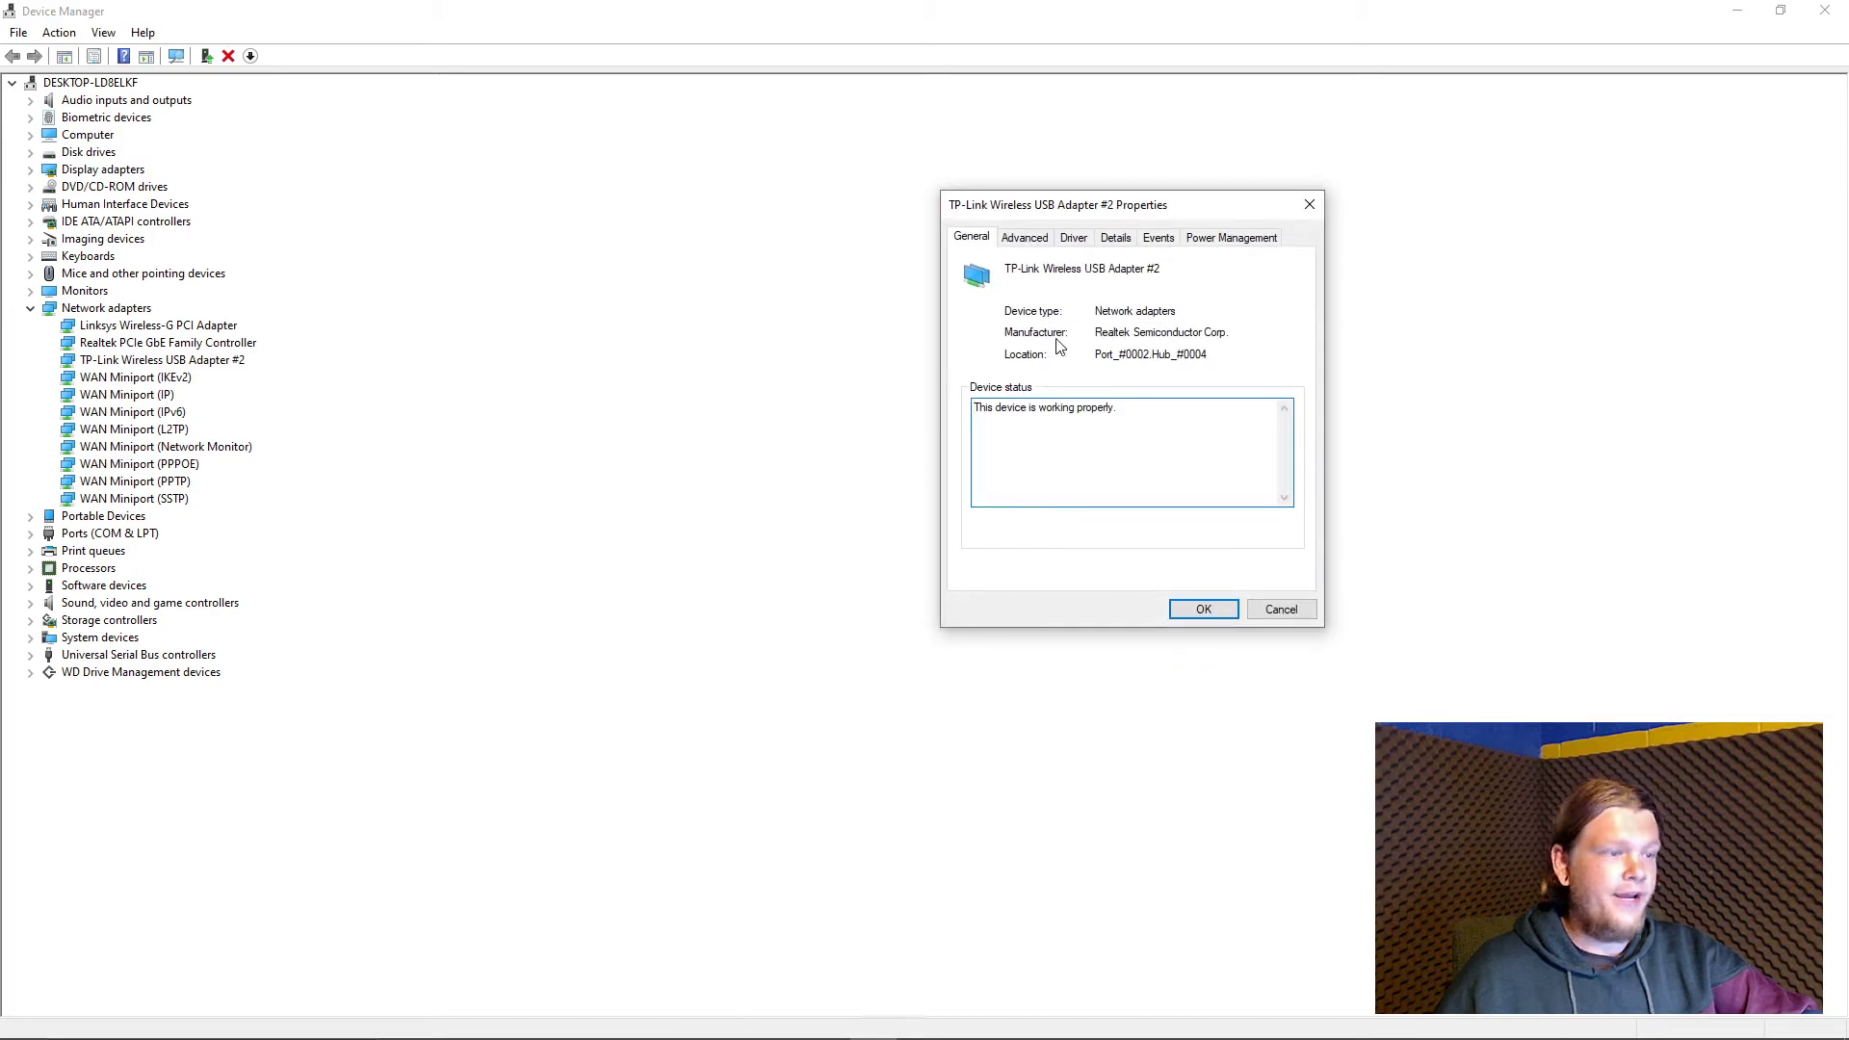
left_click(1025, 240)
left_click(1132, 249)
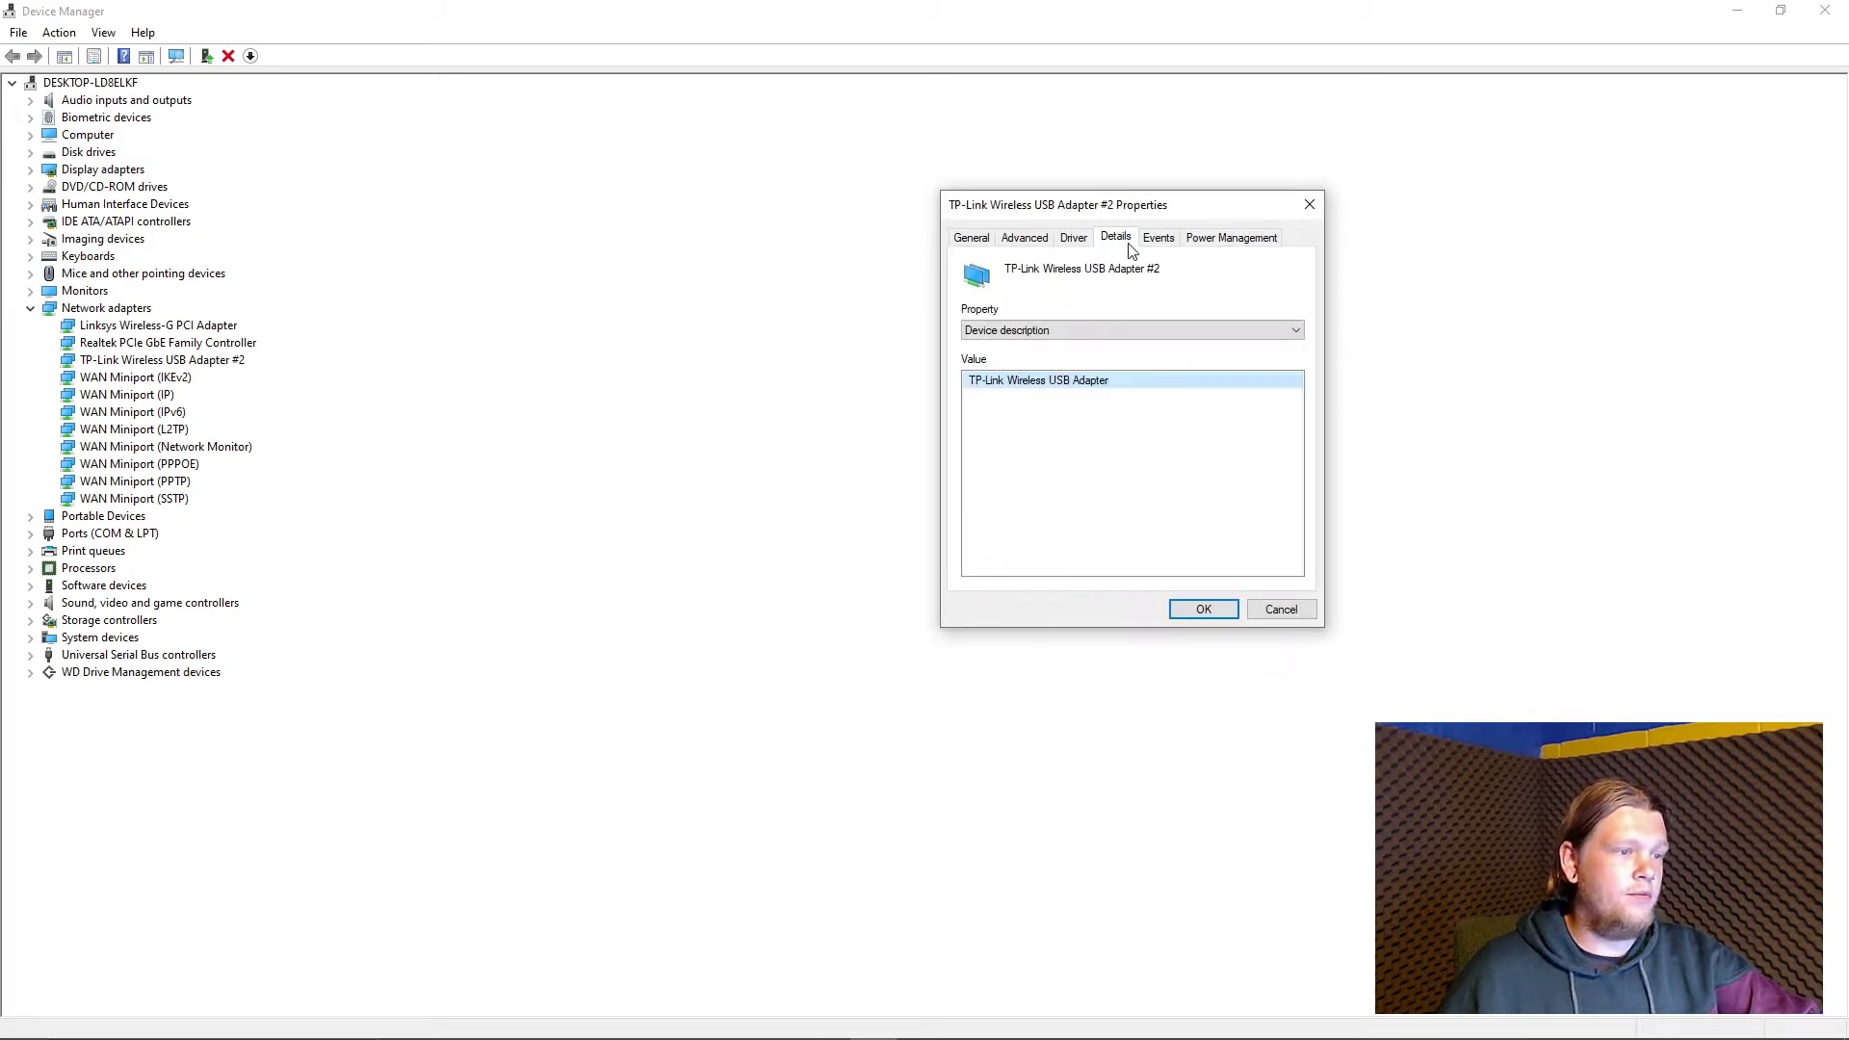
left_click(1161, 240)
left_click(1198, 247)
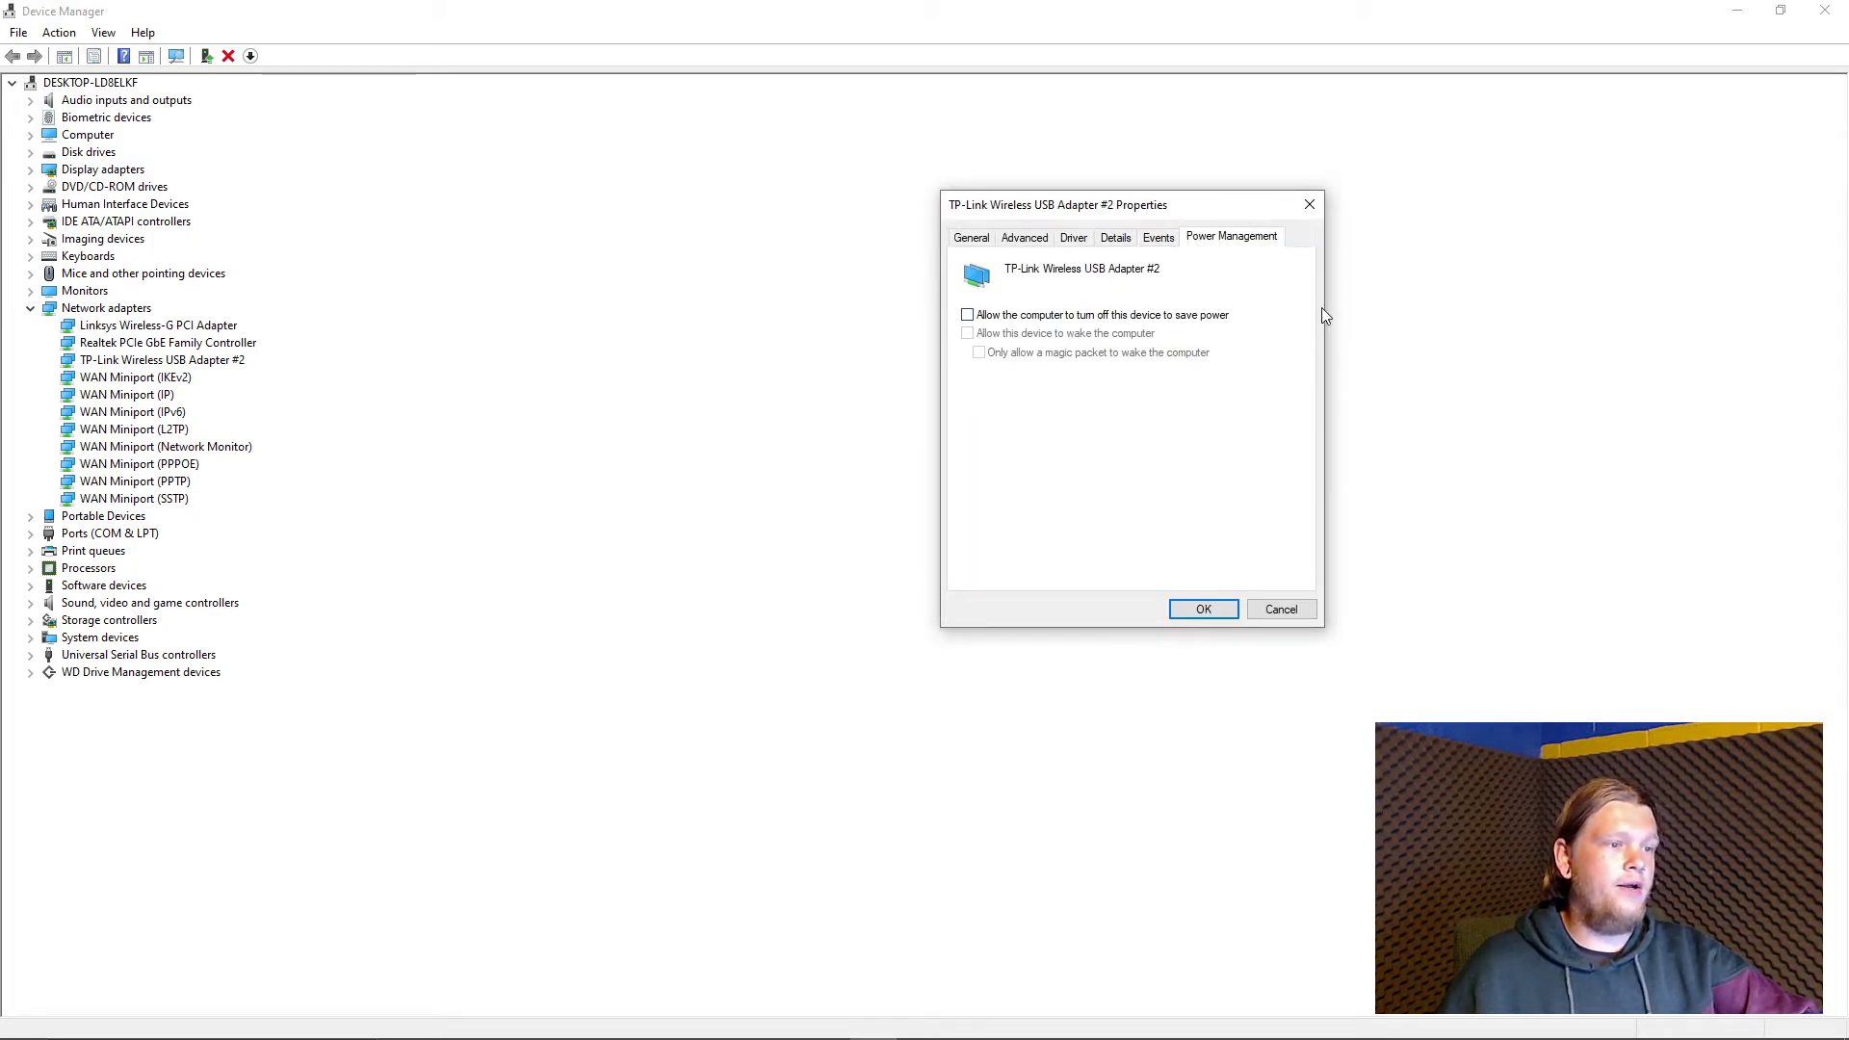
left_click(1310, 205)
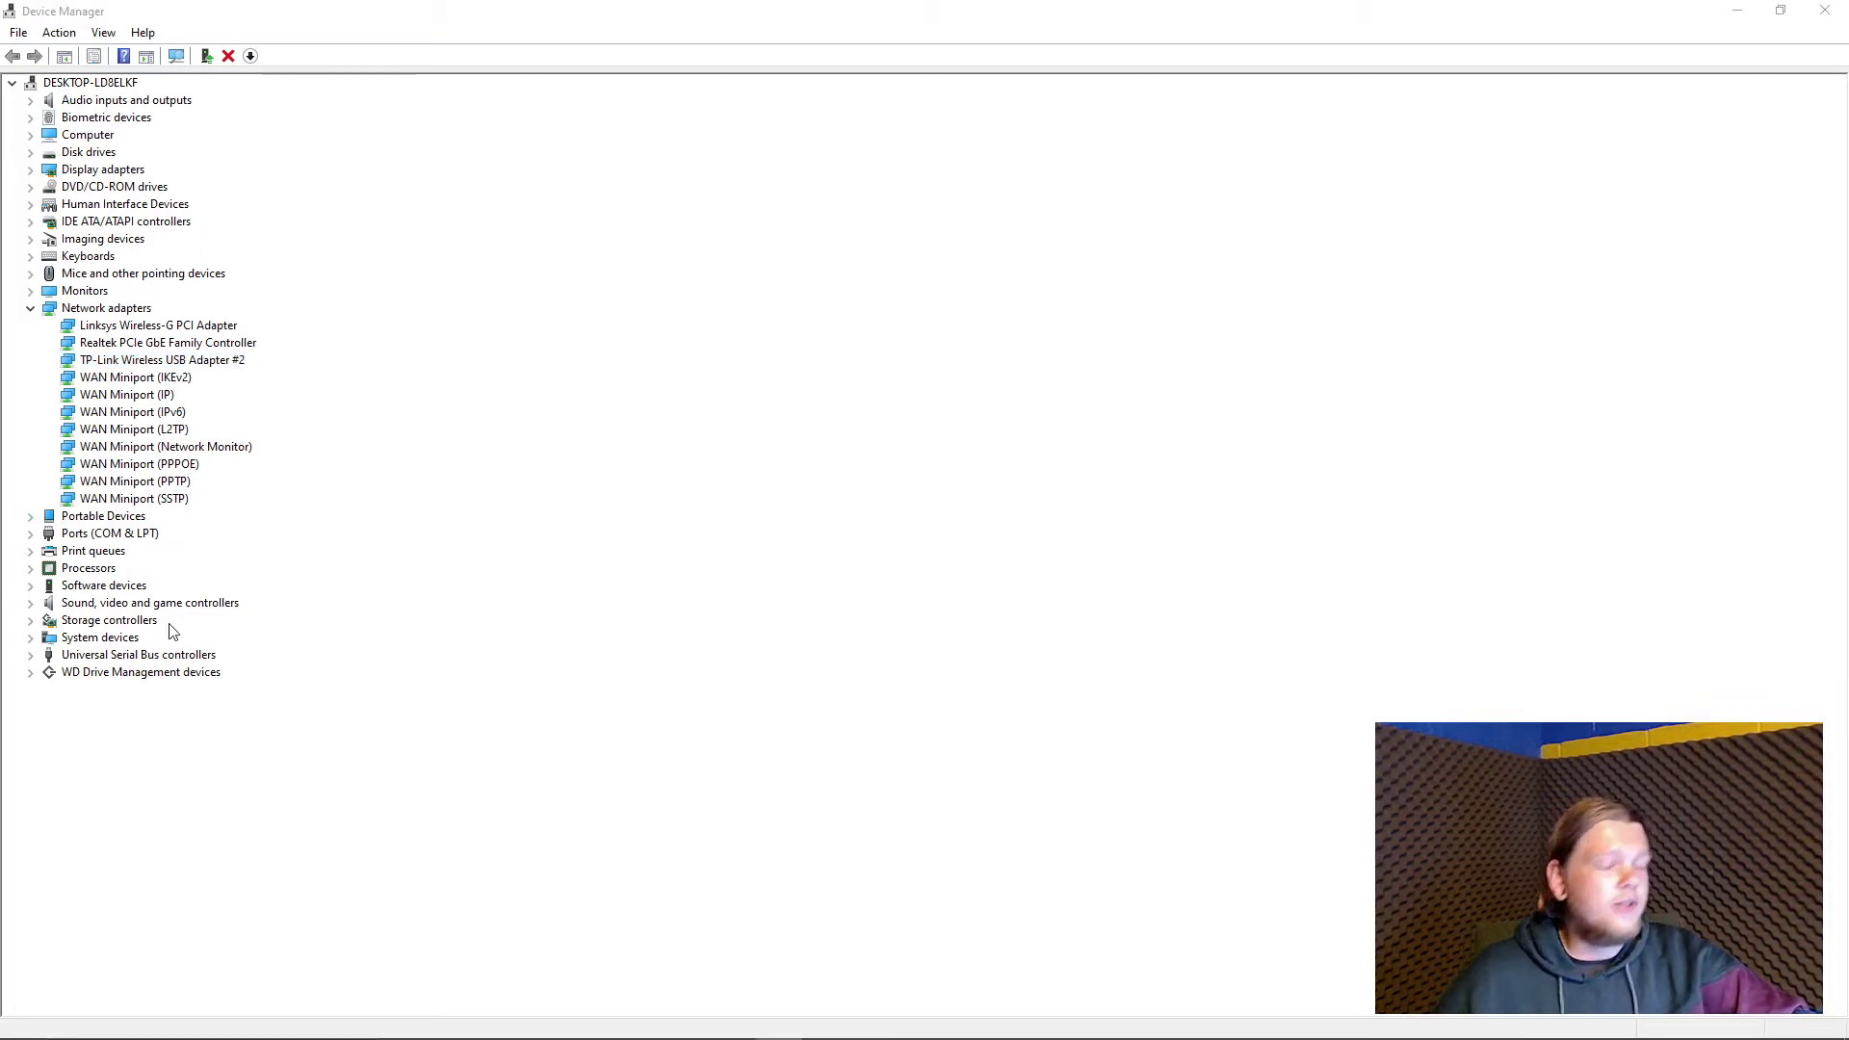
Expand the Portable Devices category to view its devices and collapse it again.
left_click(128, 519)
double_click(128, 519)
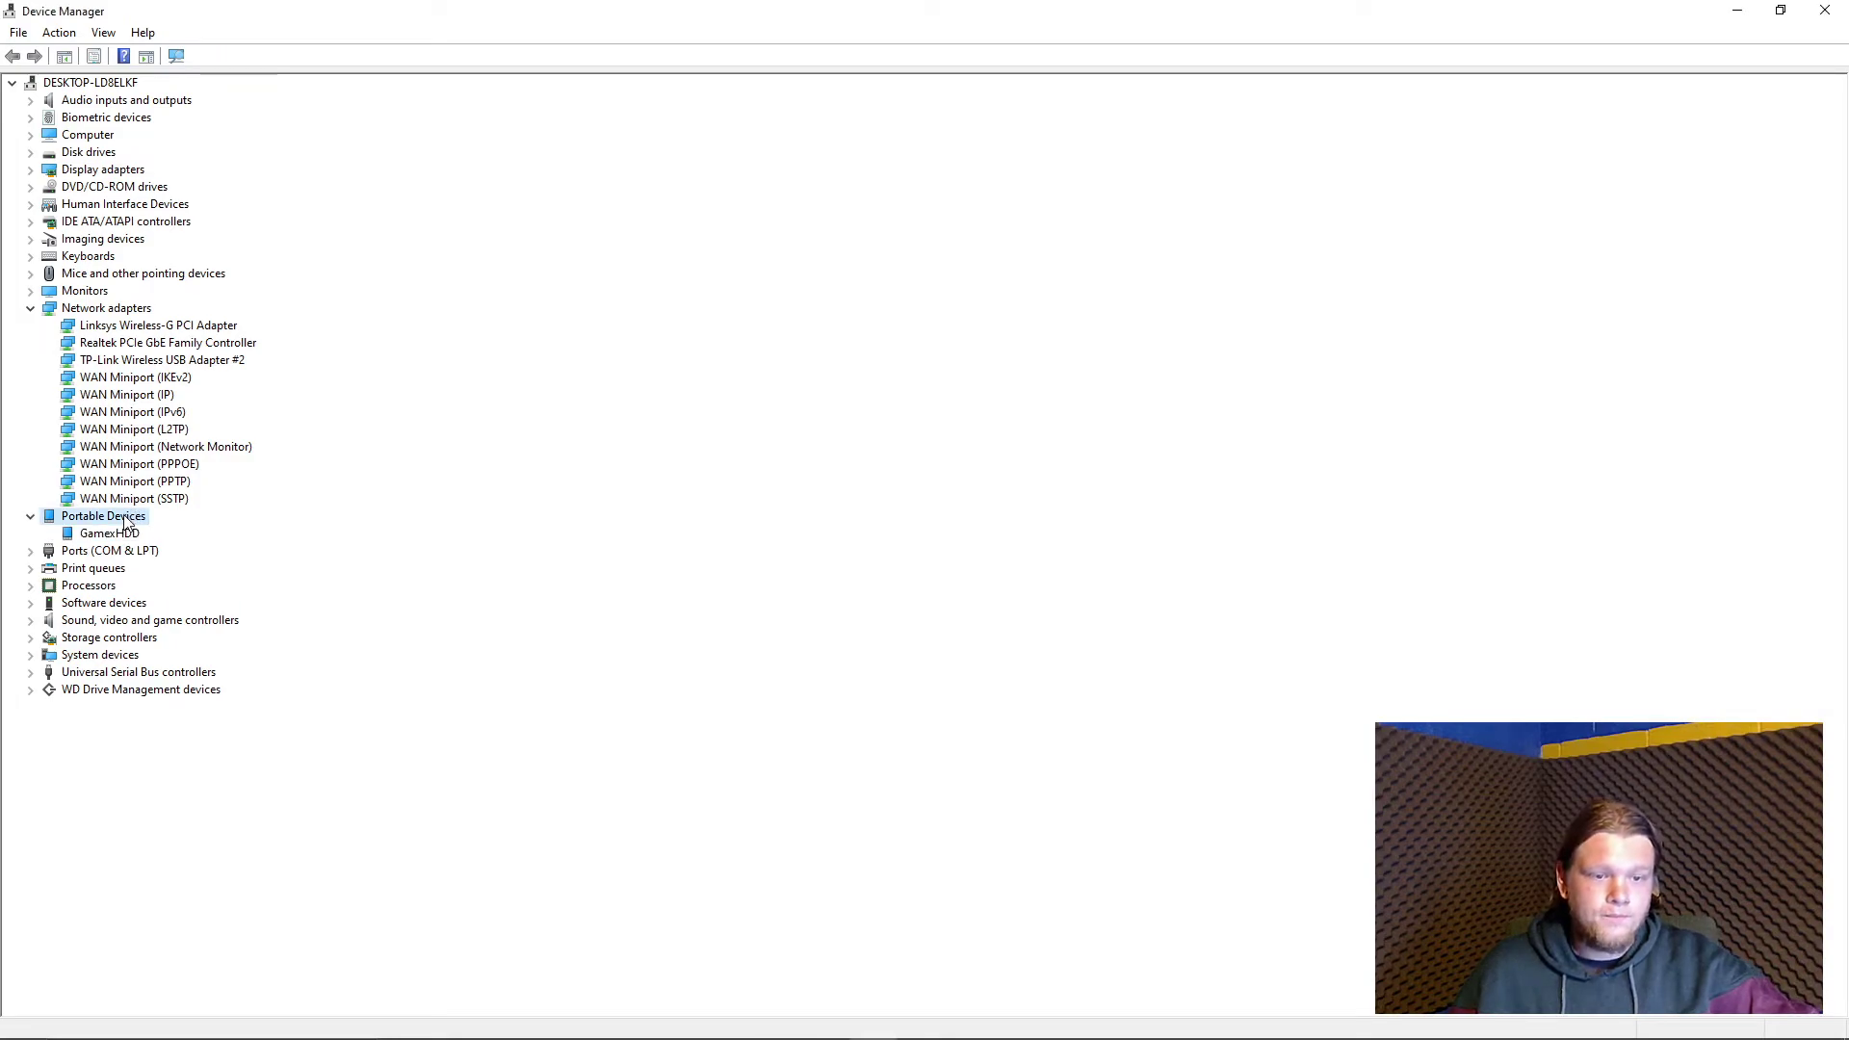
double_click(123, 520)
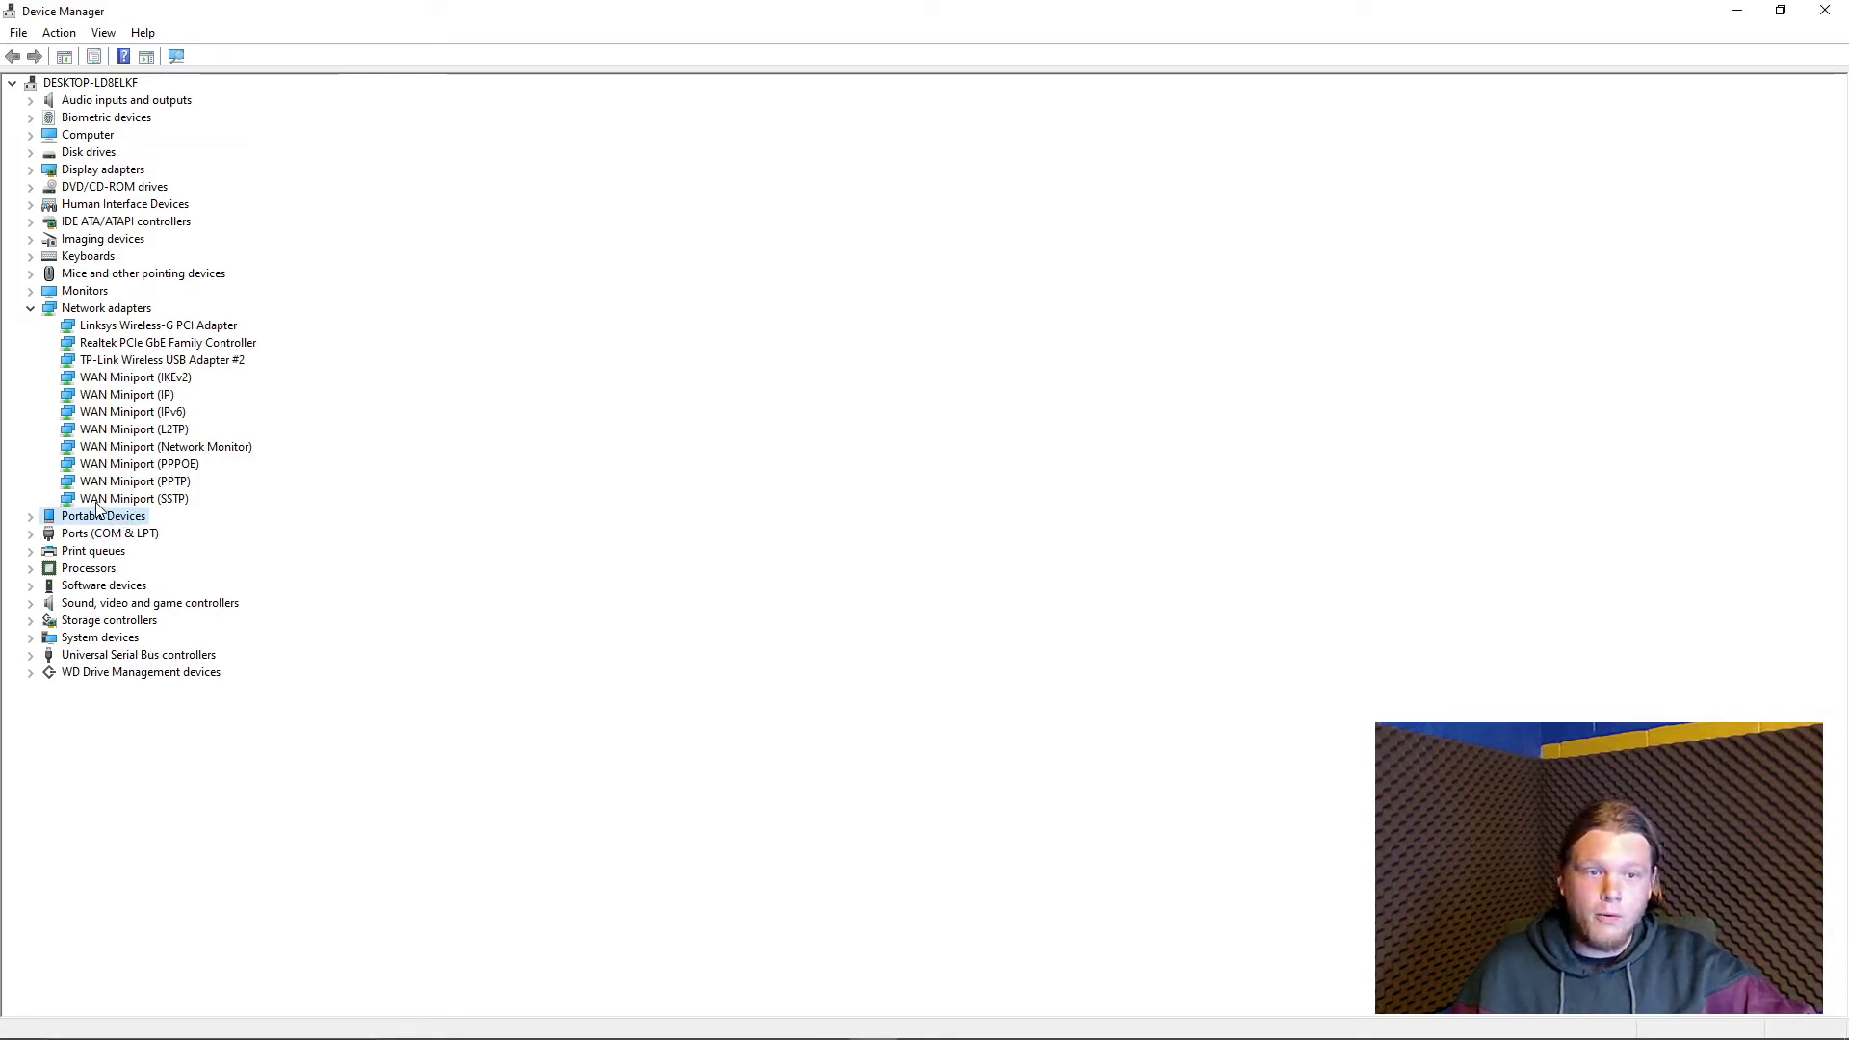
Review the Linksys Wireless-G PCI Adapter's general, power management, details, driver and resources properties, and close them without changes.
left_click(94, 328)
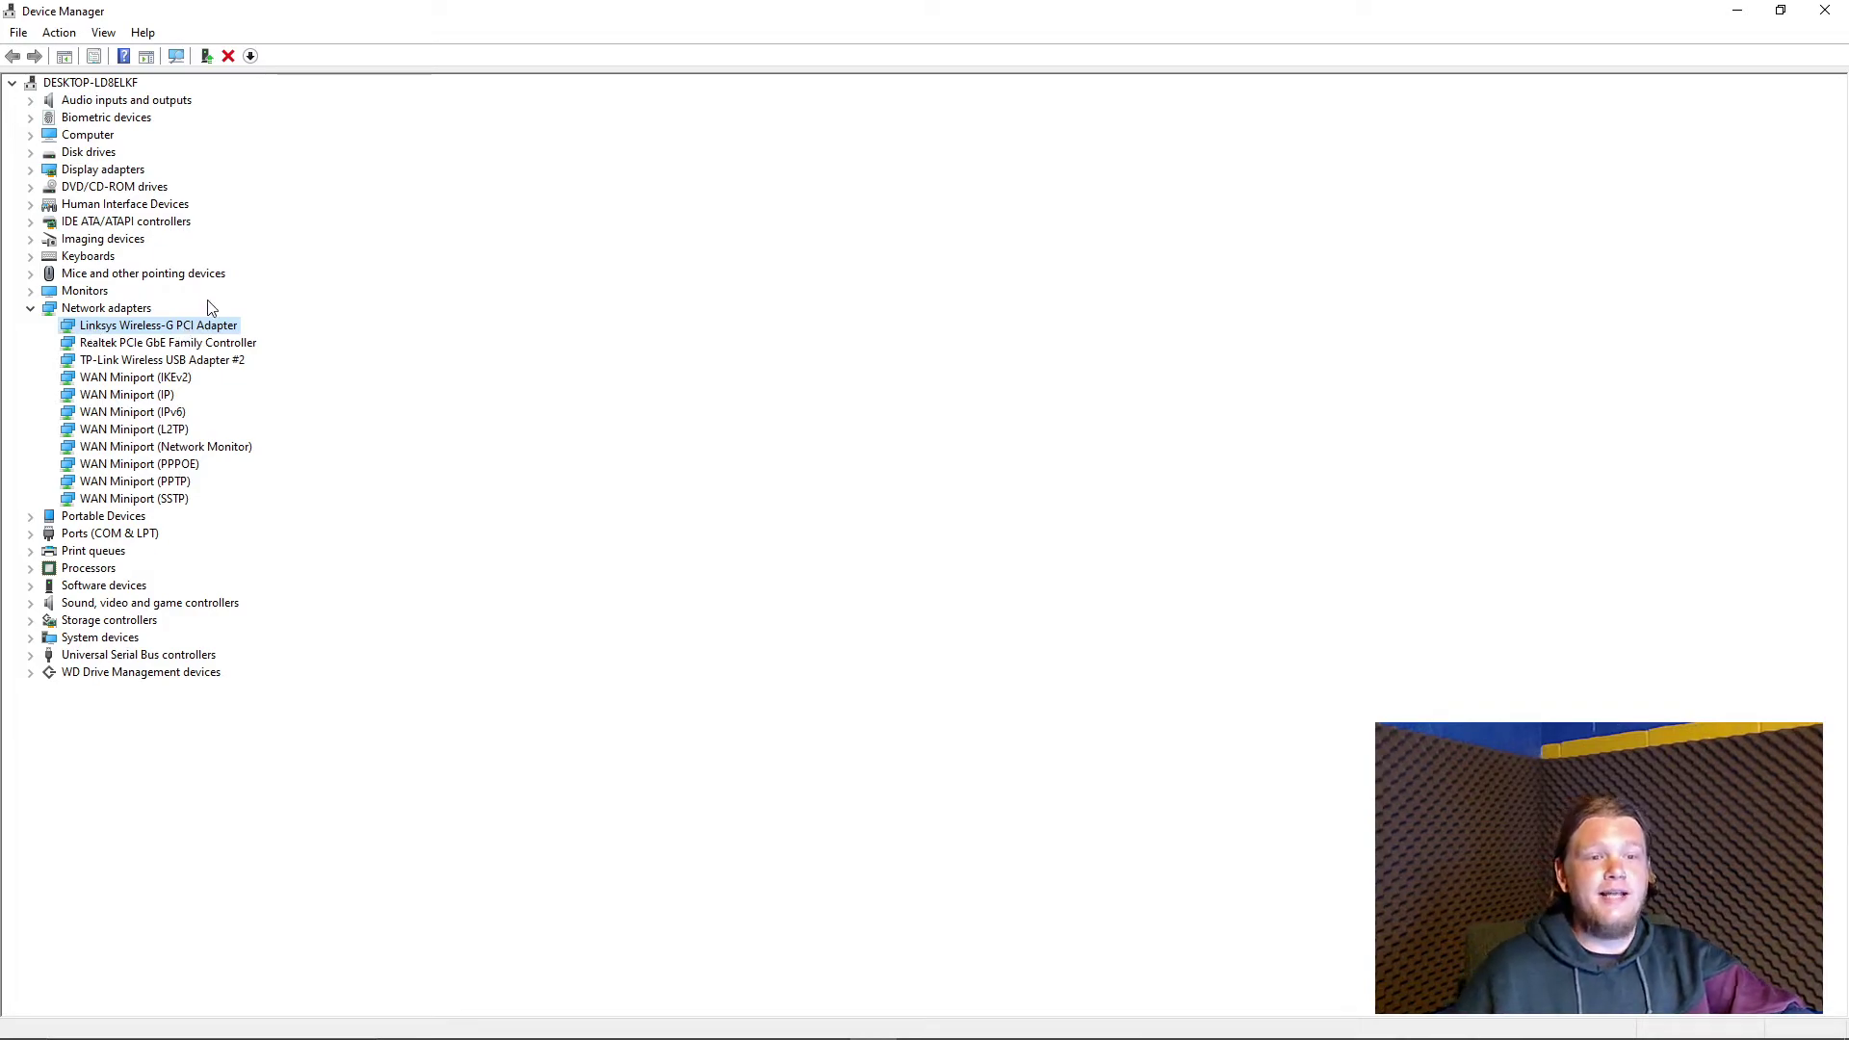
double_click(89, 330)
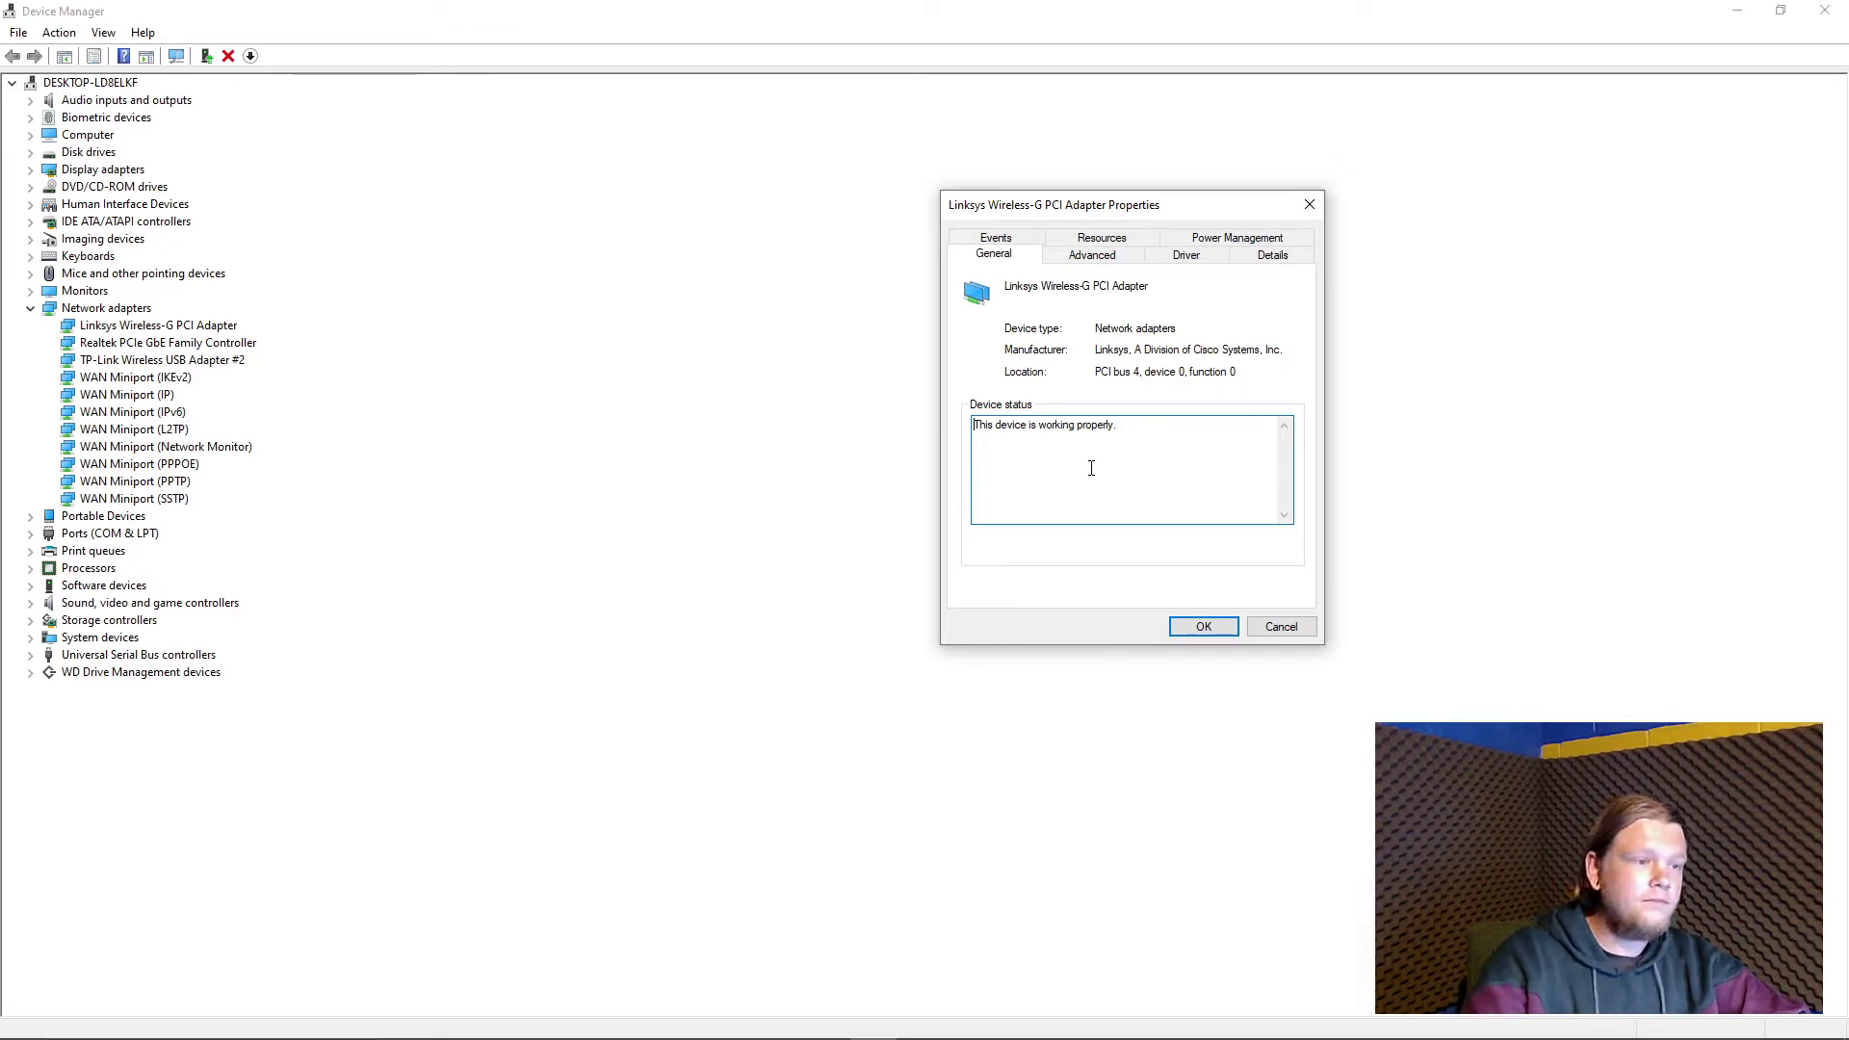
left_click(1255, 240)
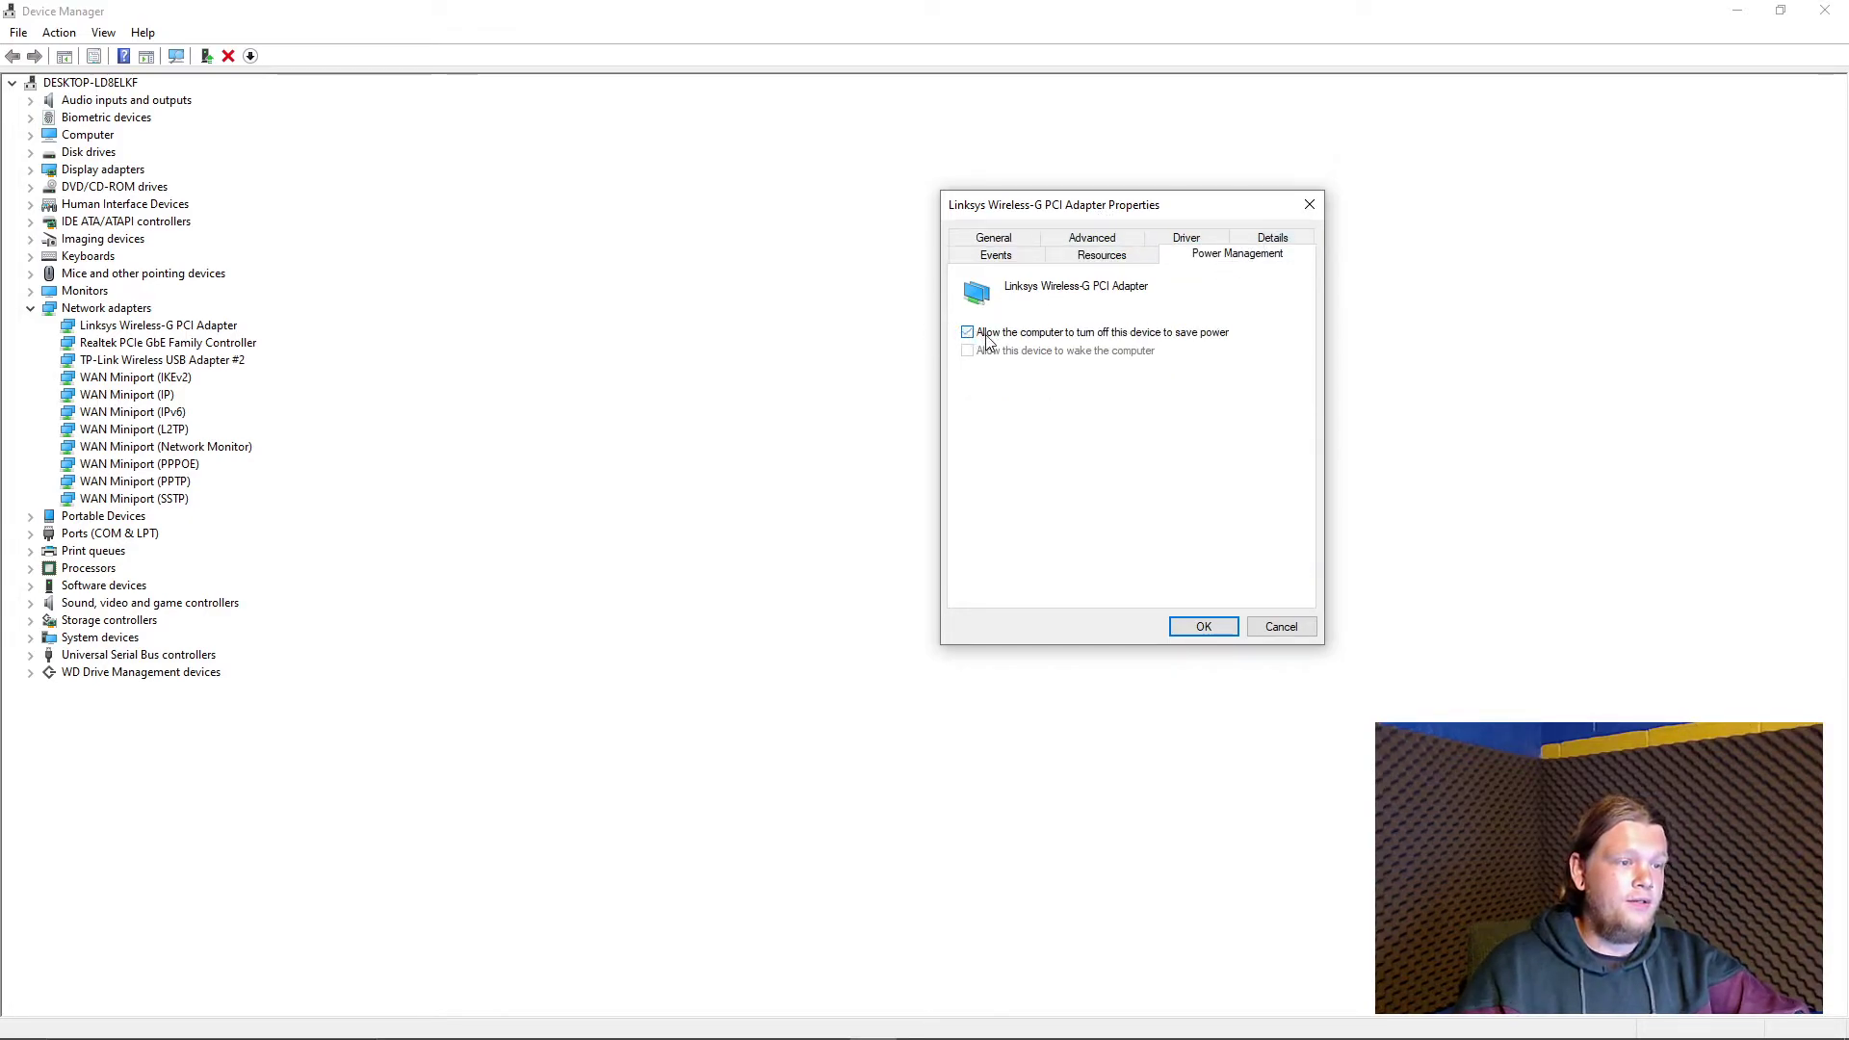
left_click(1260, 241)
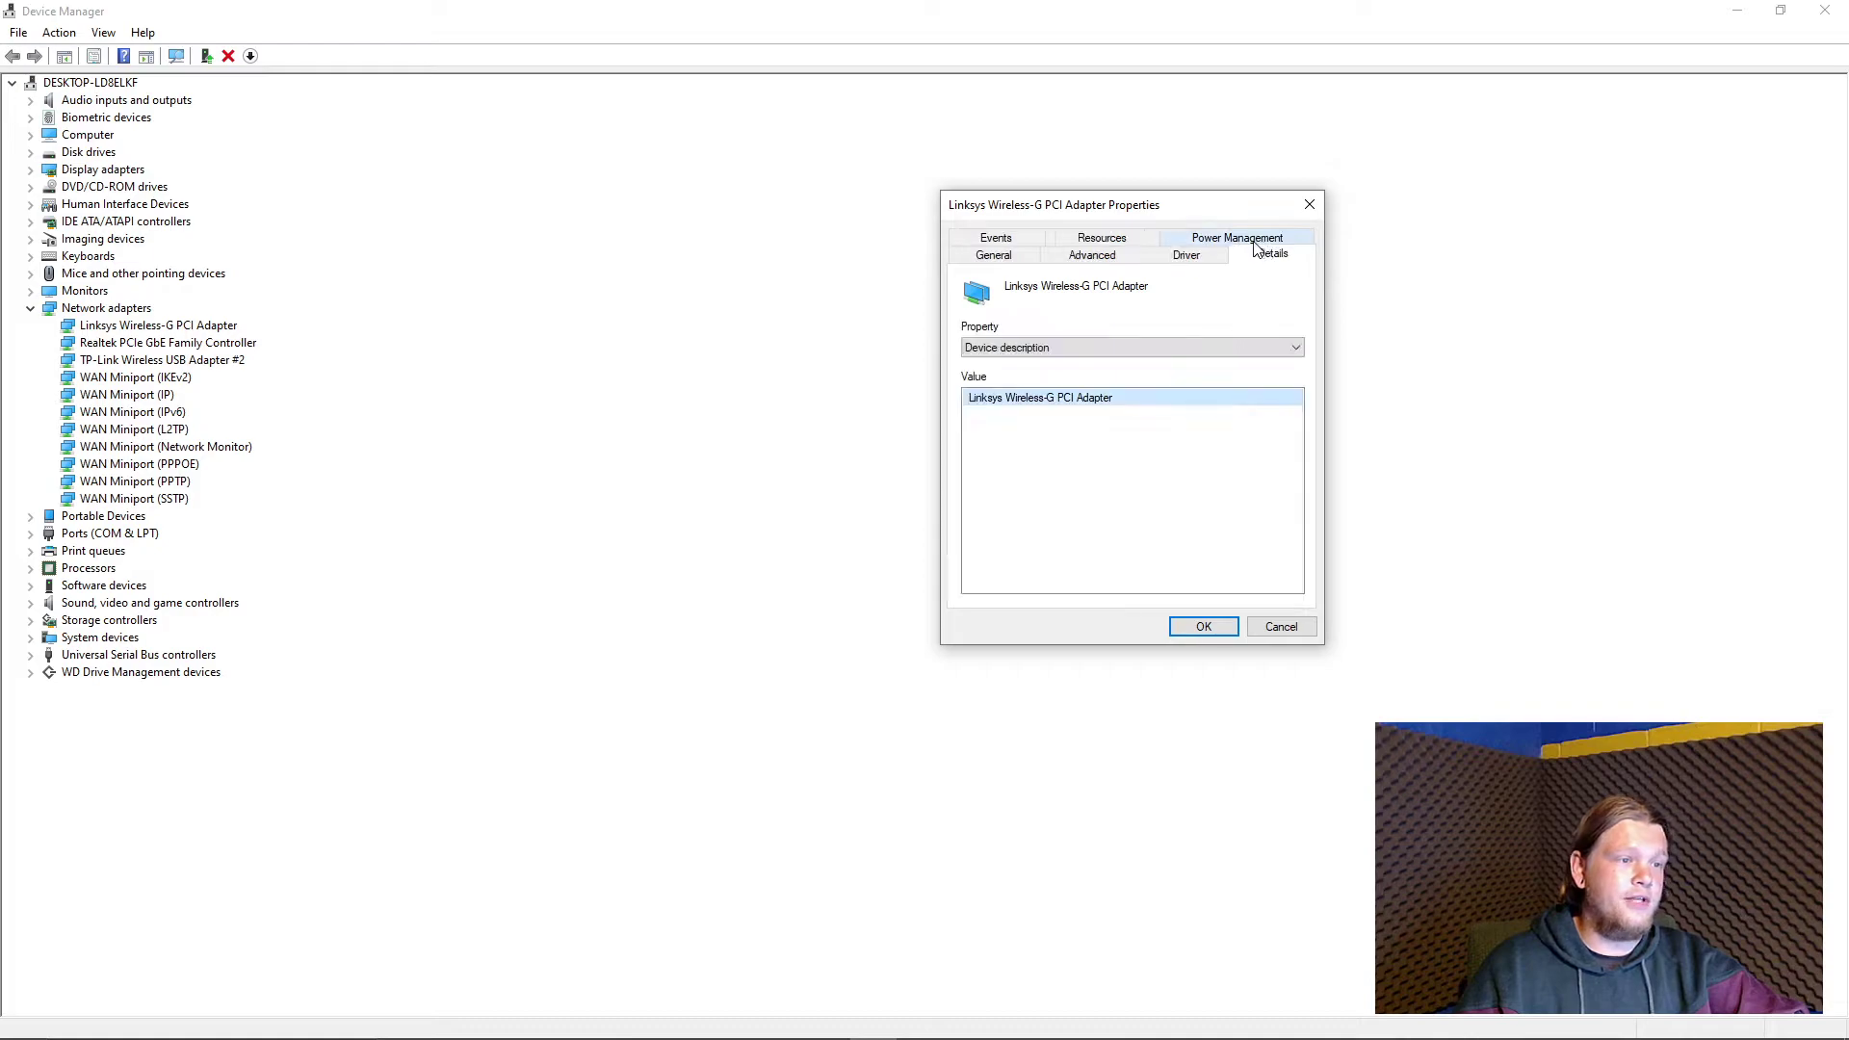
left_click(1210, 241)
left_click(1191, 241)
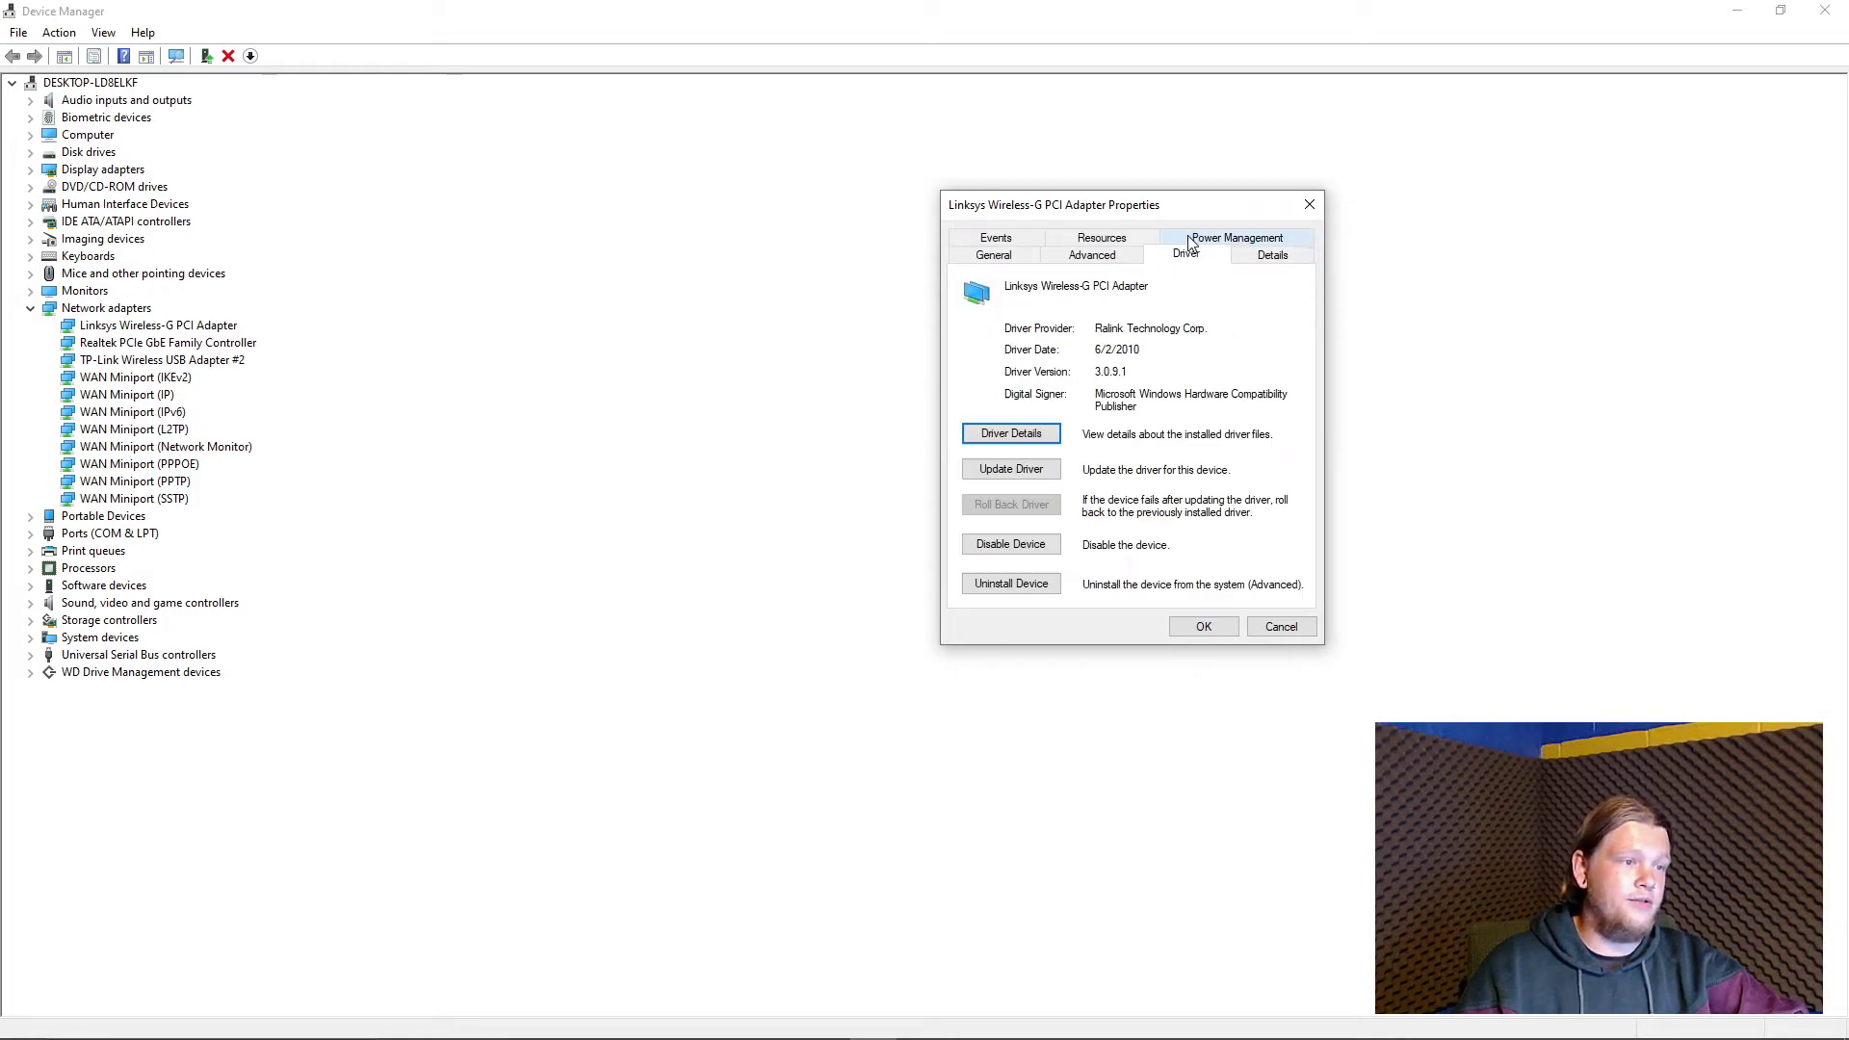
left_click(1098, 253)
left_click(1103, 241)
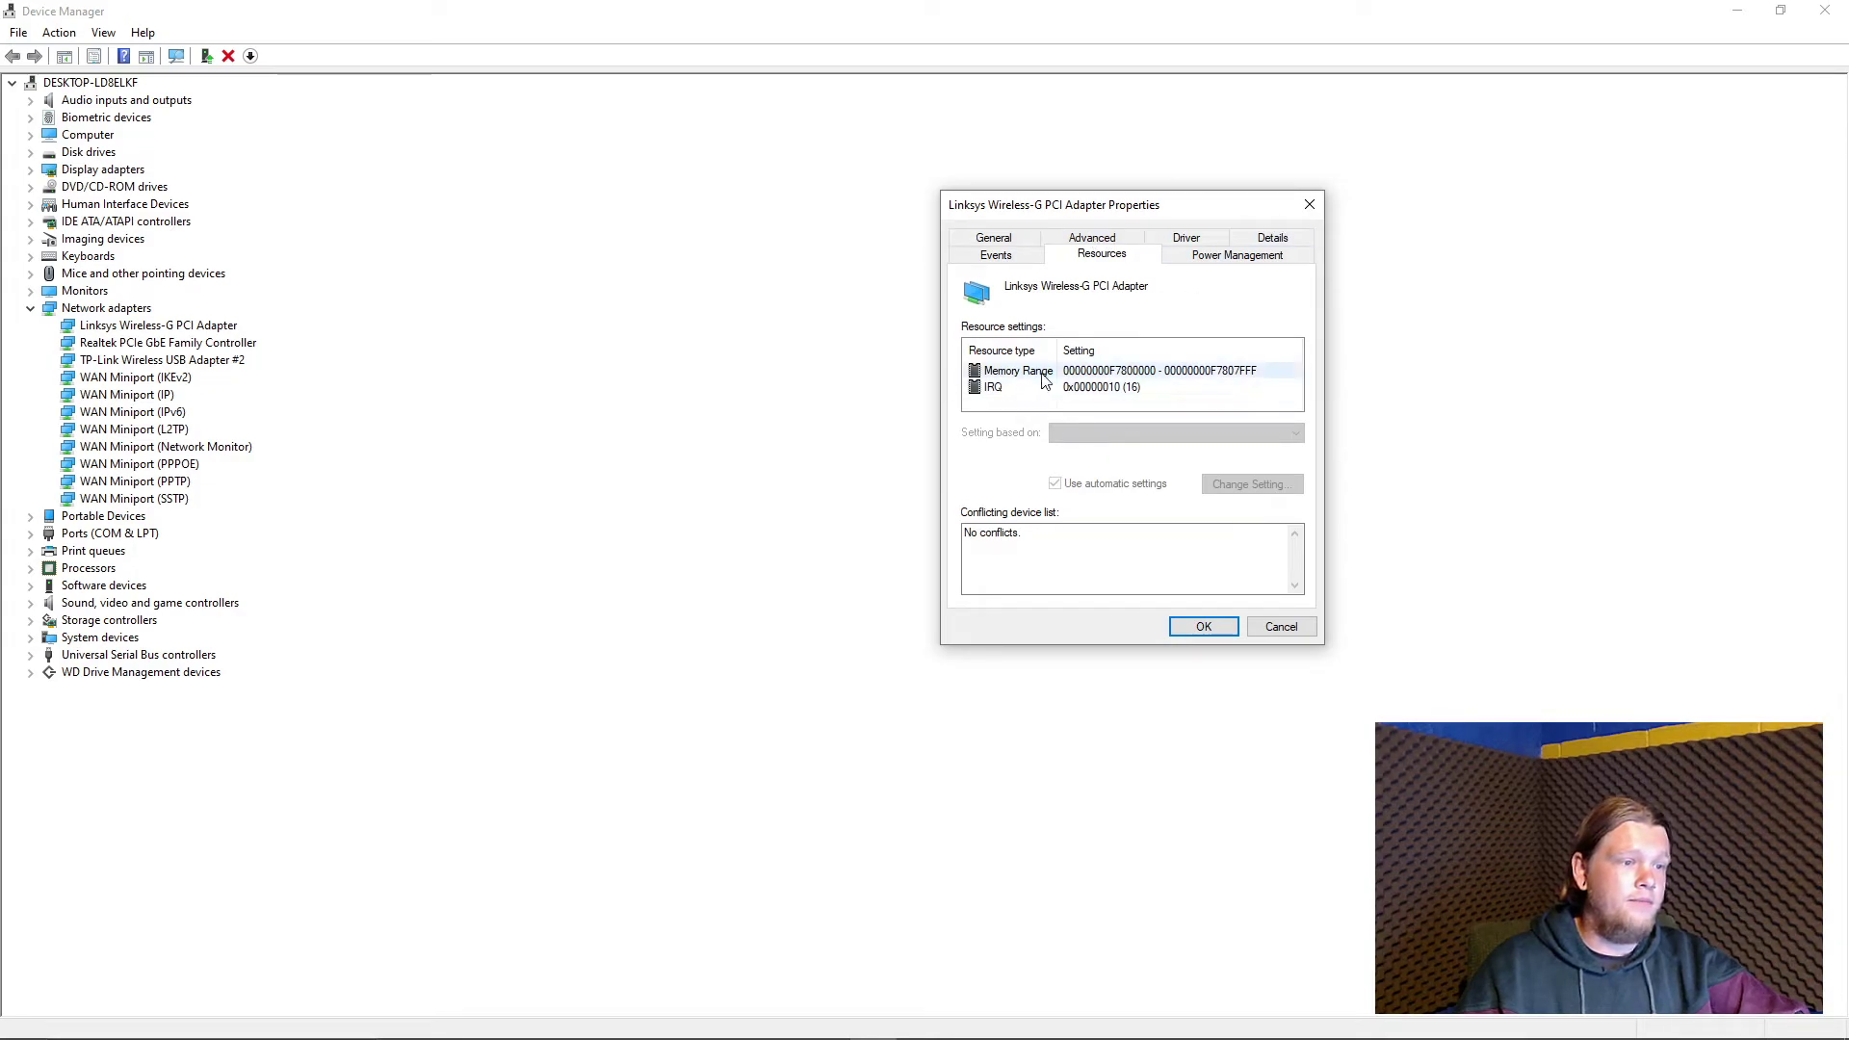
left_click(1310, 204)
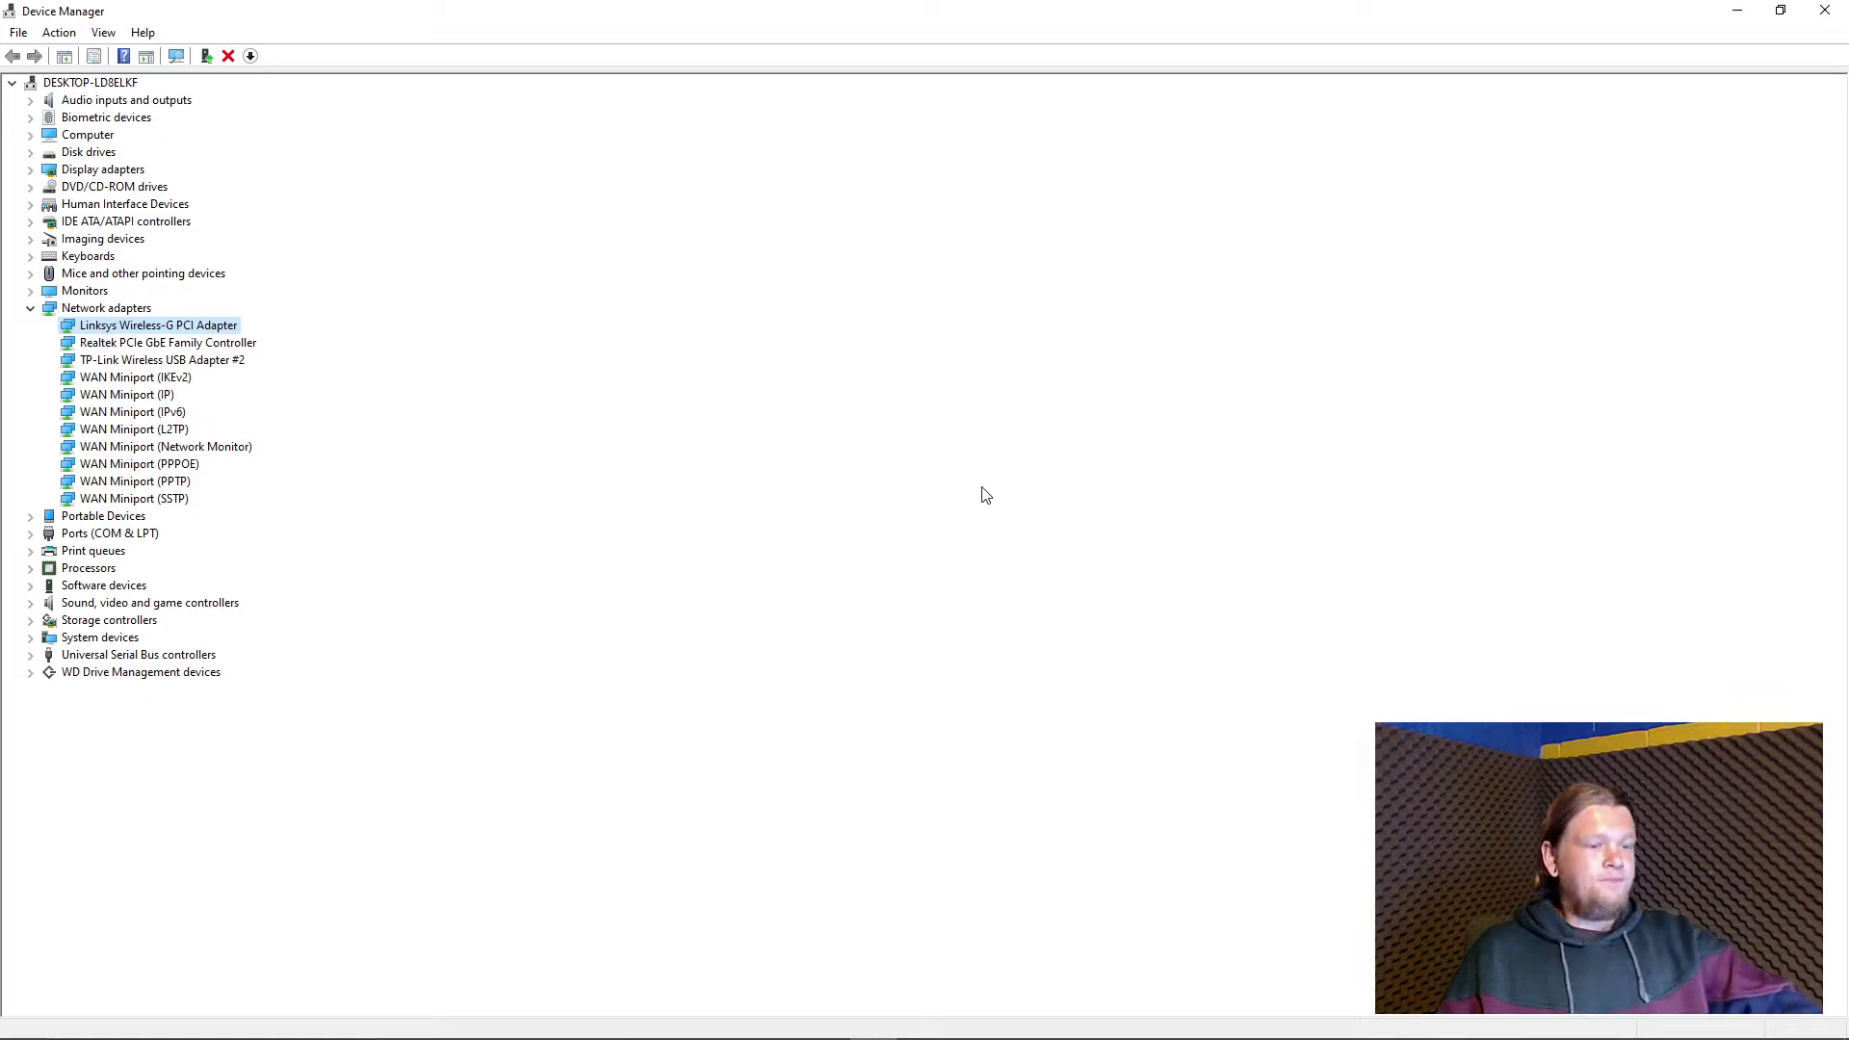
Bring up the open administrator Command Prompt window and close it.
mouse_move(983, 1038)
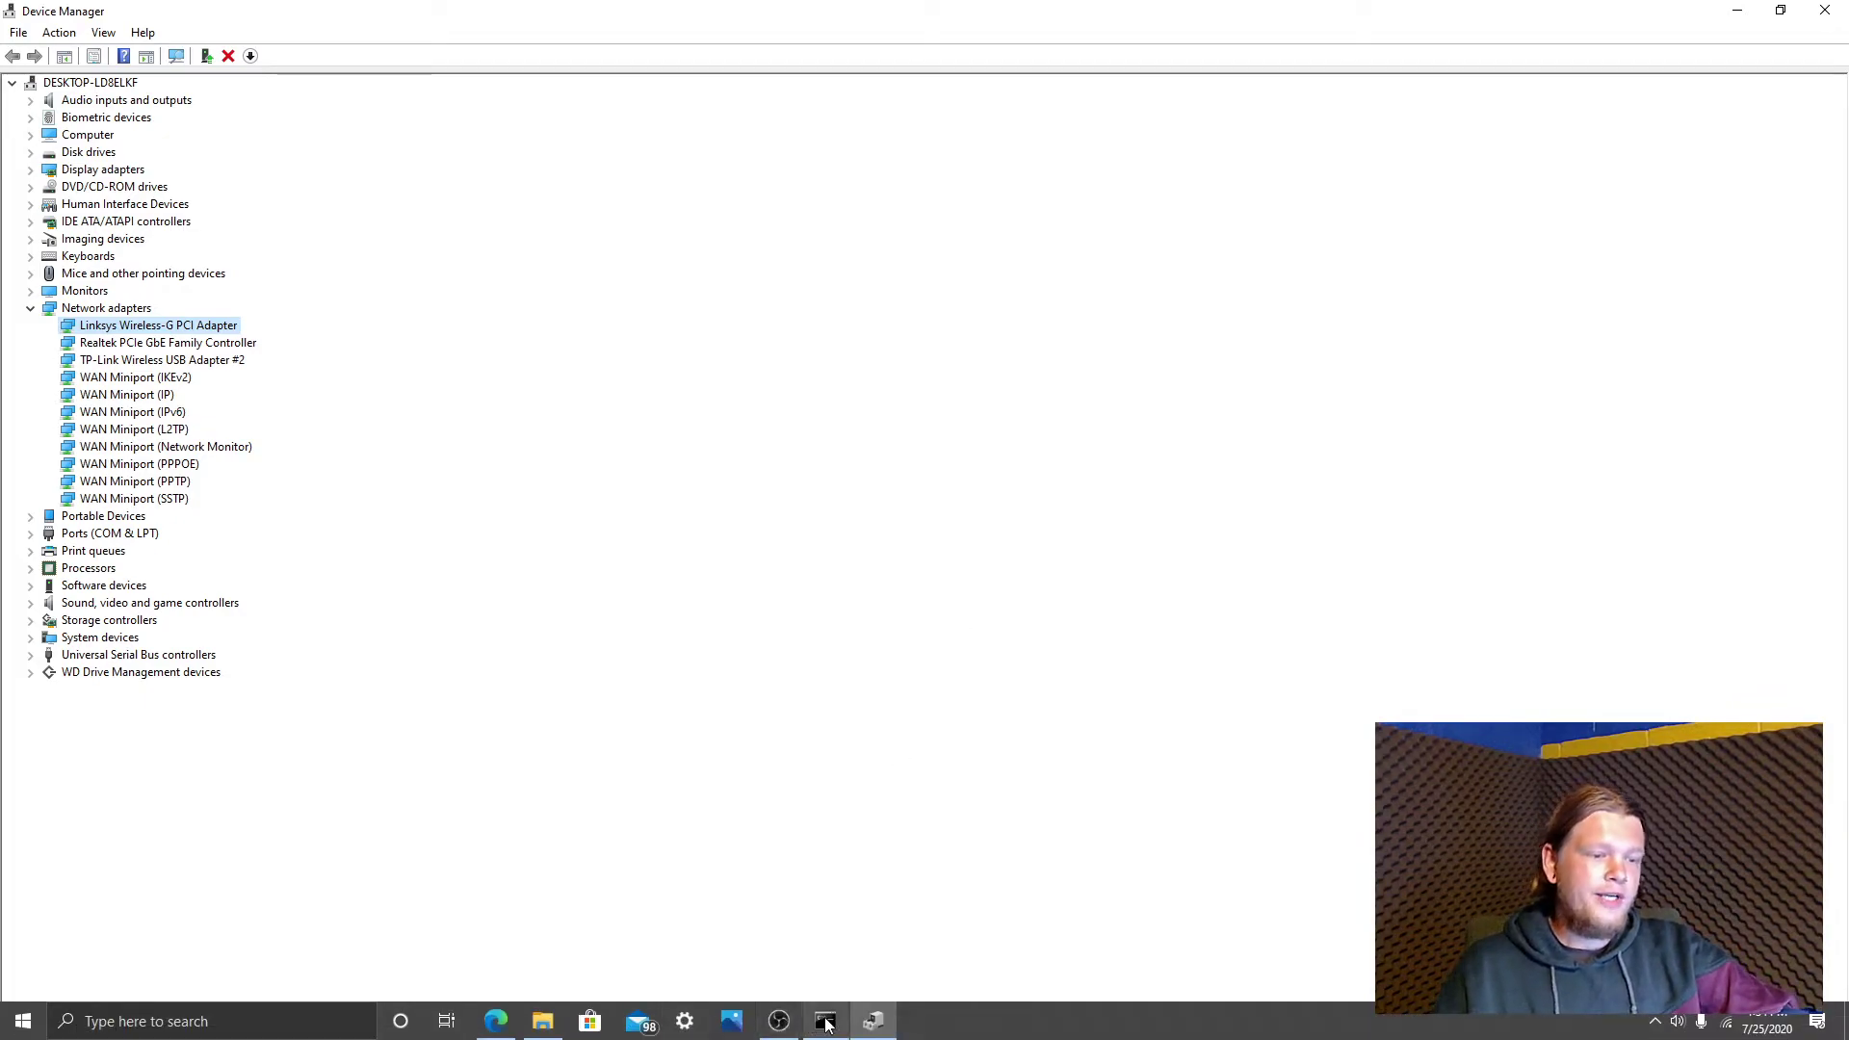
left_click(825, 1035)
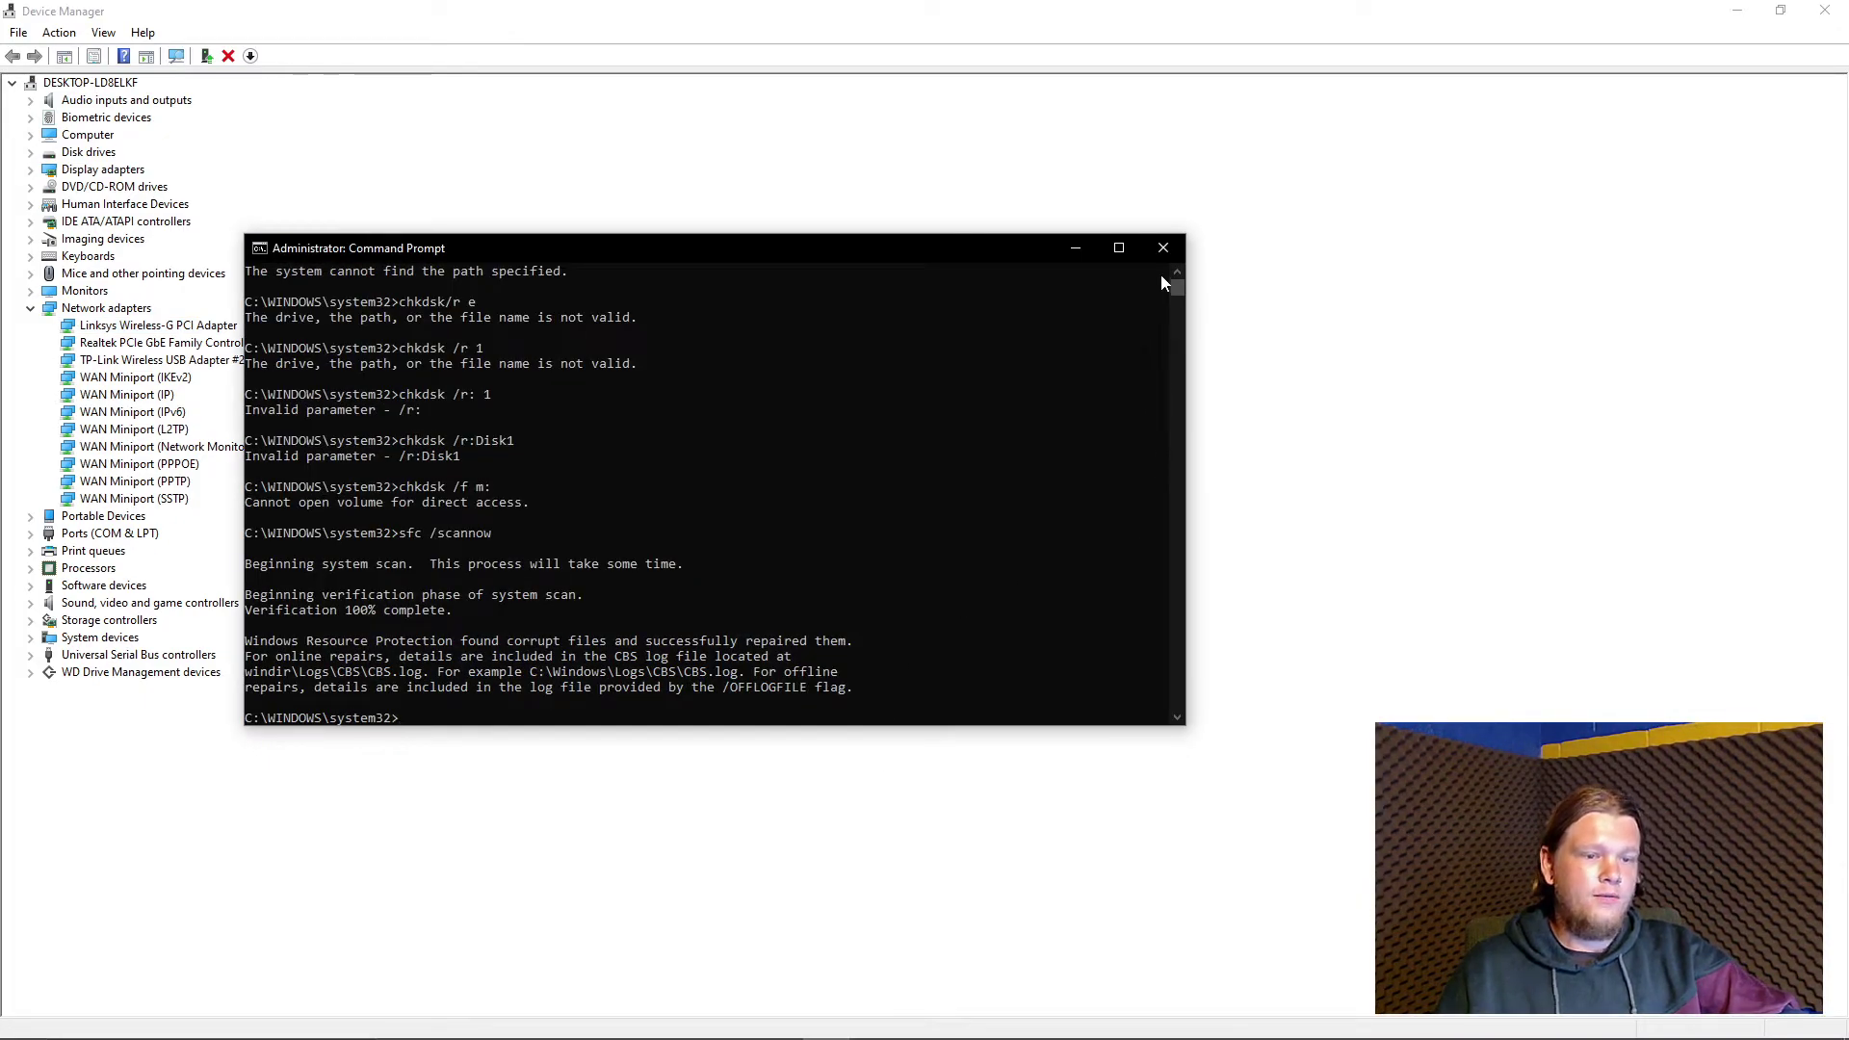
left_click(1163, 248)
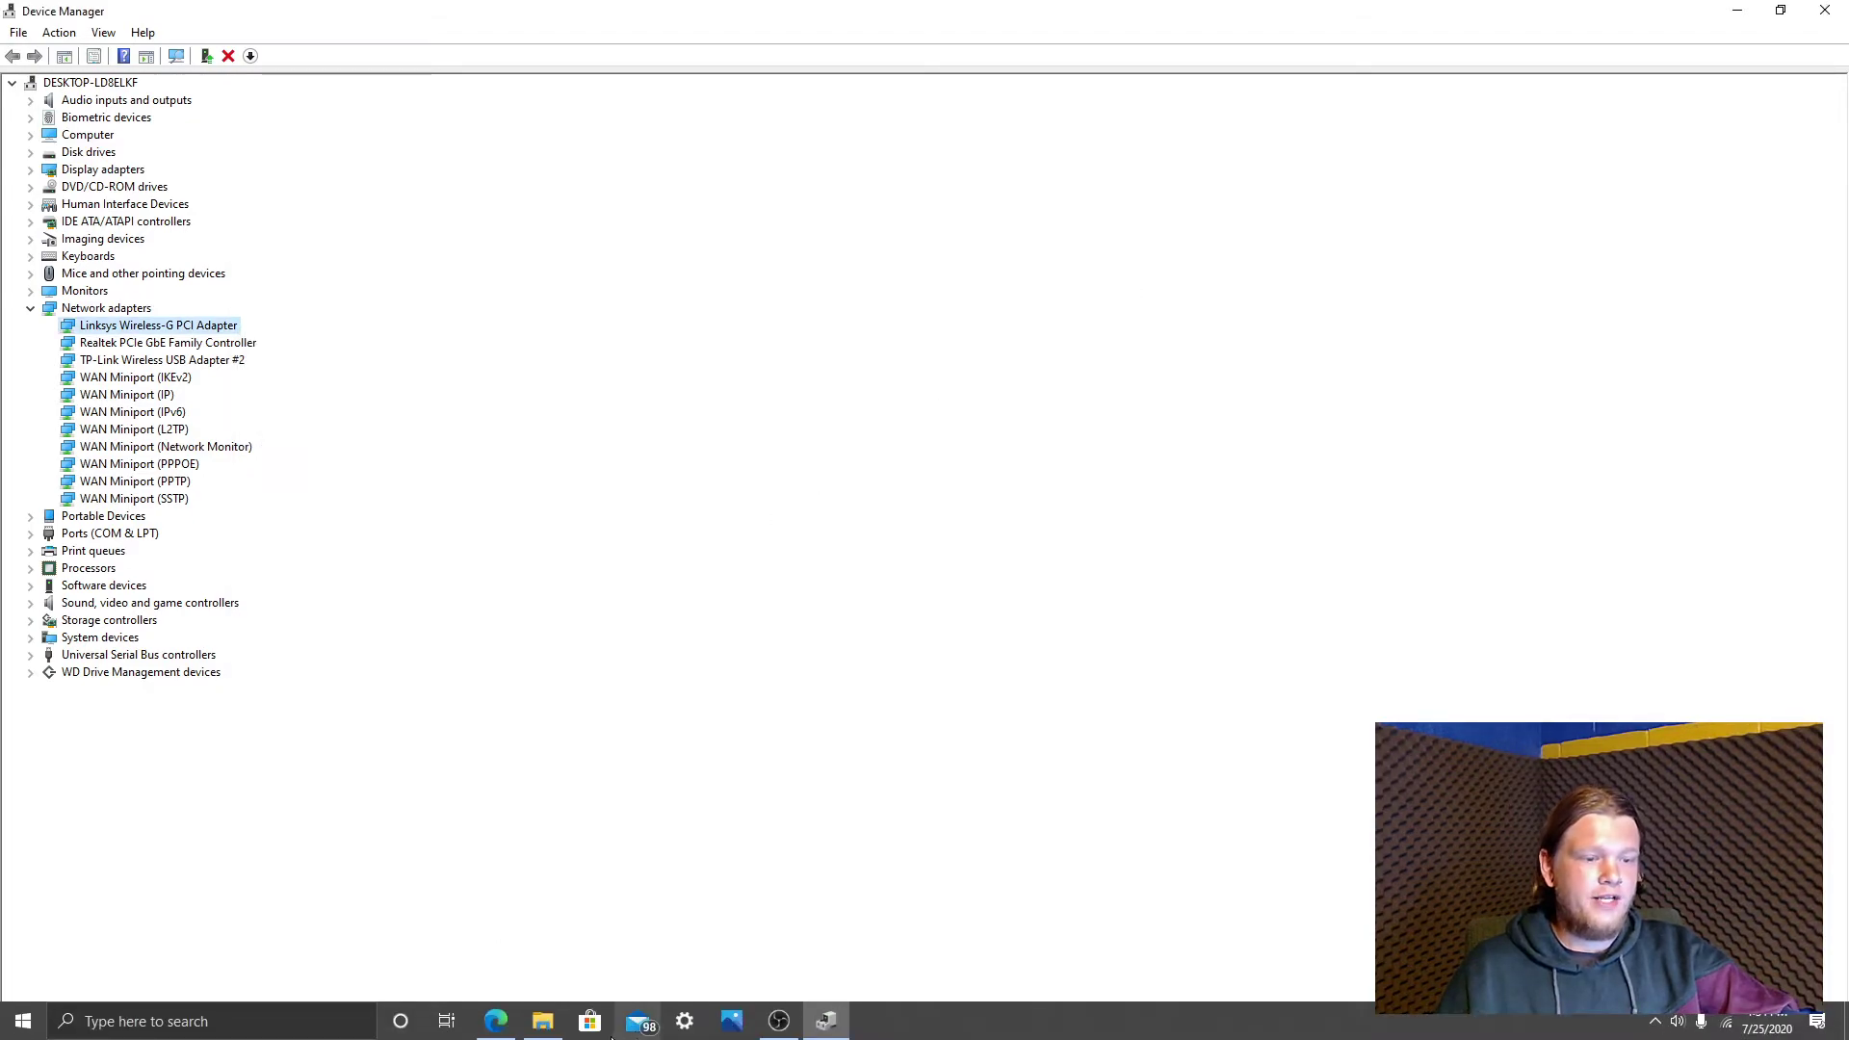
Switch to the TP-Link site in Microsoft Edge and open the PCI Adapters listing, followed by the USB Adapters listing.
left_click(495, 1025)
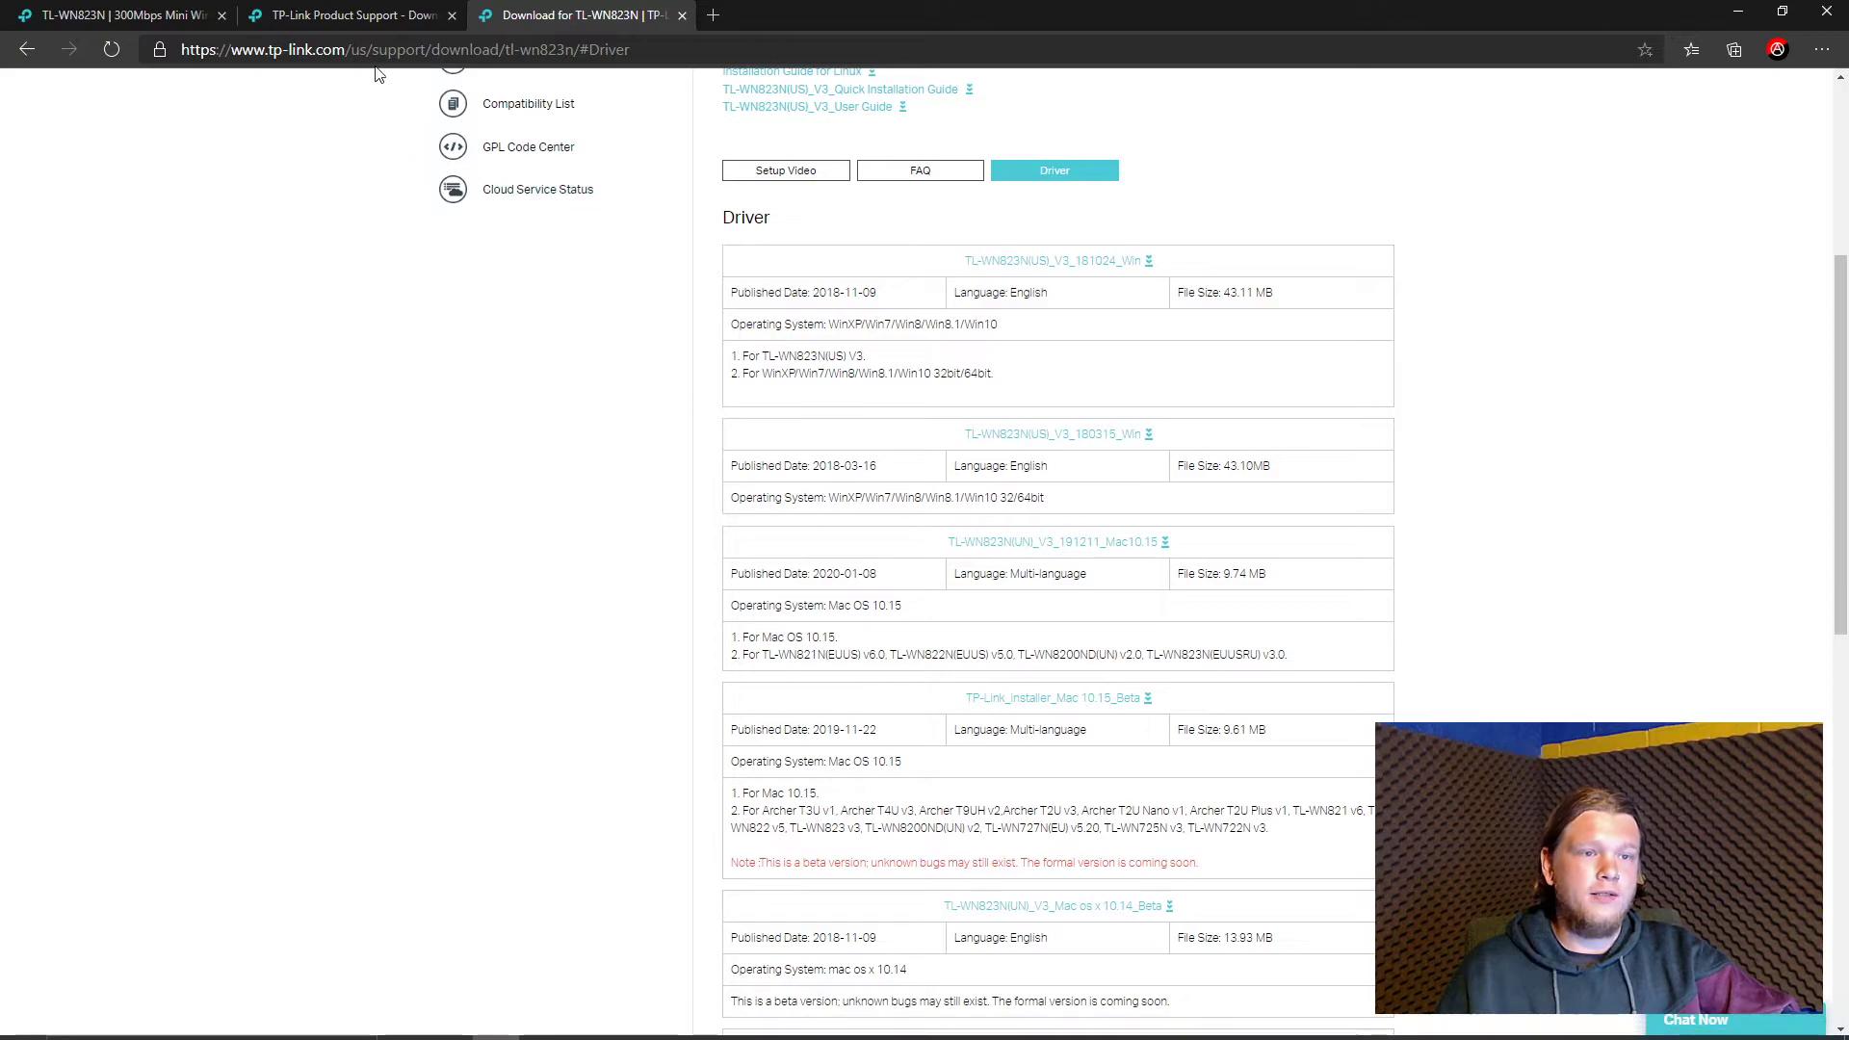
left_click(168, 11)
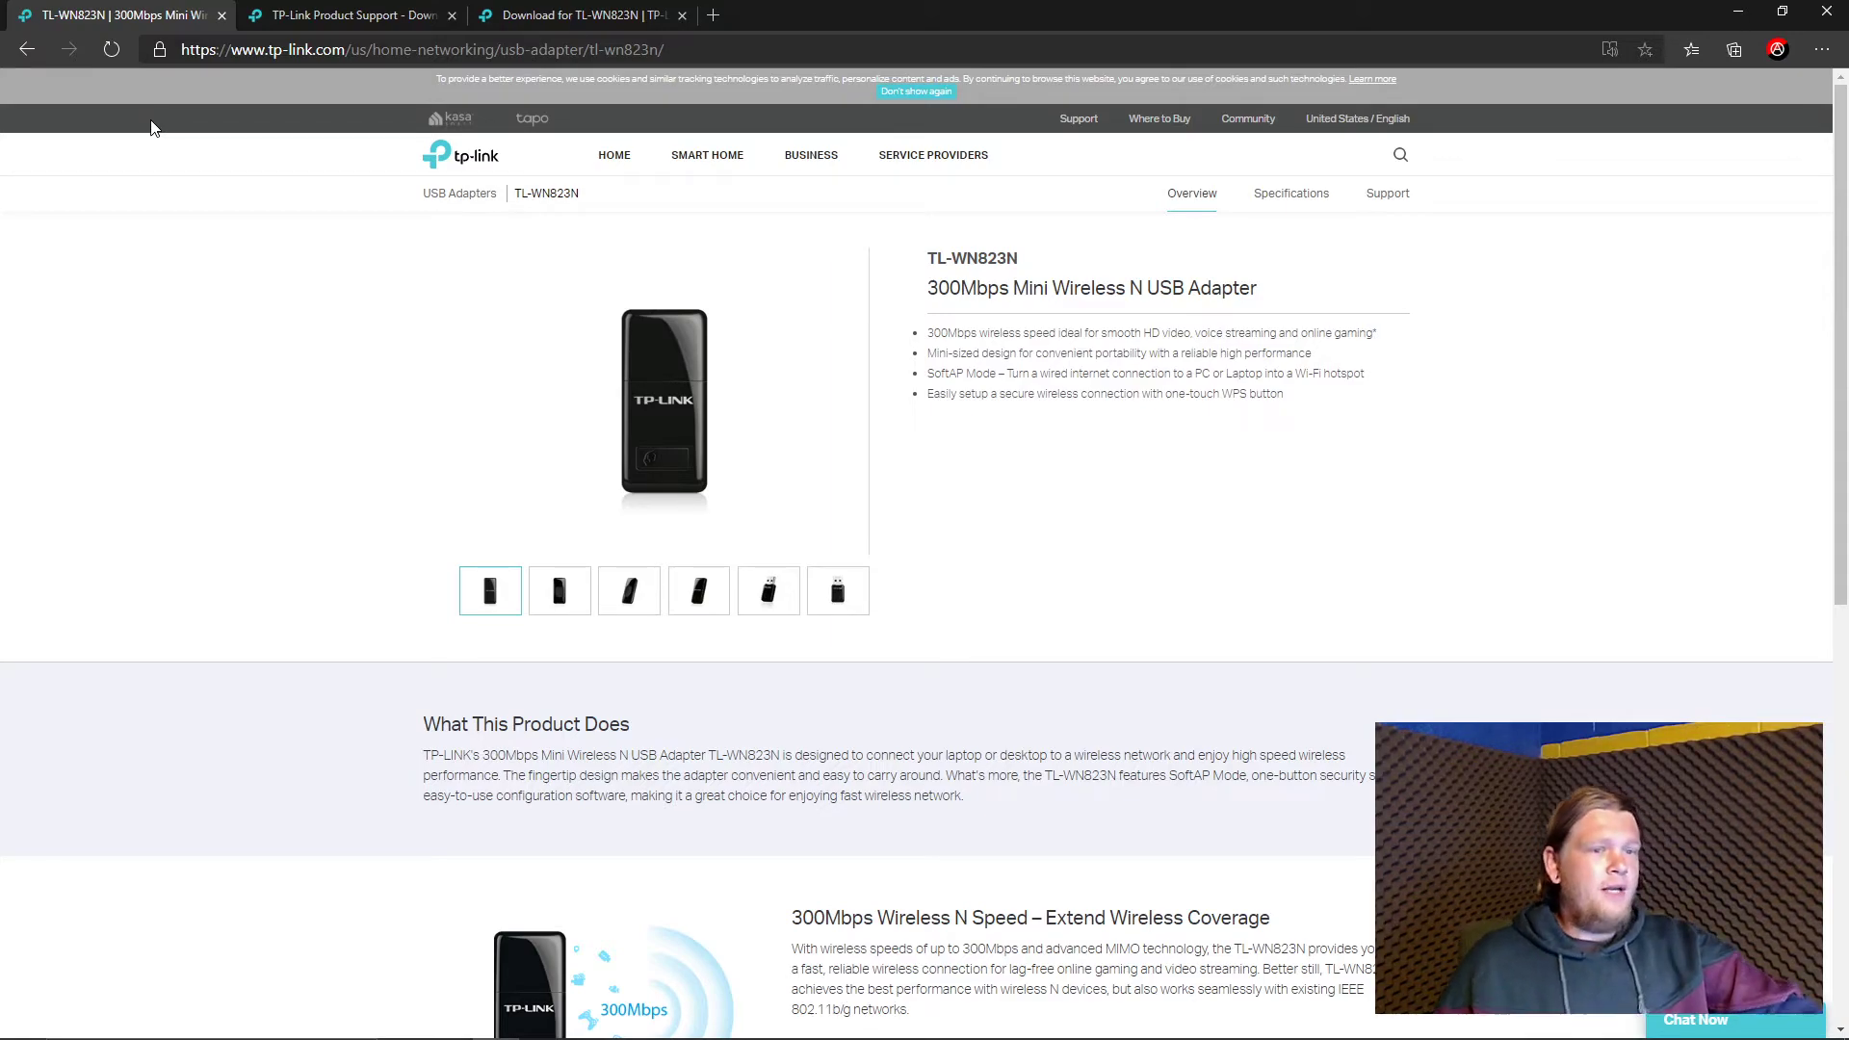
mouse_move(650, 157)
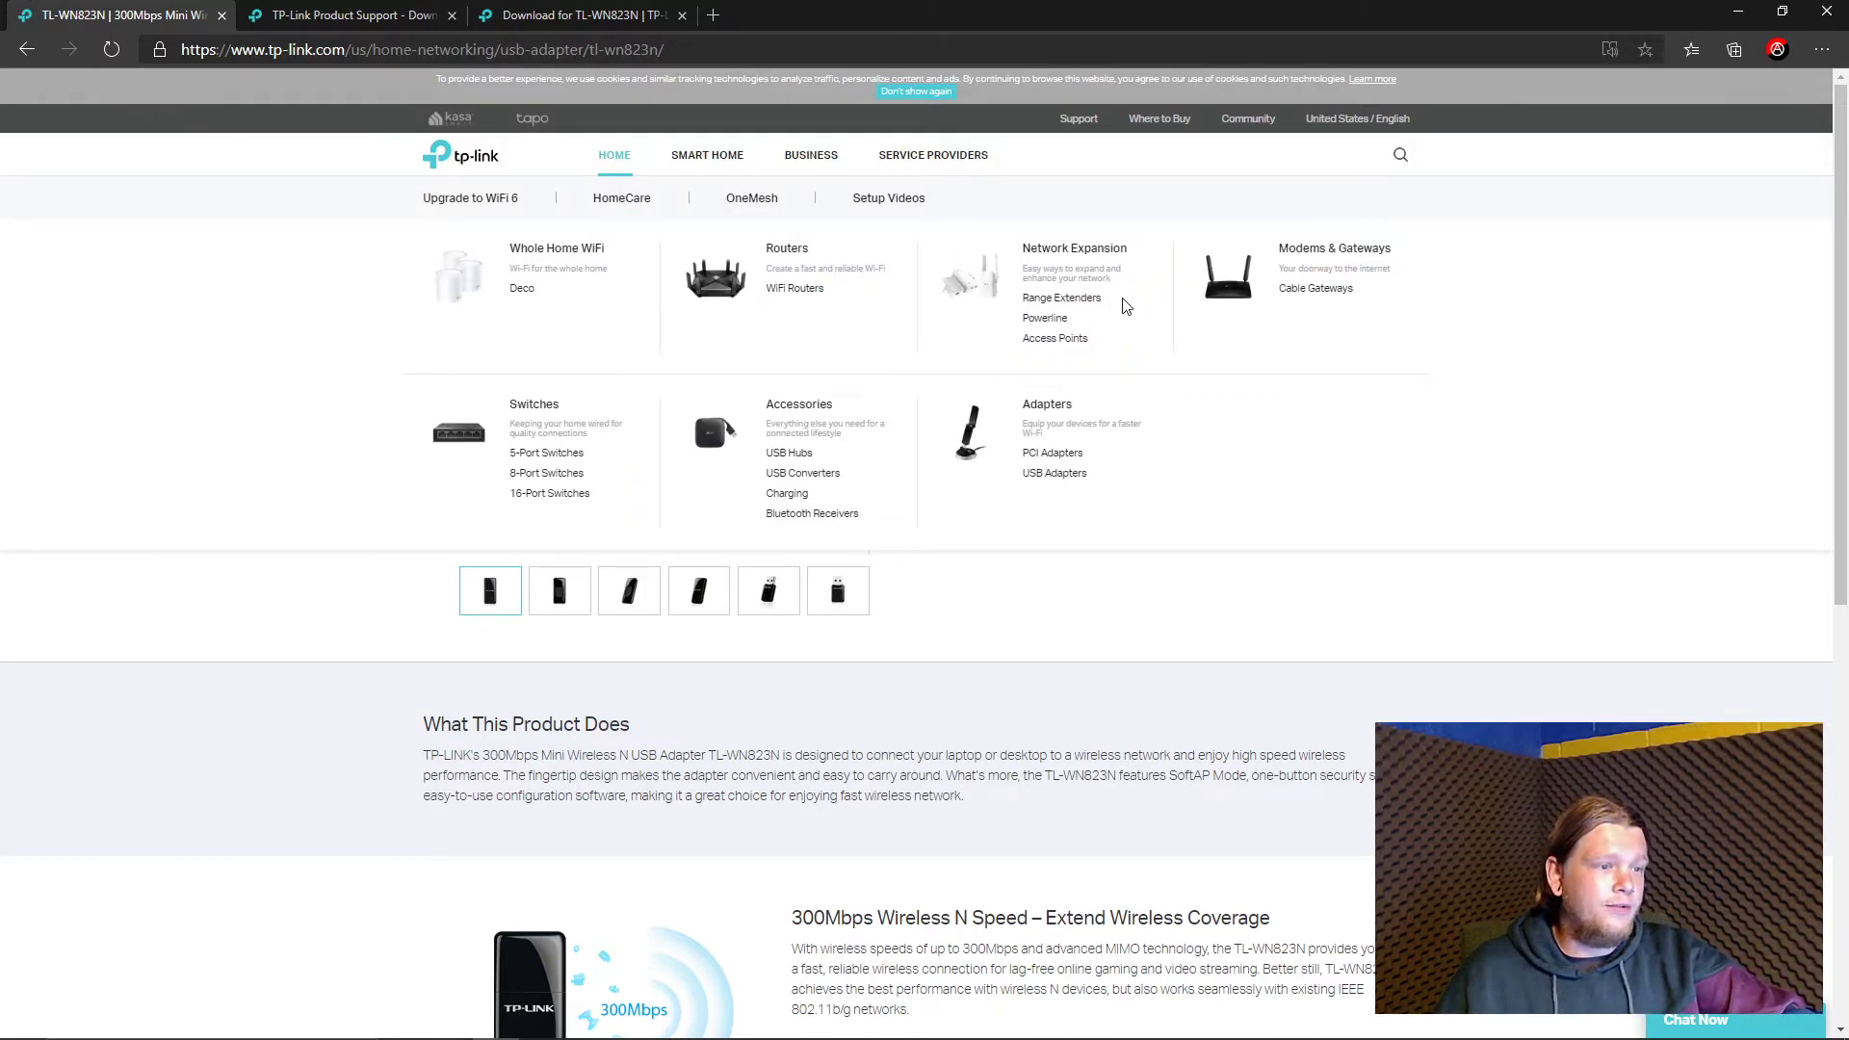
left_click(1053, 454)
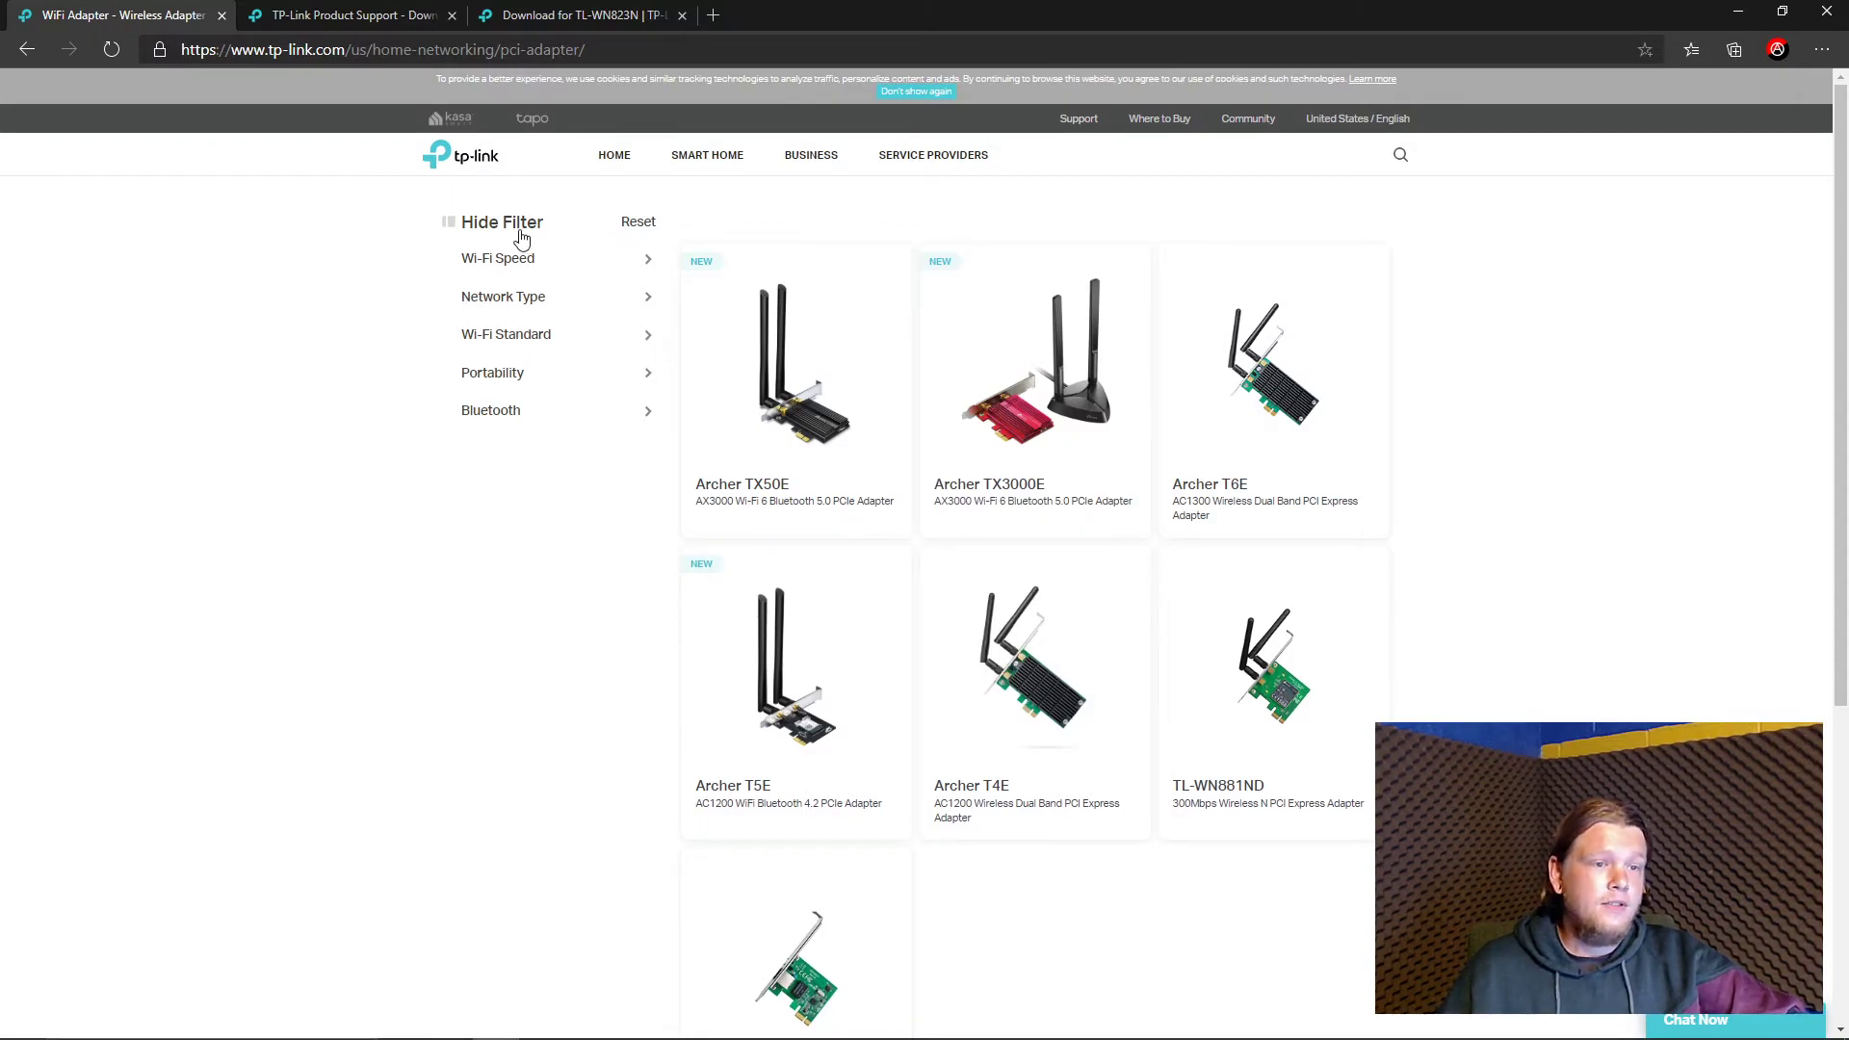
mouse_move(591, 162)
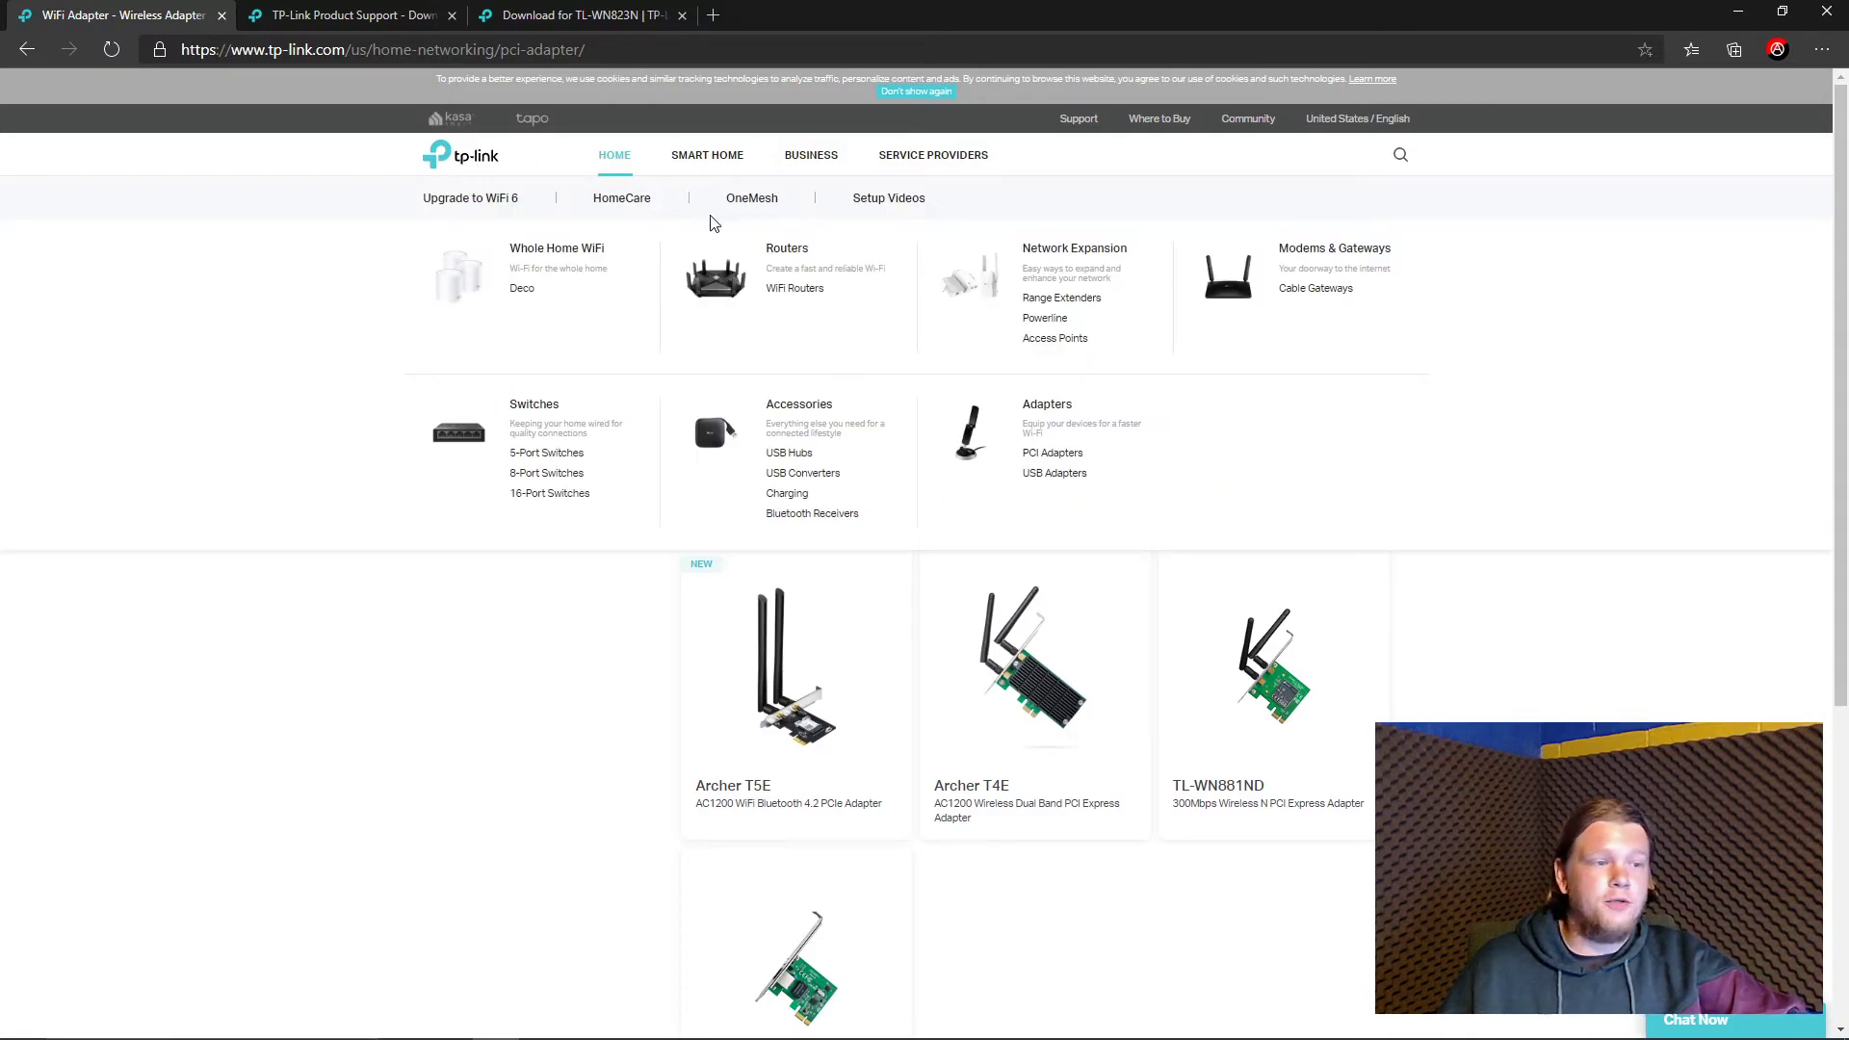
left_click(1030, 472)
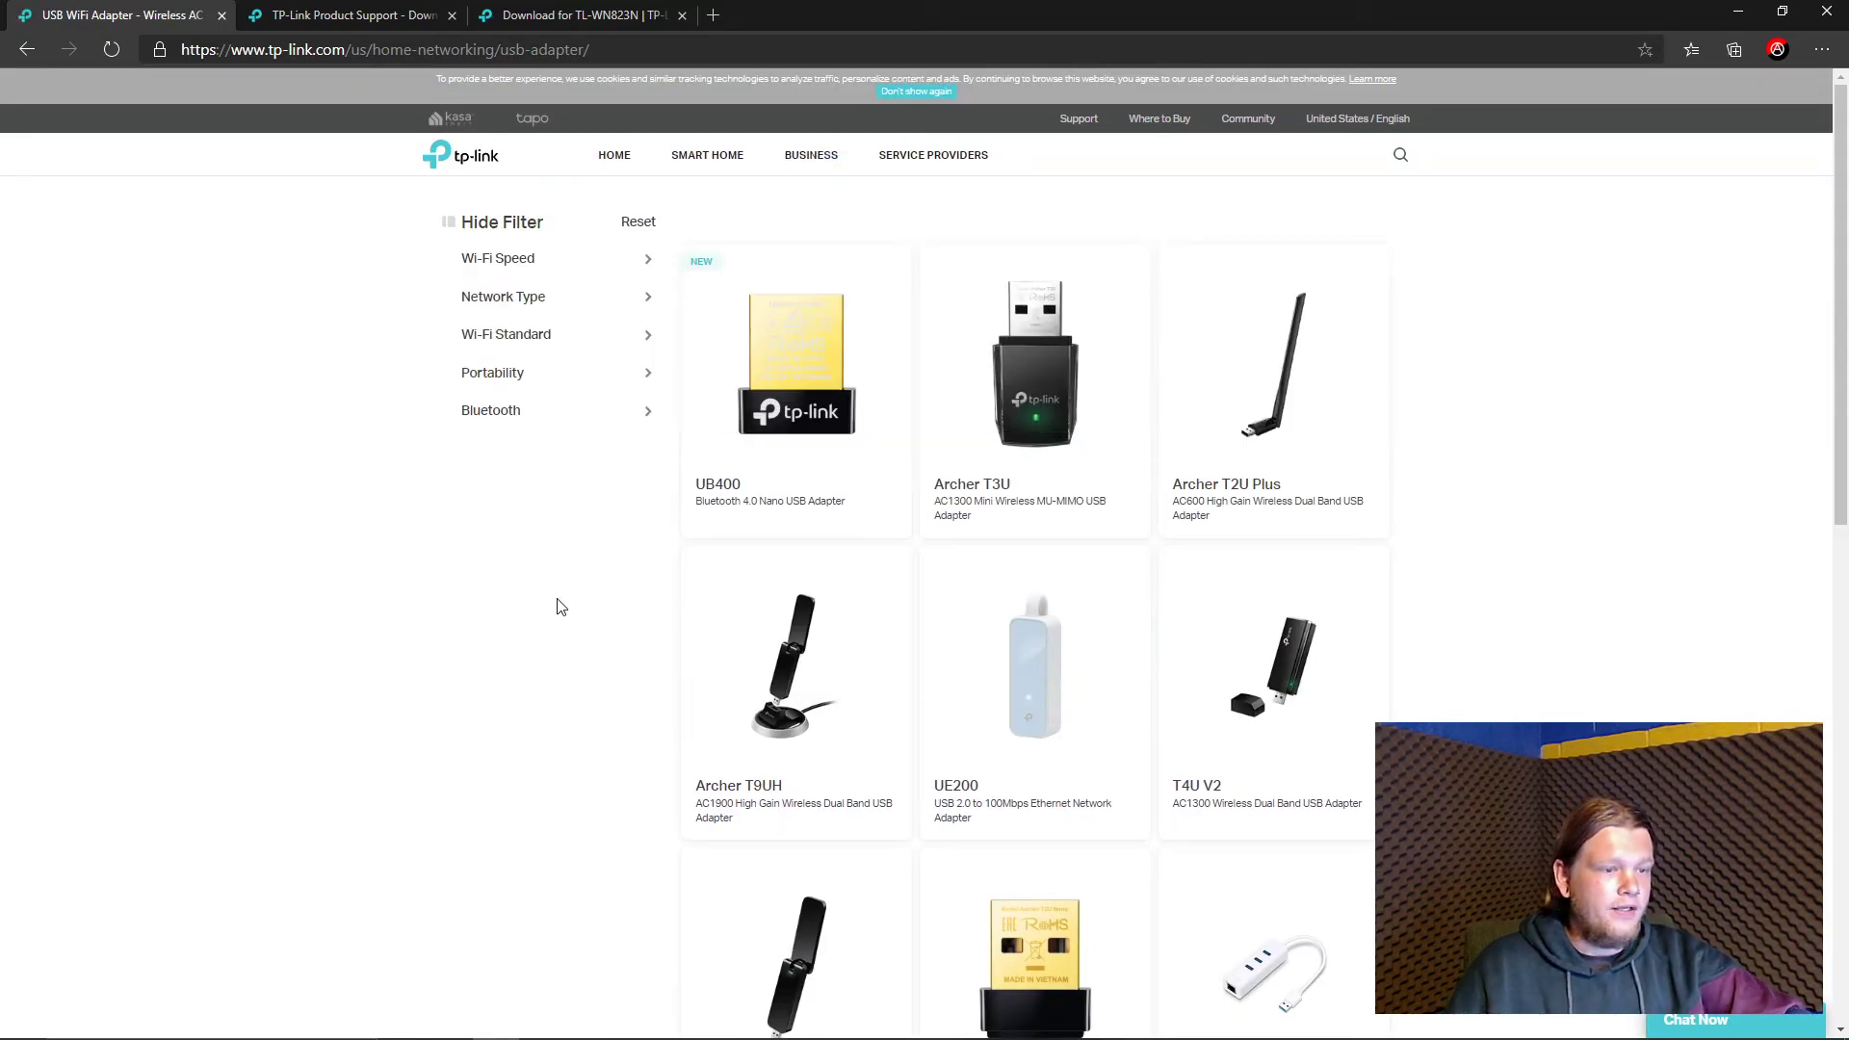
Browse the USB adapter listing from the Archer T3U down to the TL-WN722N and return to its beginning.
mouse_move(1066, 465)
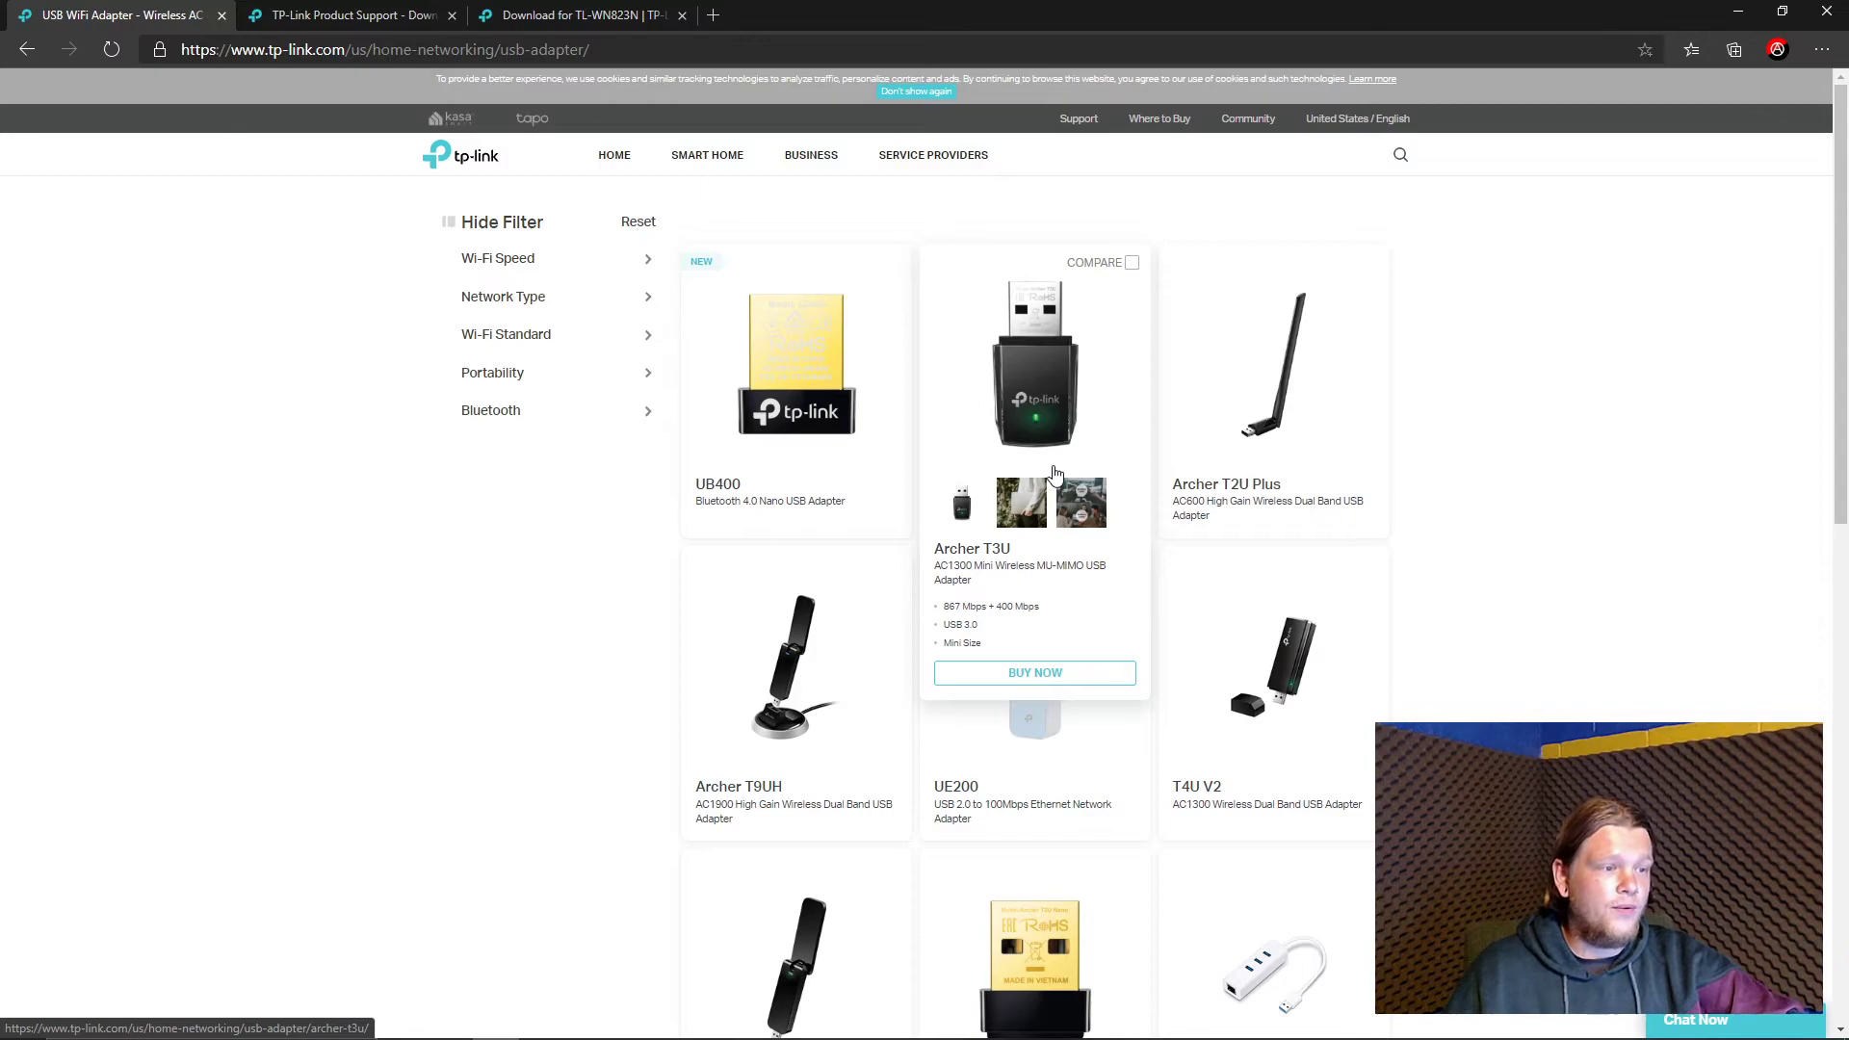
mouse_move(853, 604)
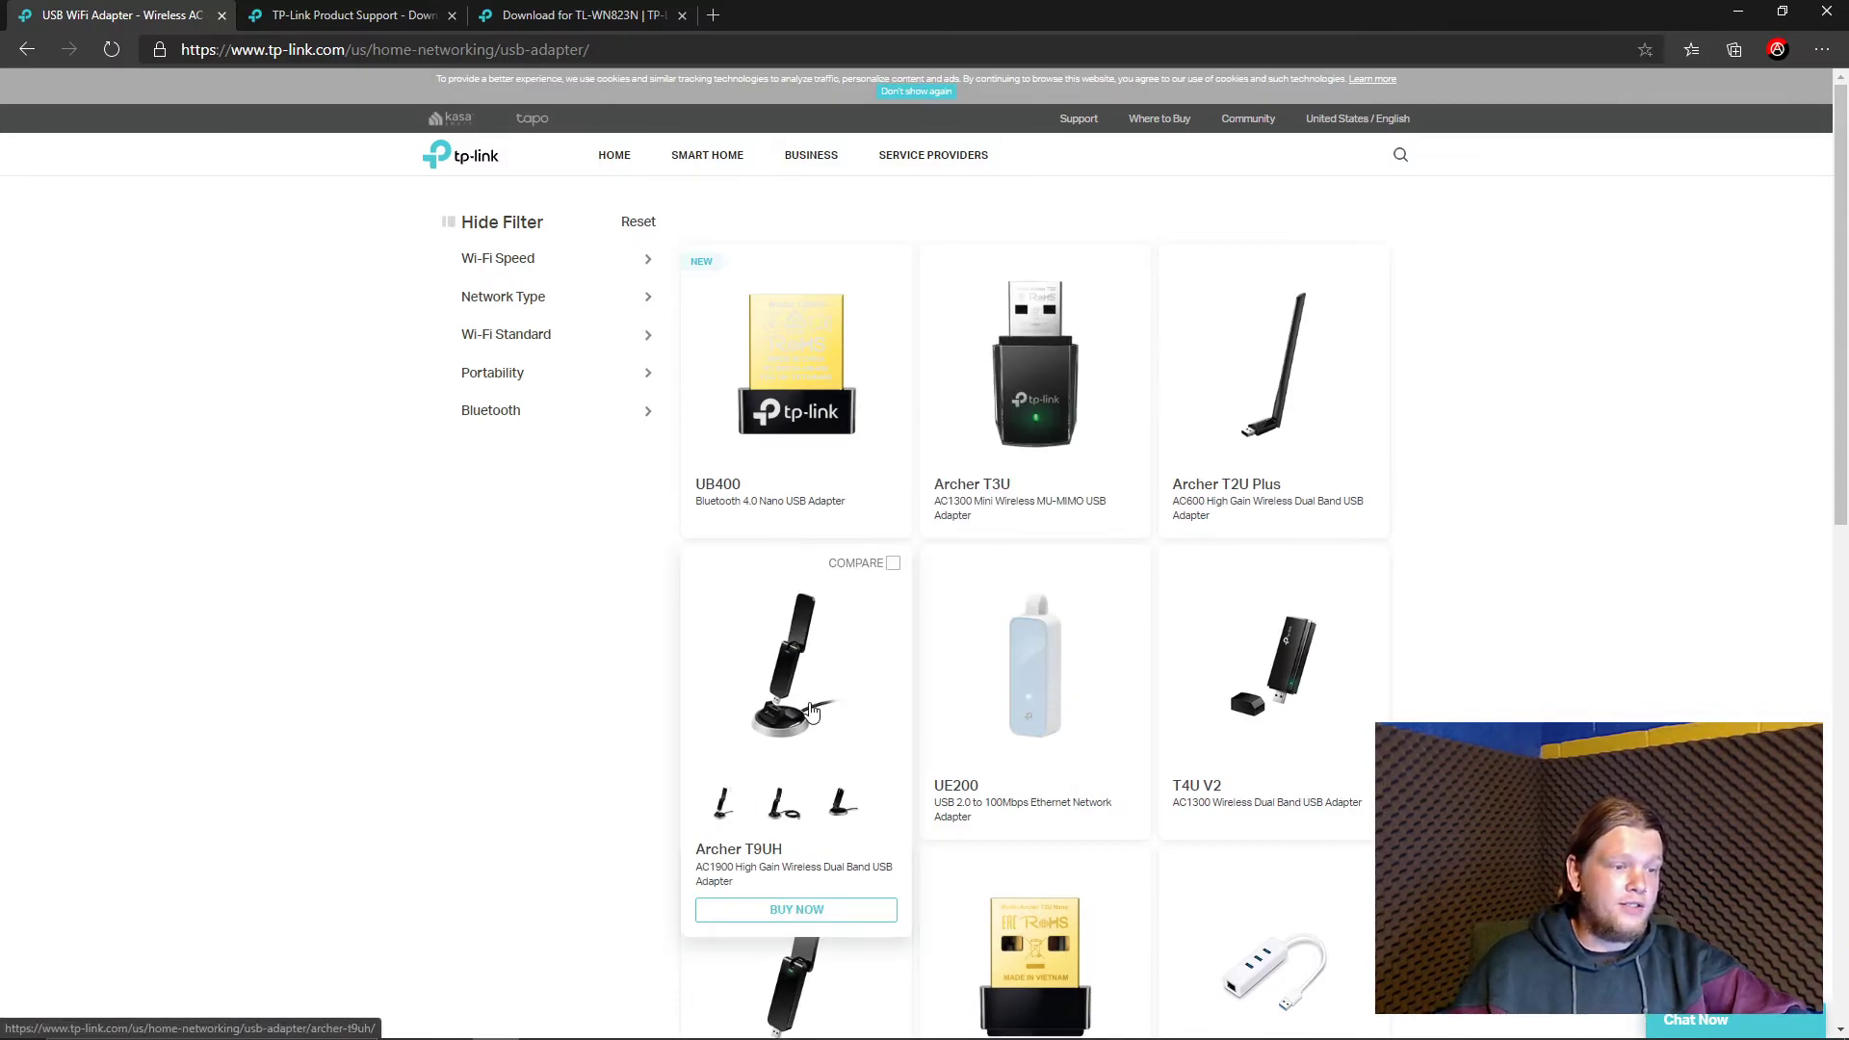
scroll(854, 647, "down", 3)
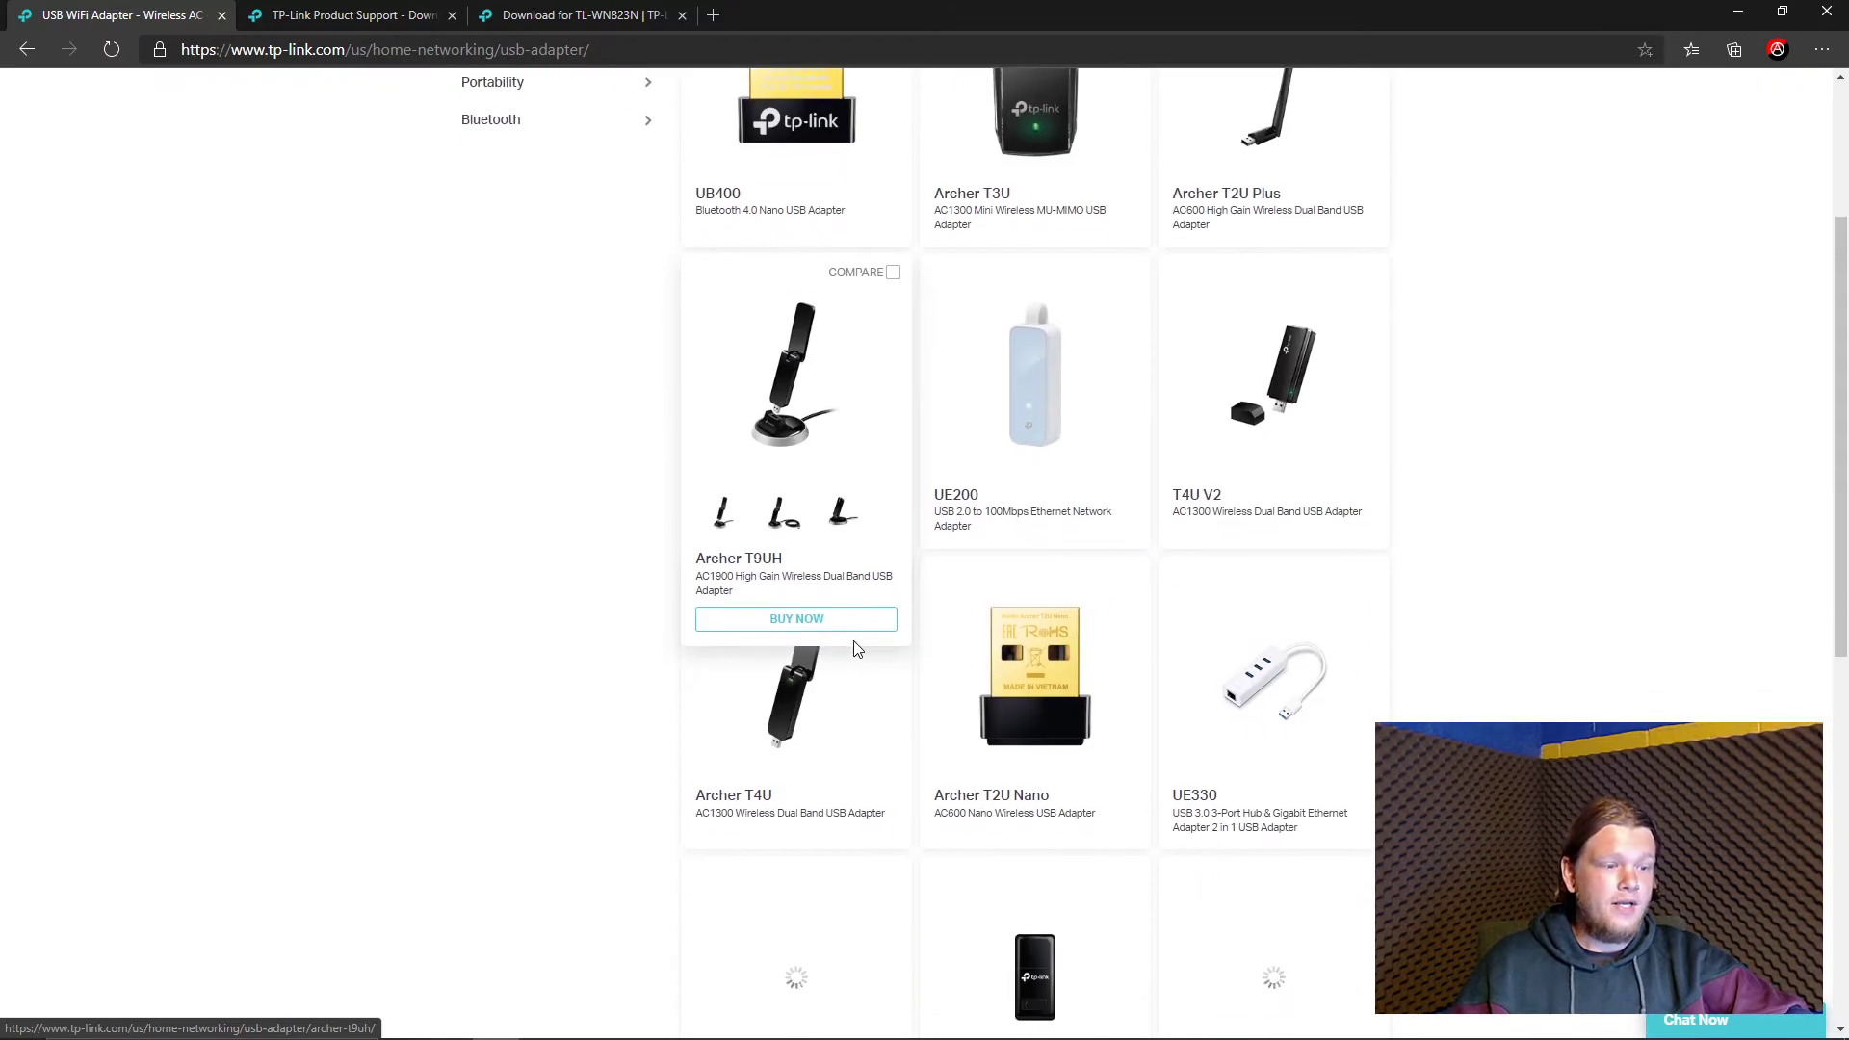
mouse_move(1012, 732)
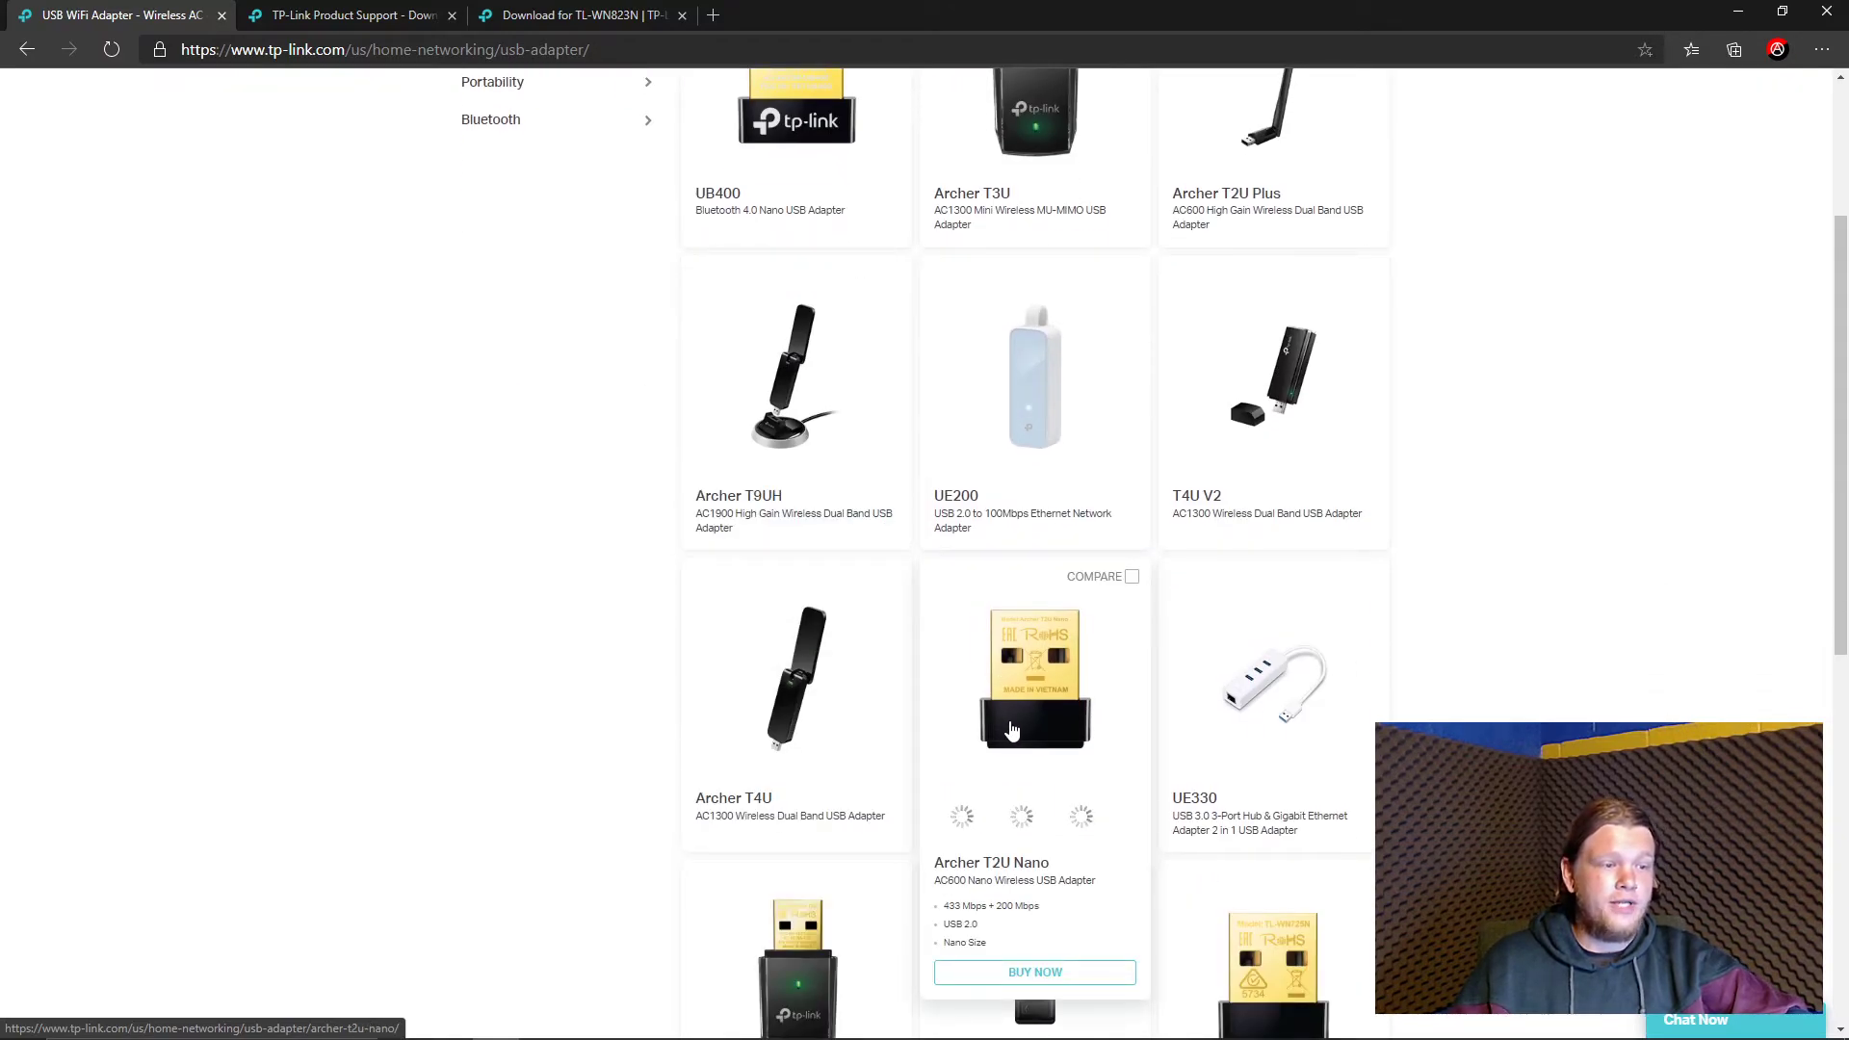
scroll(1011, 732, "down", 3)
mouse_move(854, 754)
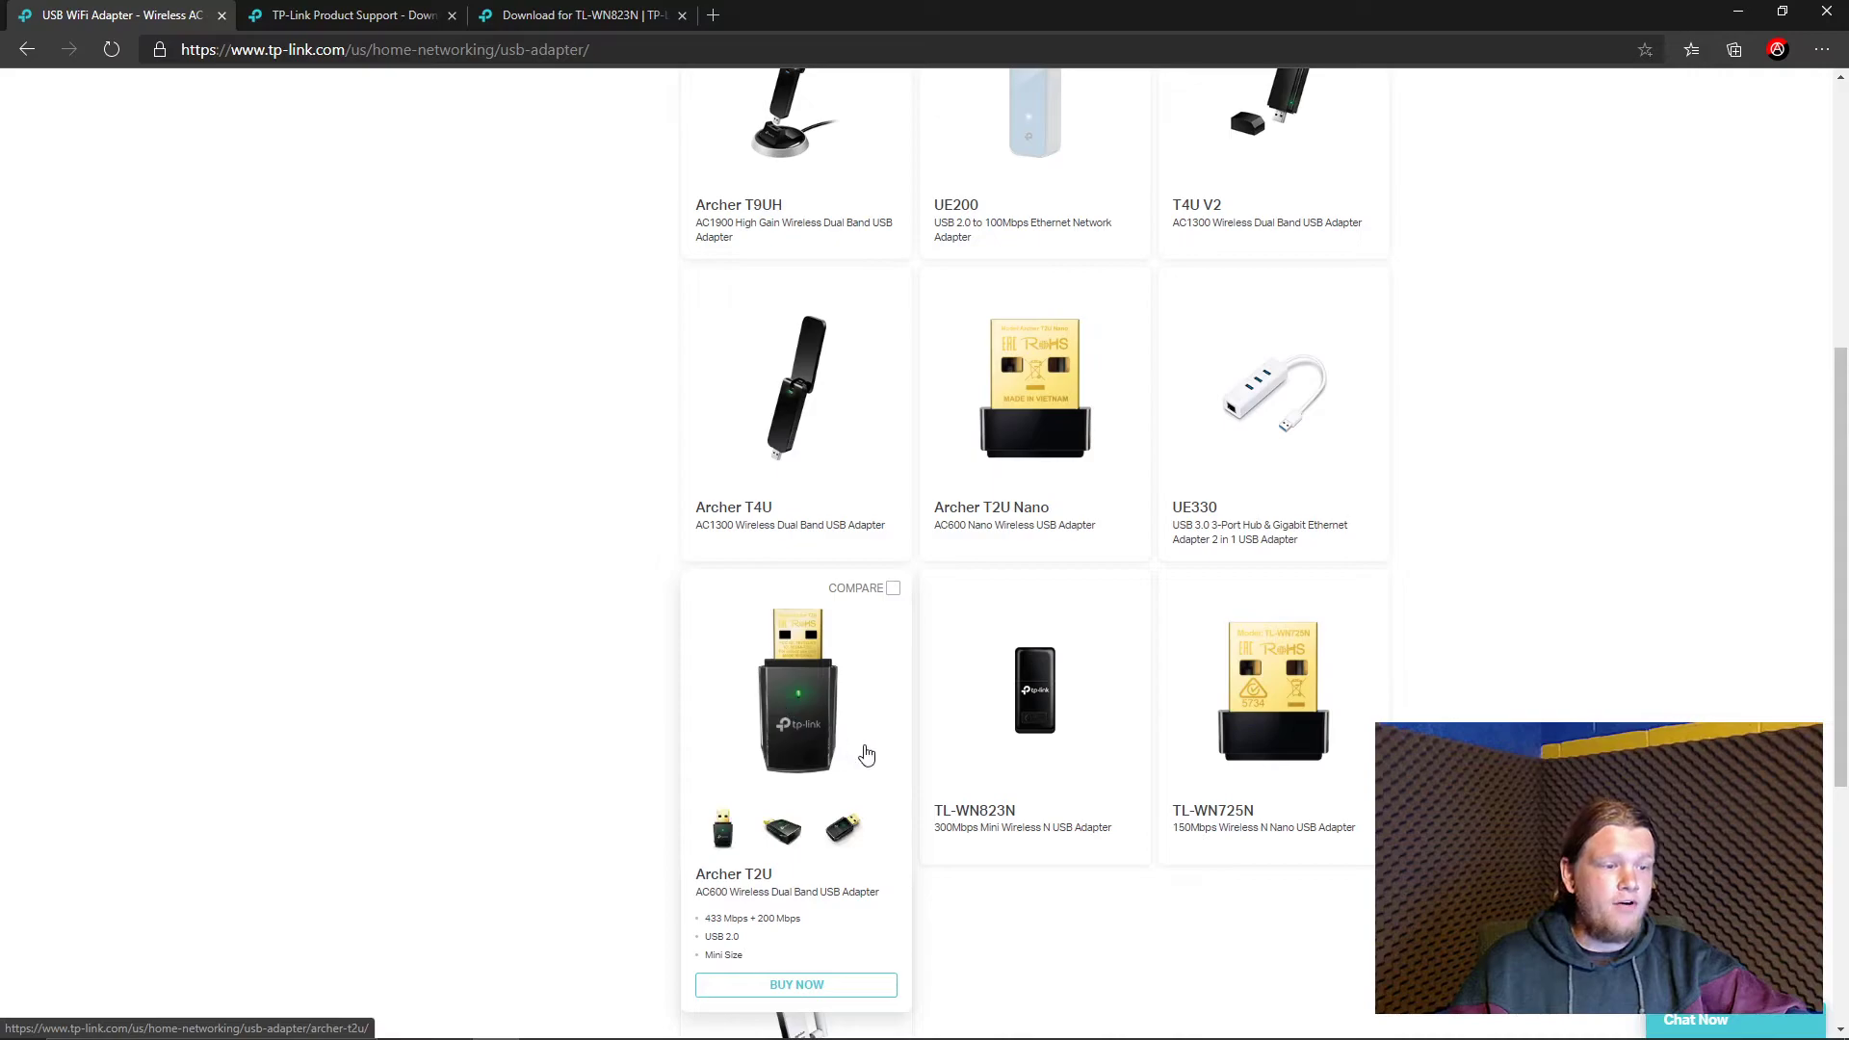
scroll(1199, 792, "down", 2)
mouse_move(825, 927)
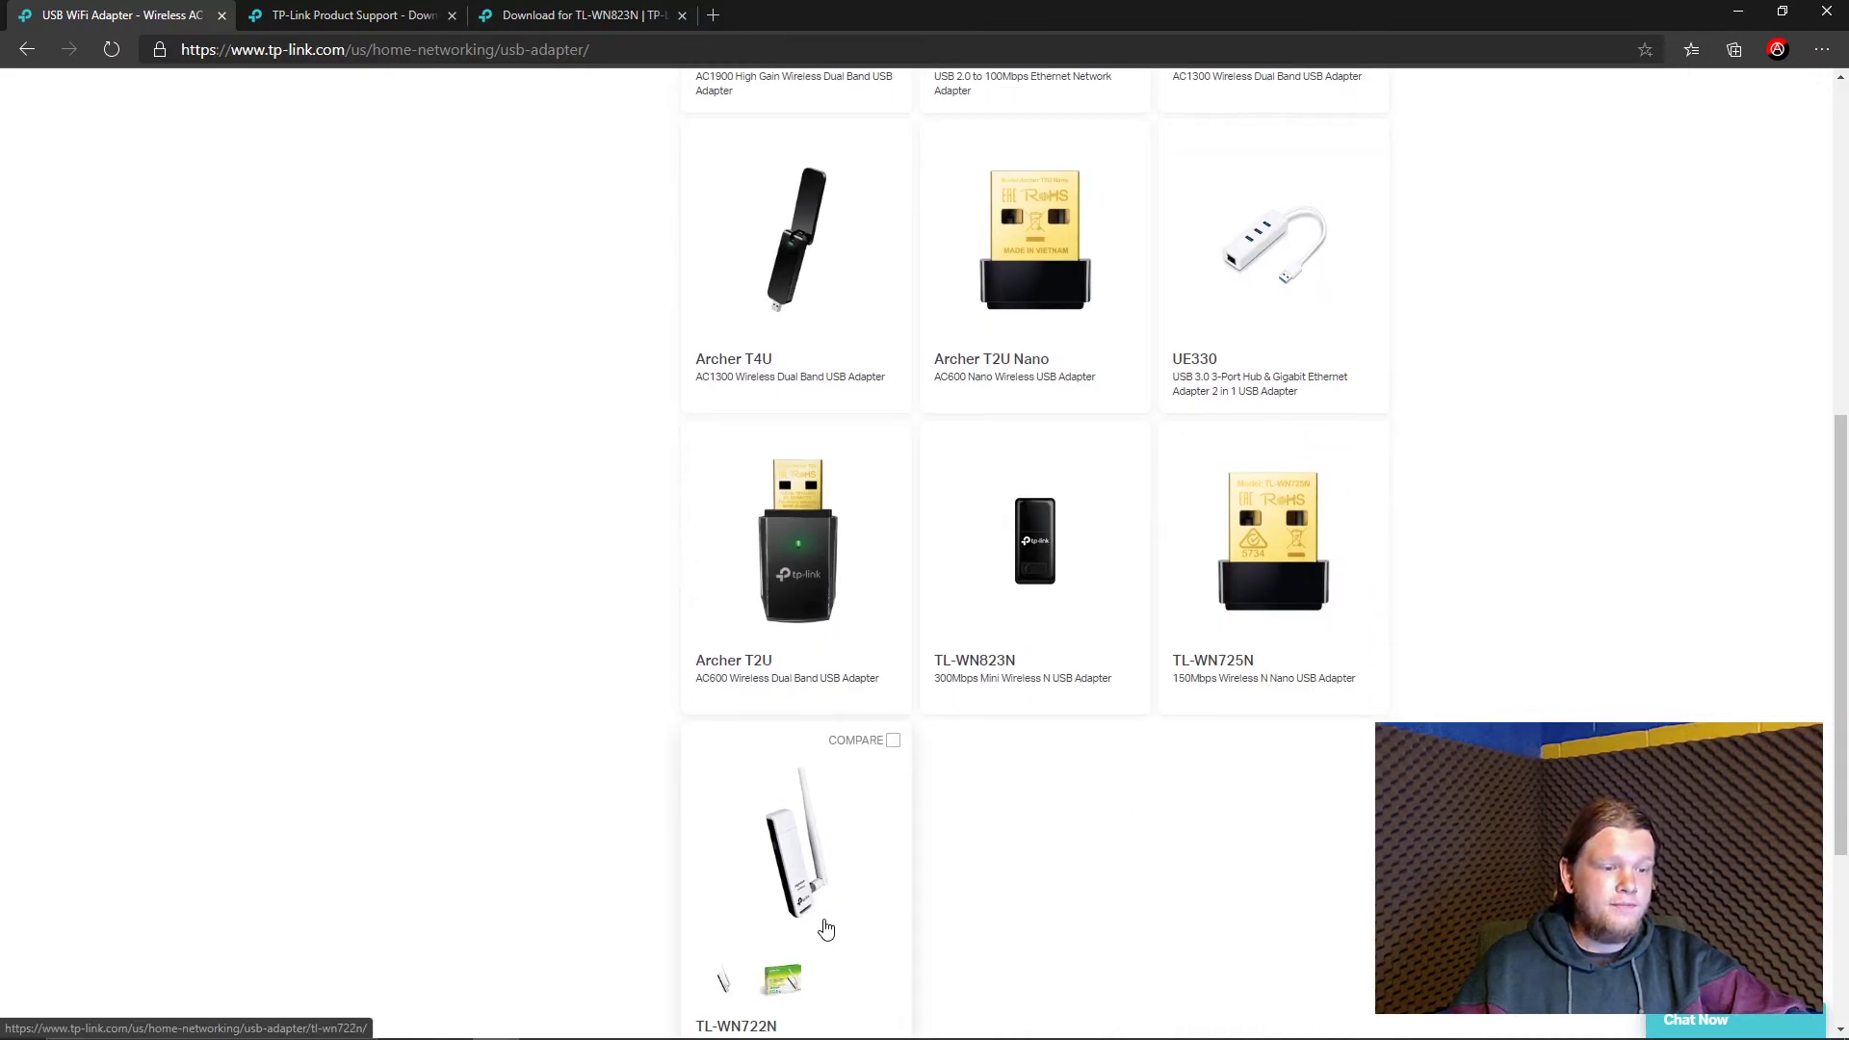
scroll(826, 927, "up", 7)
Check the purchase options for the UB400 and the Archer T3U, closing the retailer window each time.
mouse_move(785, 433)
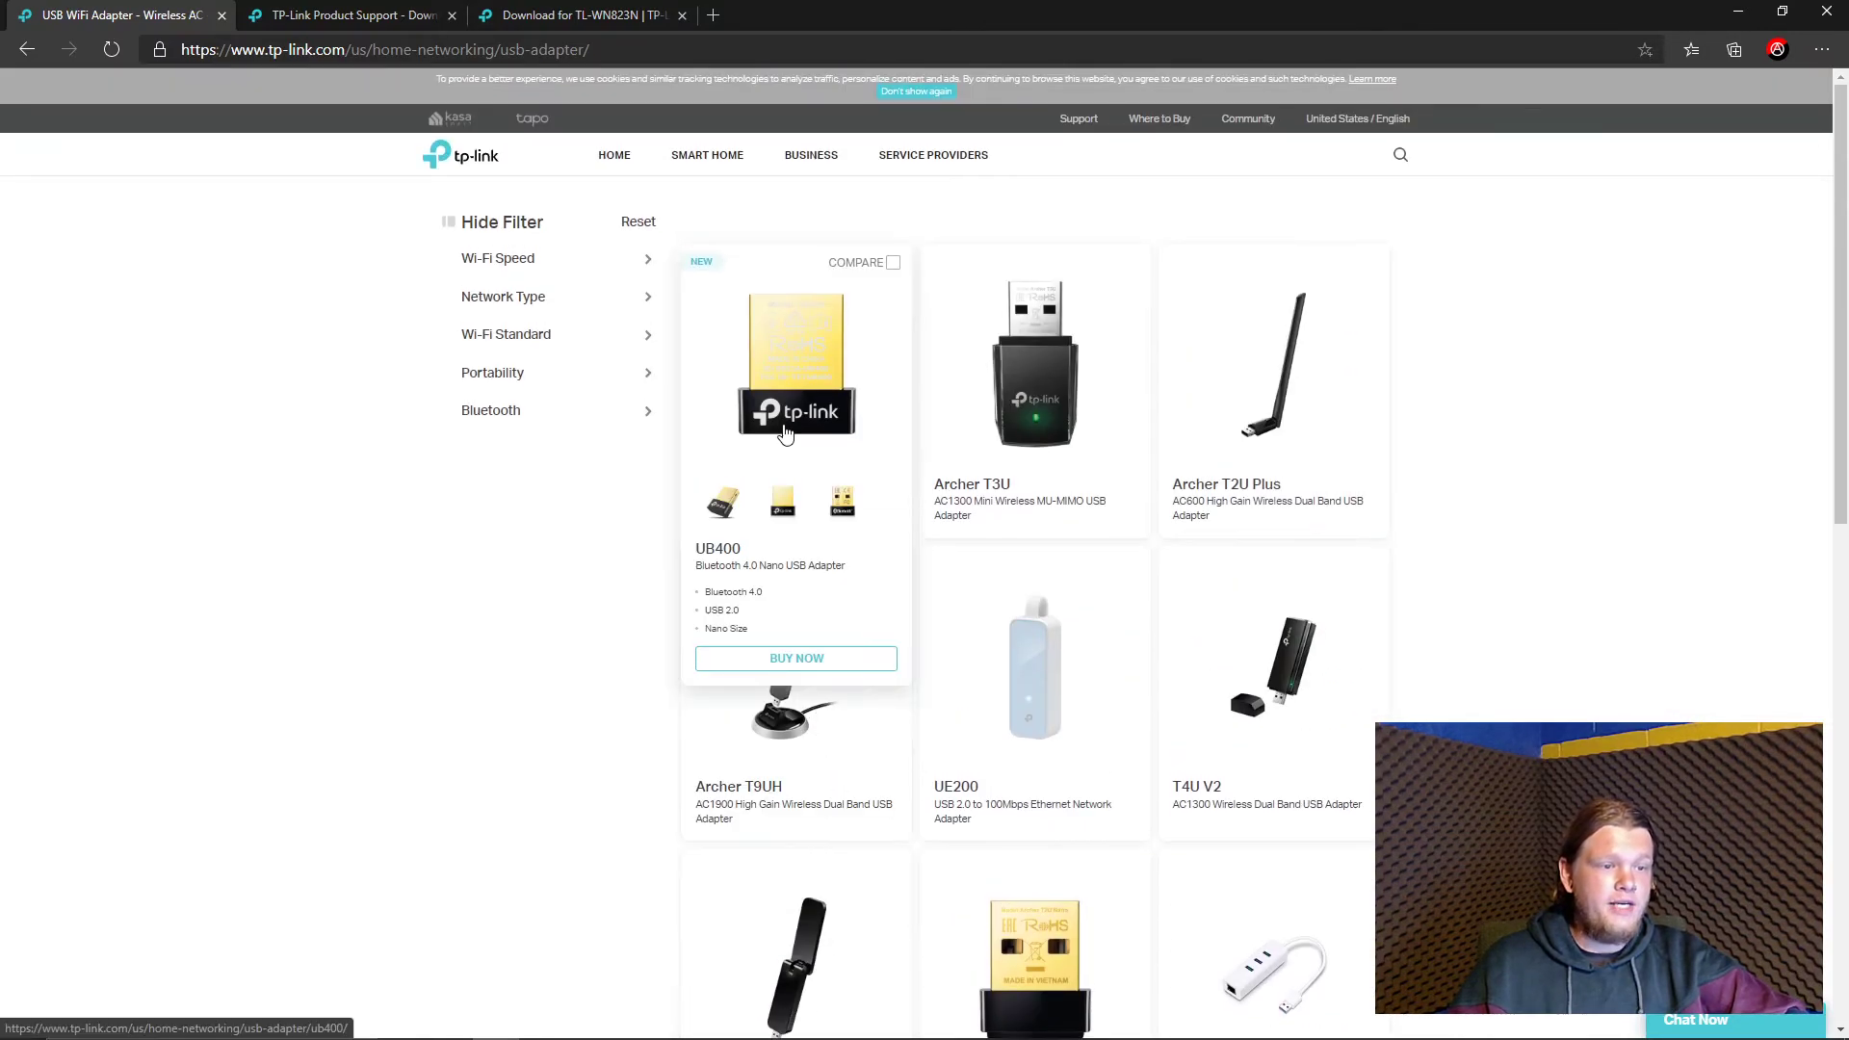
left_click(778, 658)
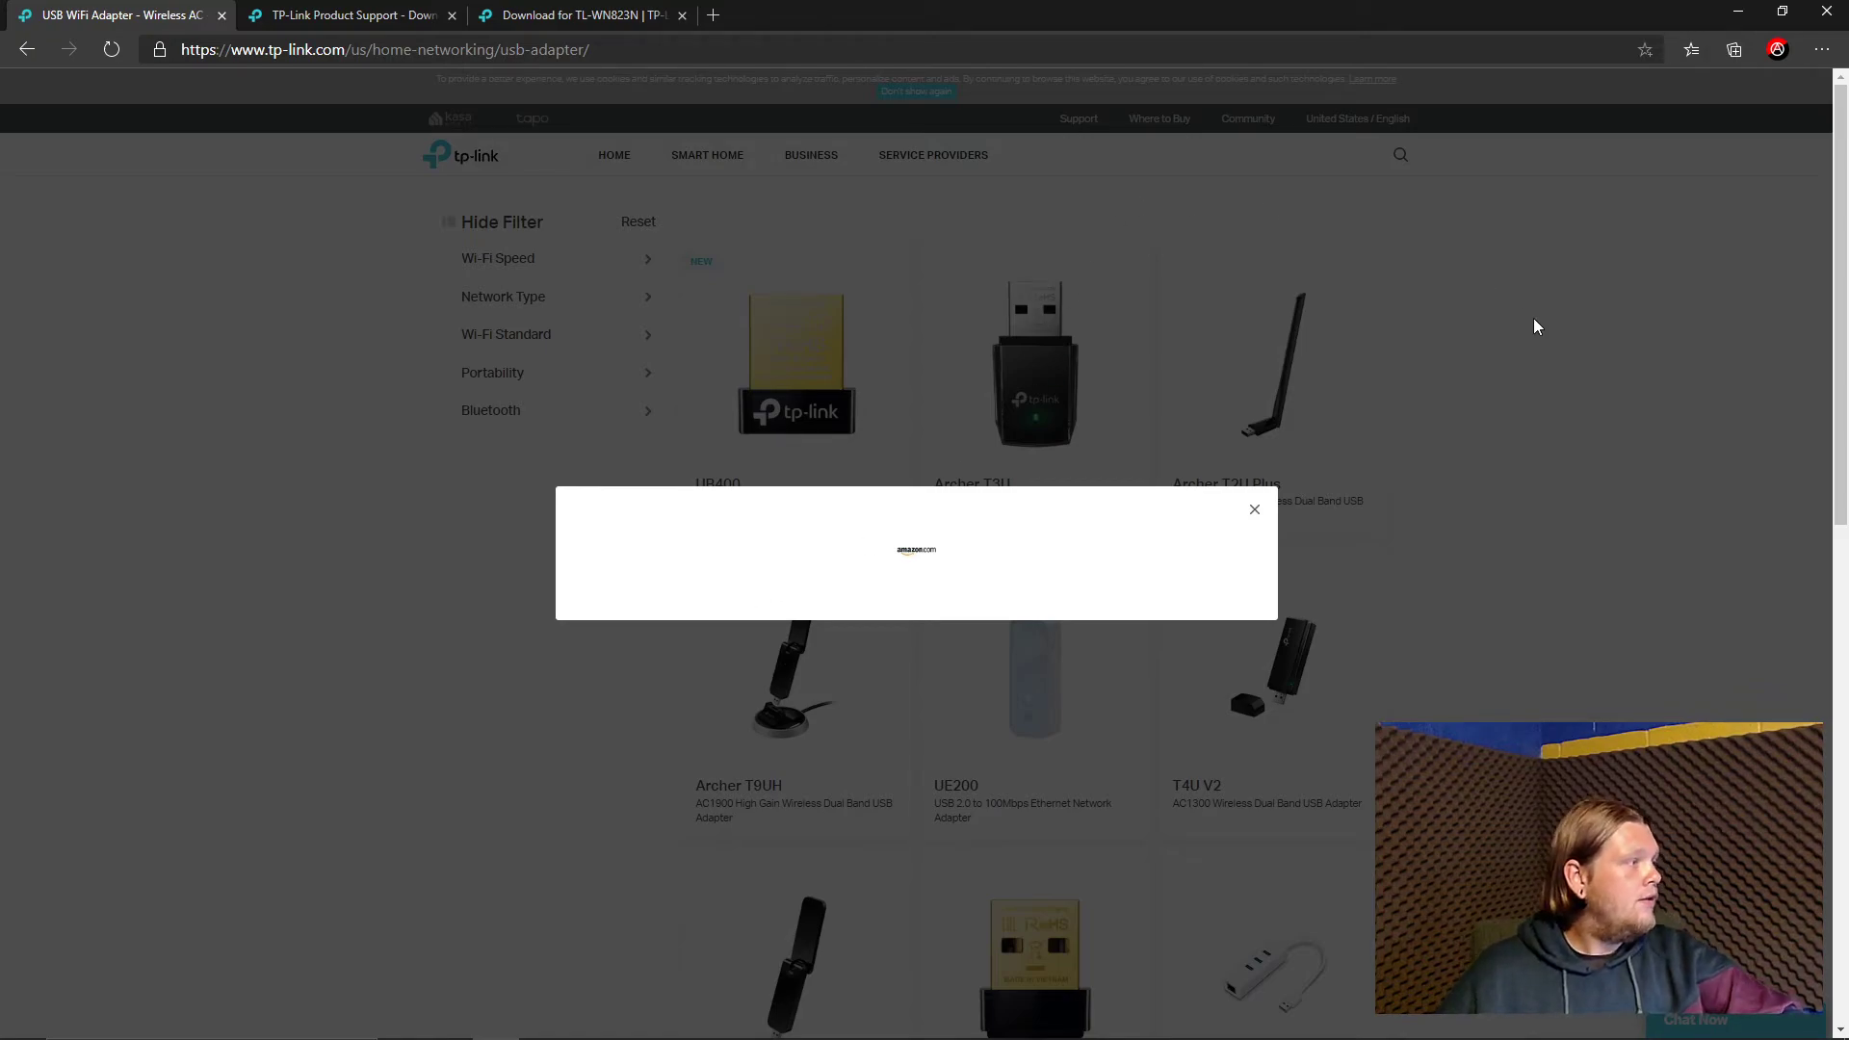
left_click(1257, 510)
mouse_move(970, 453)
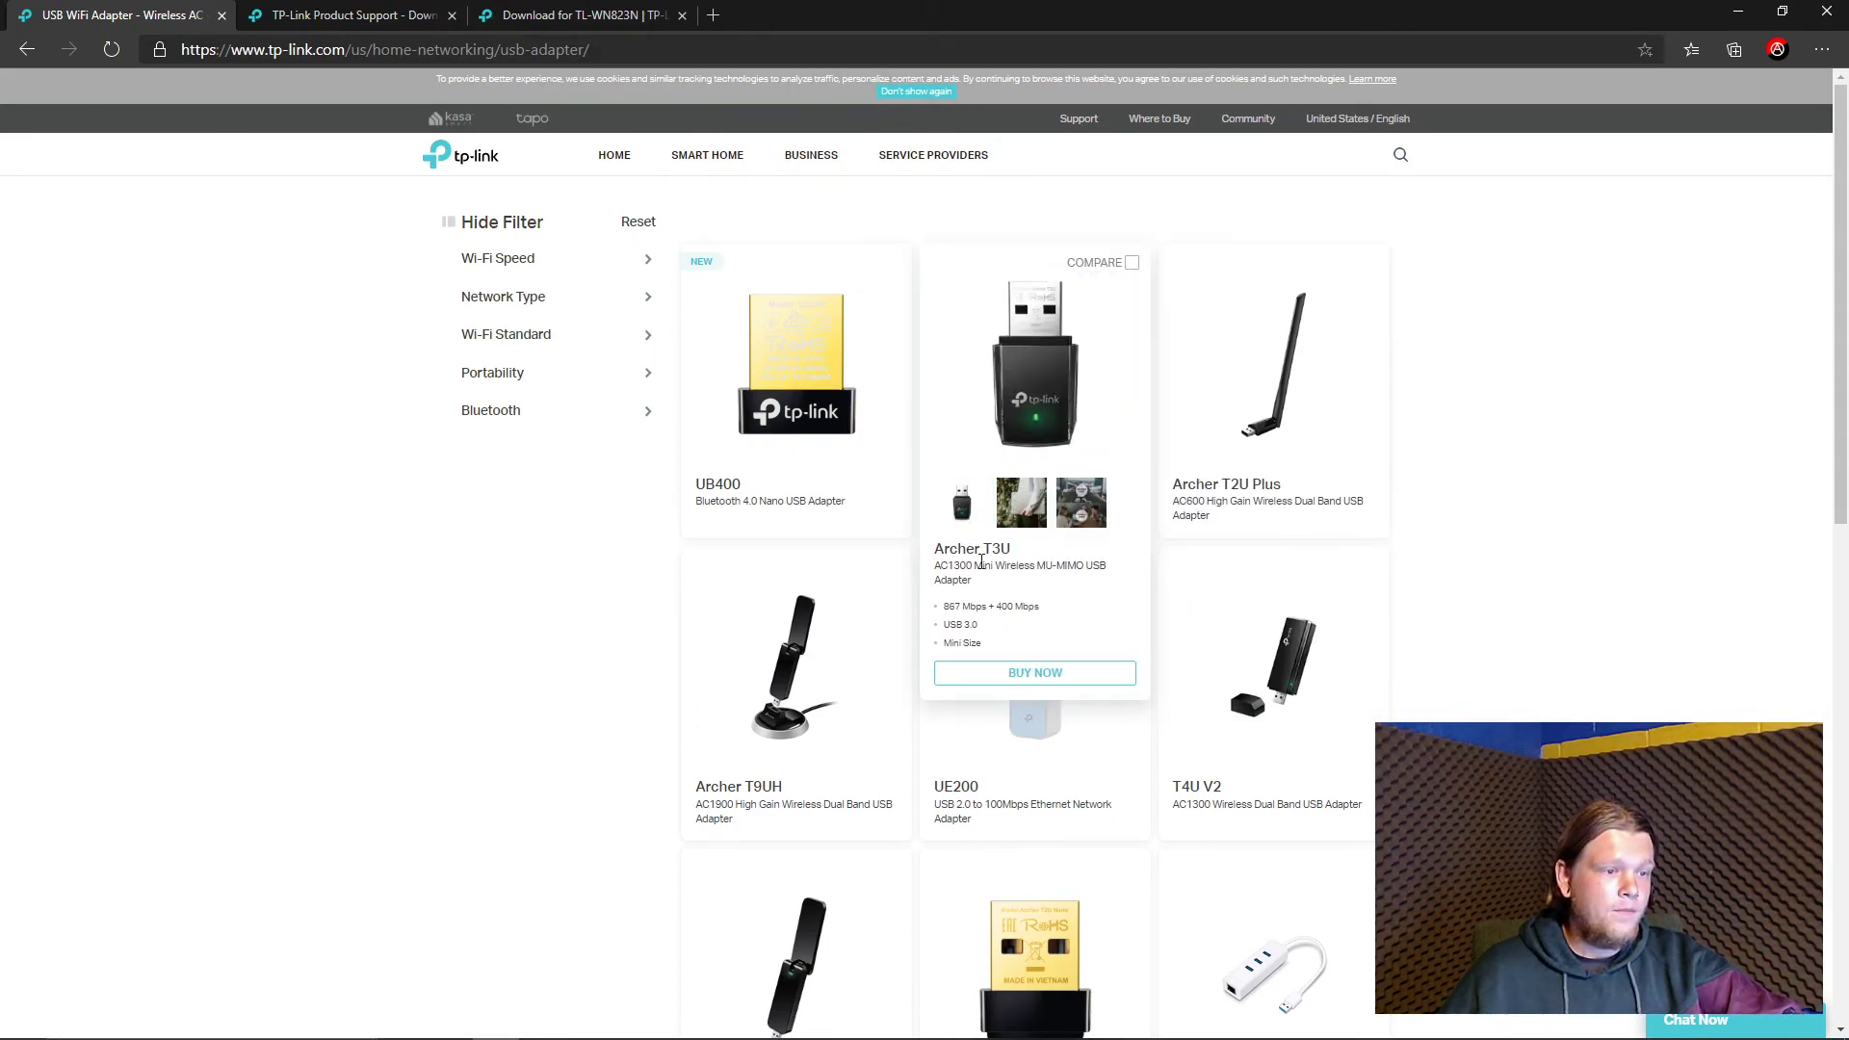
left_click(1017, 673)
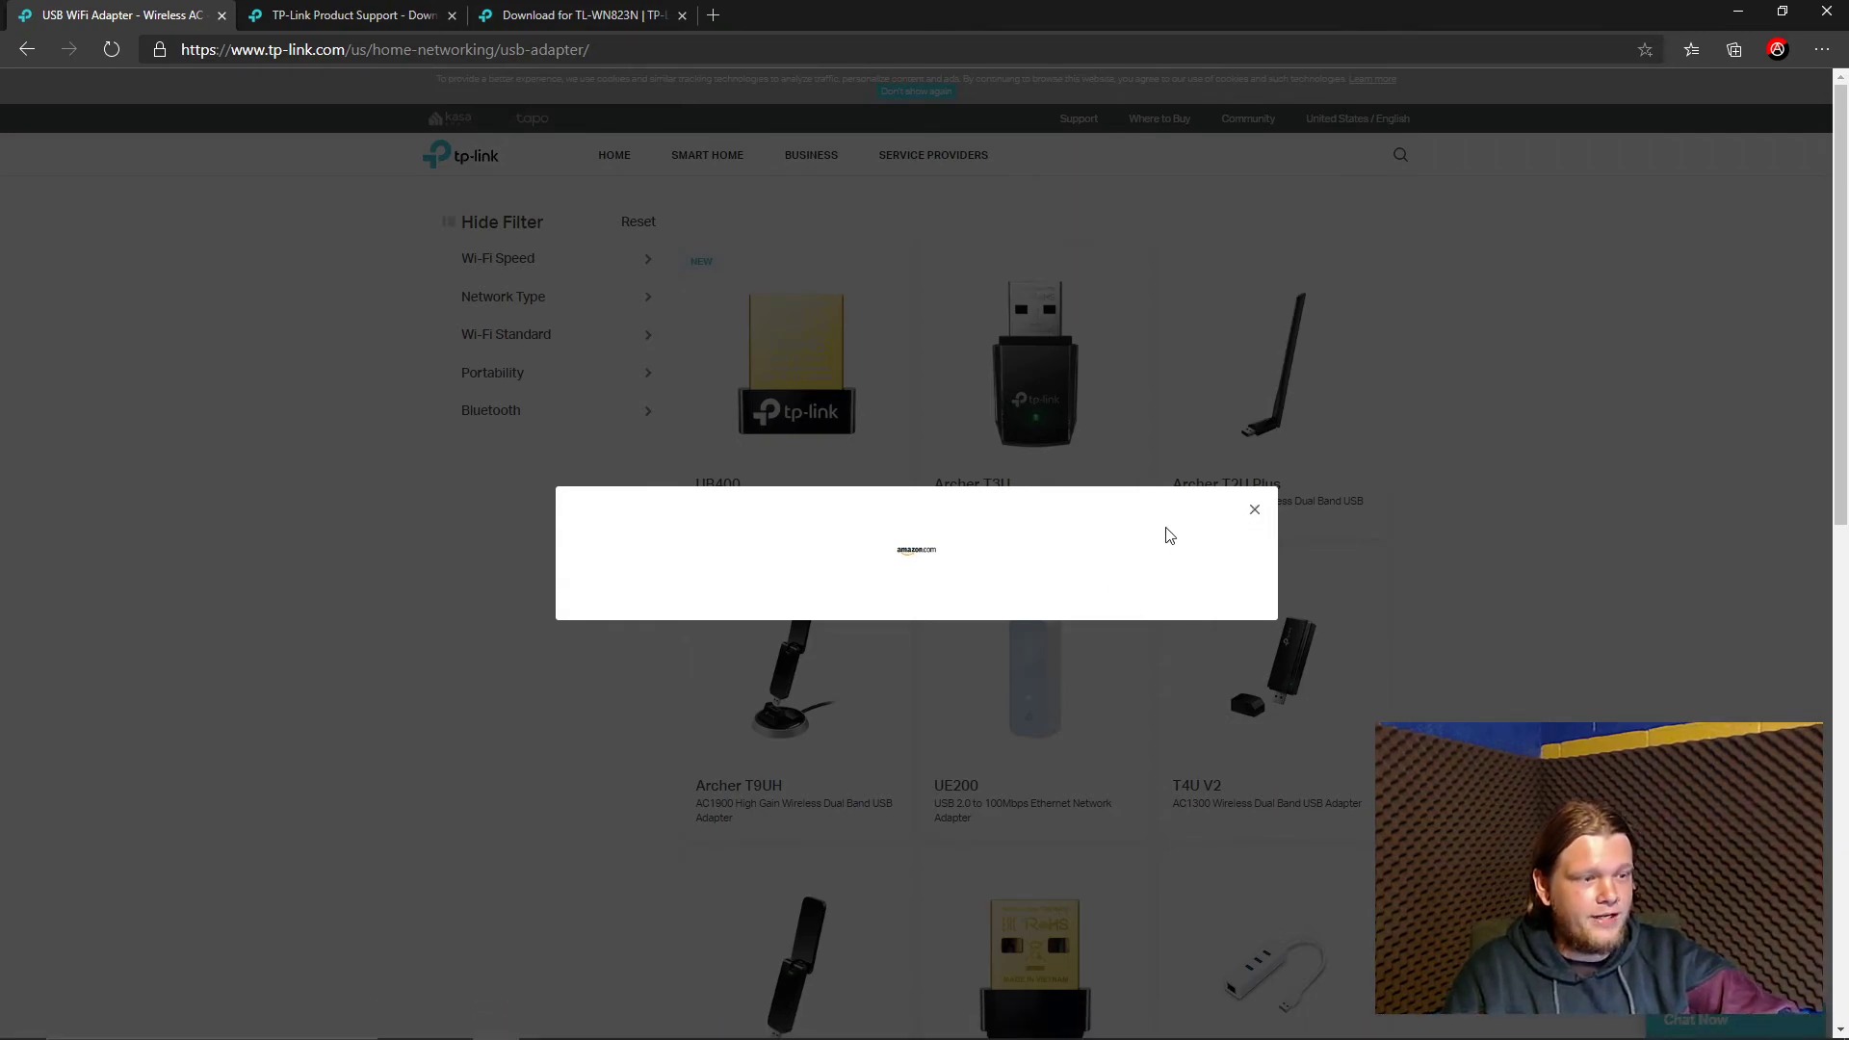
left_click(1255, 512)
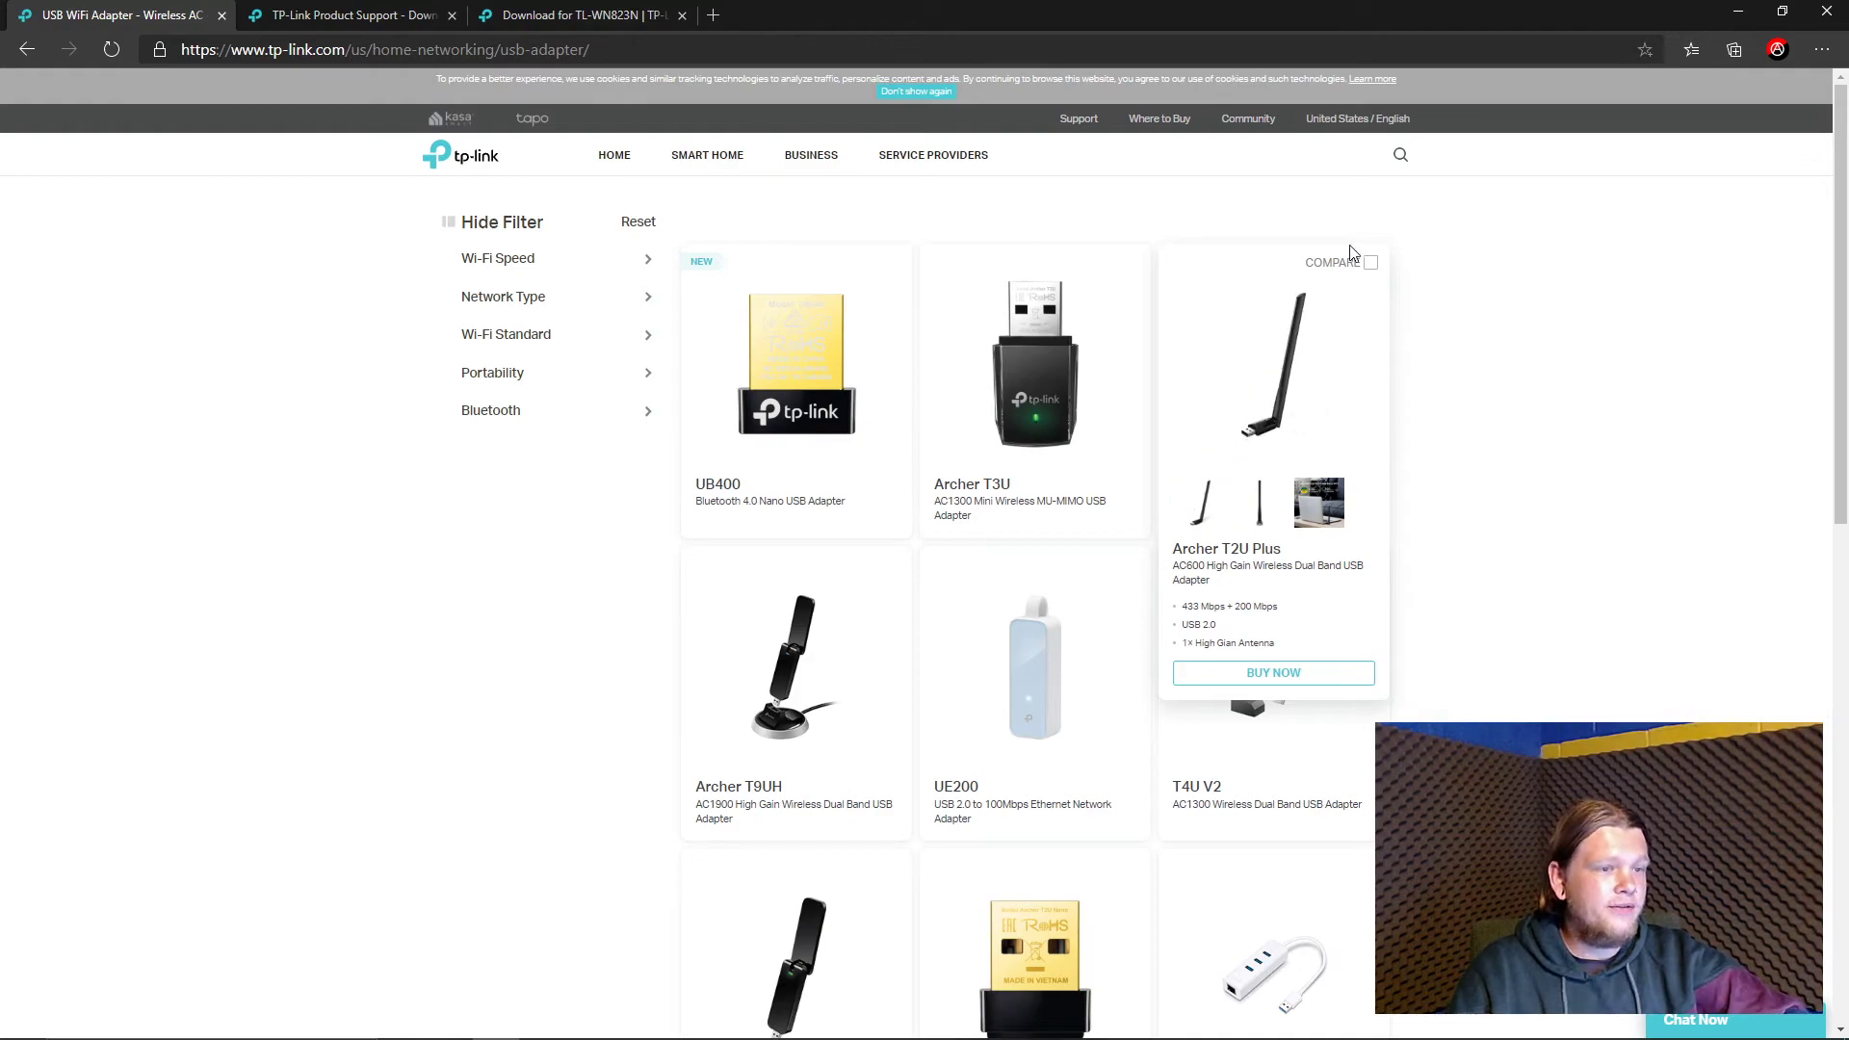
Filter the USB adapters by the Wi-Fi 4 (802.11n) and Wi-Fi 5 (802.11ac) standards.
left_click(523, 345)
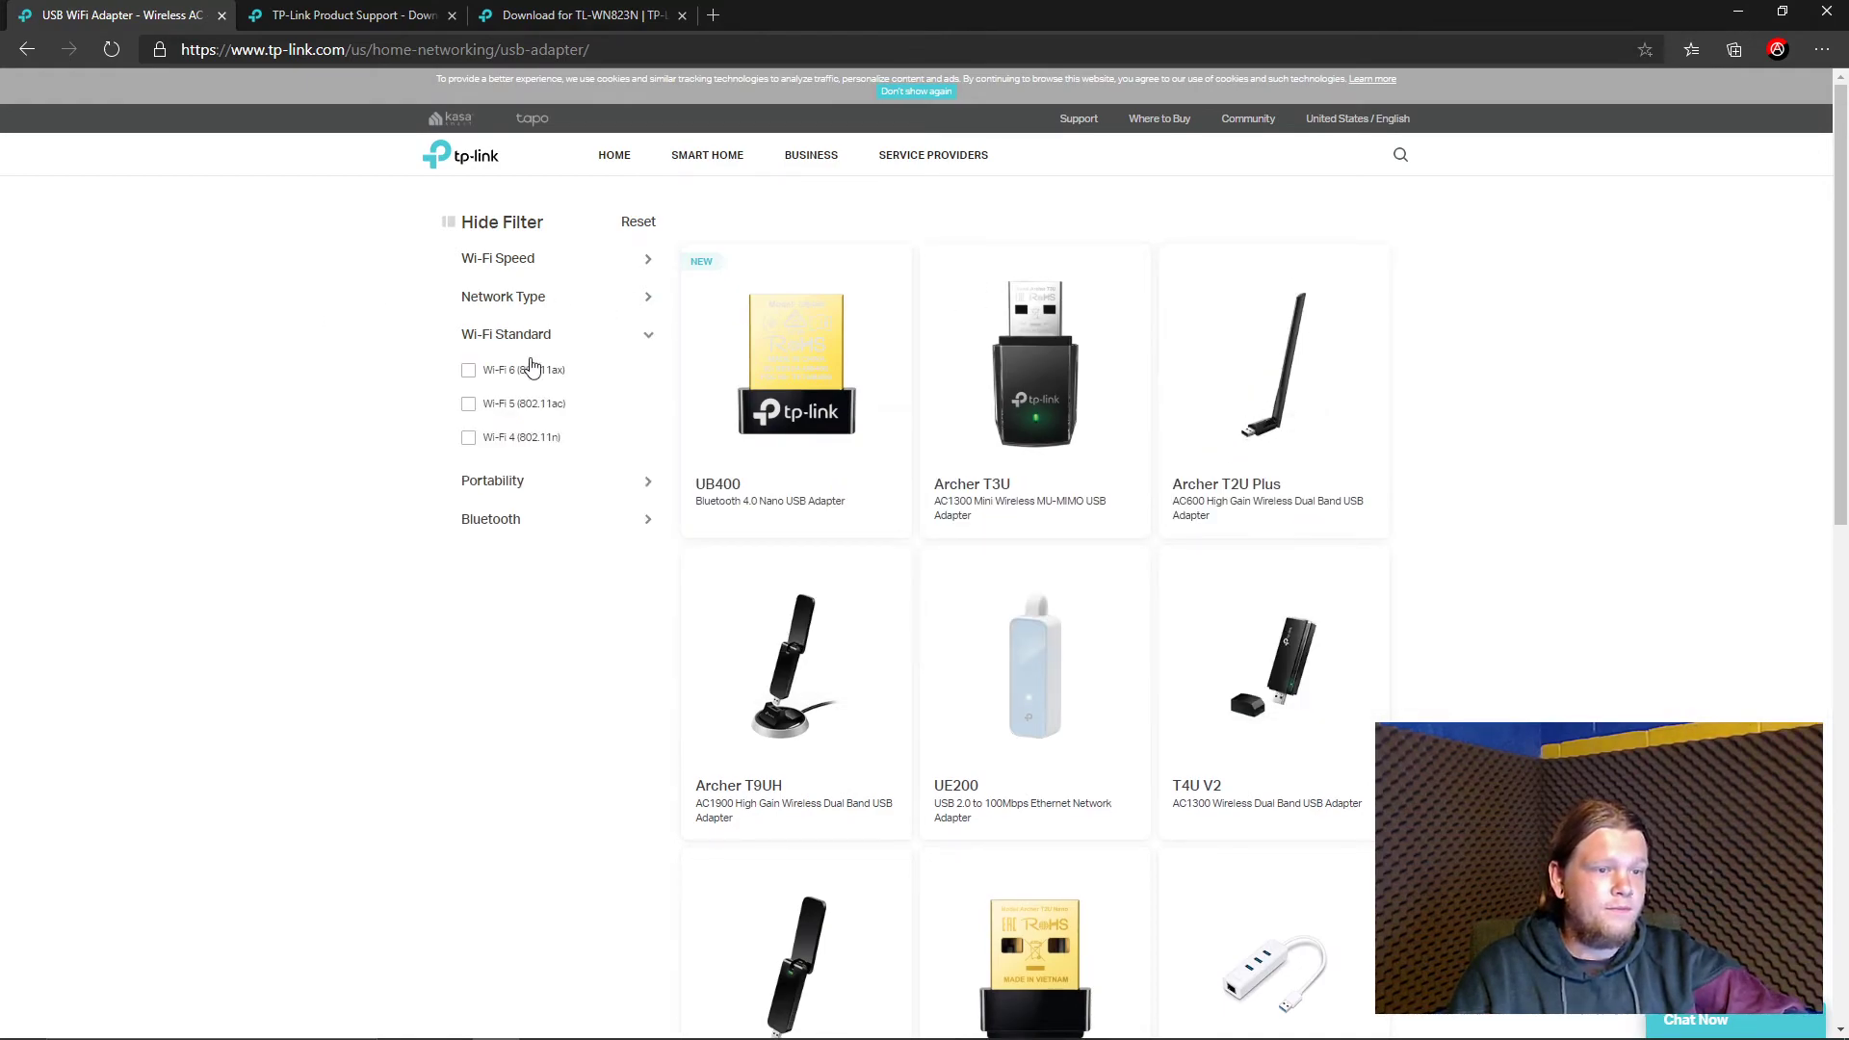
left_click(518, 438)
left_click(520, 405)
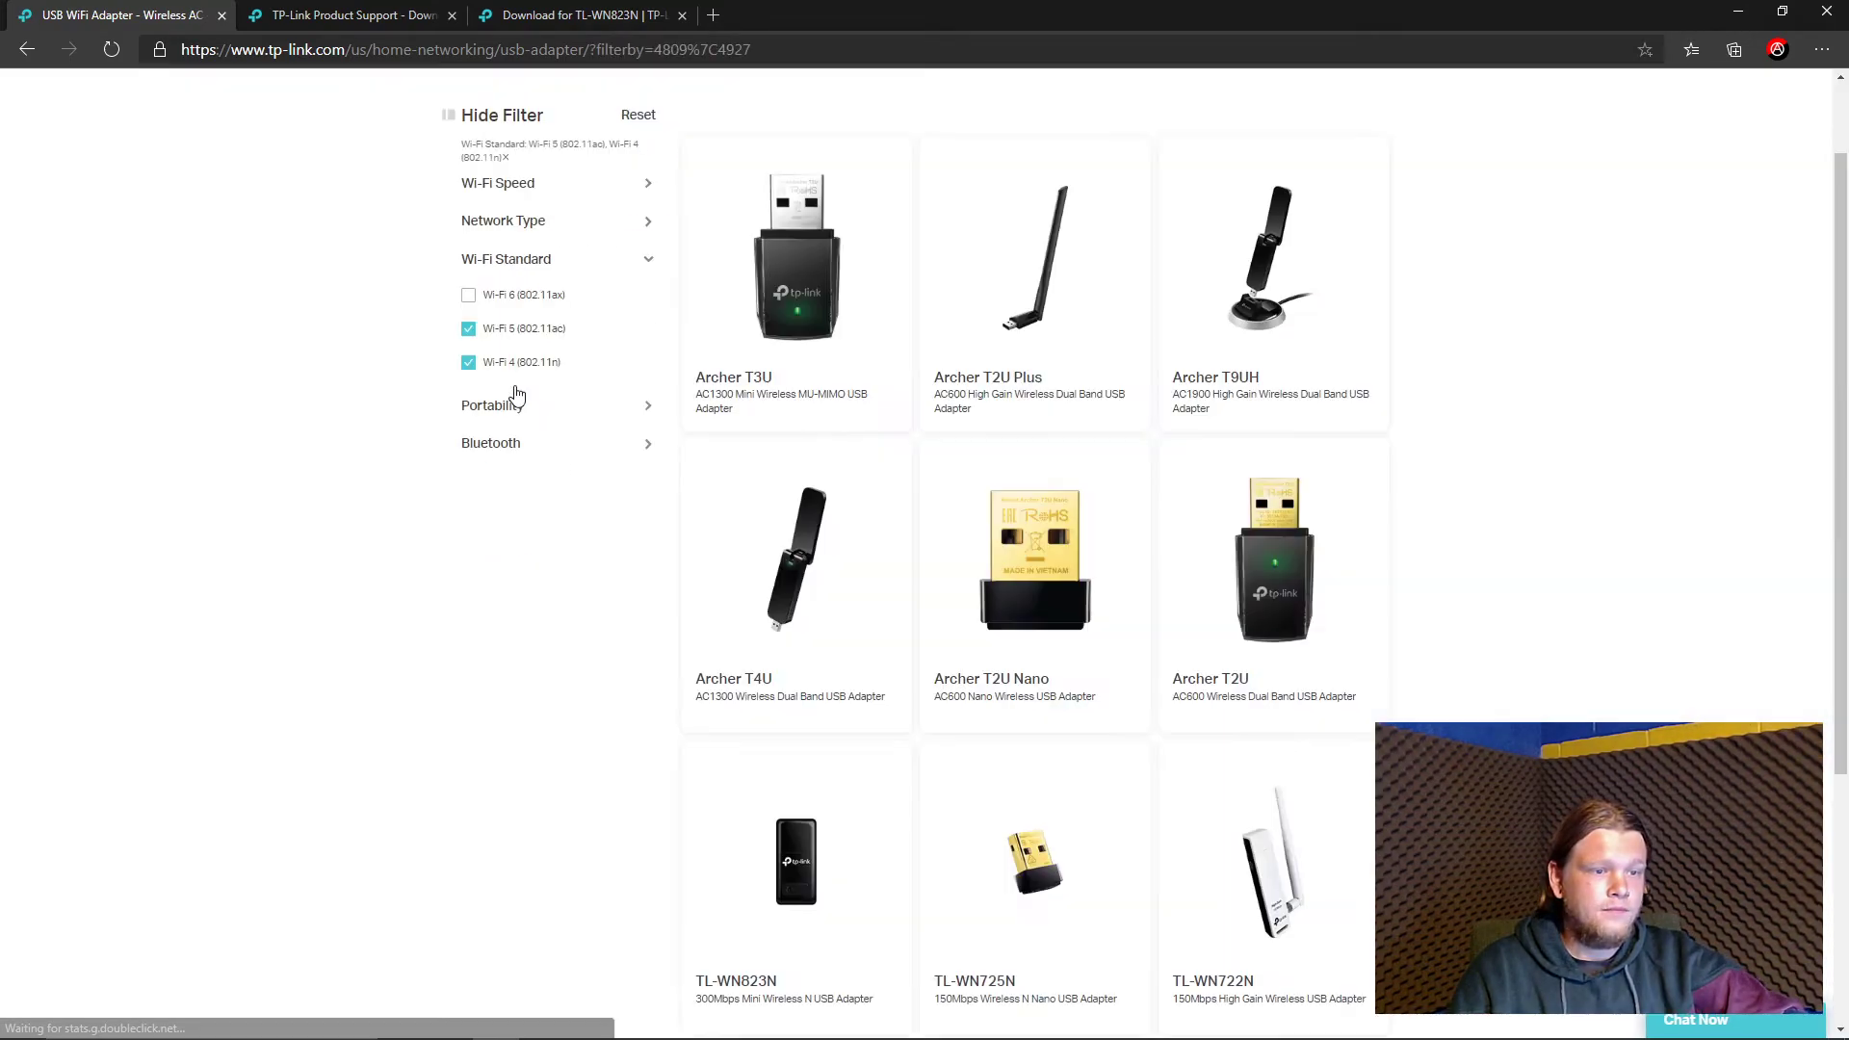
scroll(702, 401, "up", 2)
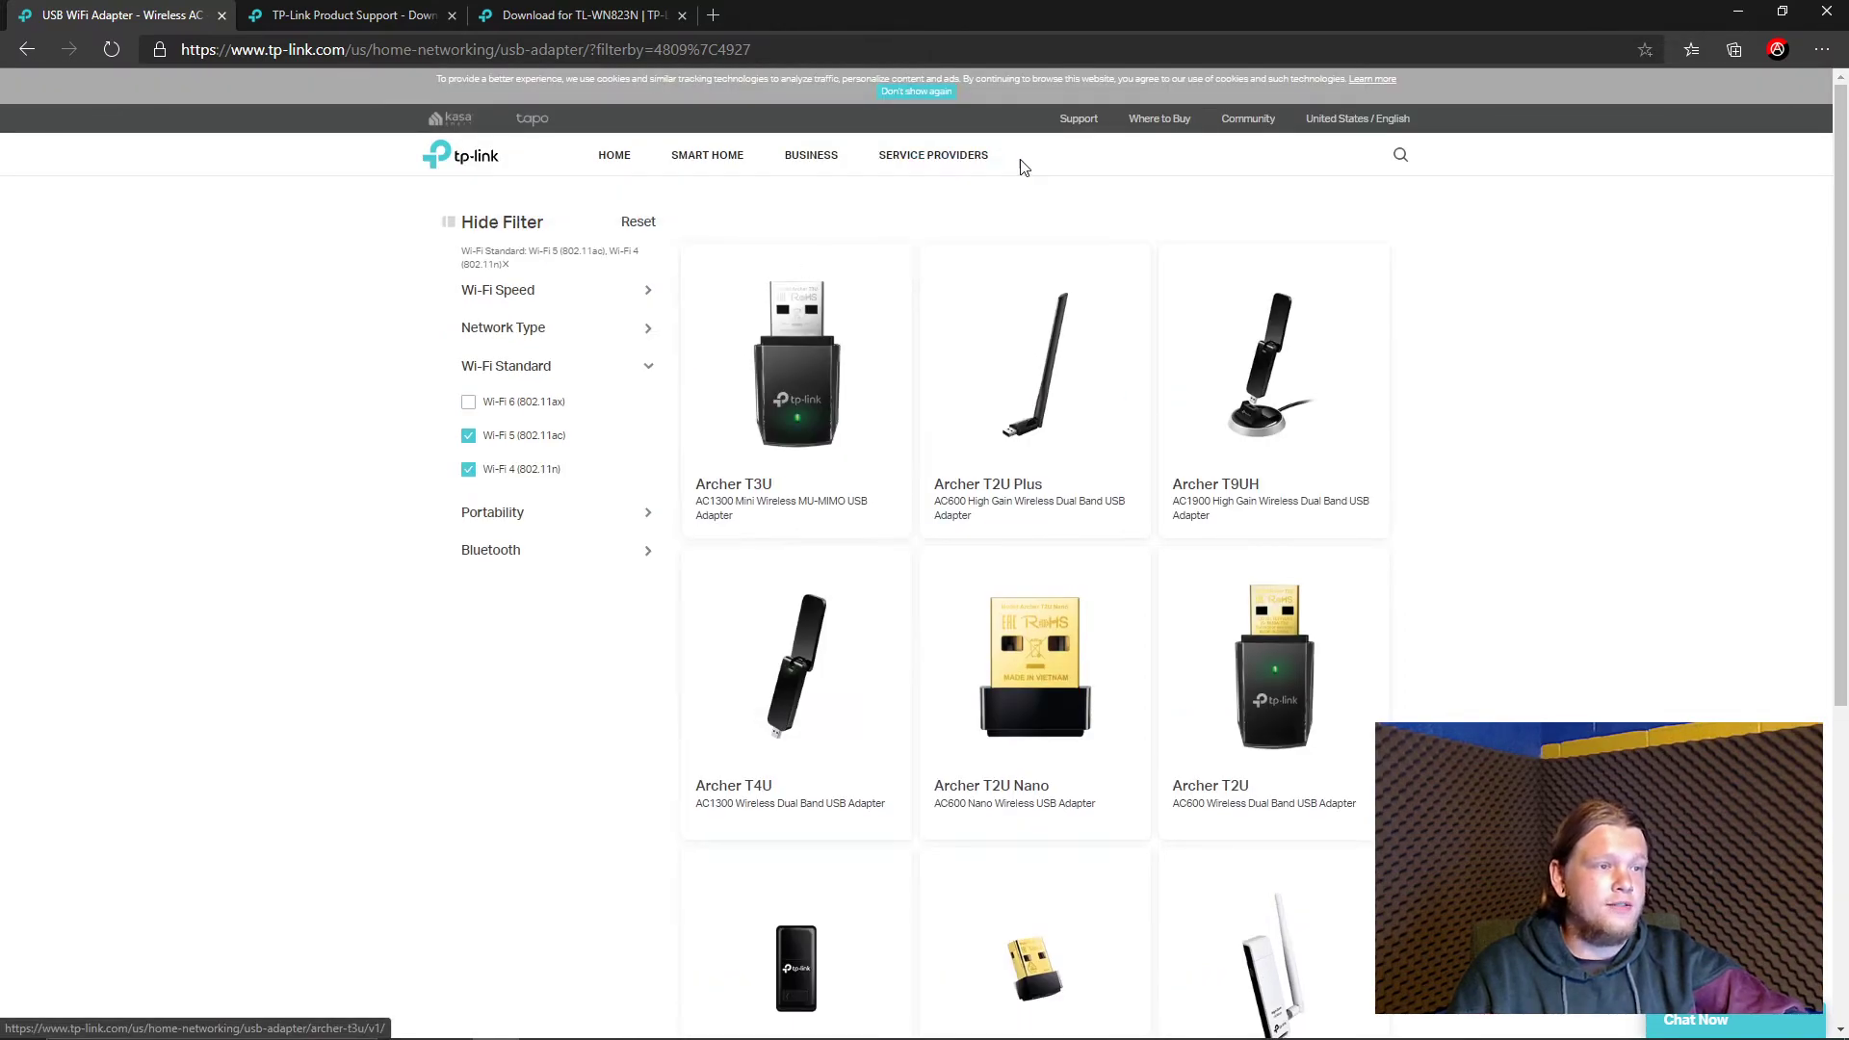
Search the web for "tp link usb adapter" and compare the adapters offered in the shopping results.
left_click(287, 16)
left_click(125, 16)
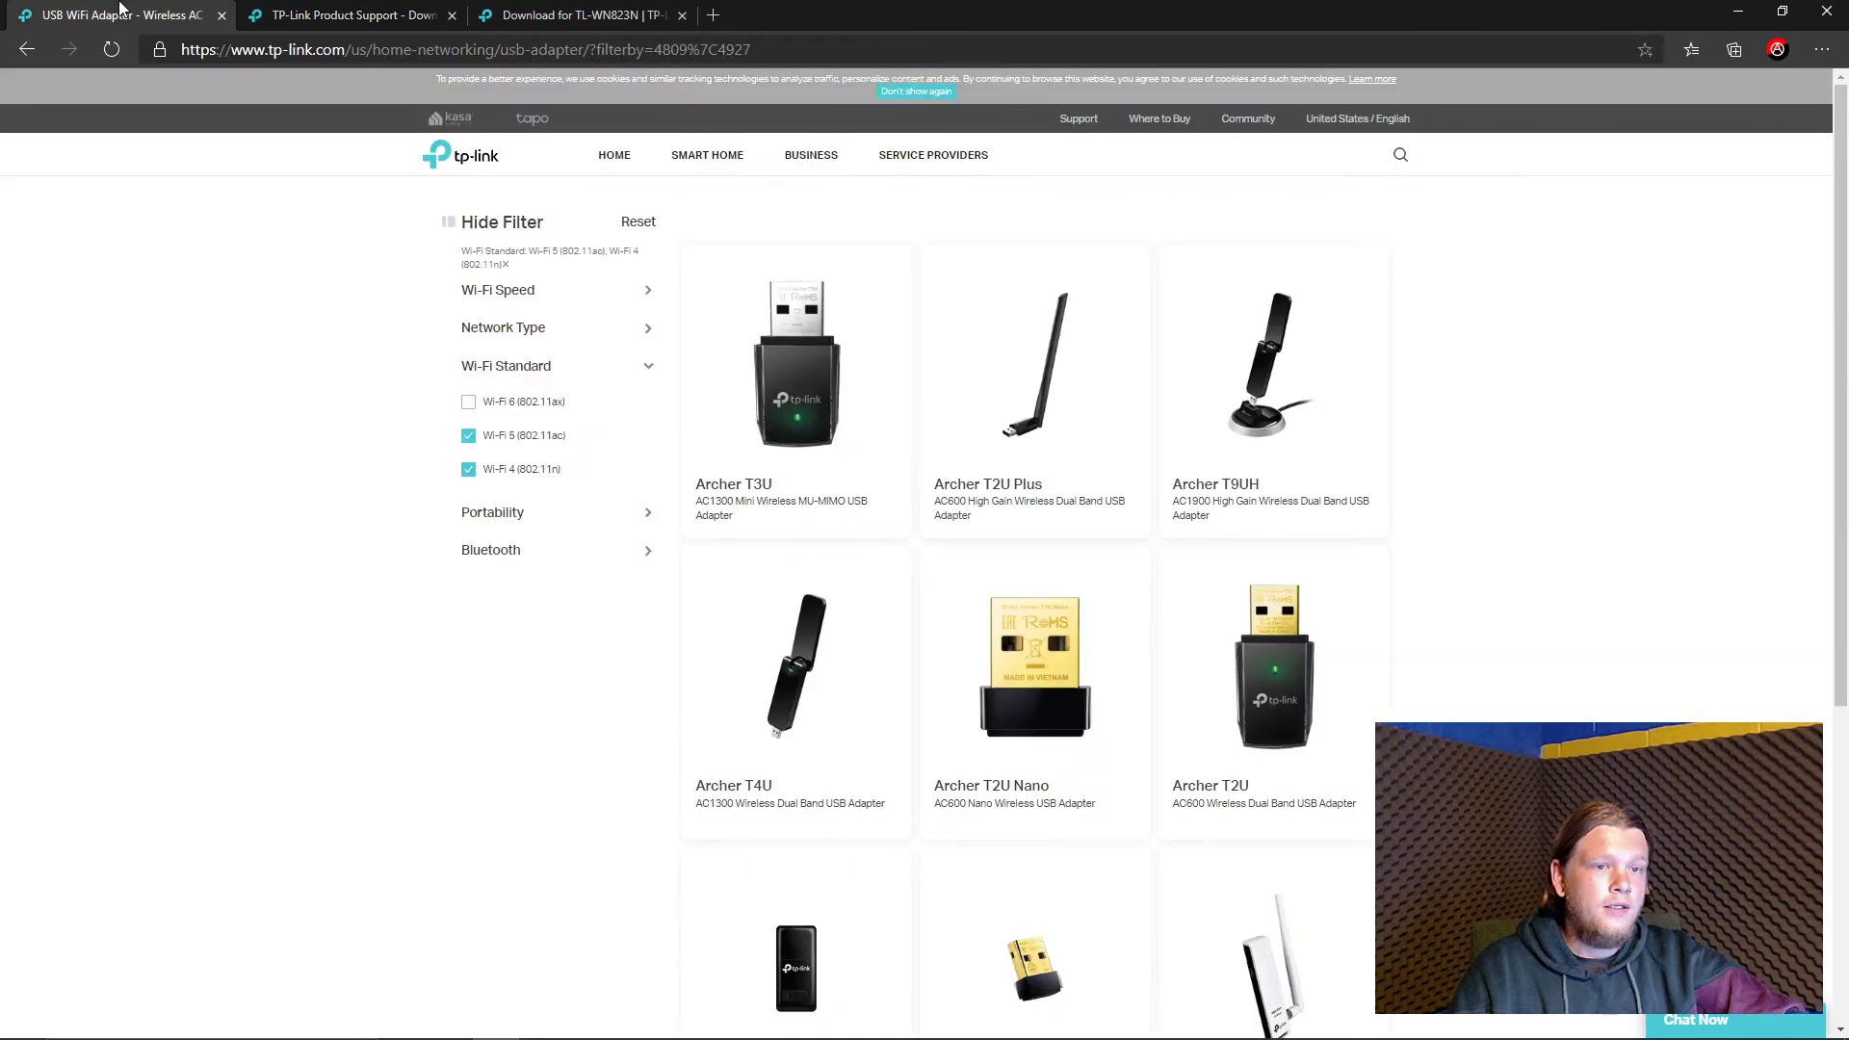
left_click(525, 53)
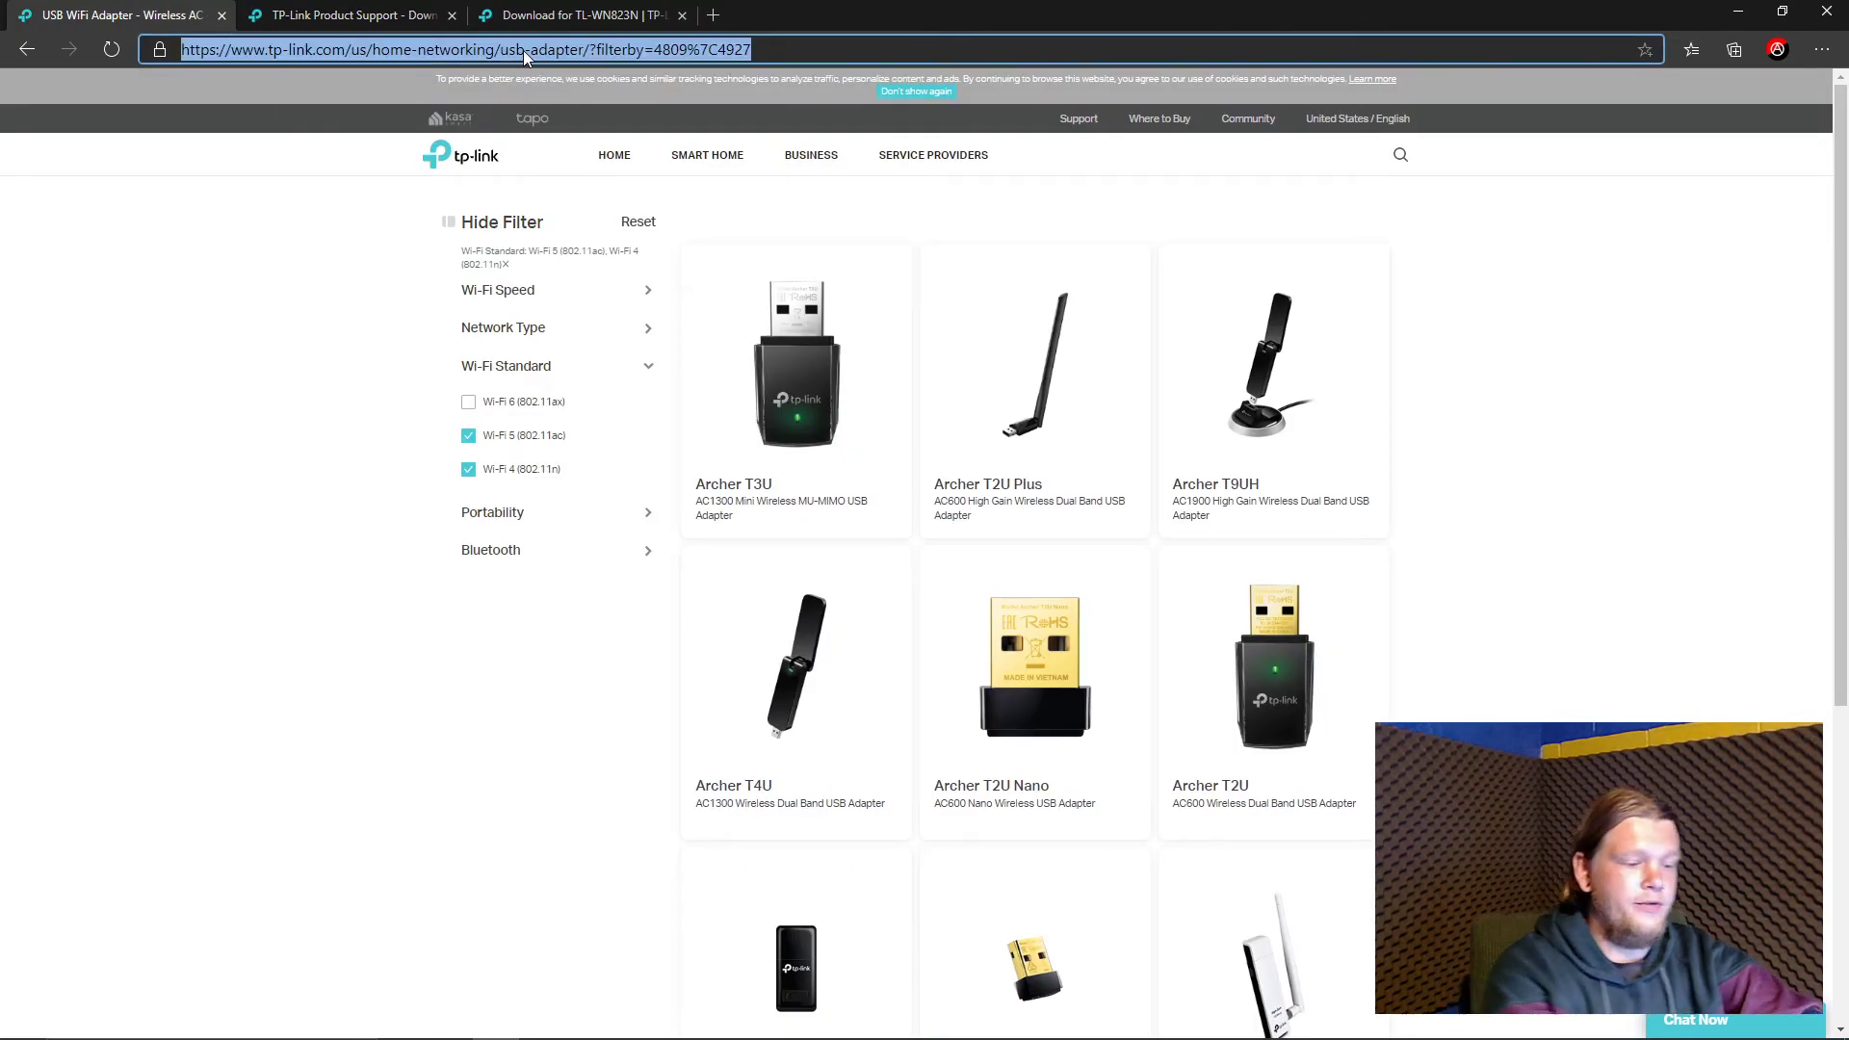
type("tp link ")
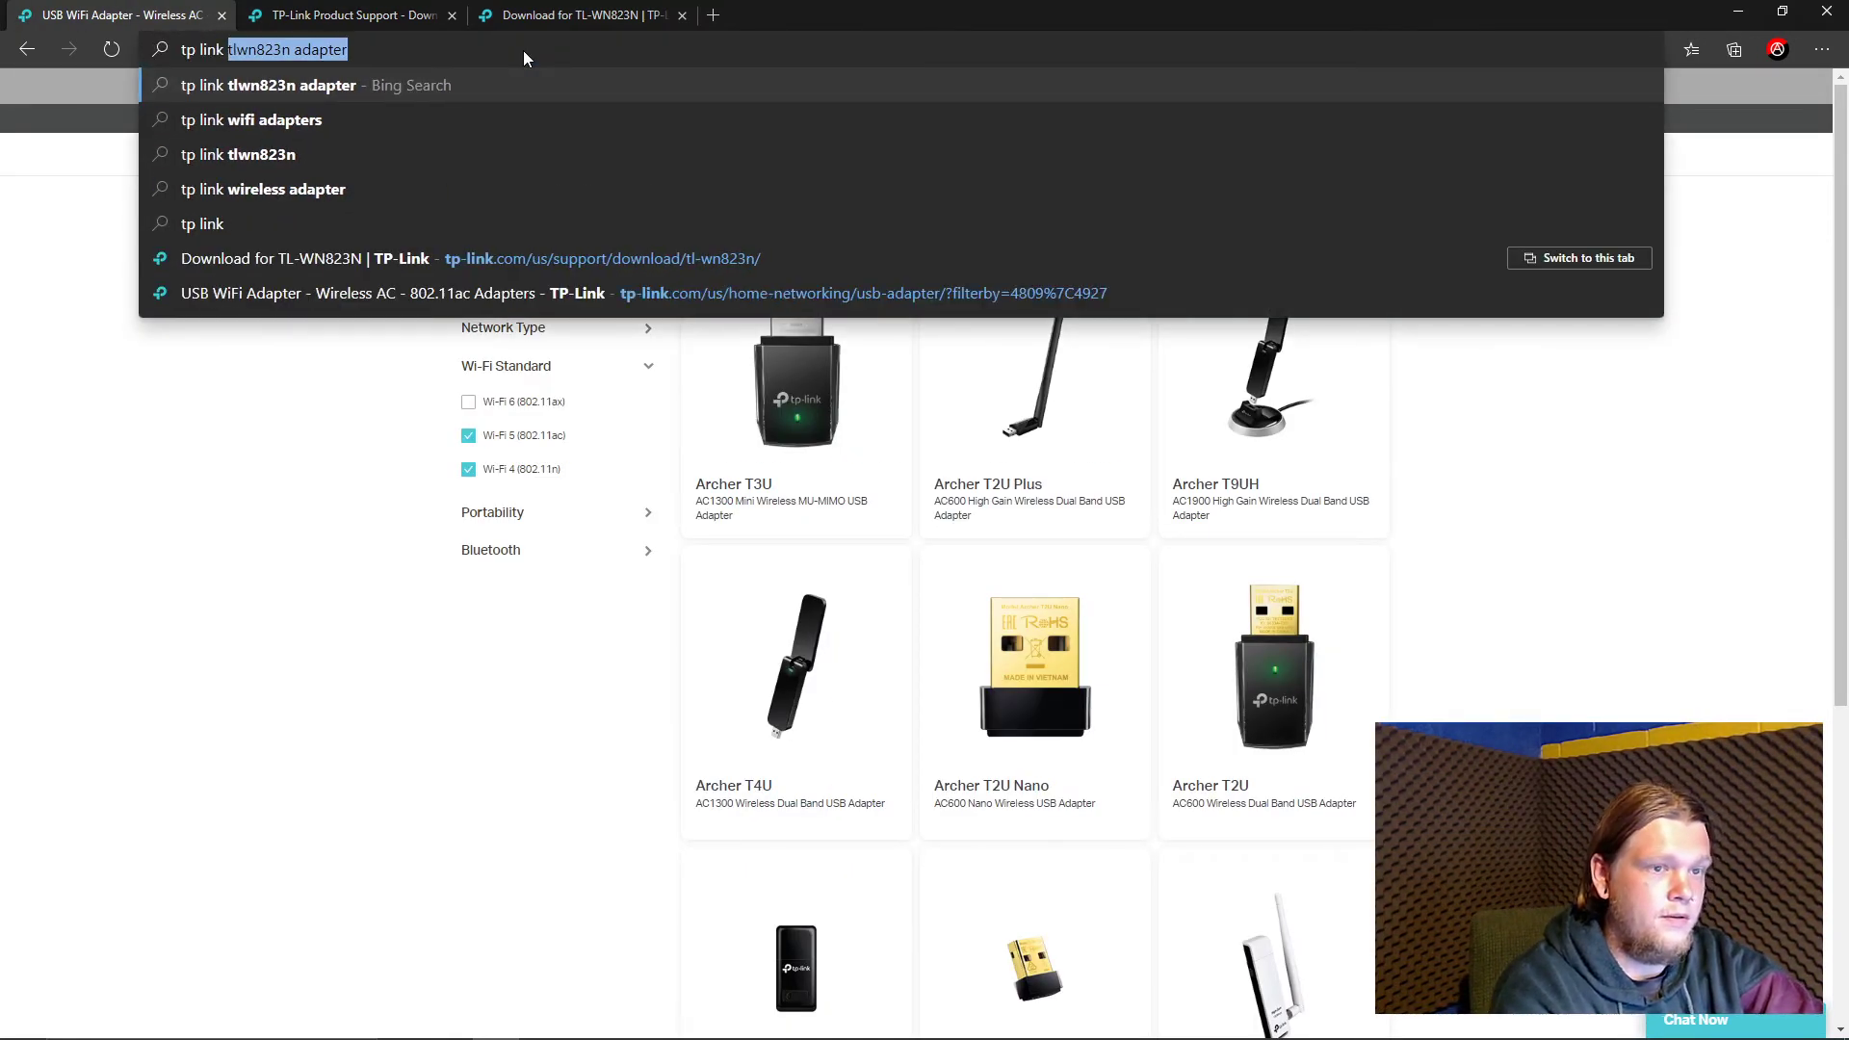
type("usb a")
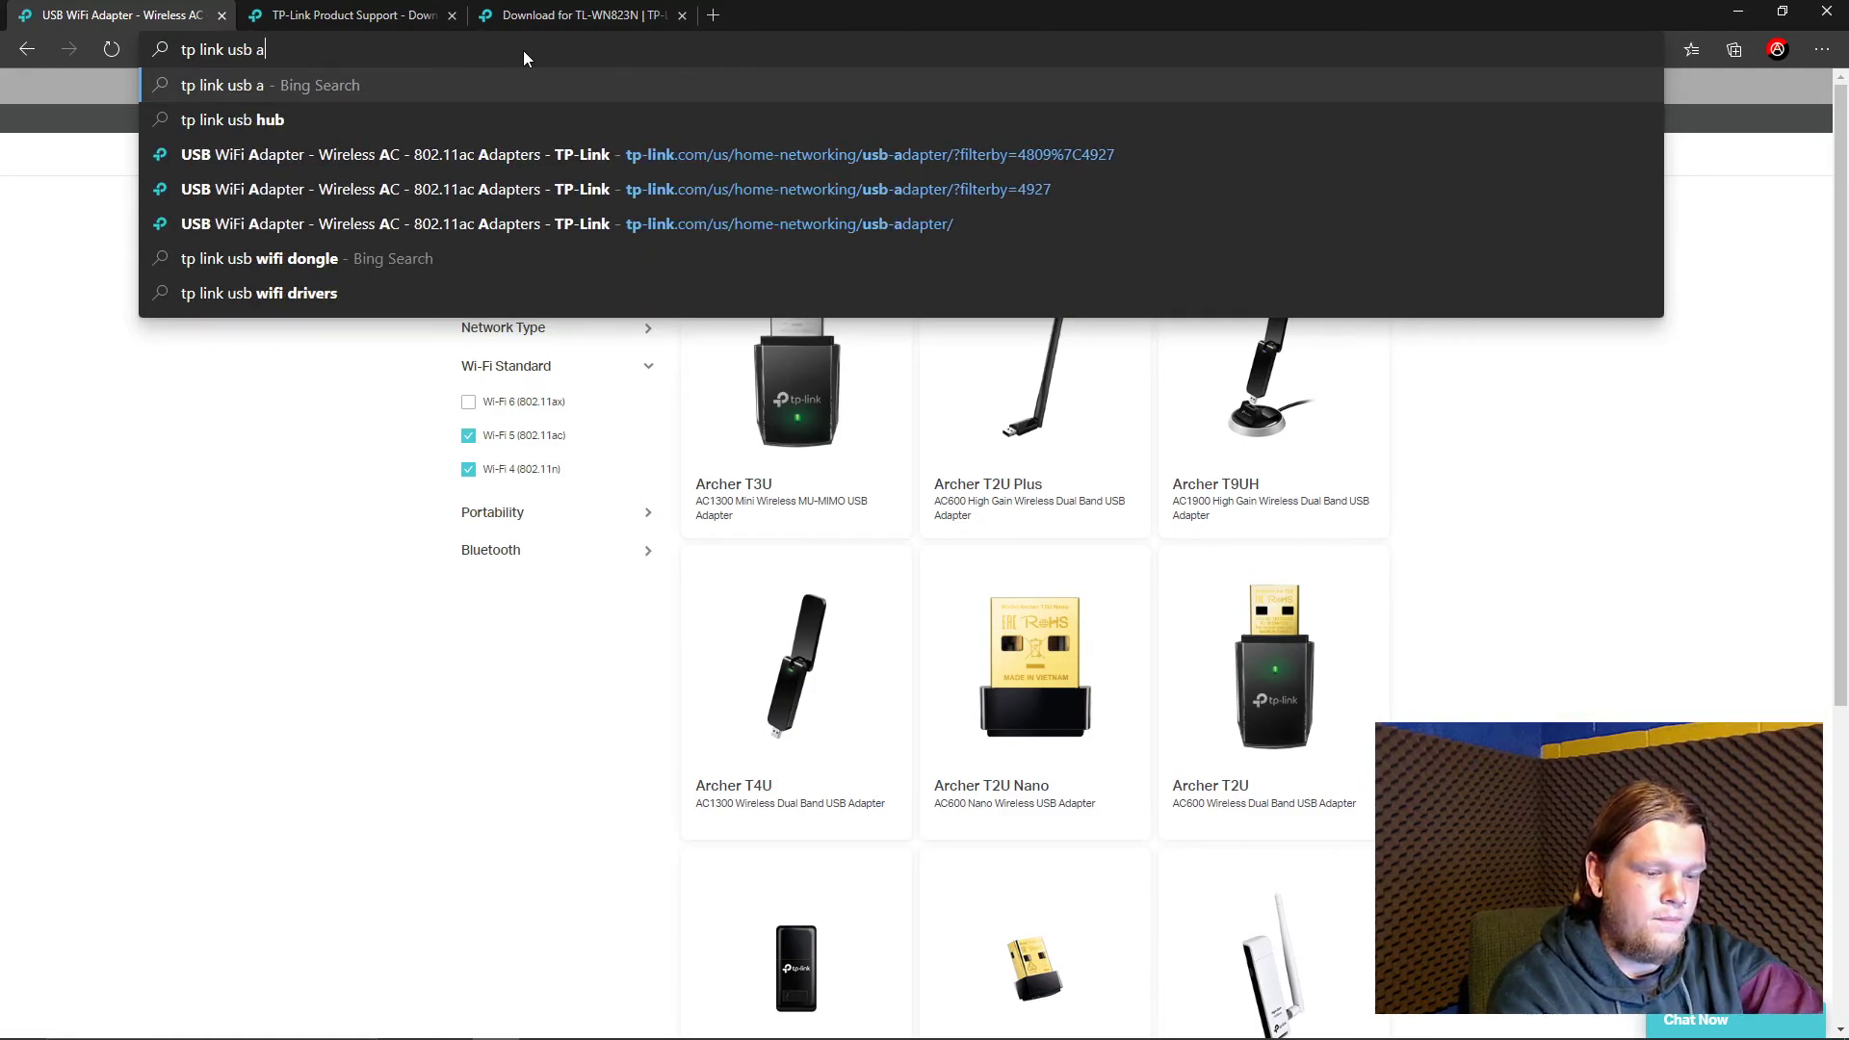
type("dapter")
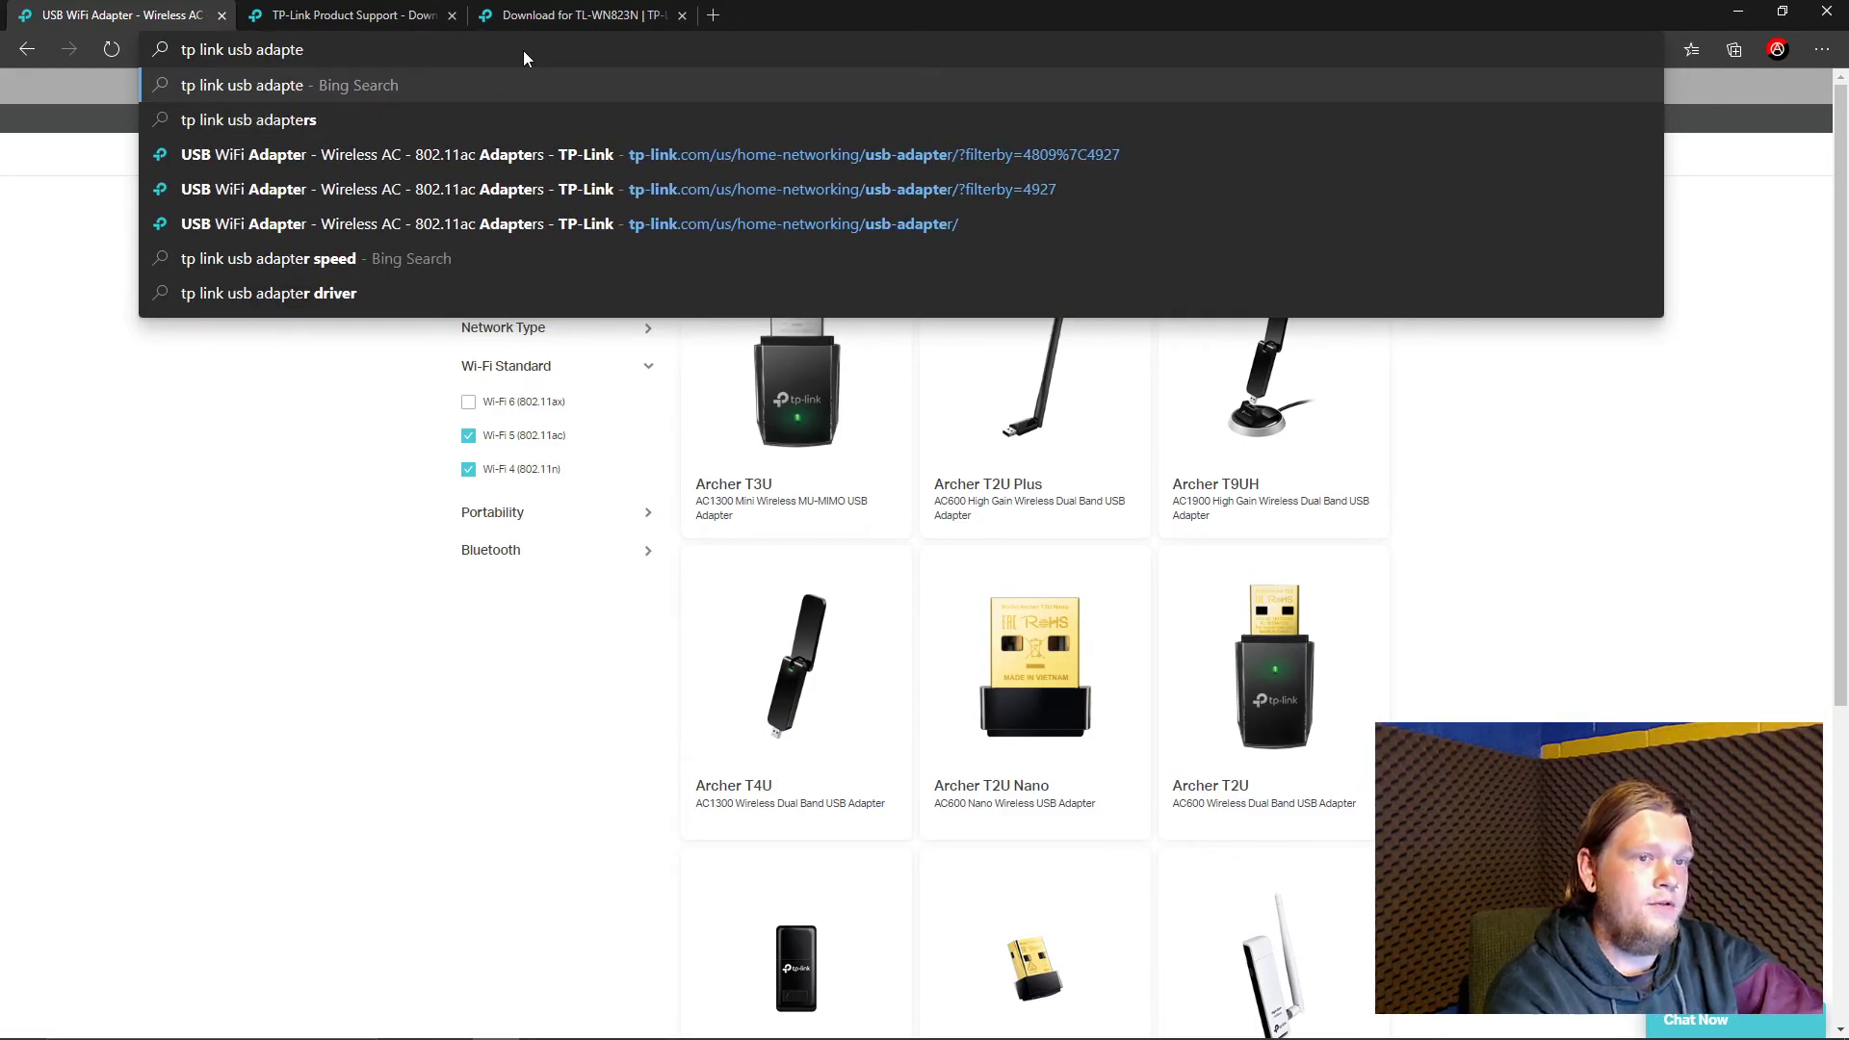
key("Return")
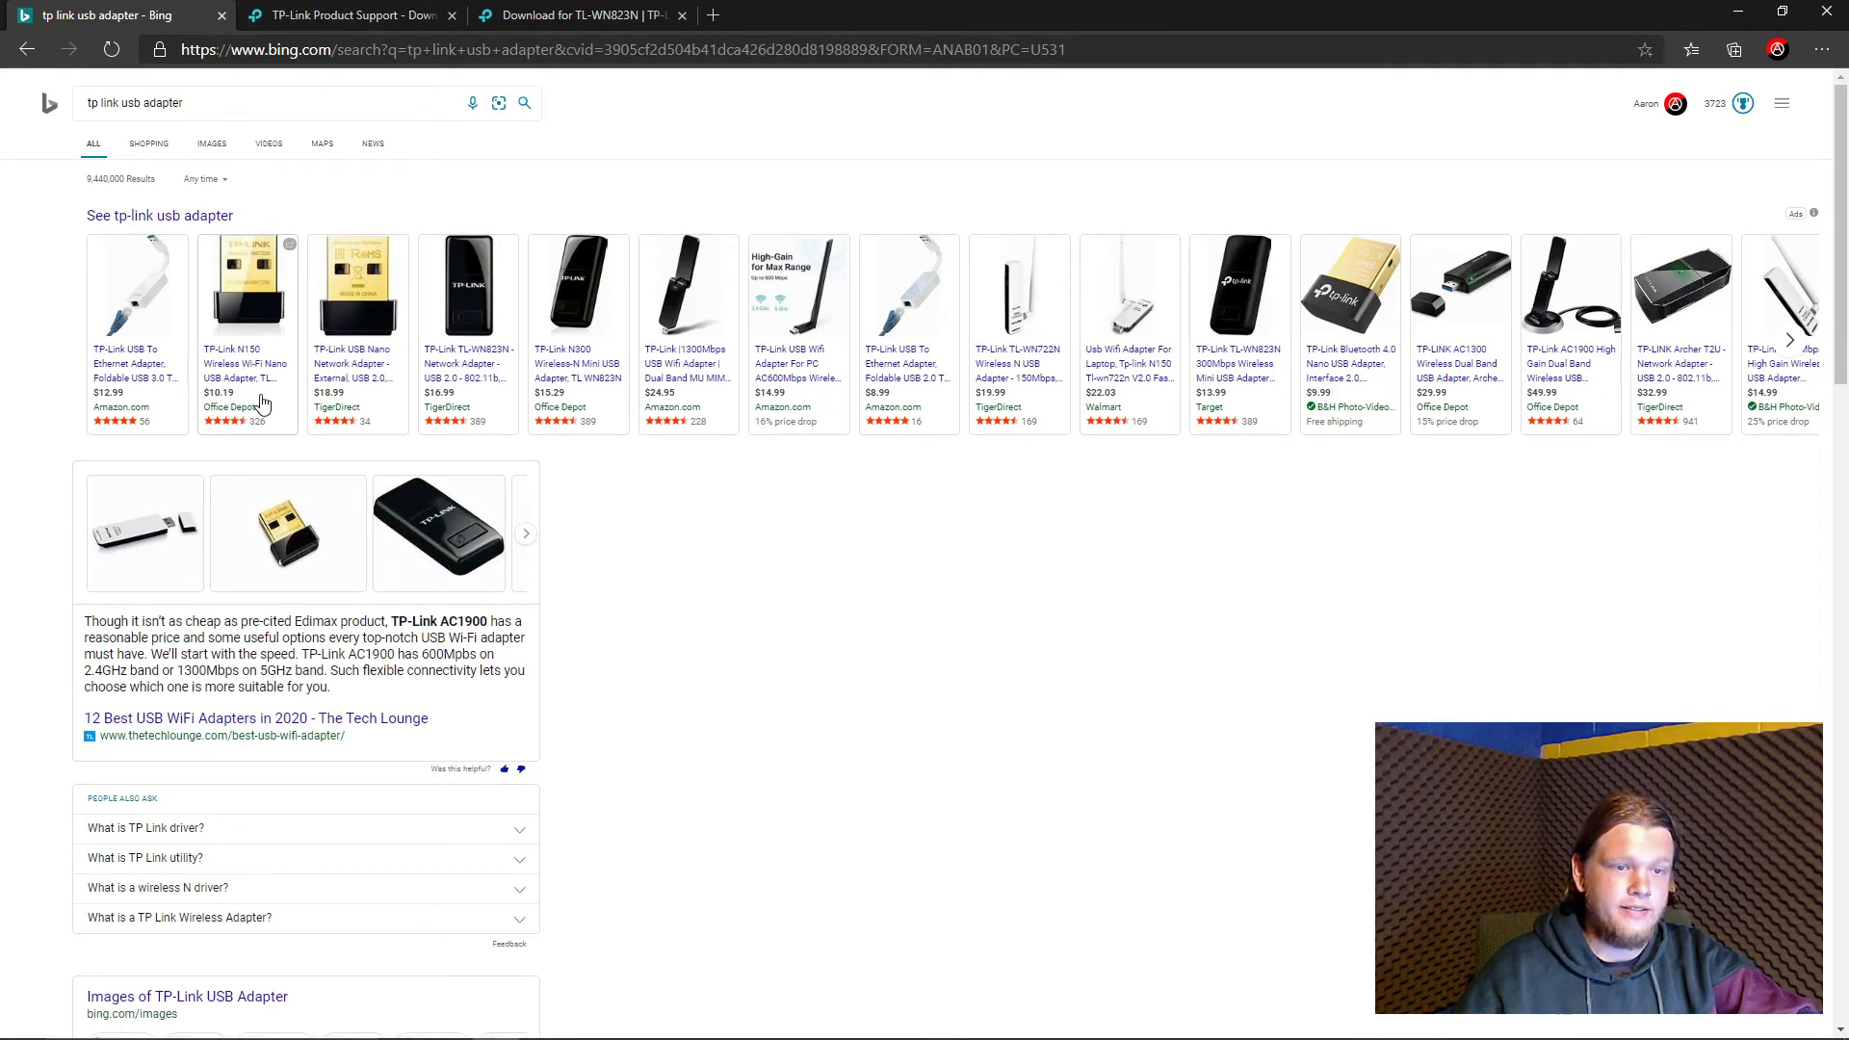
mouse_move(252, 344)
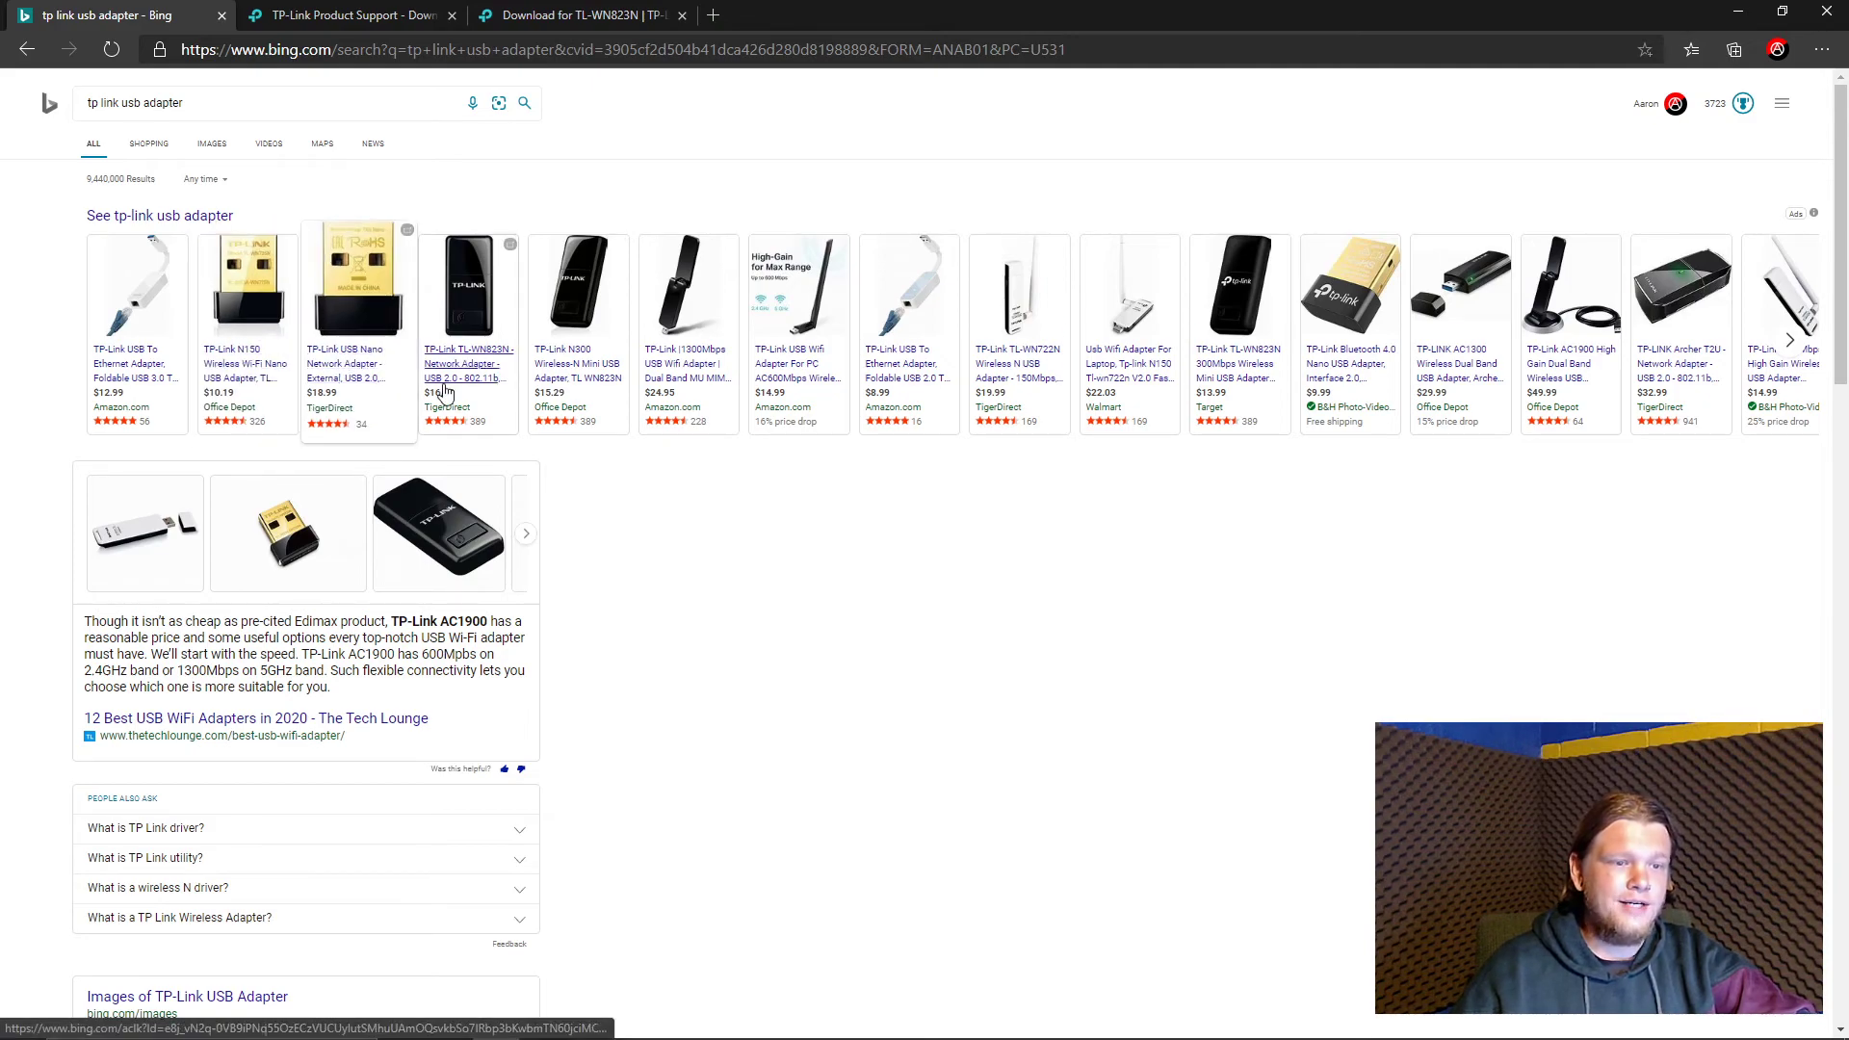
mouse_move(446, 393)
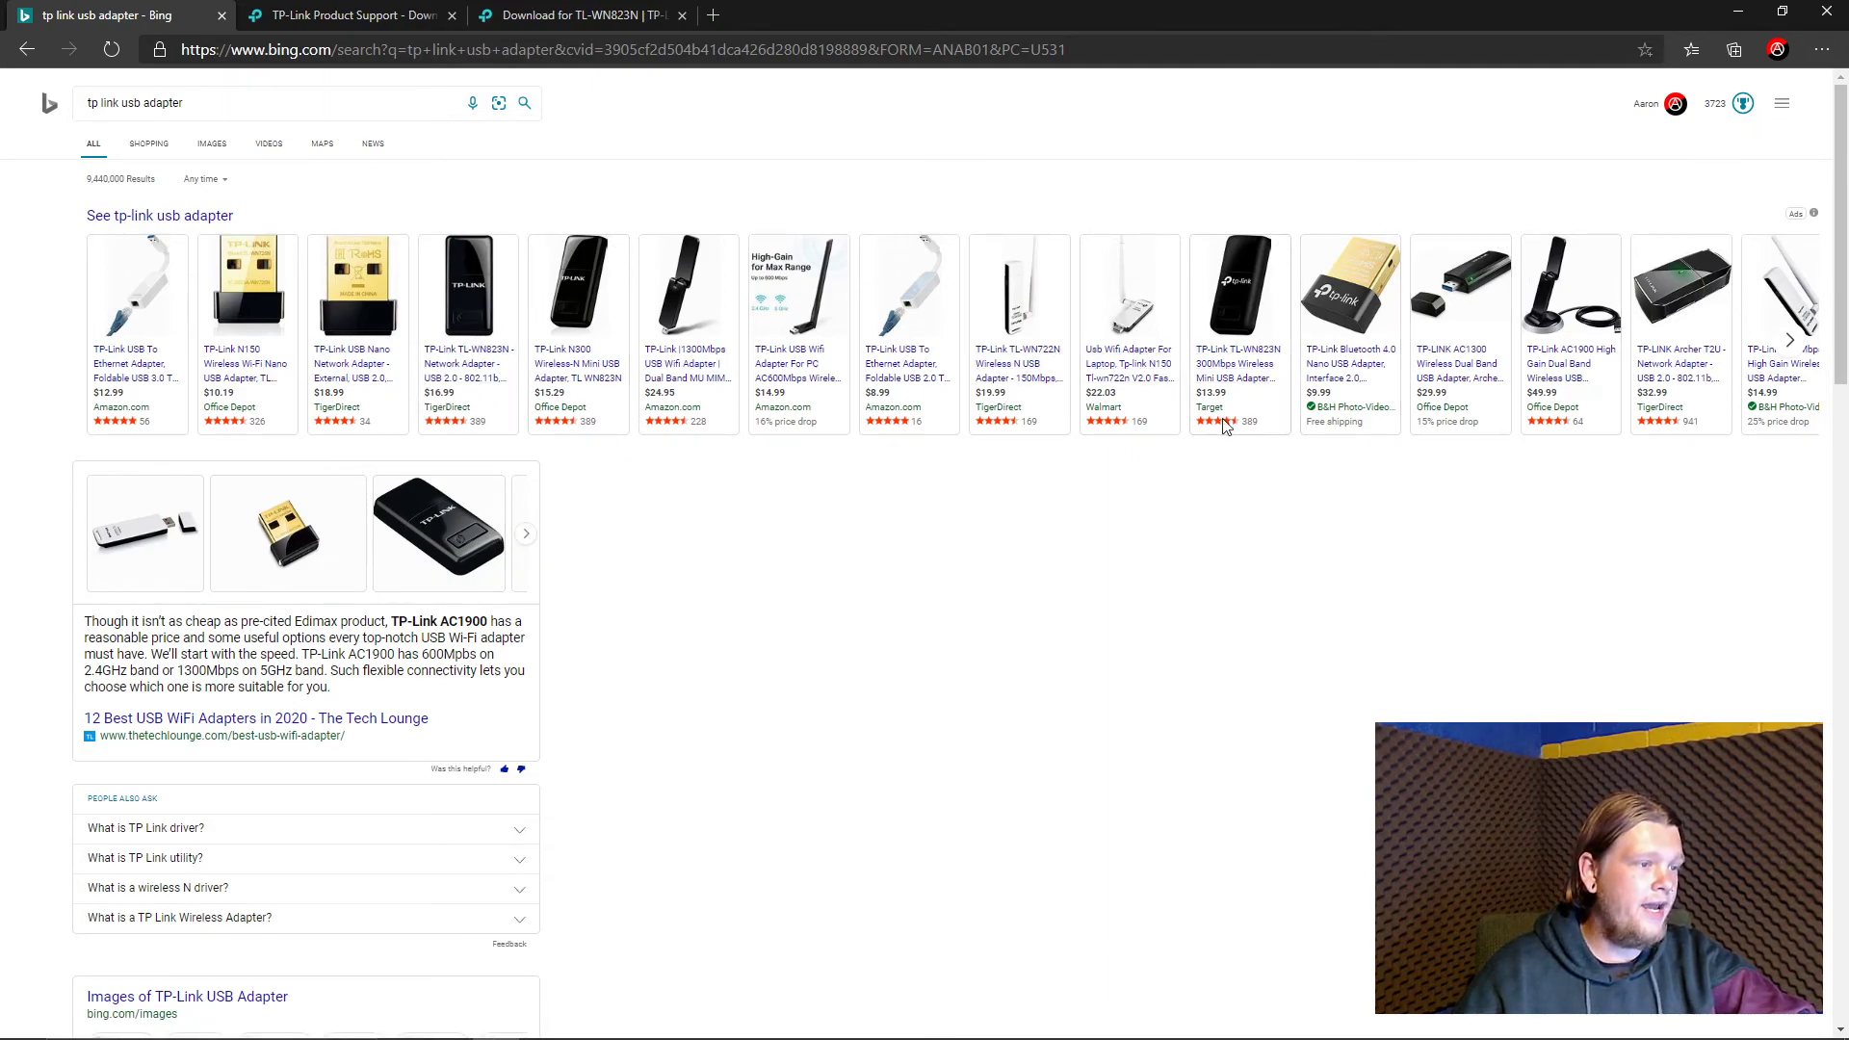
Minimize the browser, and close Device Manager and the plugins folder window to clear the desktop.
left_click(1738, 11)
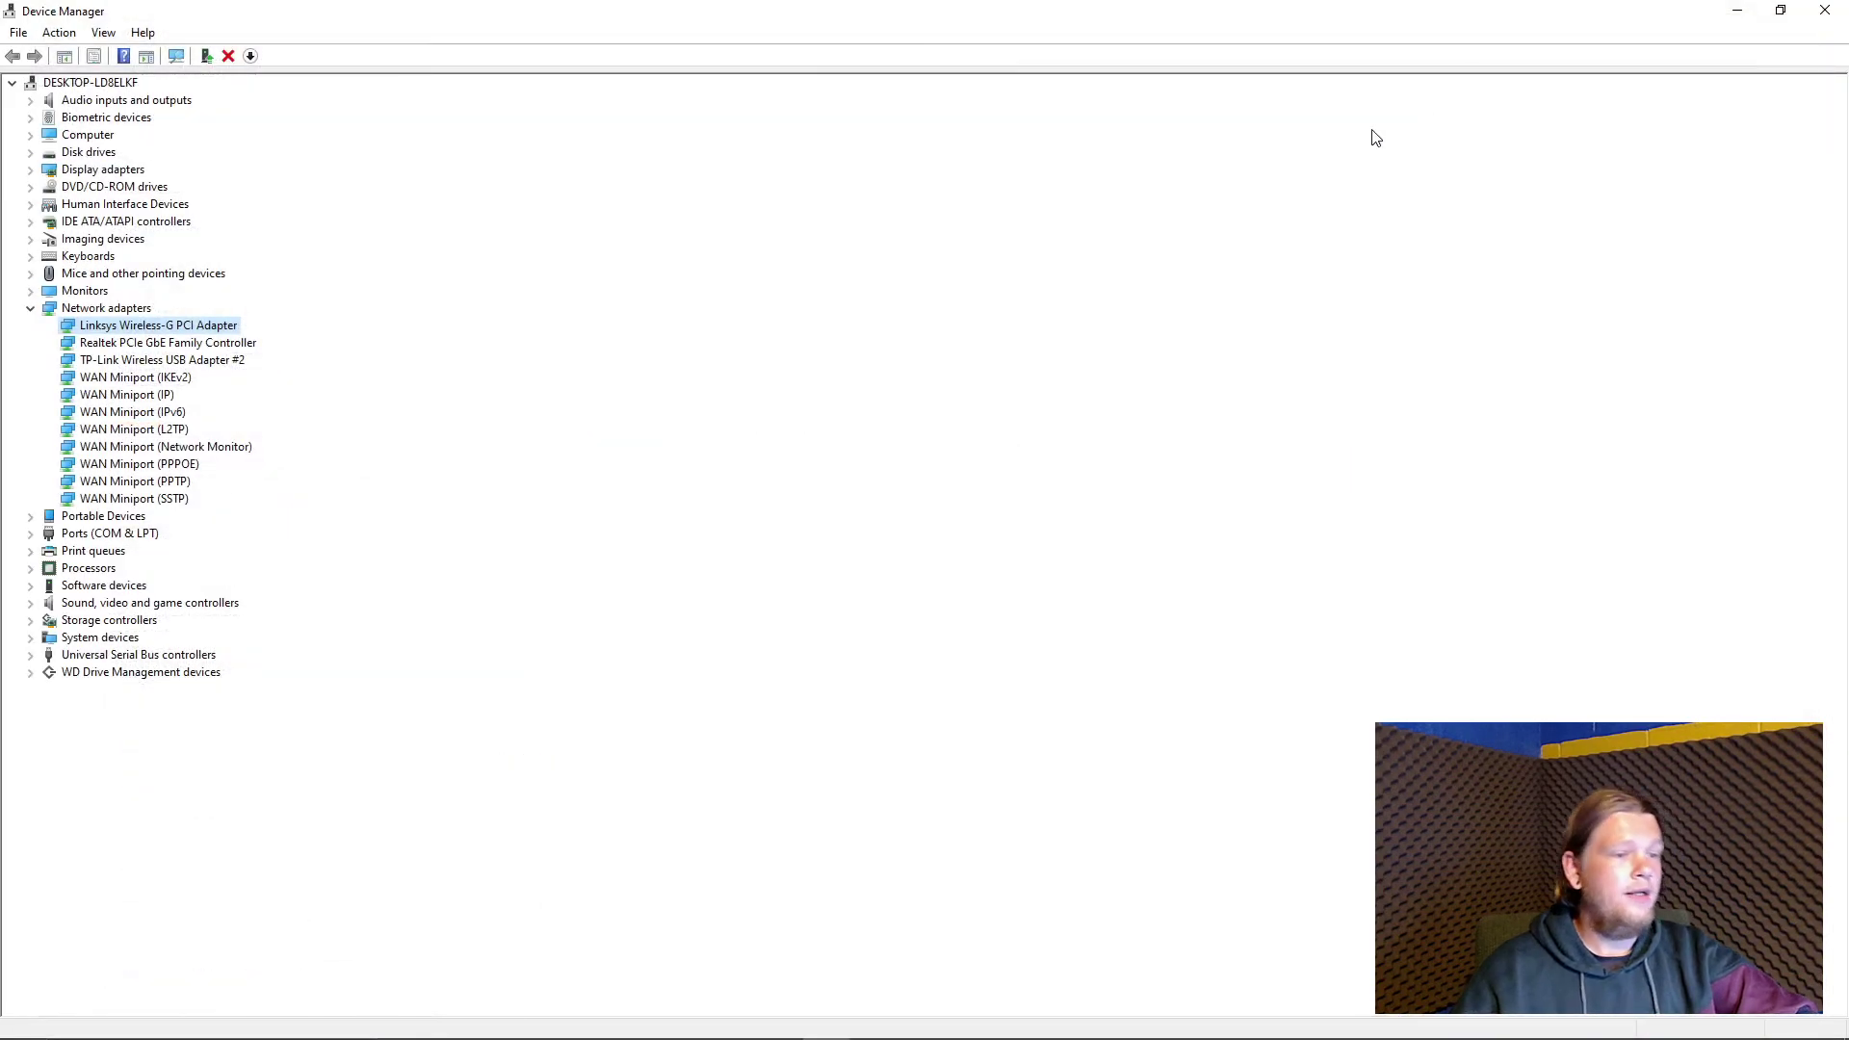
left_click(1825, 11)
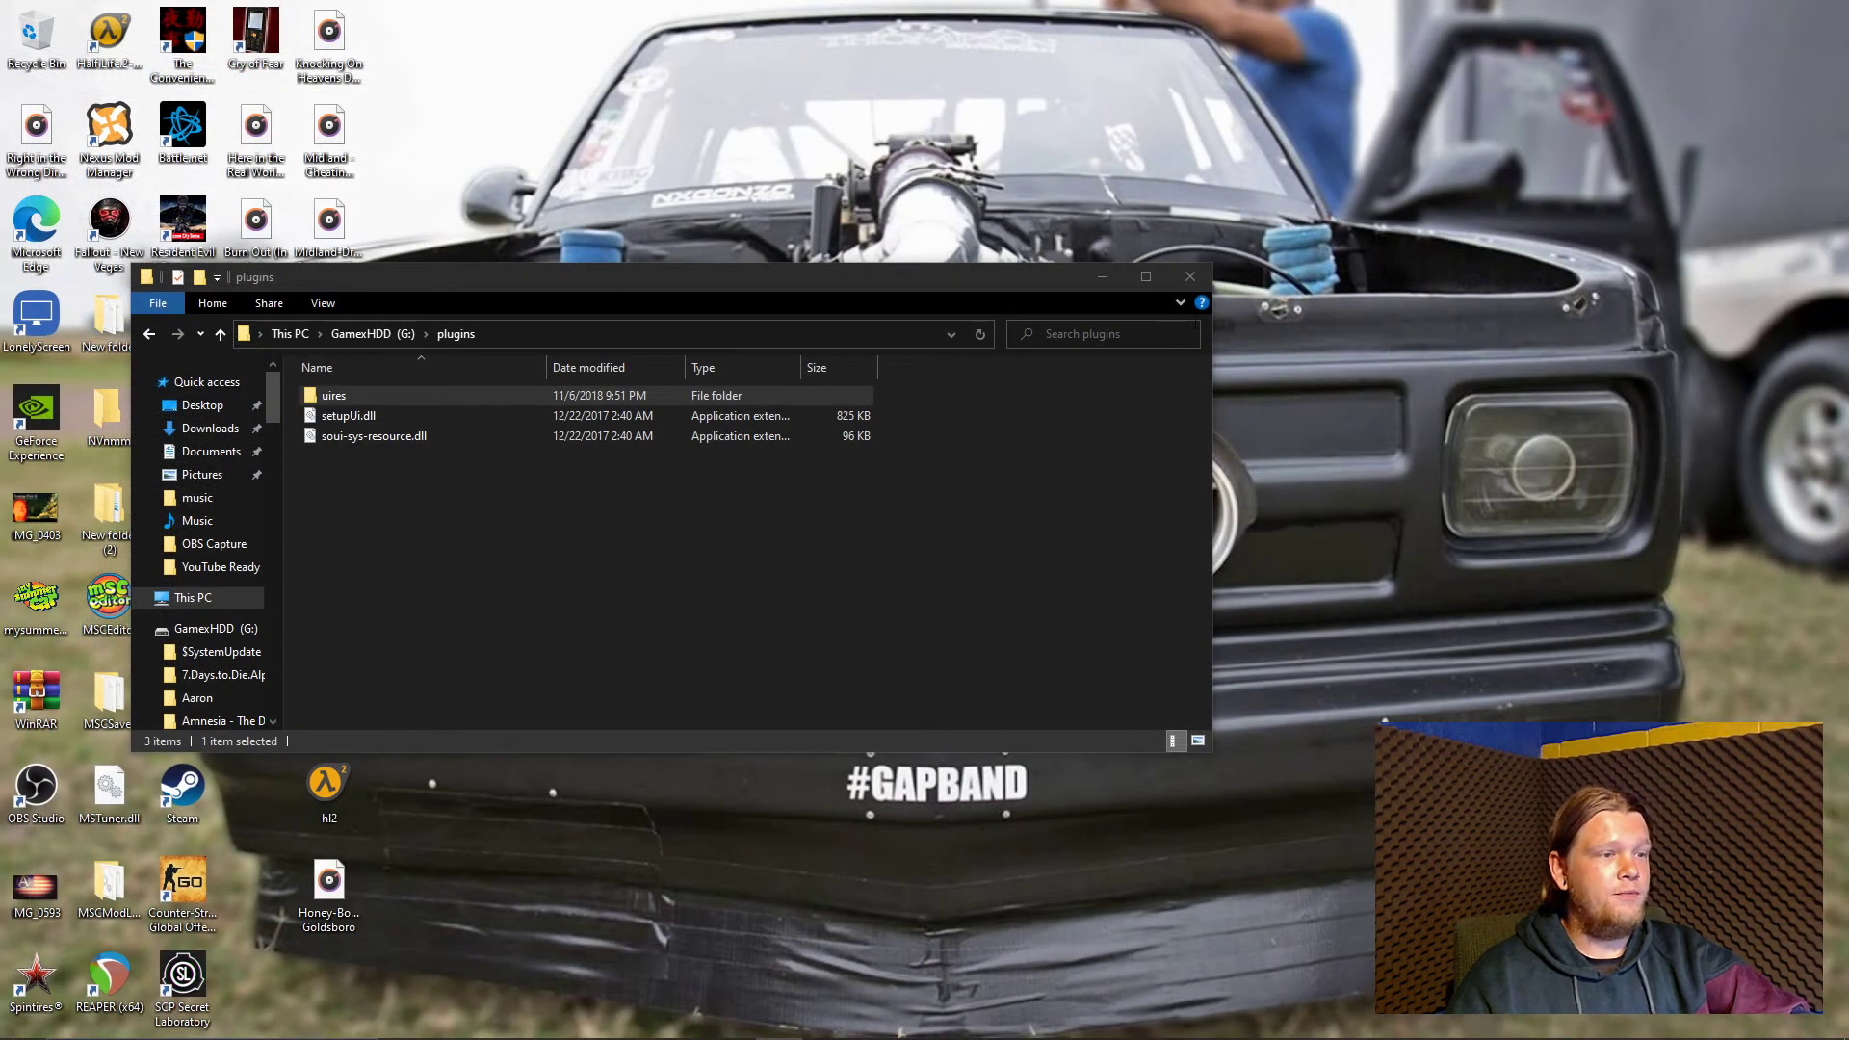
left_click(1191, 278)
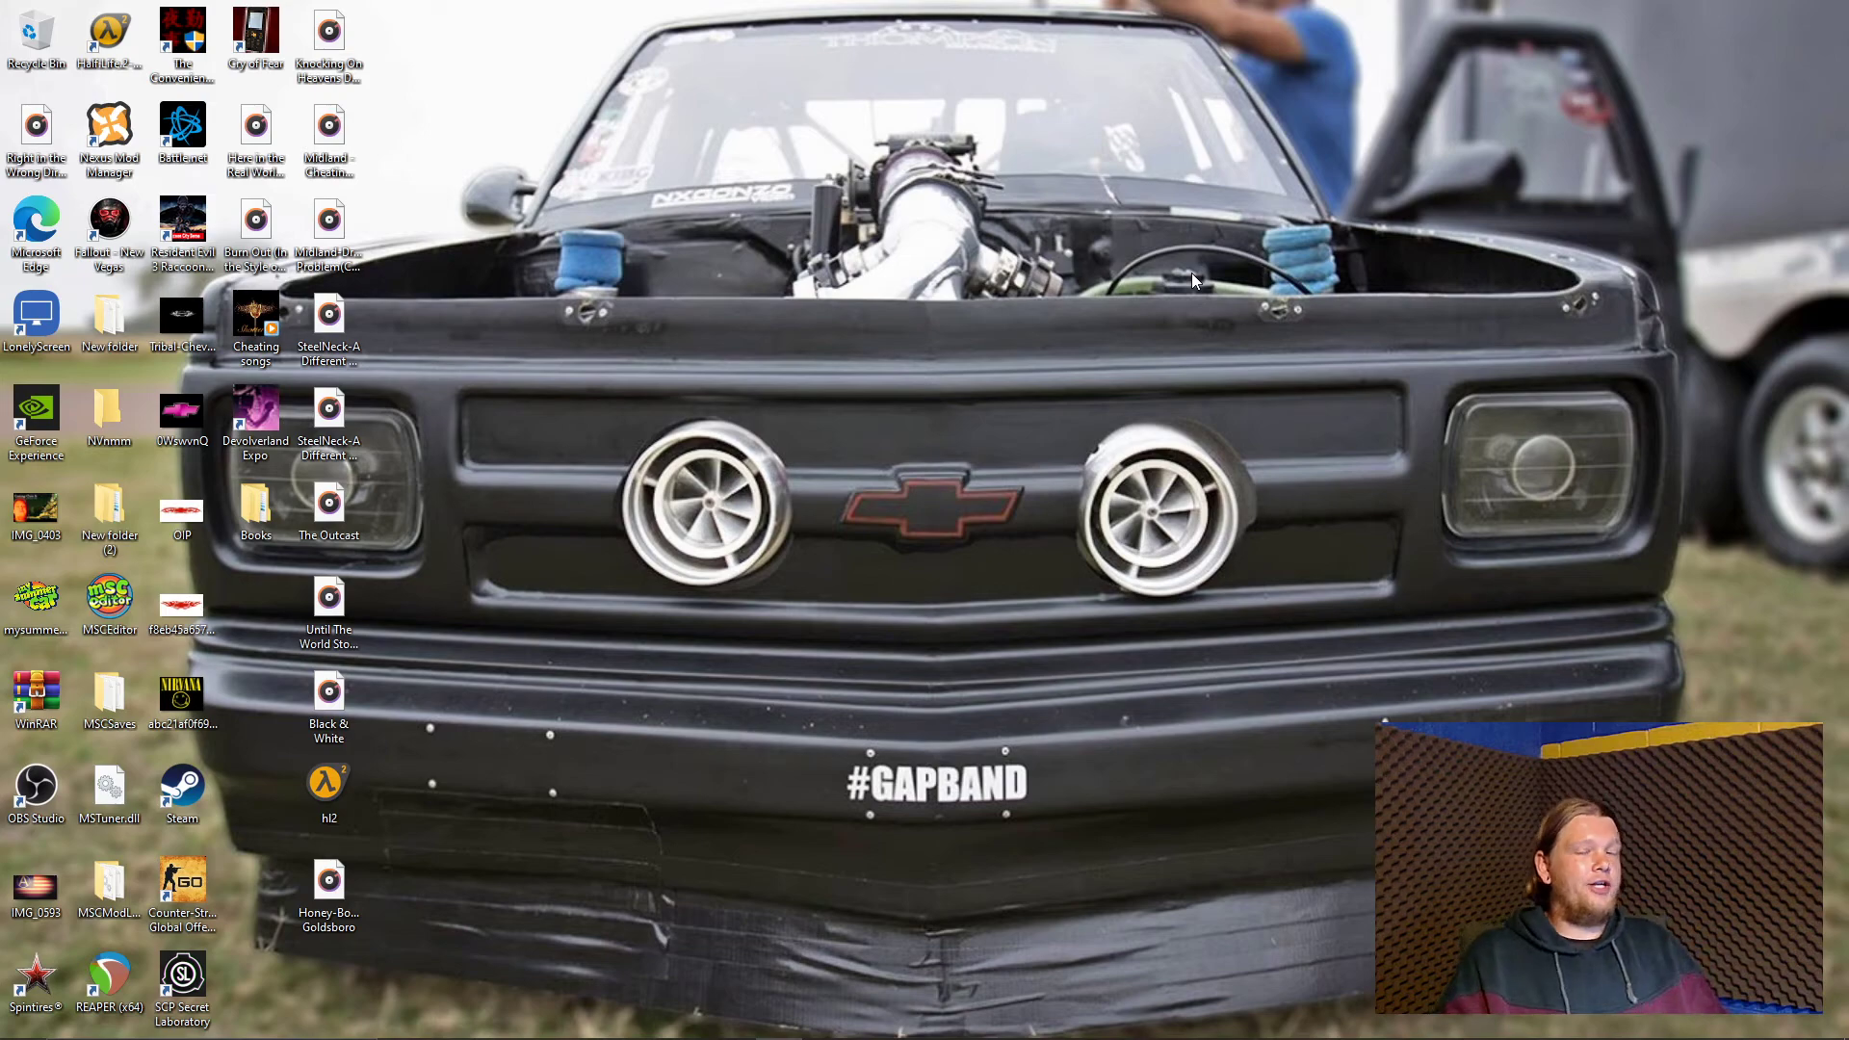